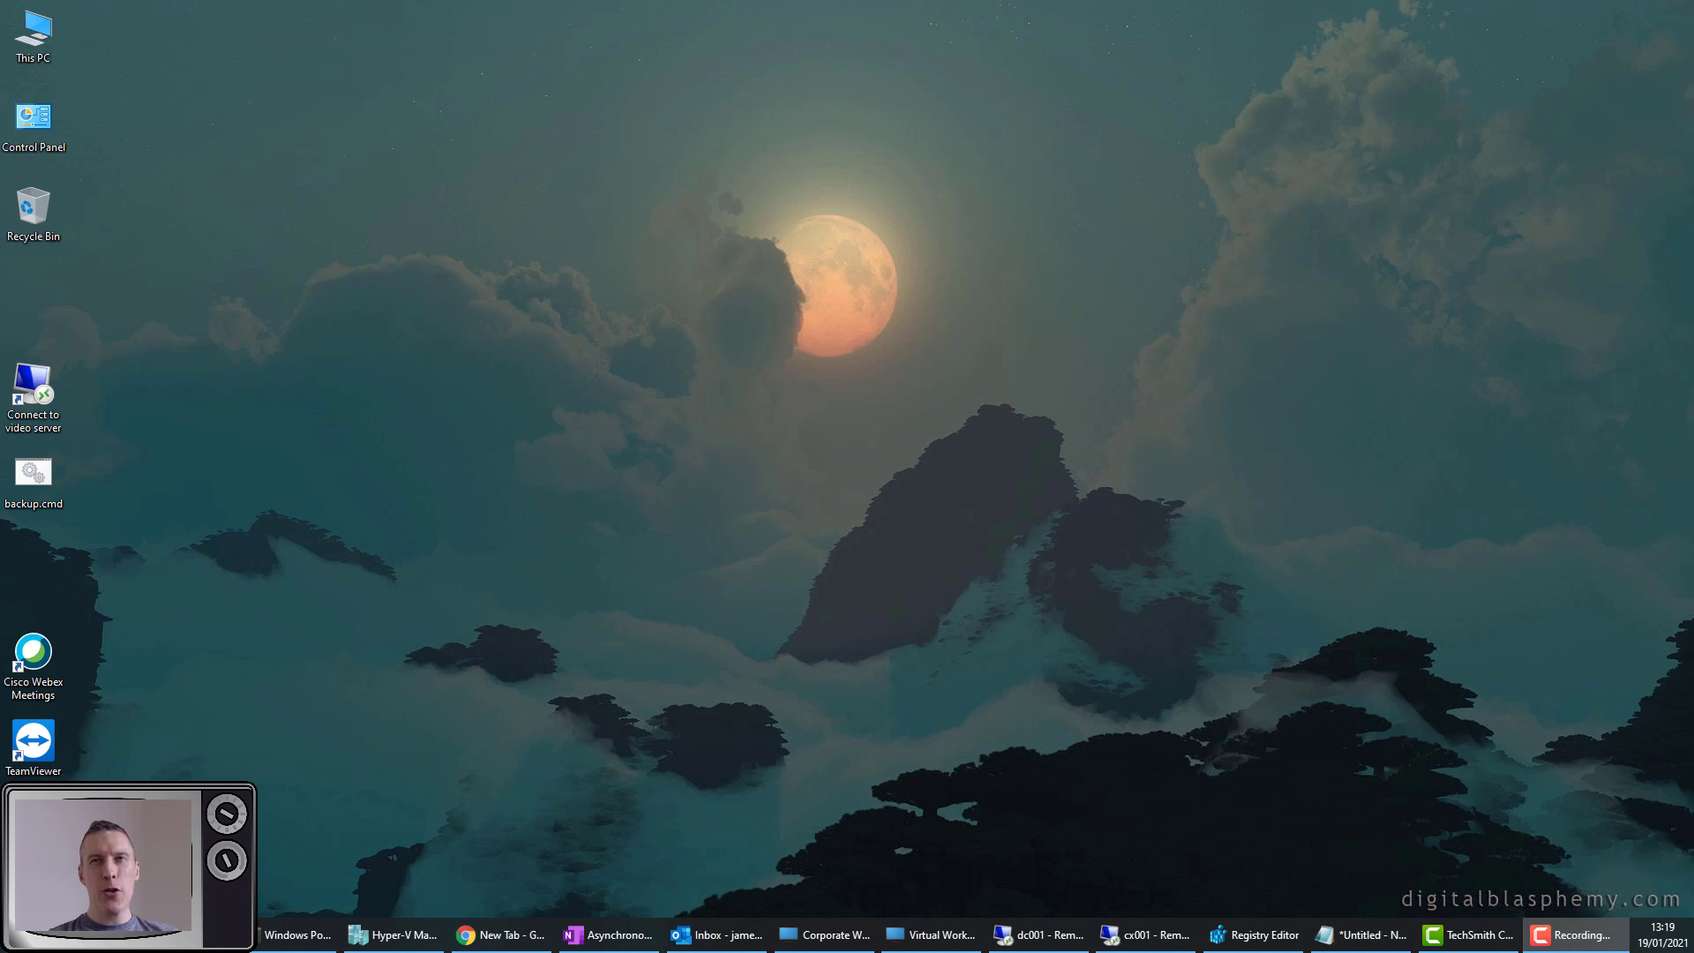
Load the james-rankin.com website in Chrome
left_click(520, 937)
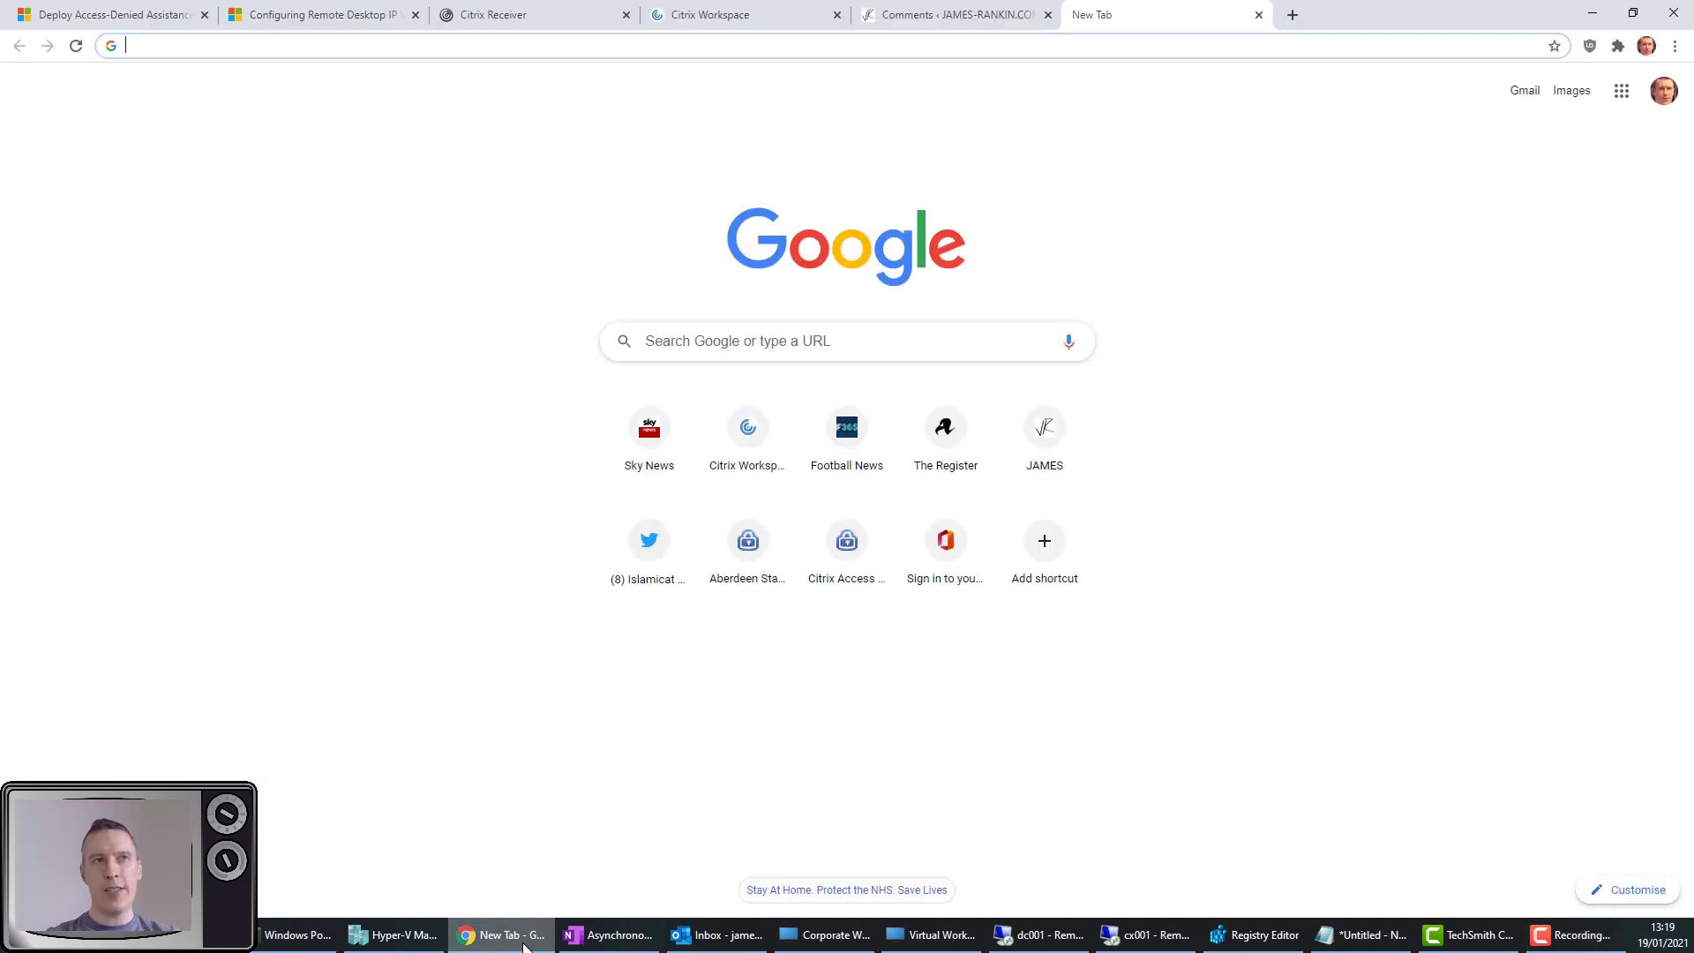
left_click(534, 49)
type("james-rankin.com")
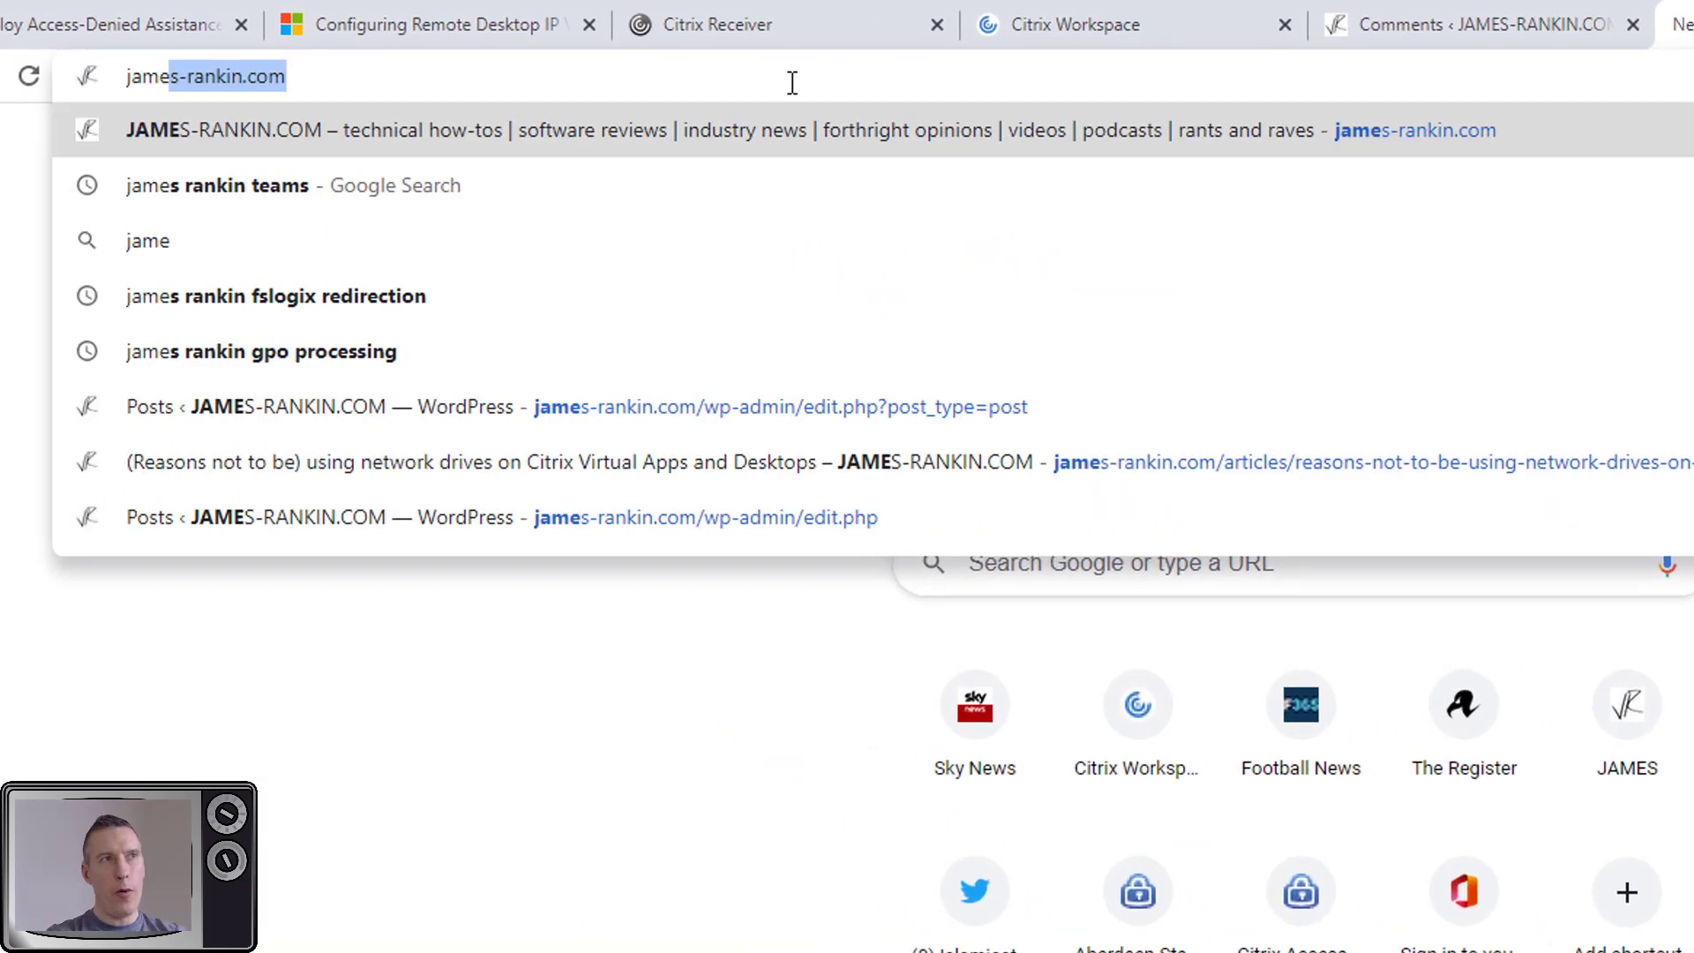
key("Return")
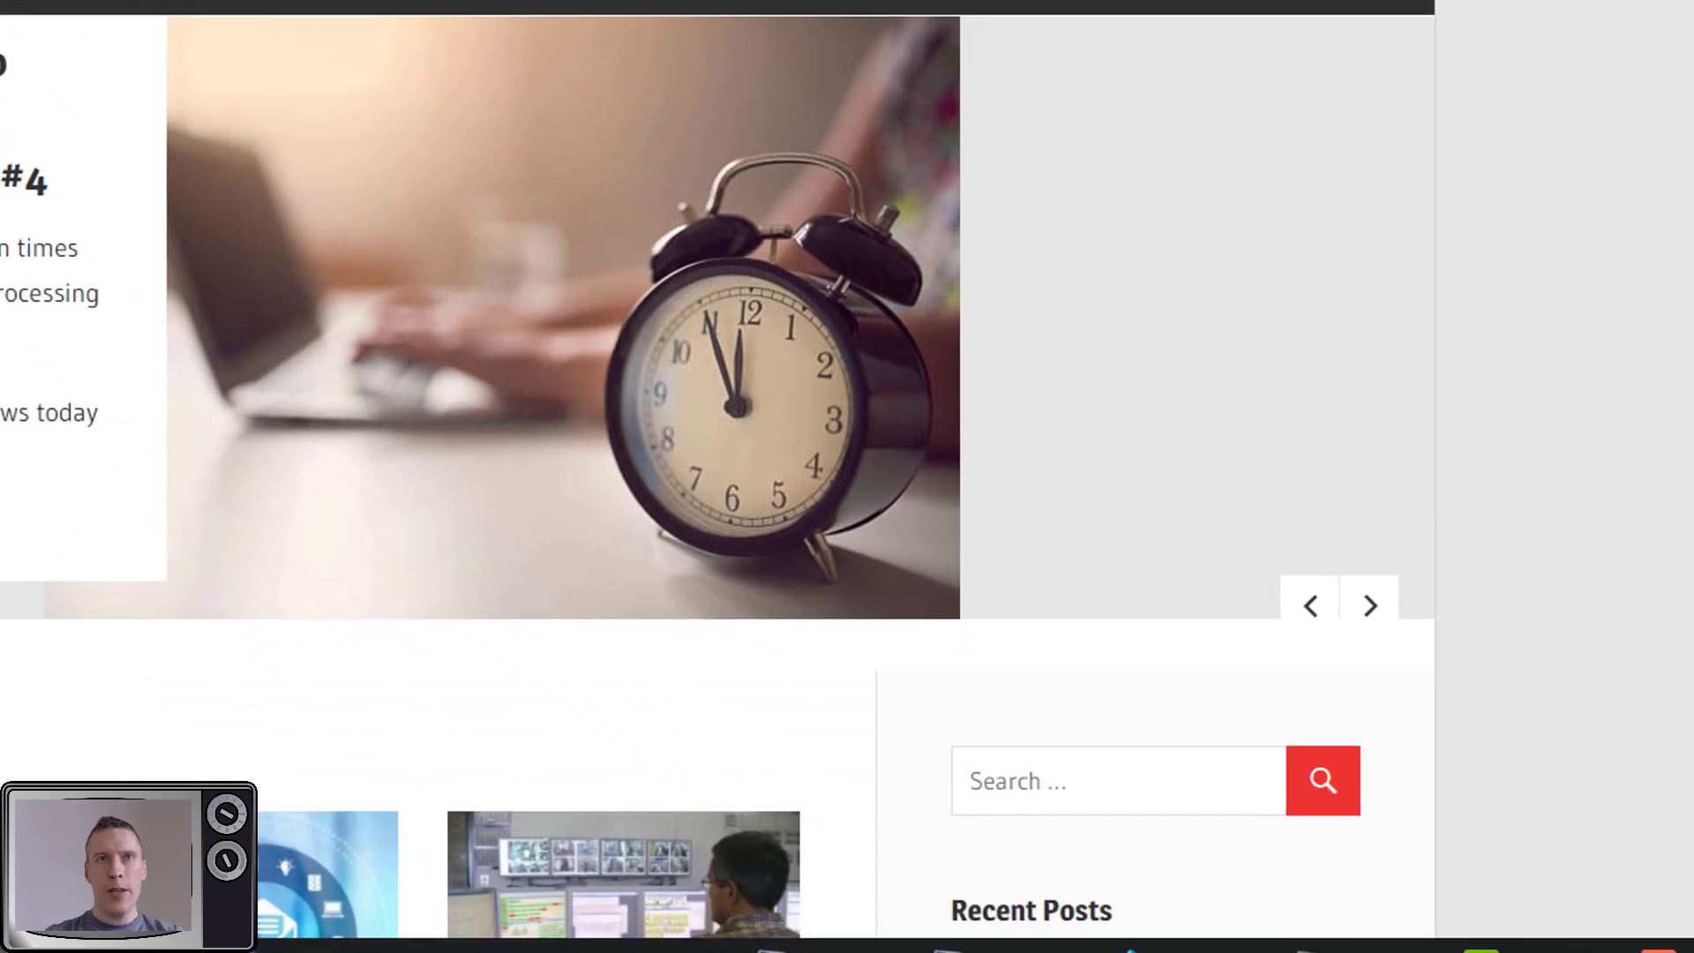
Search the site for 'asynchronous' and open the asynchronous Group Policy processing article
left_click(1033, 768)
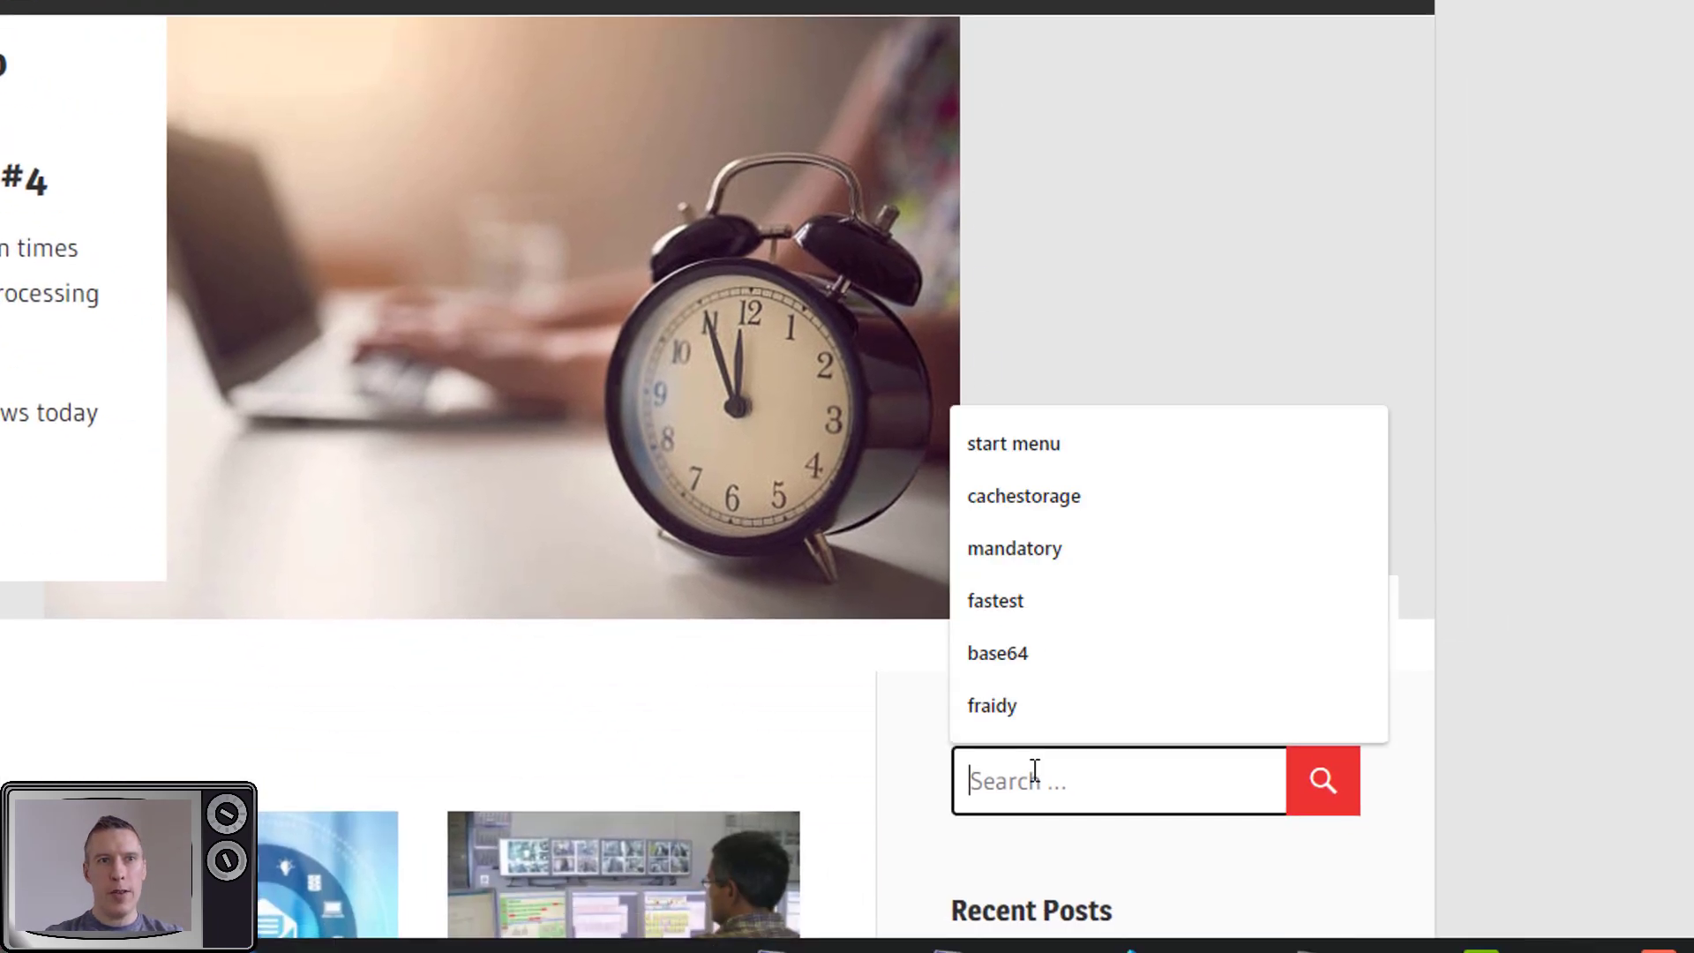
type("asynchro")
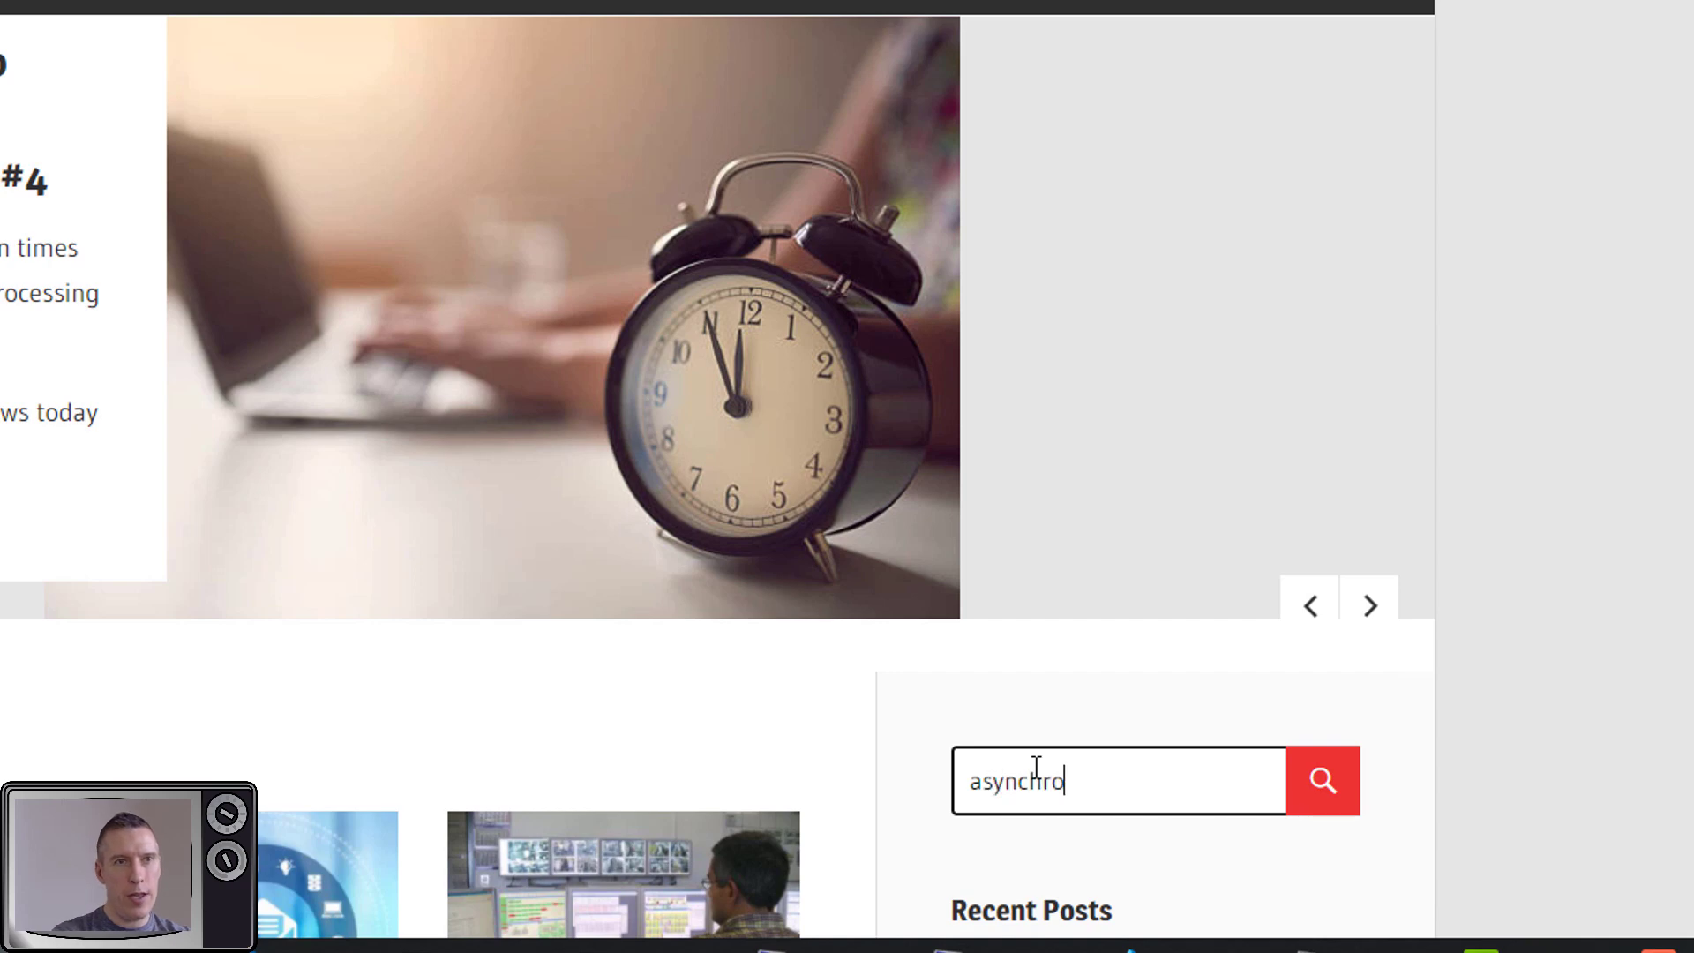
type("nous")
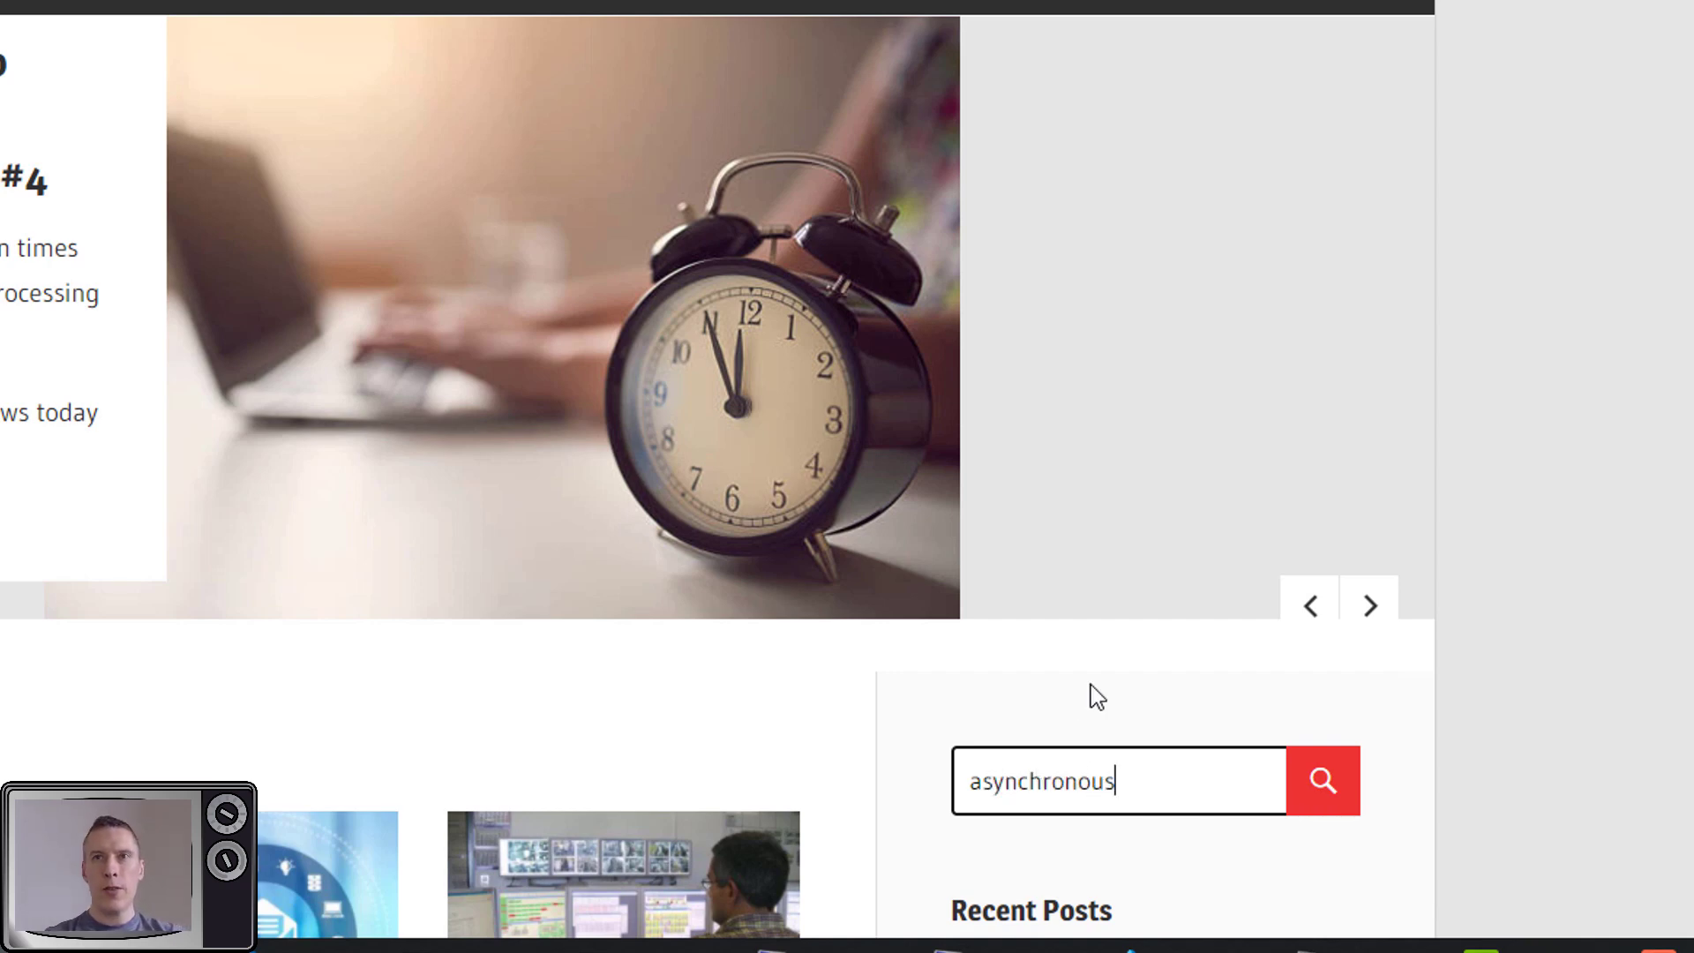
key("Return")
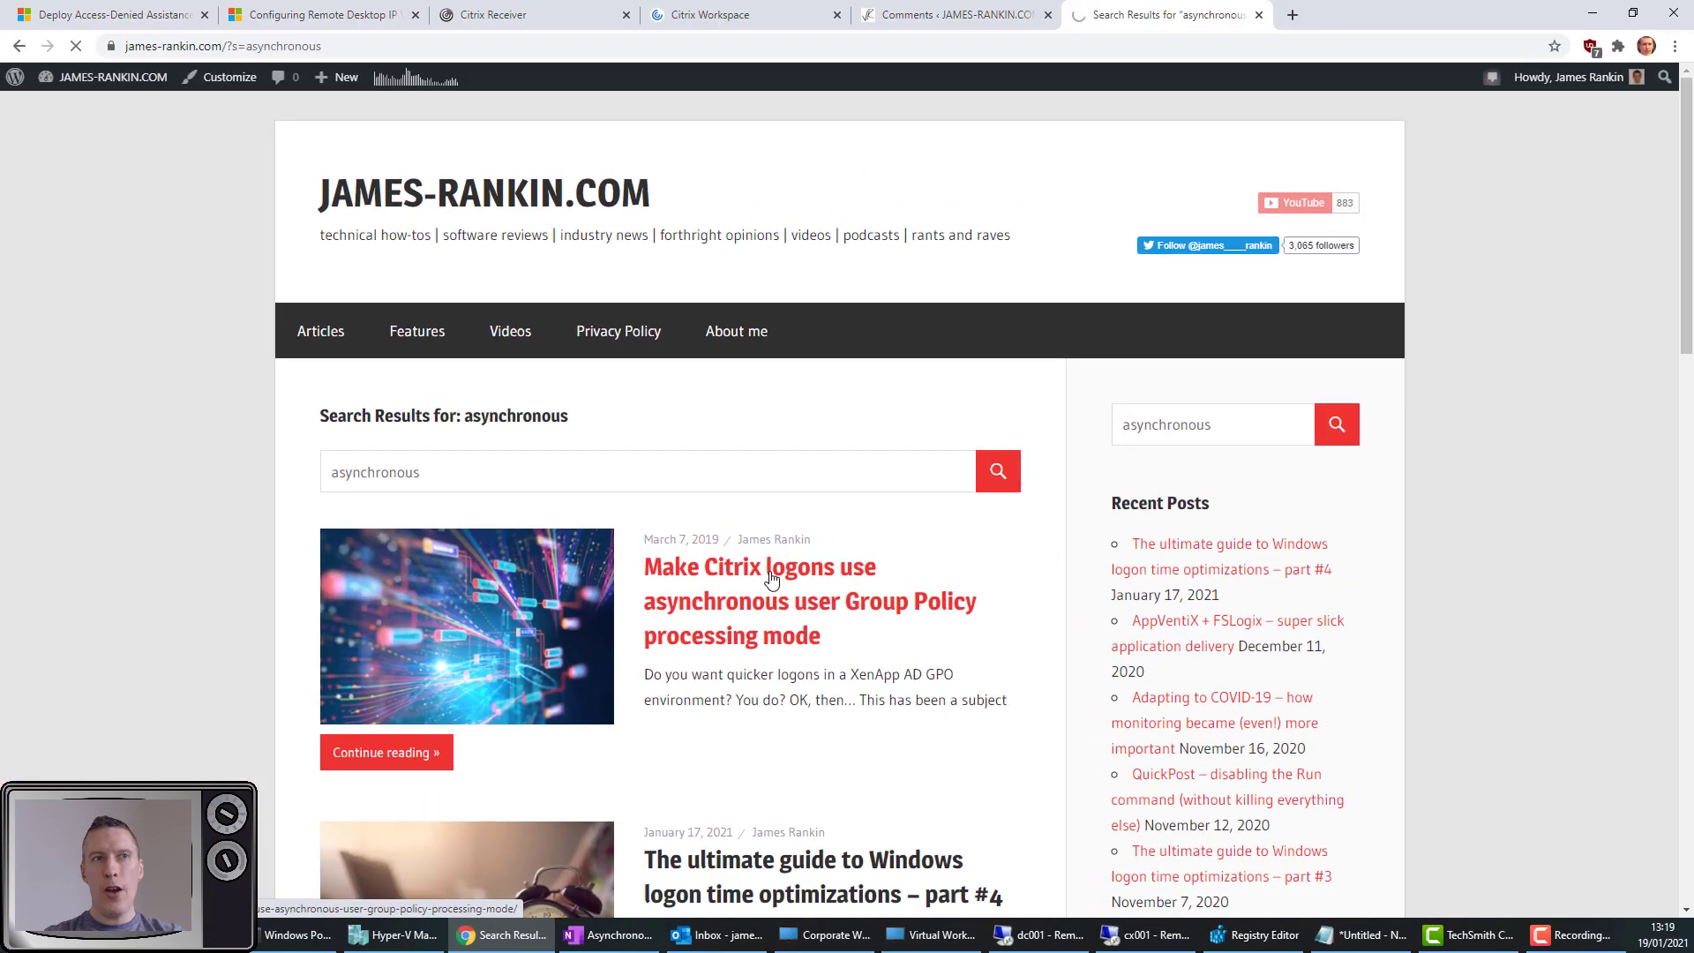
left_click(771, 578)
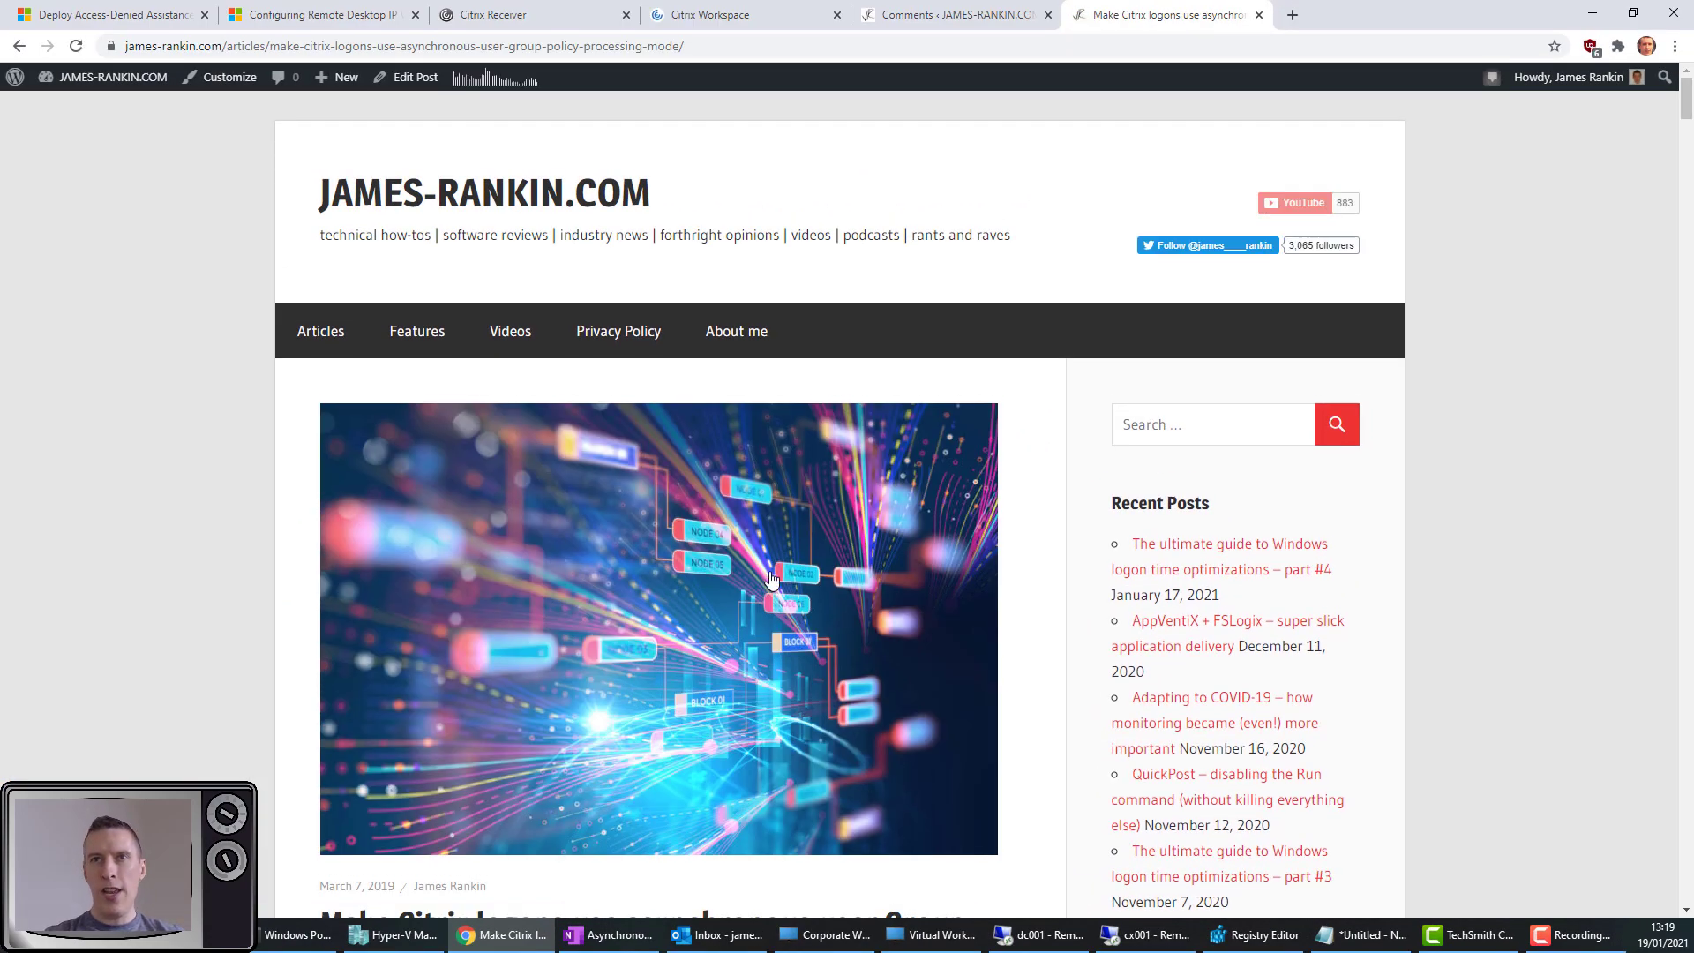
scroll(771, 578, "down", 6)
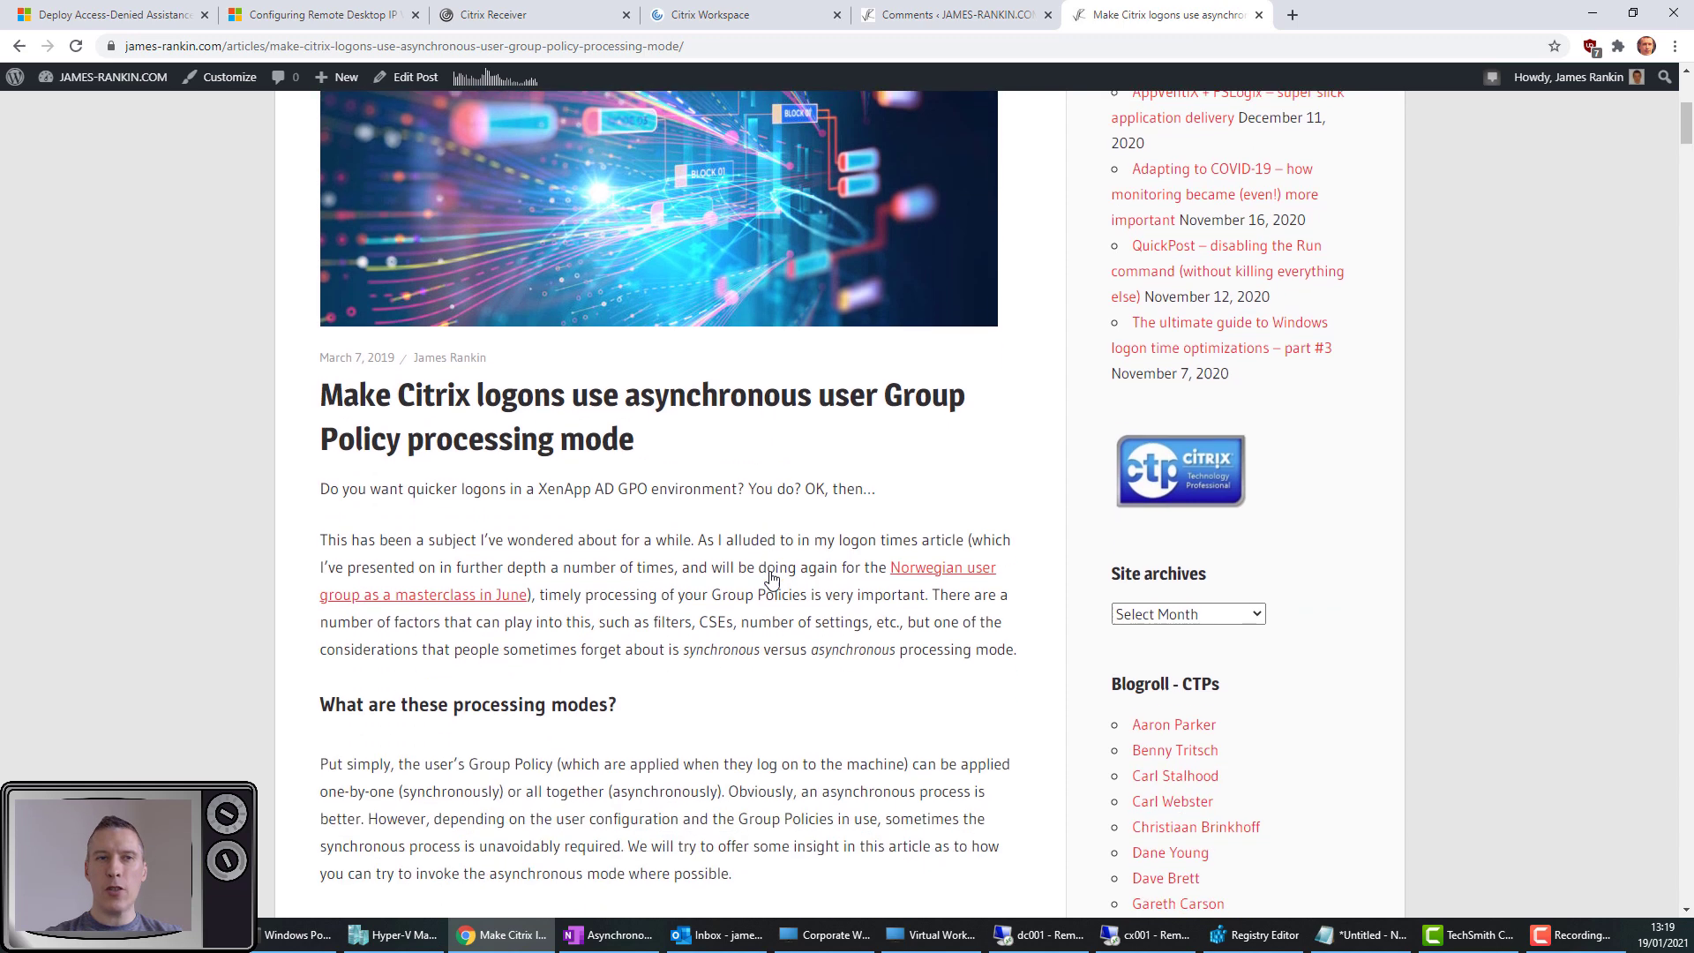
scroll(771, 578, "down", 1)
scroll(770, 578, "down", 1)
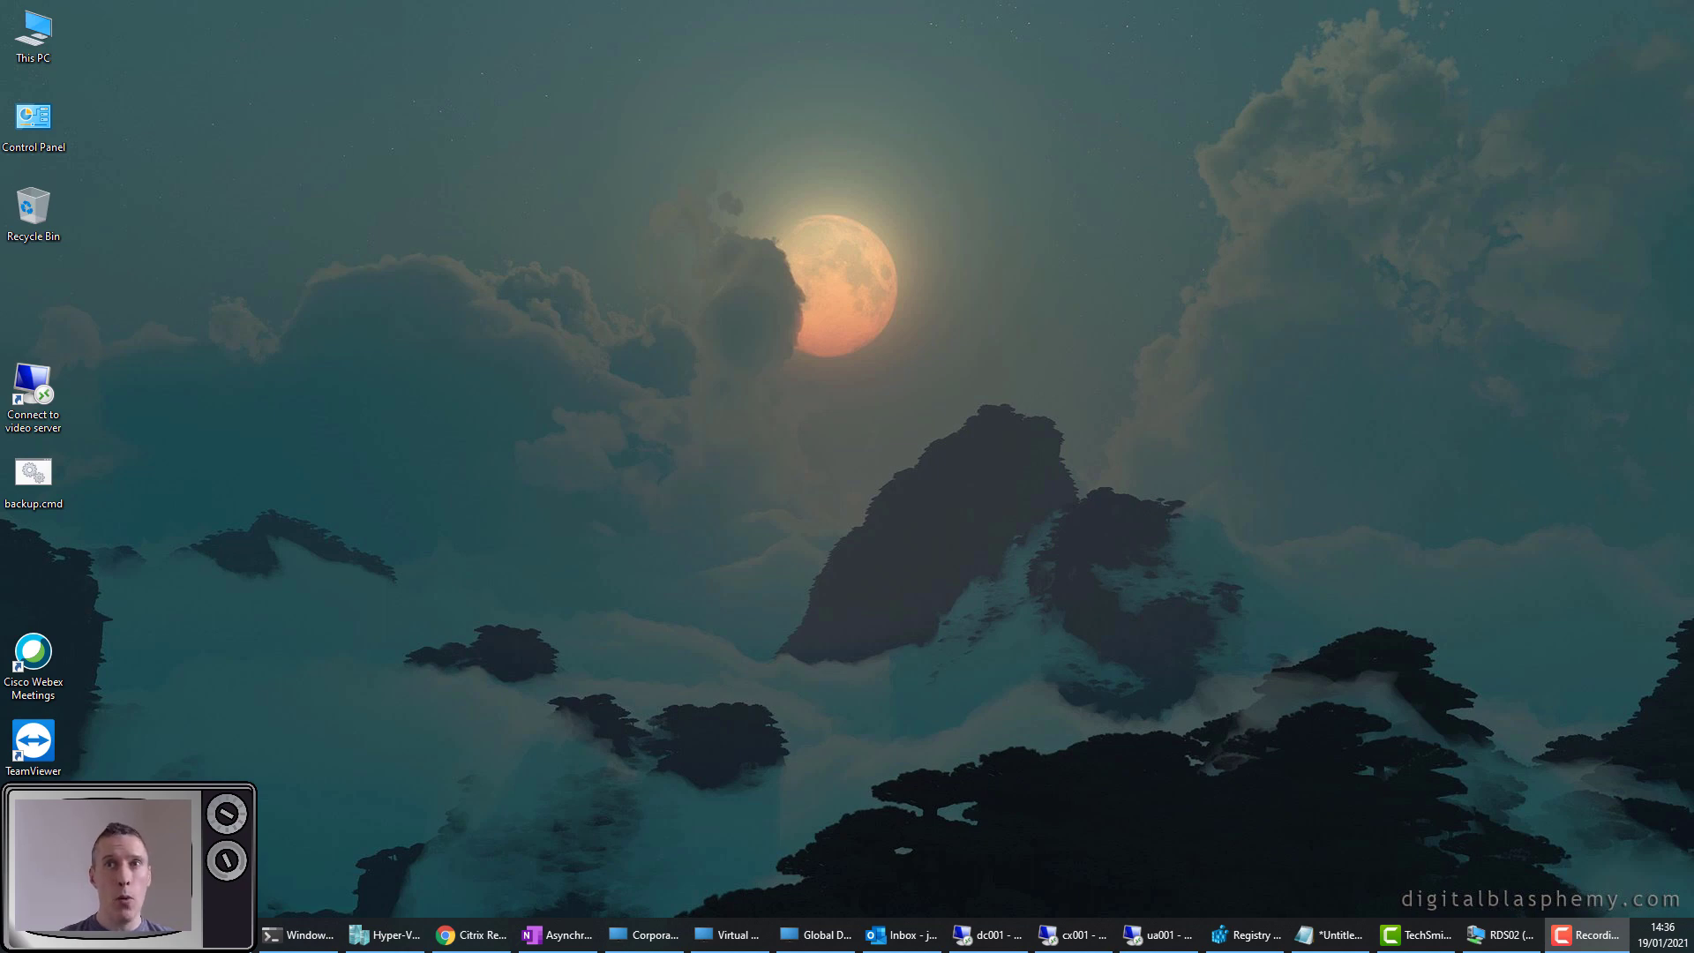
Launch the RDS2019 desktop from StoreFront, minimise it, and bring up the RDS02 VM console
left_click(470, 935)
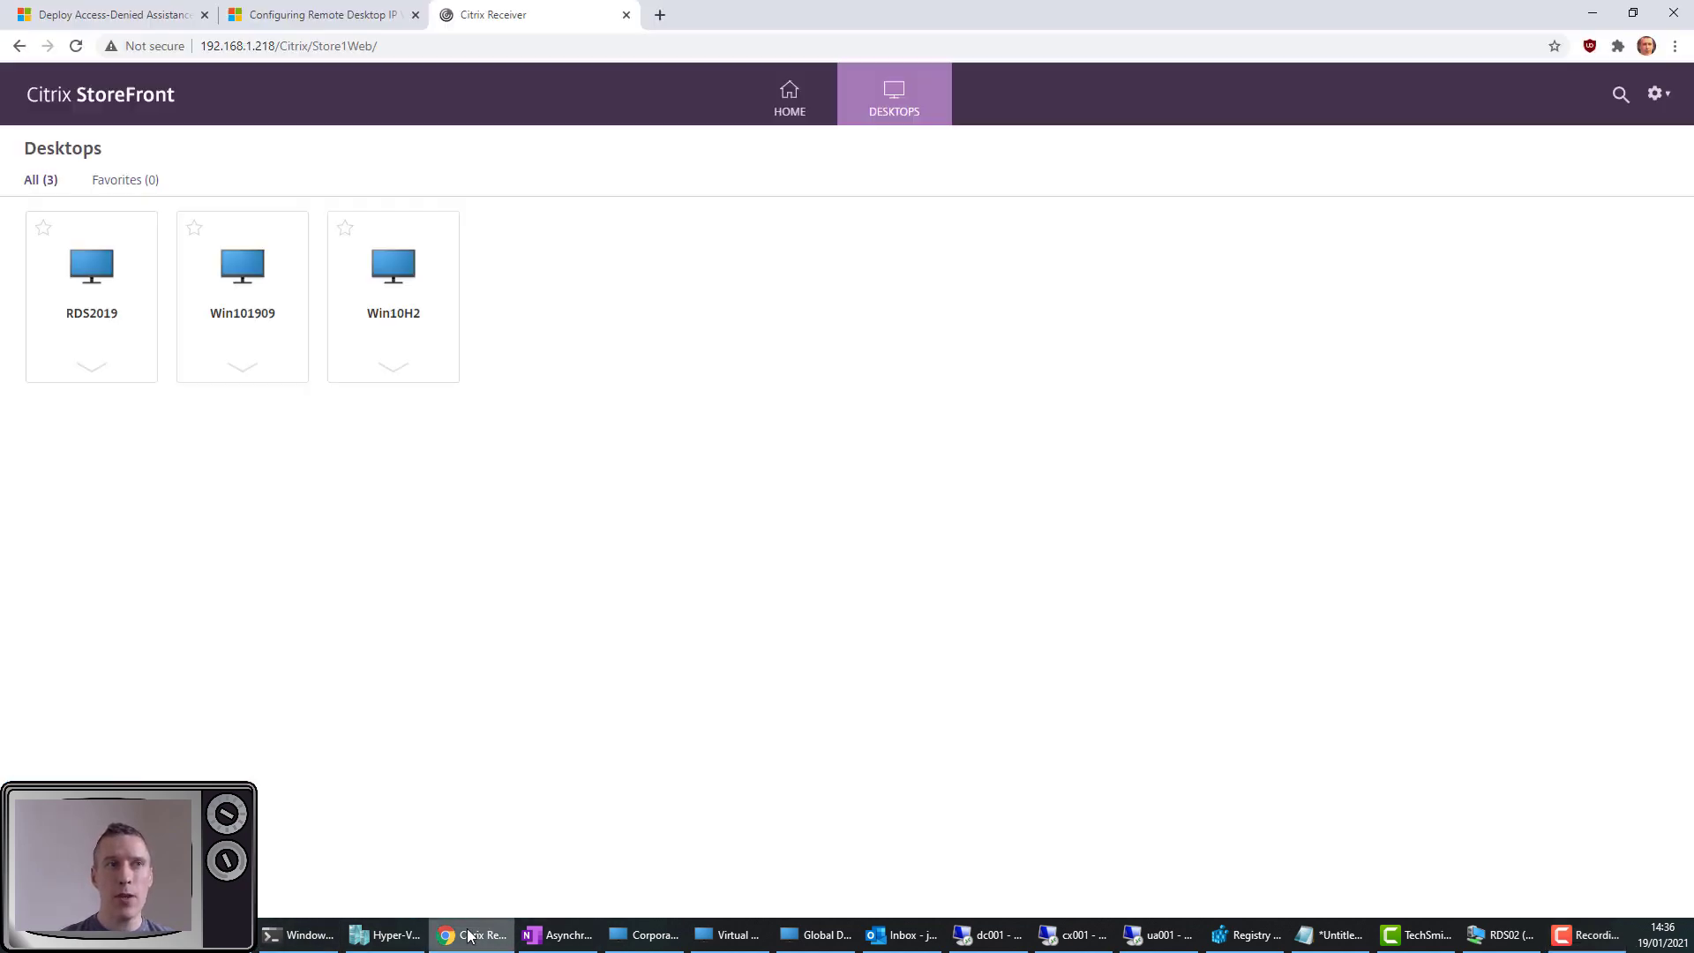
left_click(128, 277)
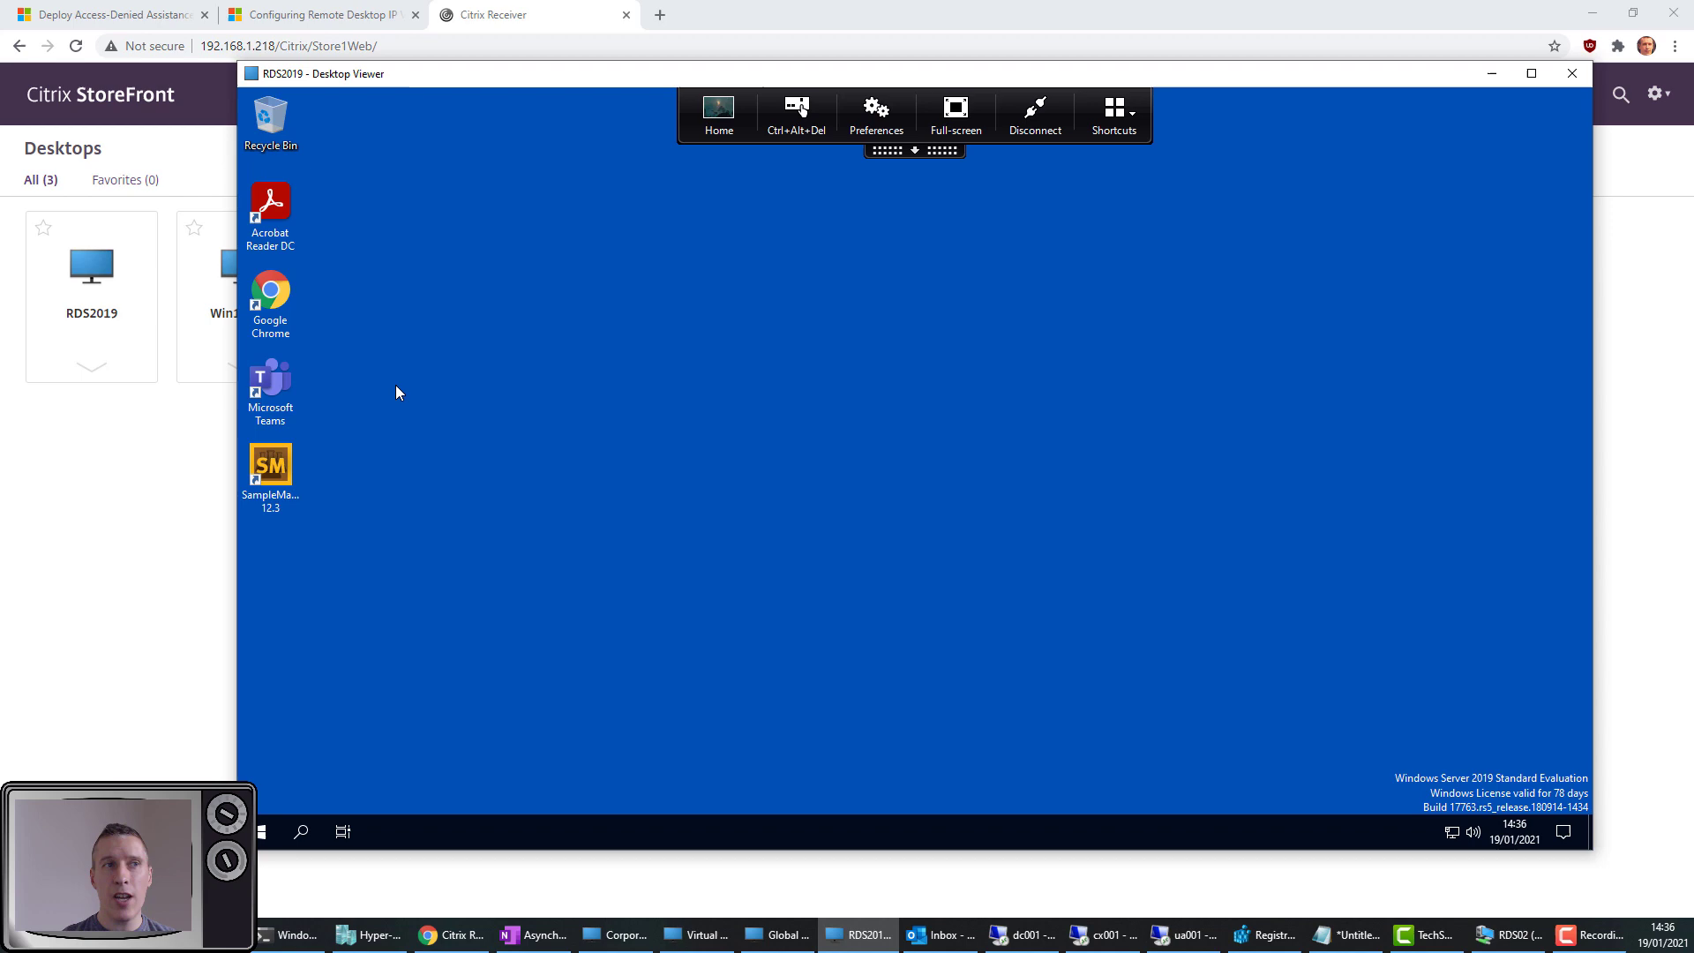
left_click(881, 936)
left_click(1504, 934)
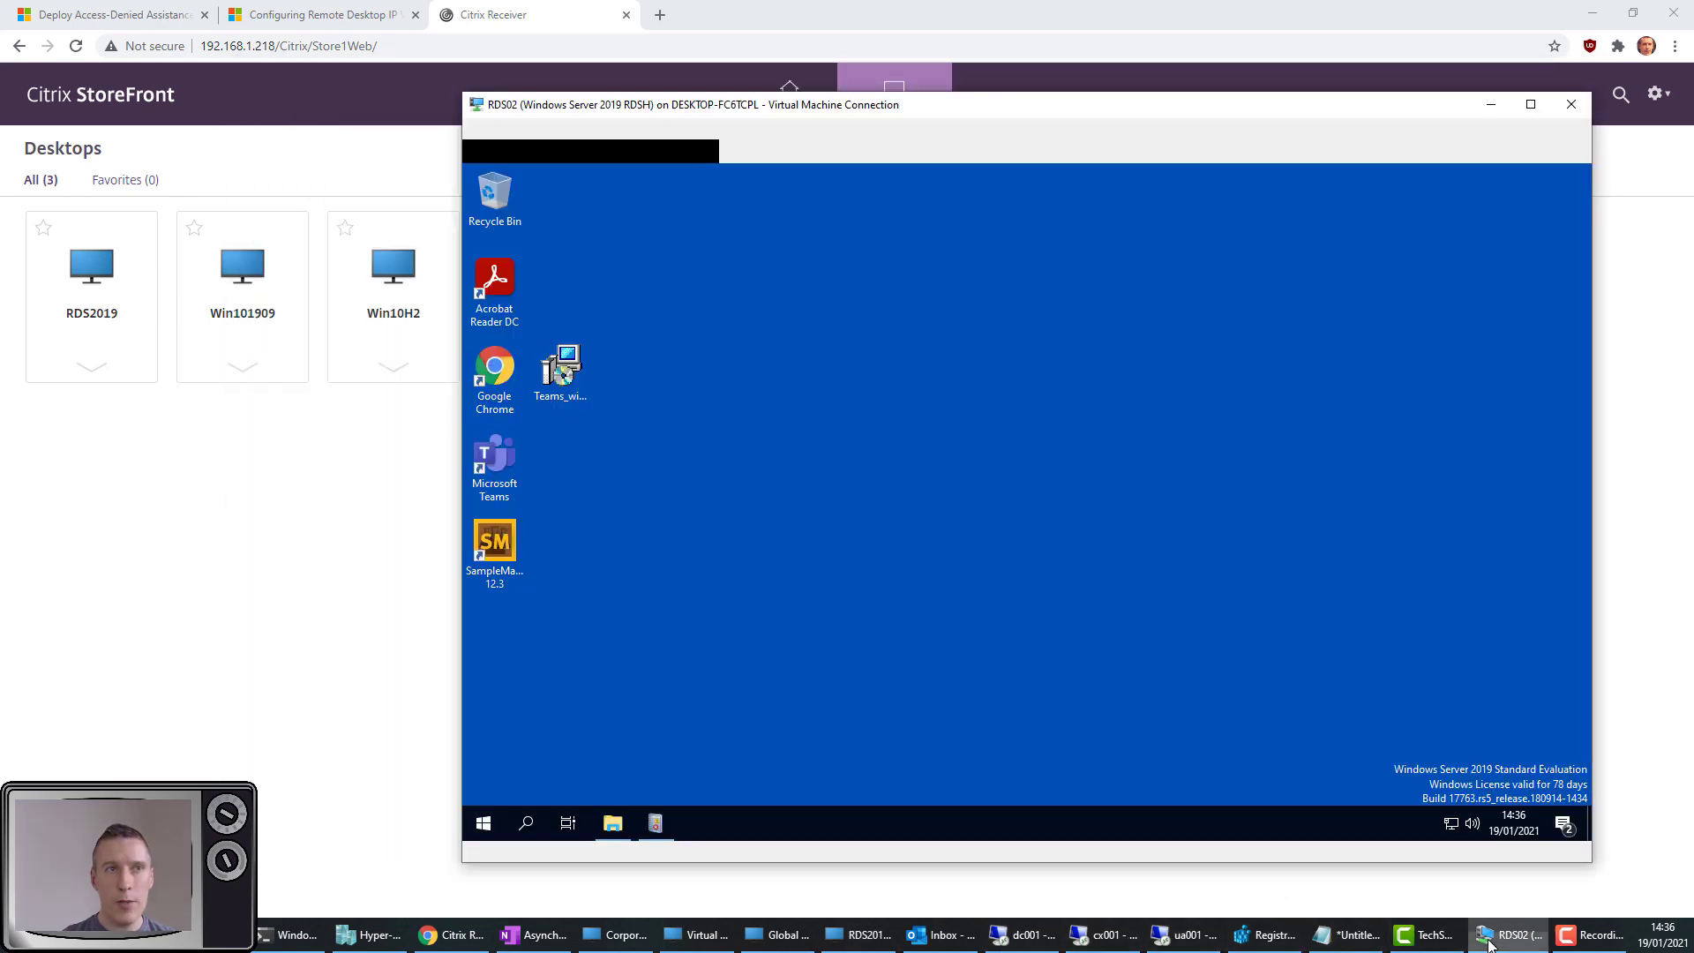
In Event Viewer, open Applications and Services Logs > Microsoft > Windows > GroupPolicy > Operational
left_click(656, 826)
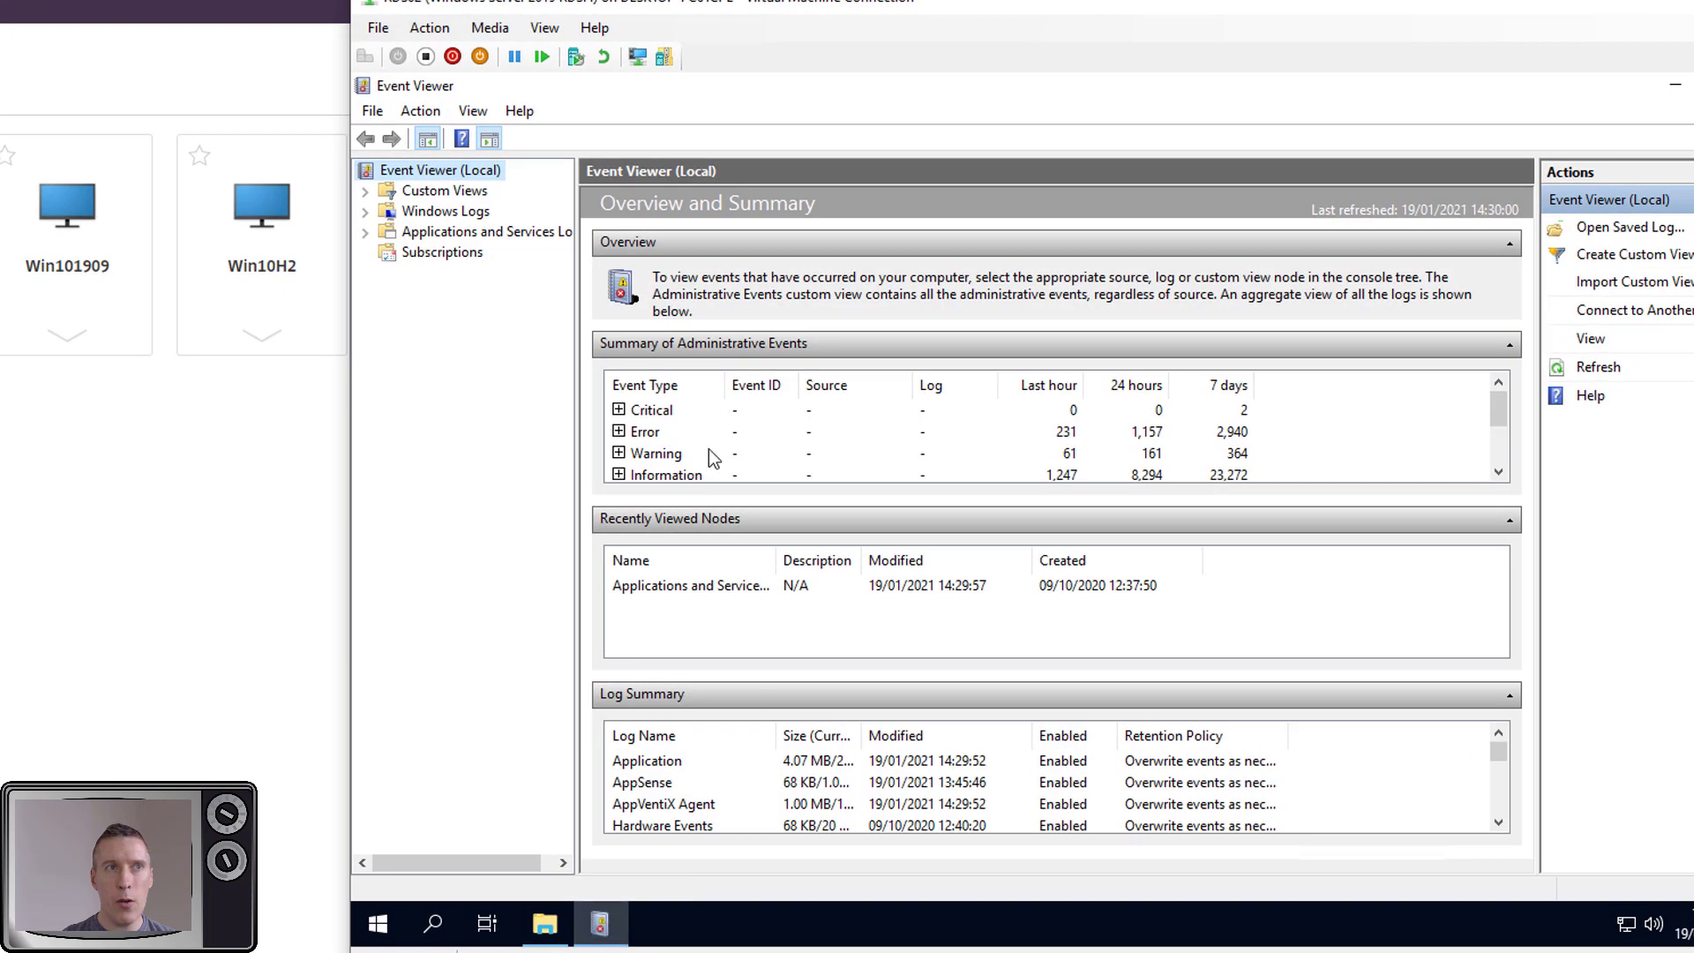
double_click(434, 233)
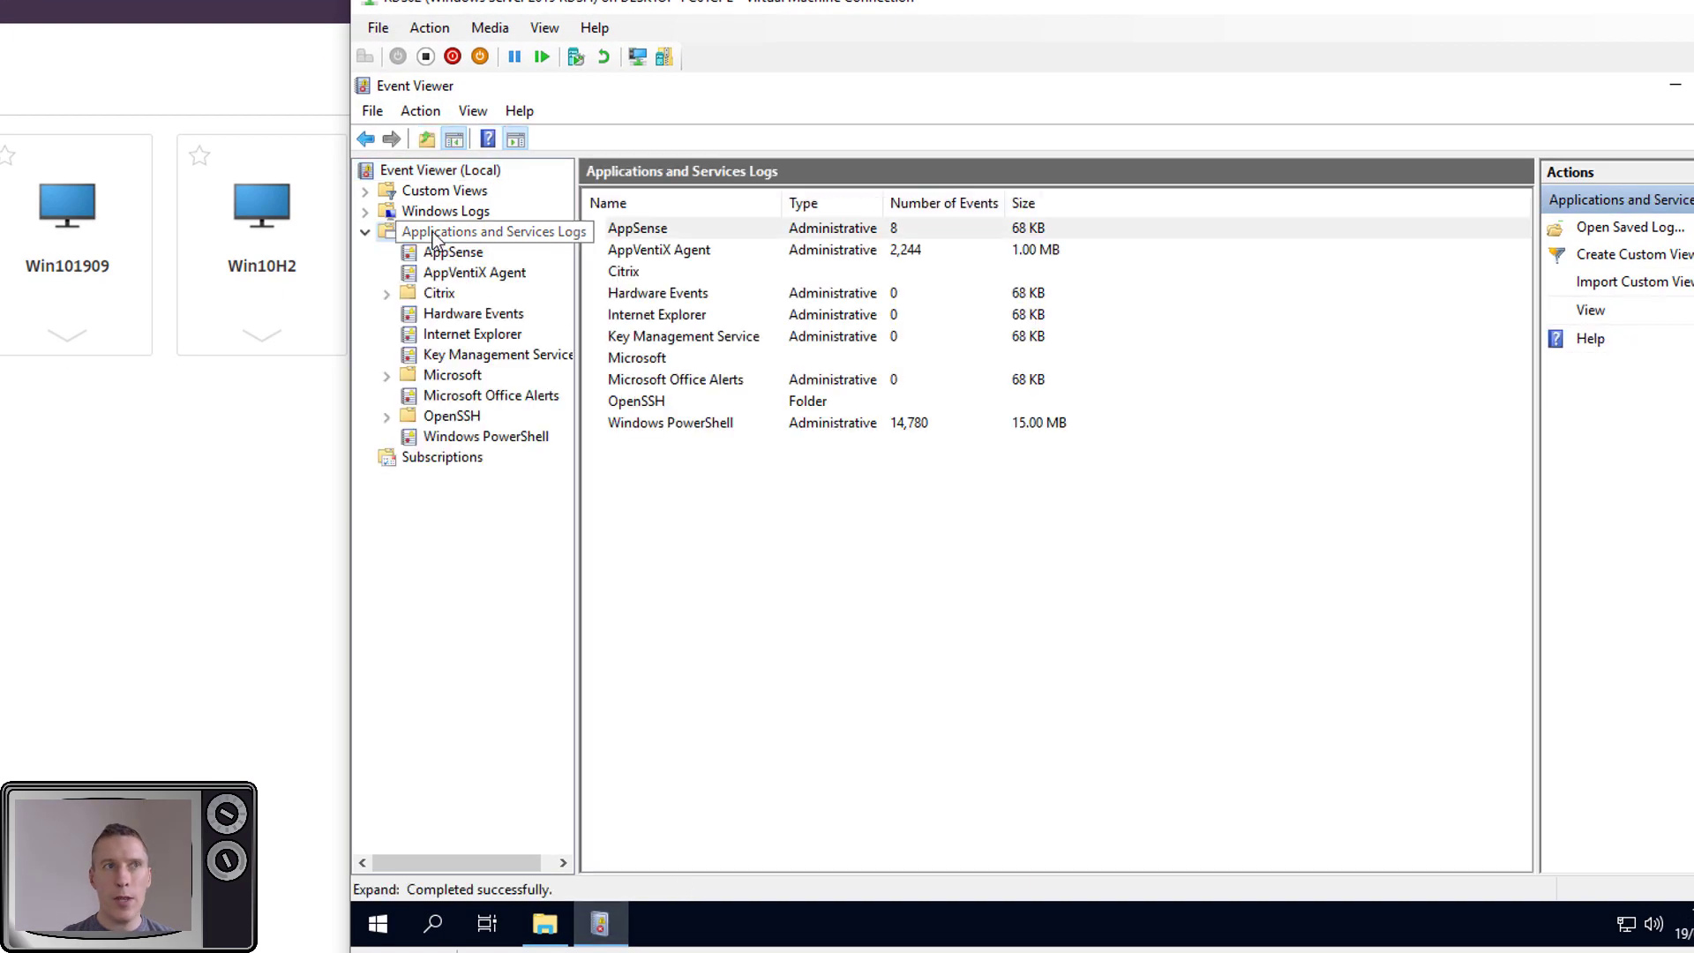
double_click(454, 377)
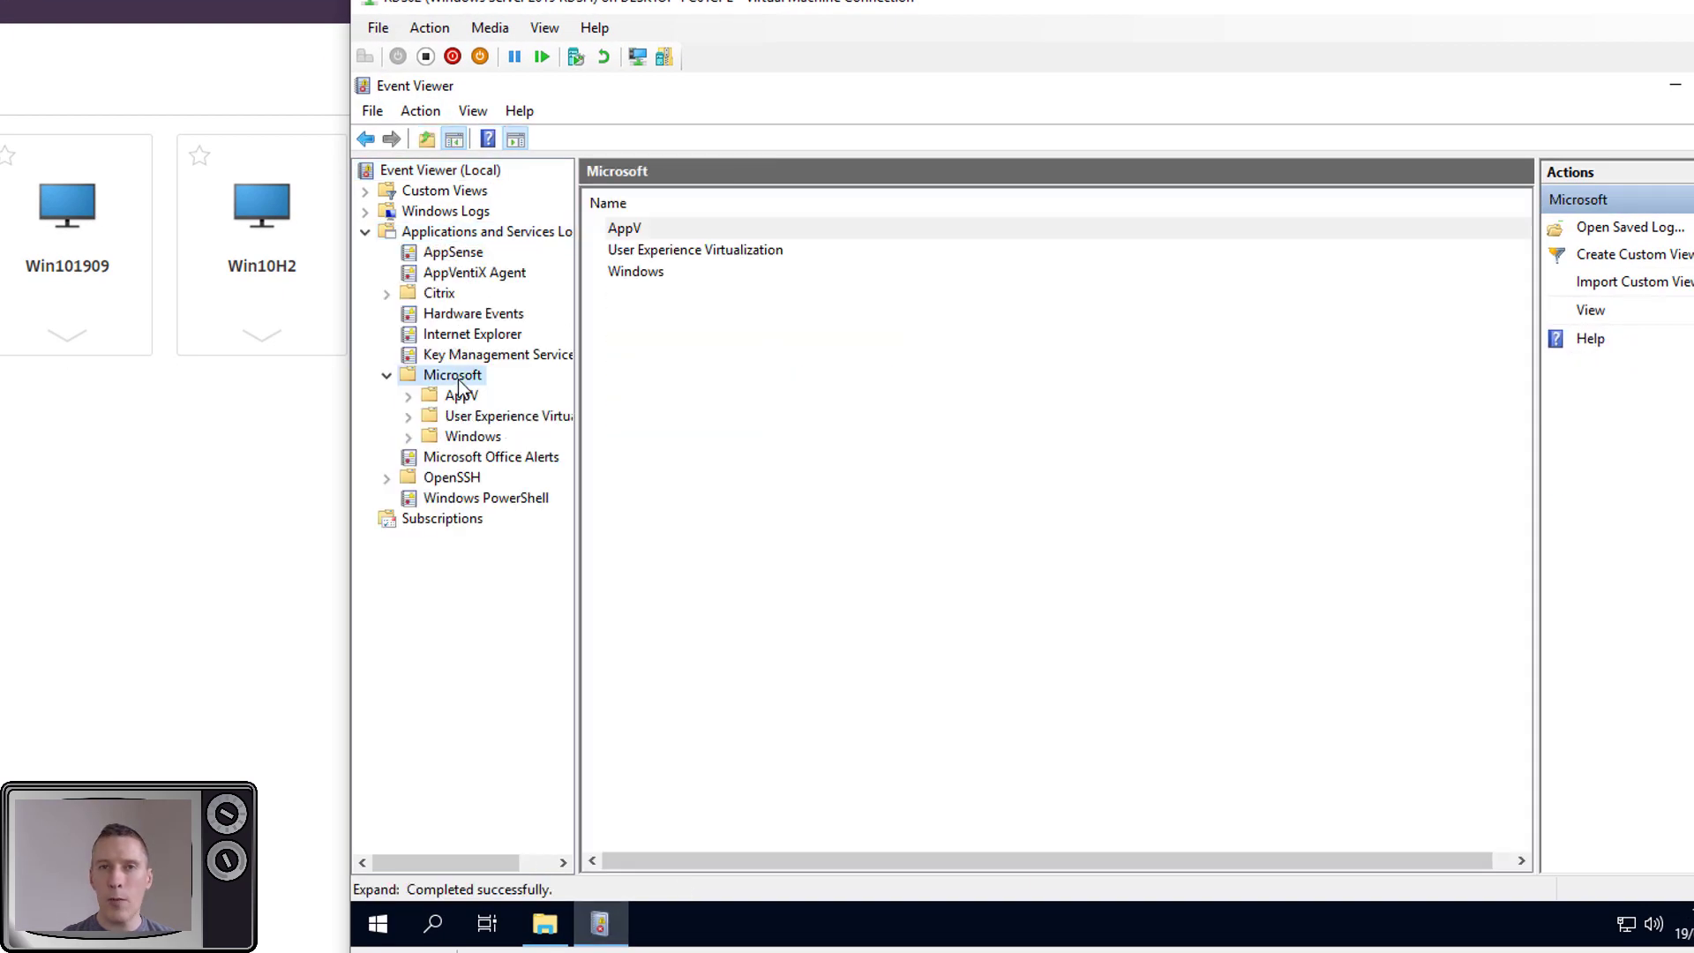
double_click(473, 436)
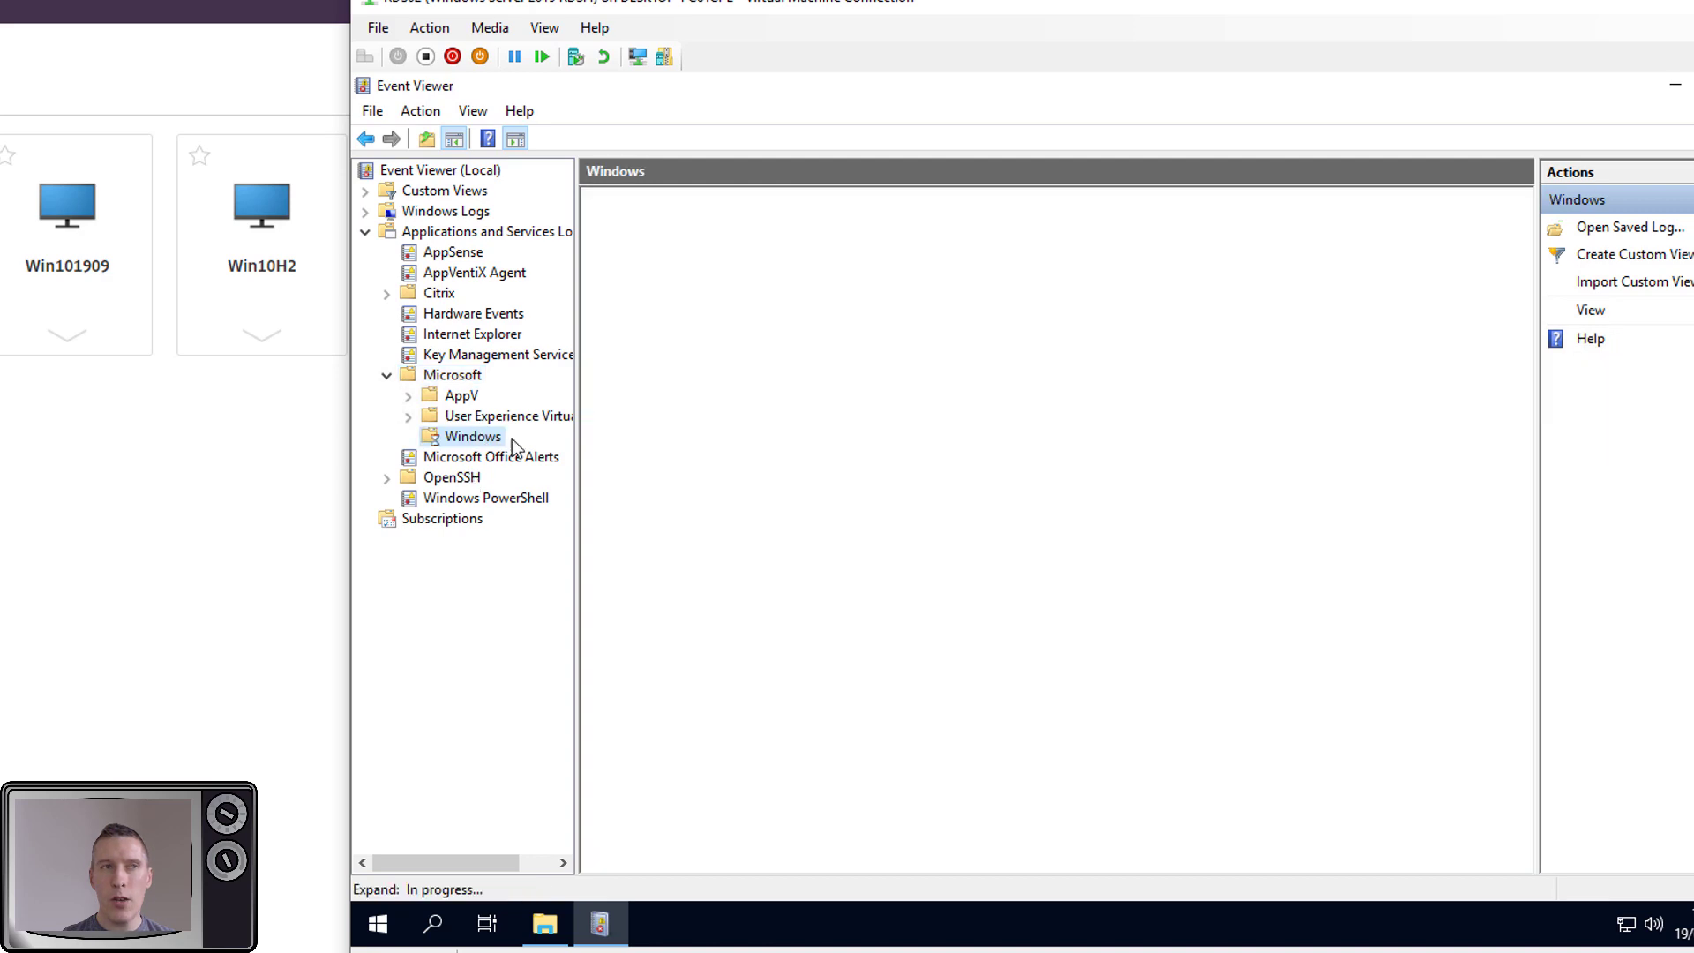
scroll(542, 573, "down", 11)
scroll(542, 574, "down", 8)
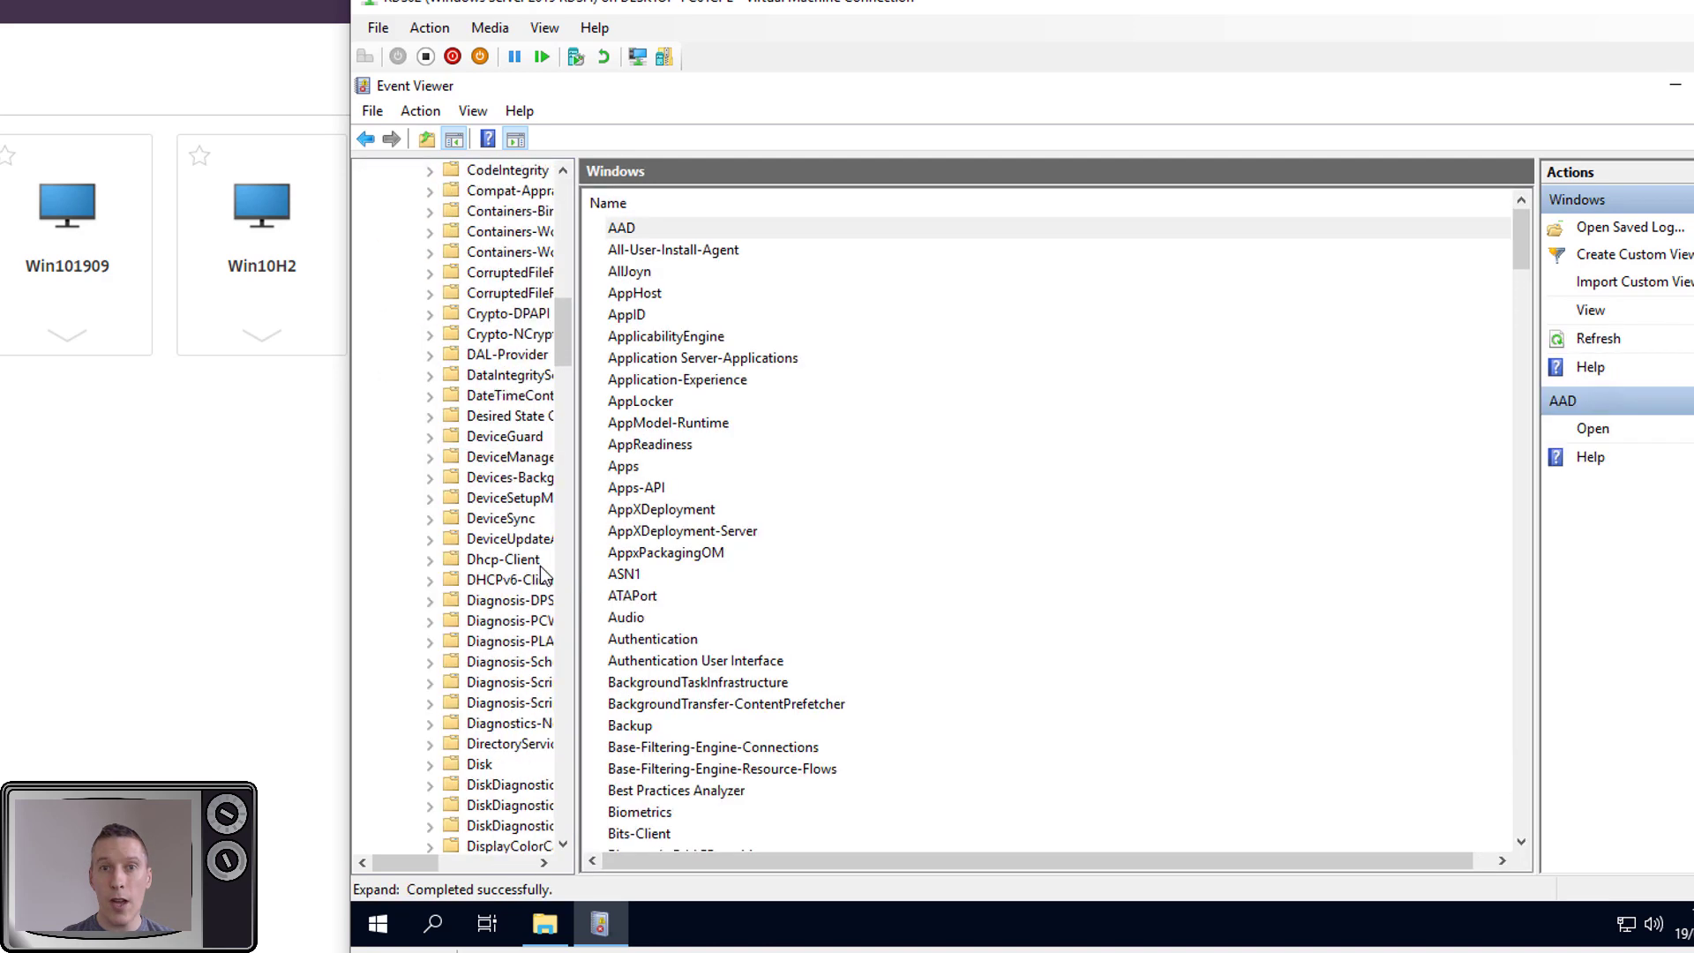
scroll(543, 574, "down", 9)
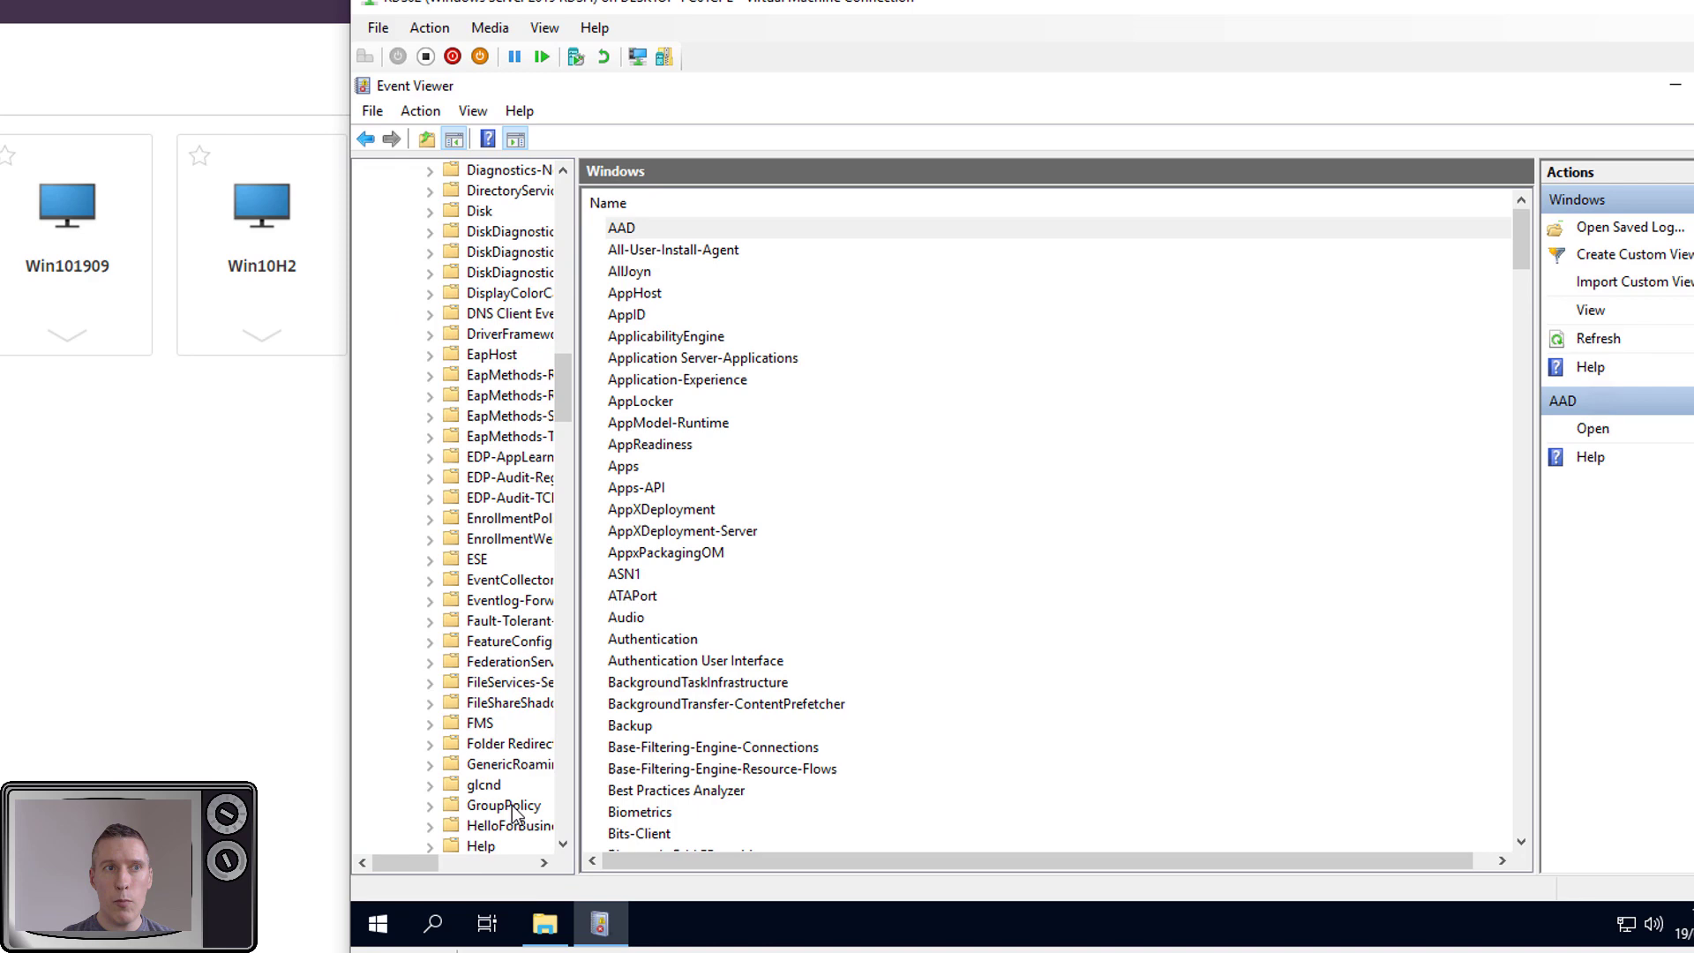
double_click(512, 806)
left_click(517, 828)
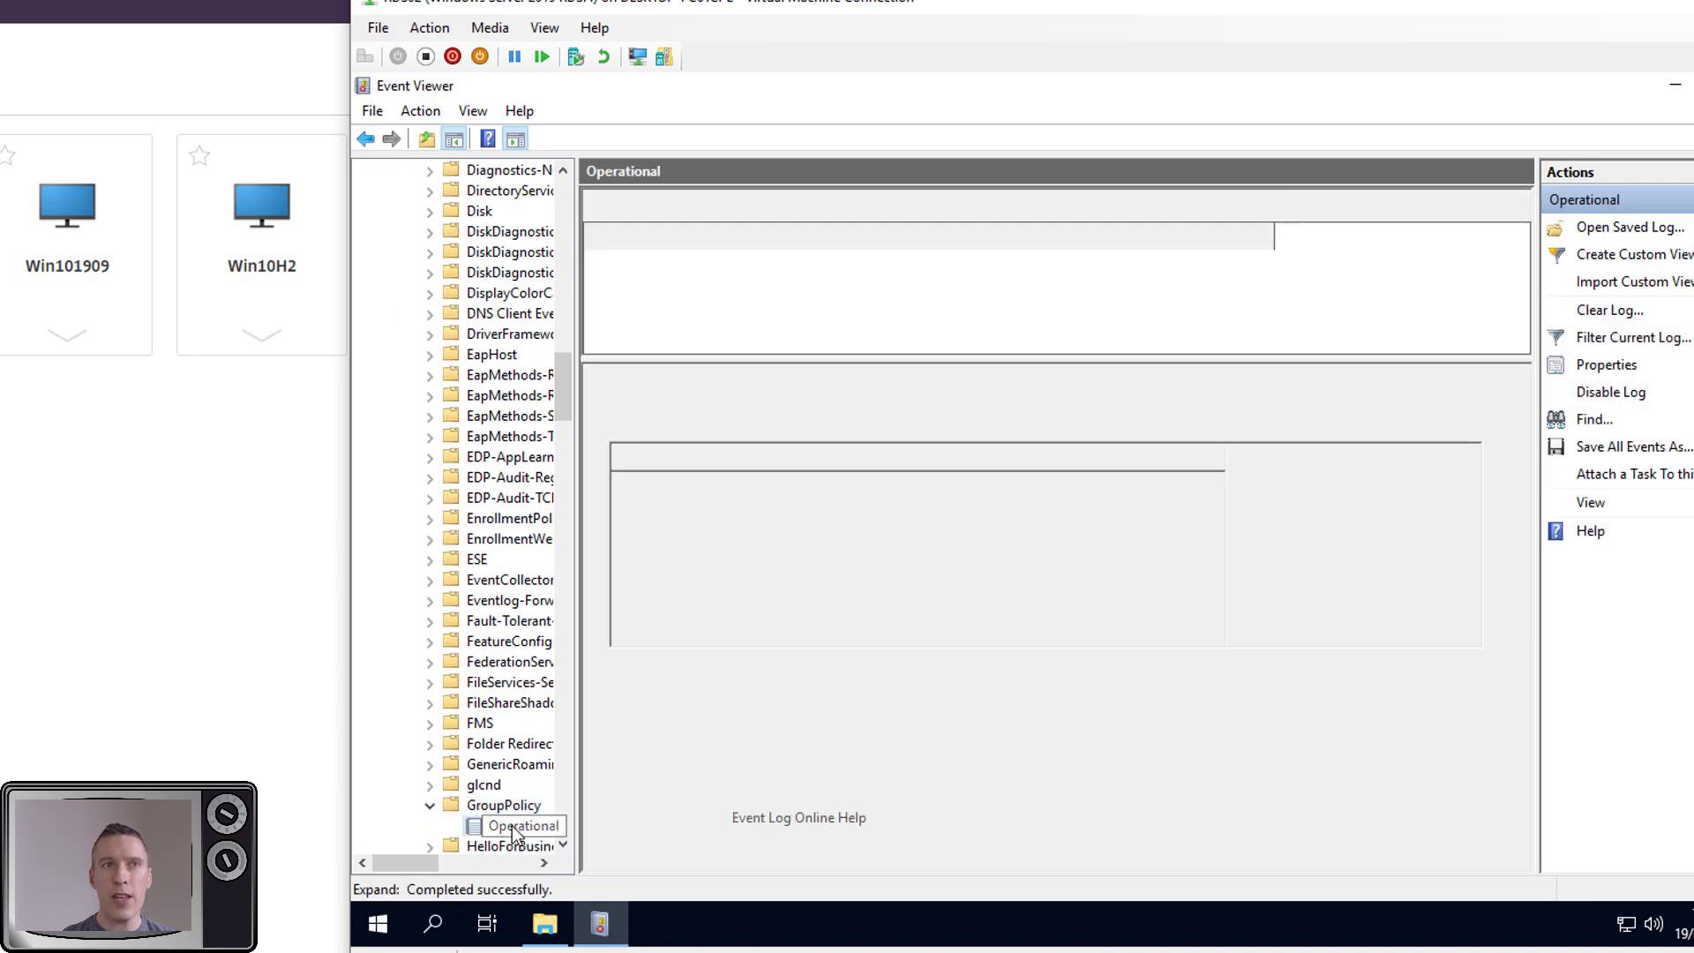
Filter the log to Event ID 5340, highlight Foreground synchronous processing, and switch to Splunk
right_click(514, 829)
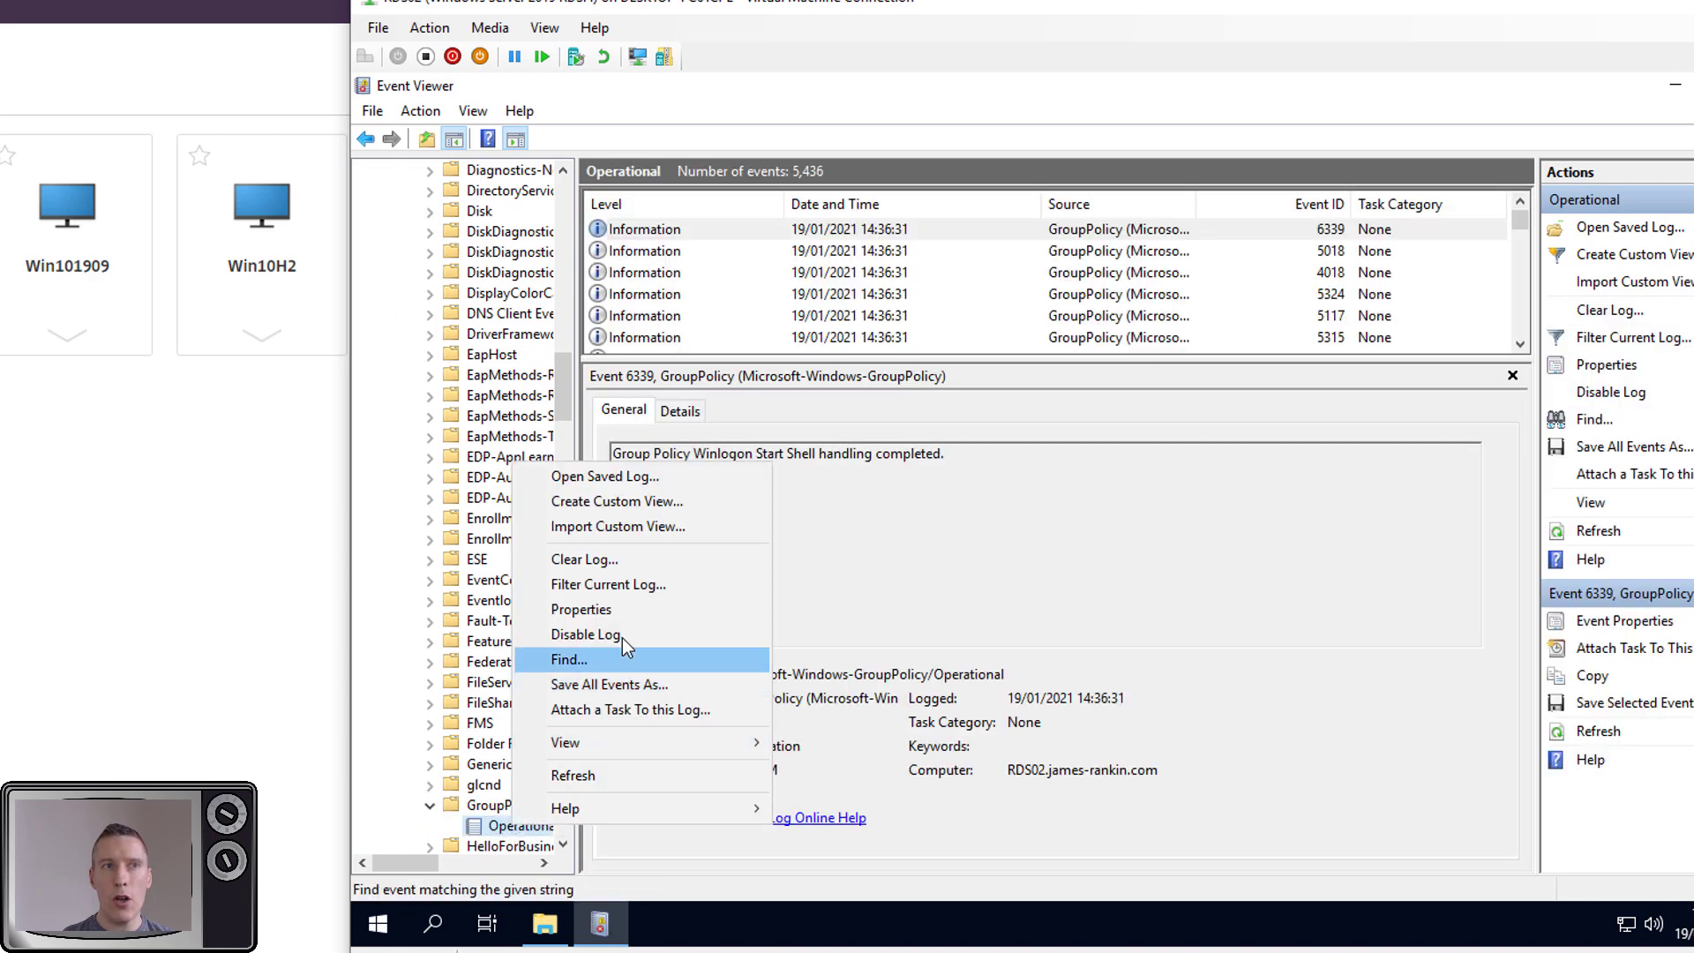
left_click(622, 584)
left_click(981, 509)
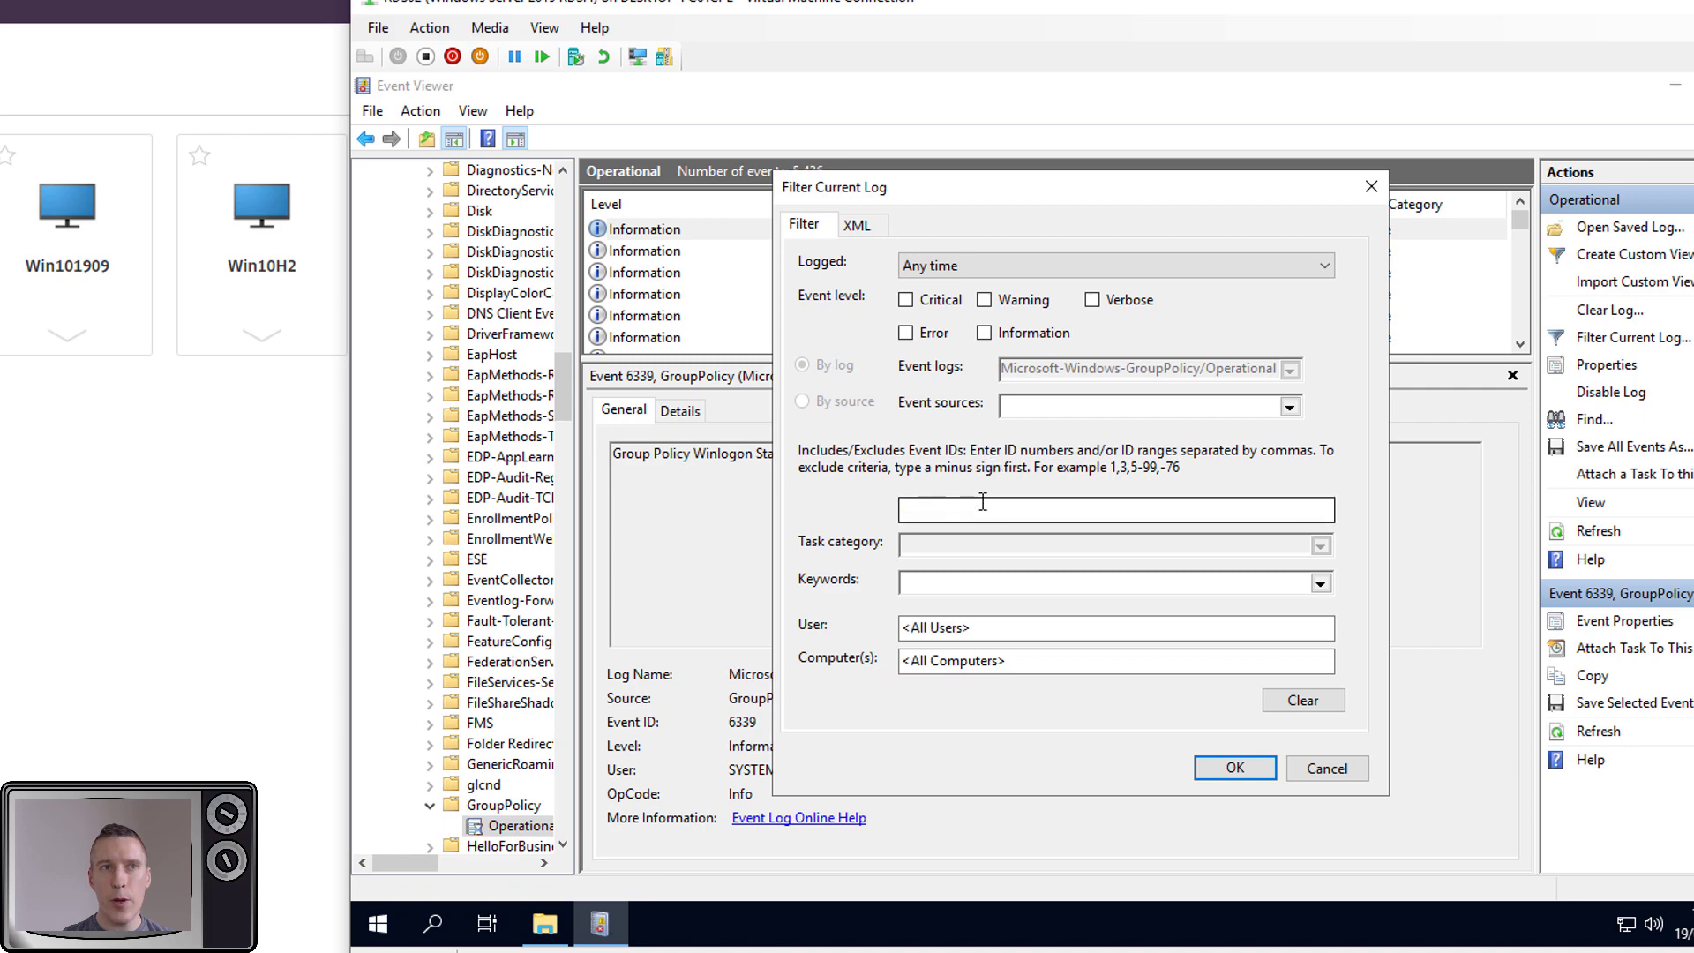
type("53")
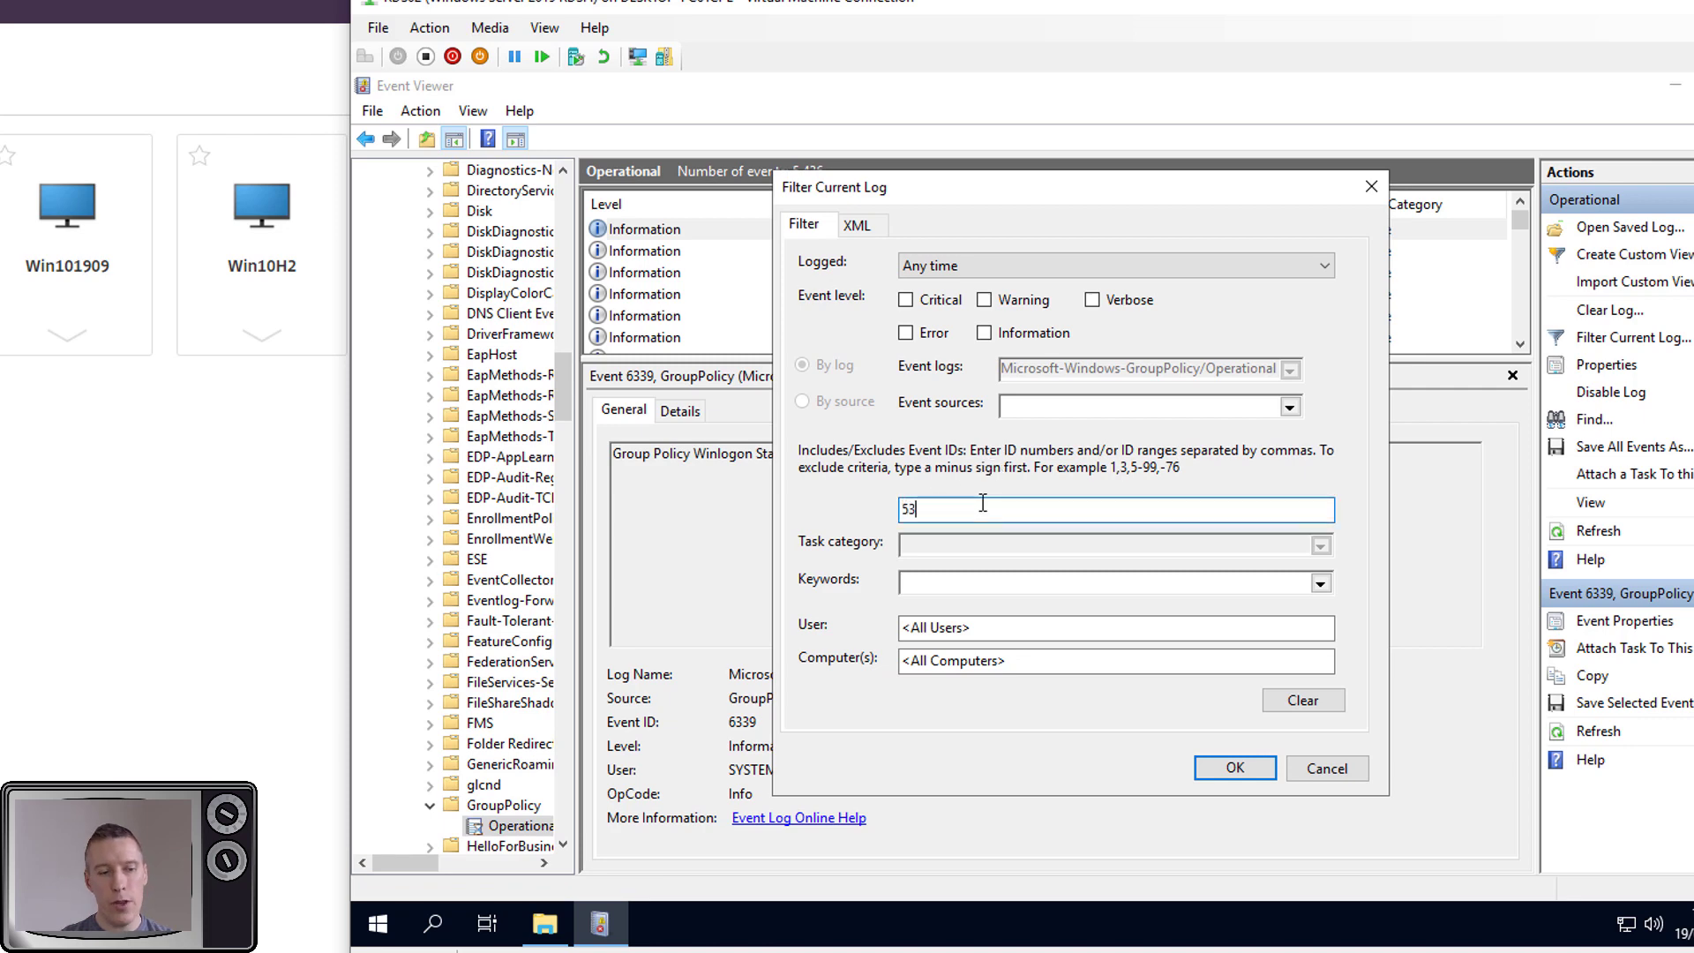
type("40")
key("Return")
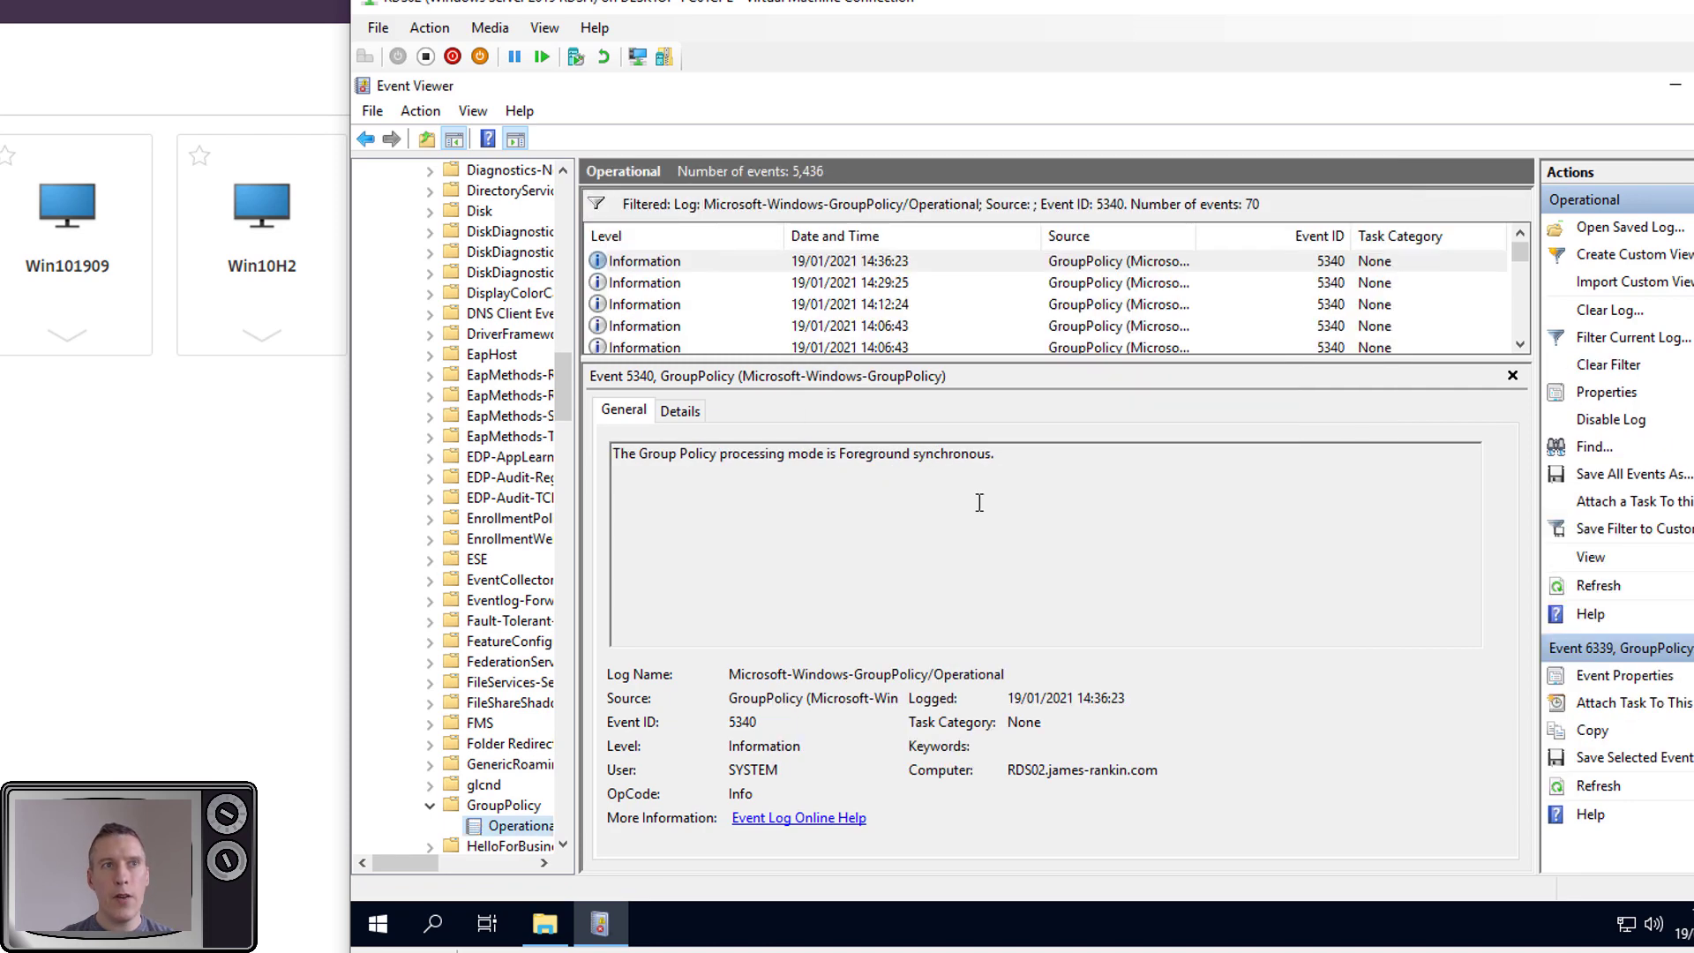
left_click(847, 261)
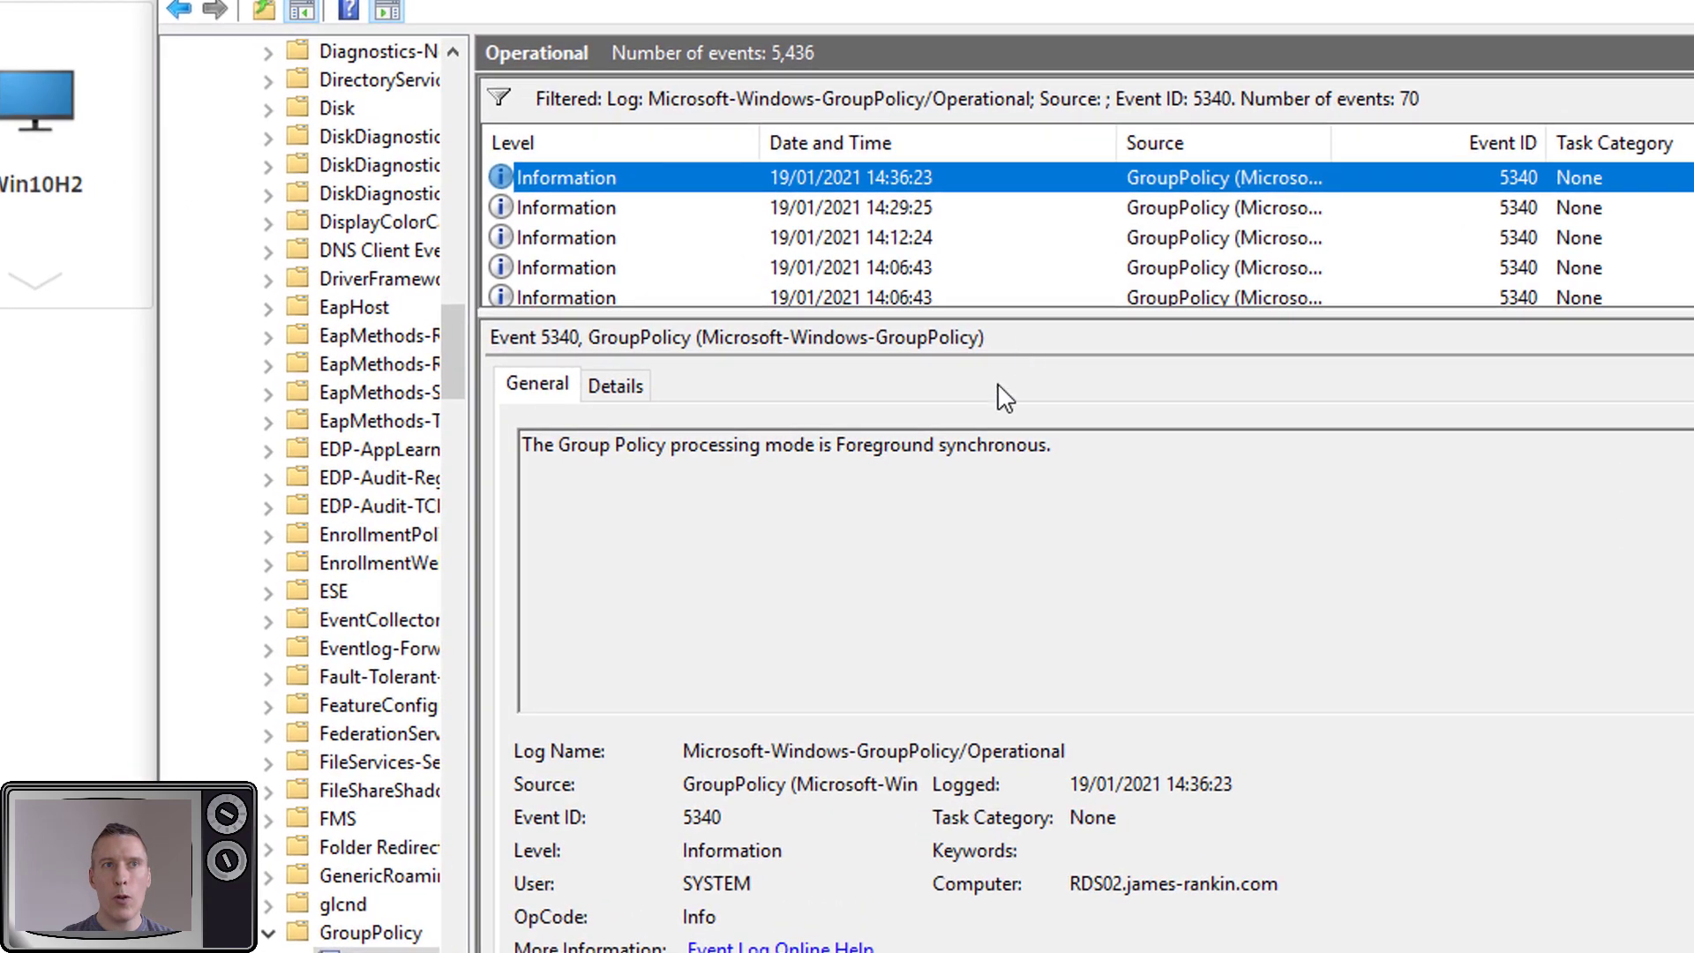
left_click_drag(558, 447, 1048, 452)
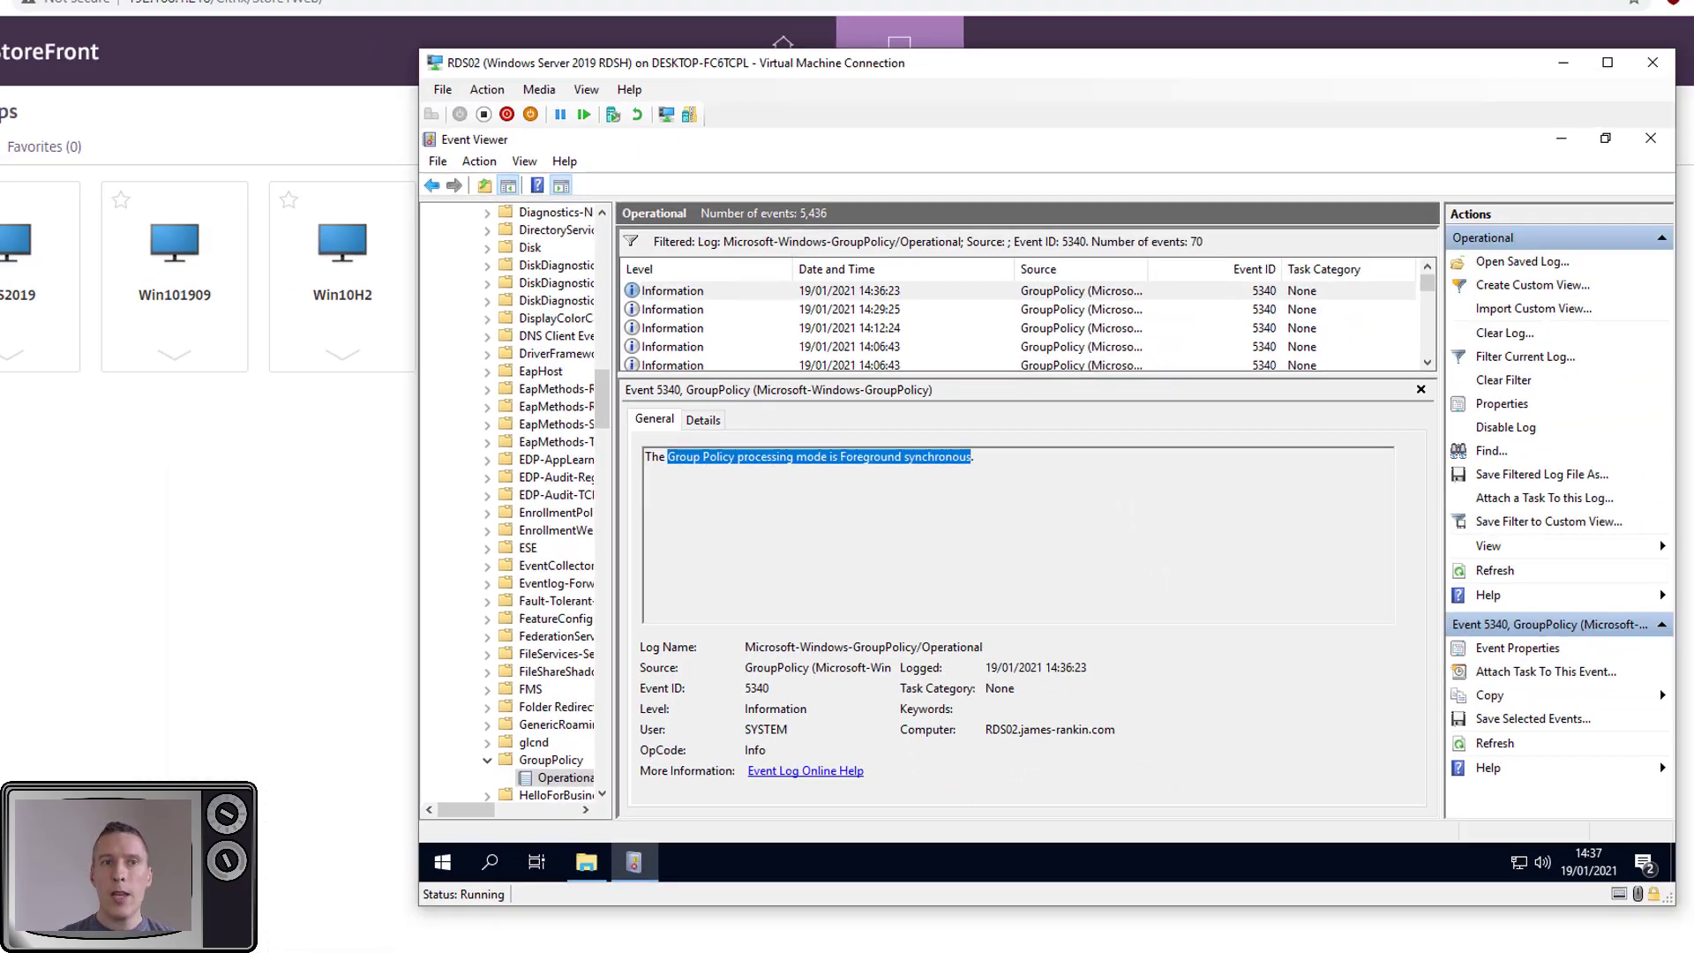
mouse_move(1195, 949)
left_click(1286, 861)
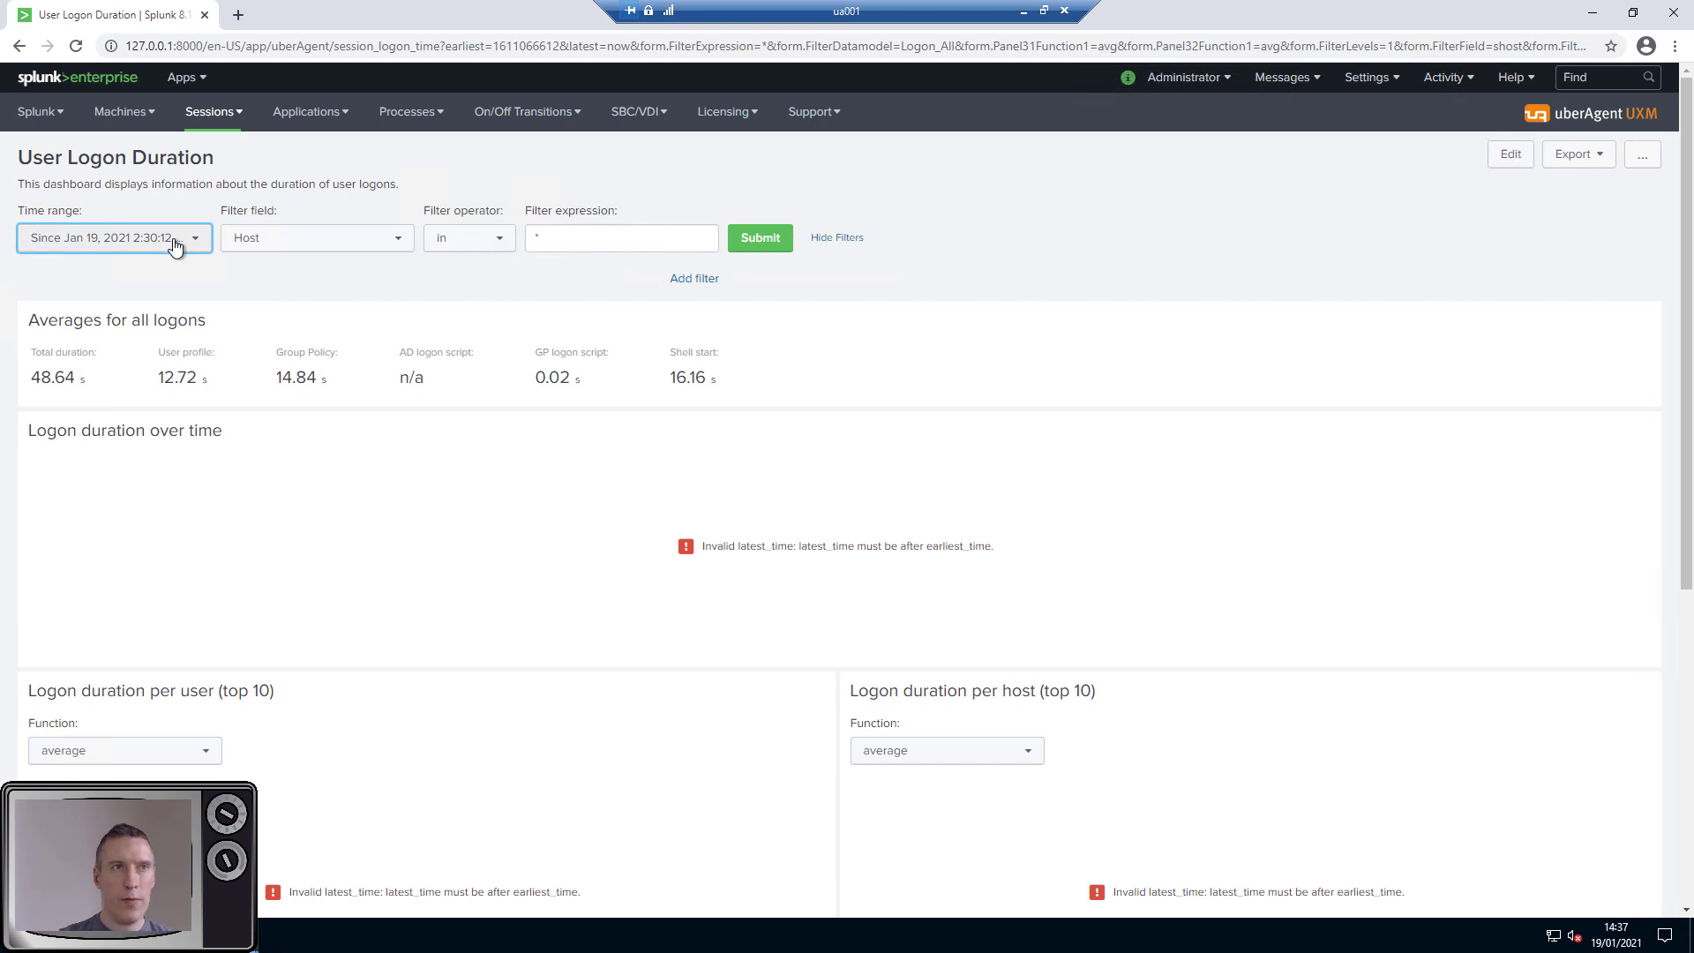
Rerun the logon duration dashboard and highlight the total and 7.40 s Group Policy averages
left_click(744, 246)
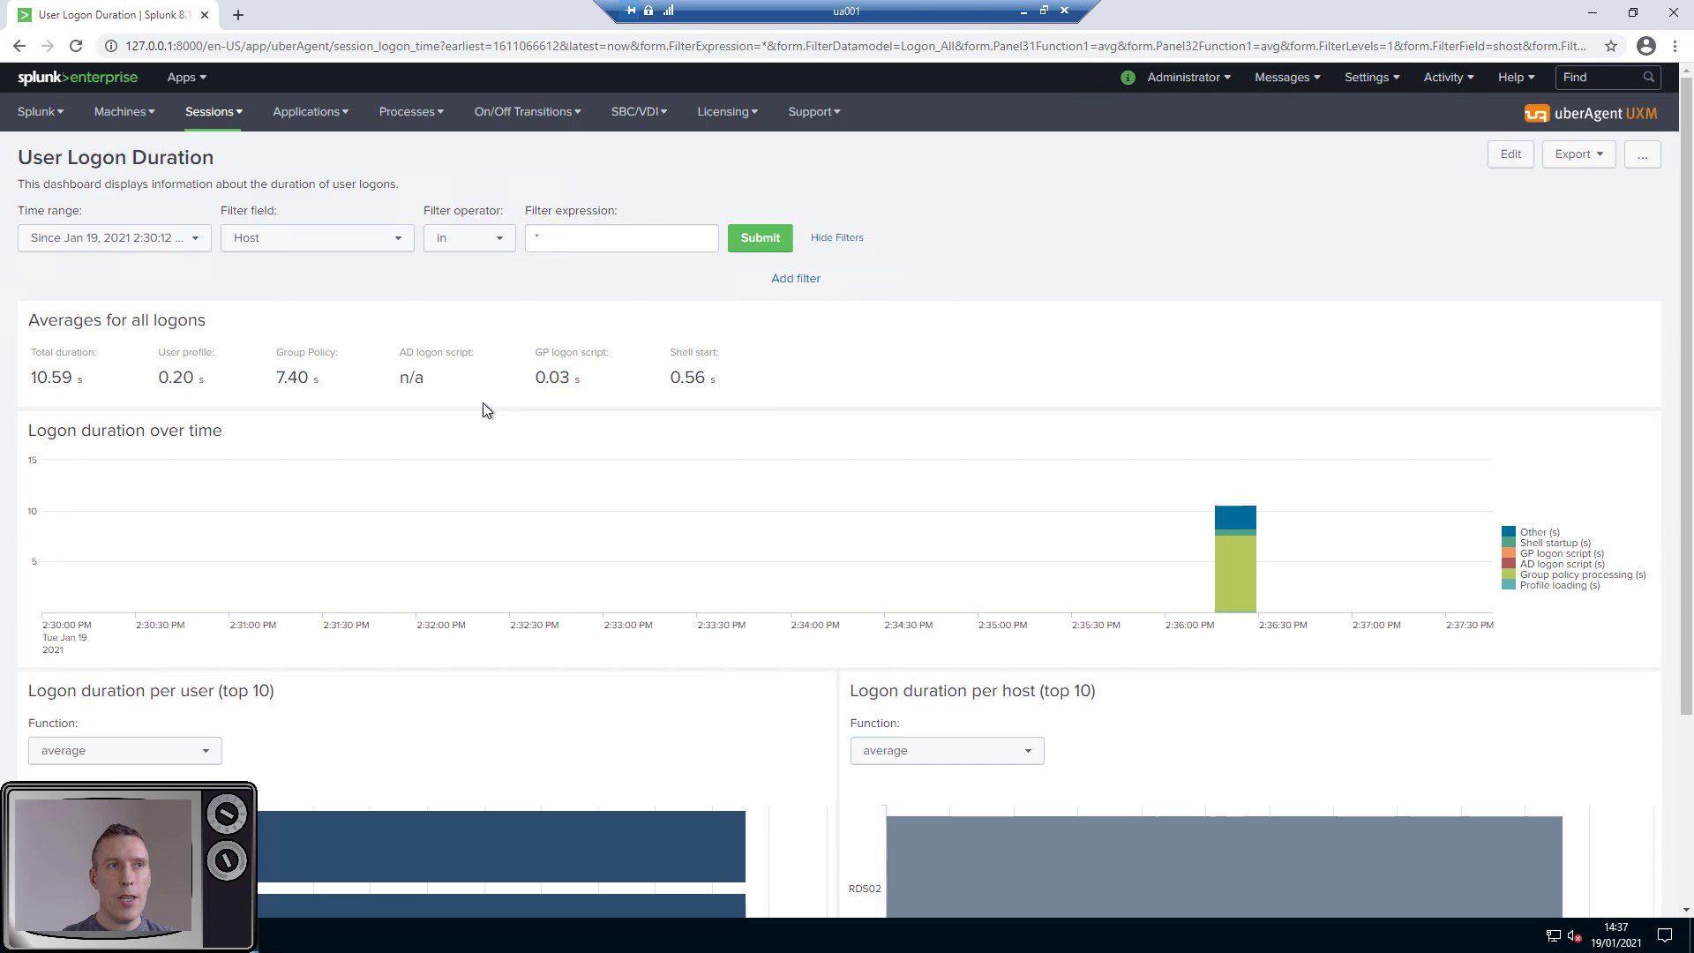
left_click_drag(37, 376, 73, 376)
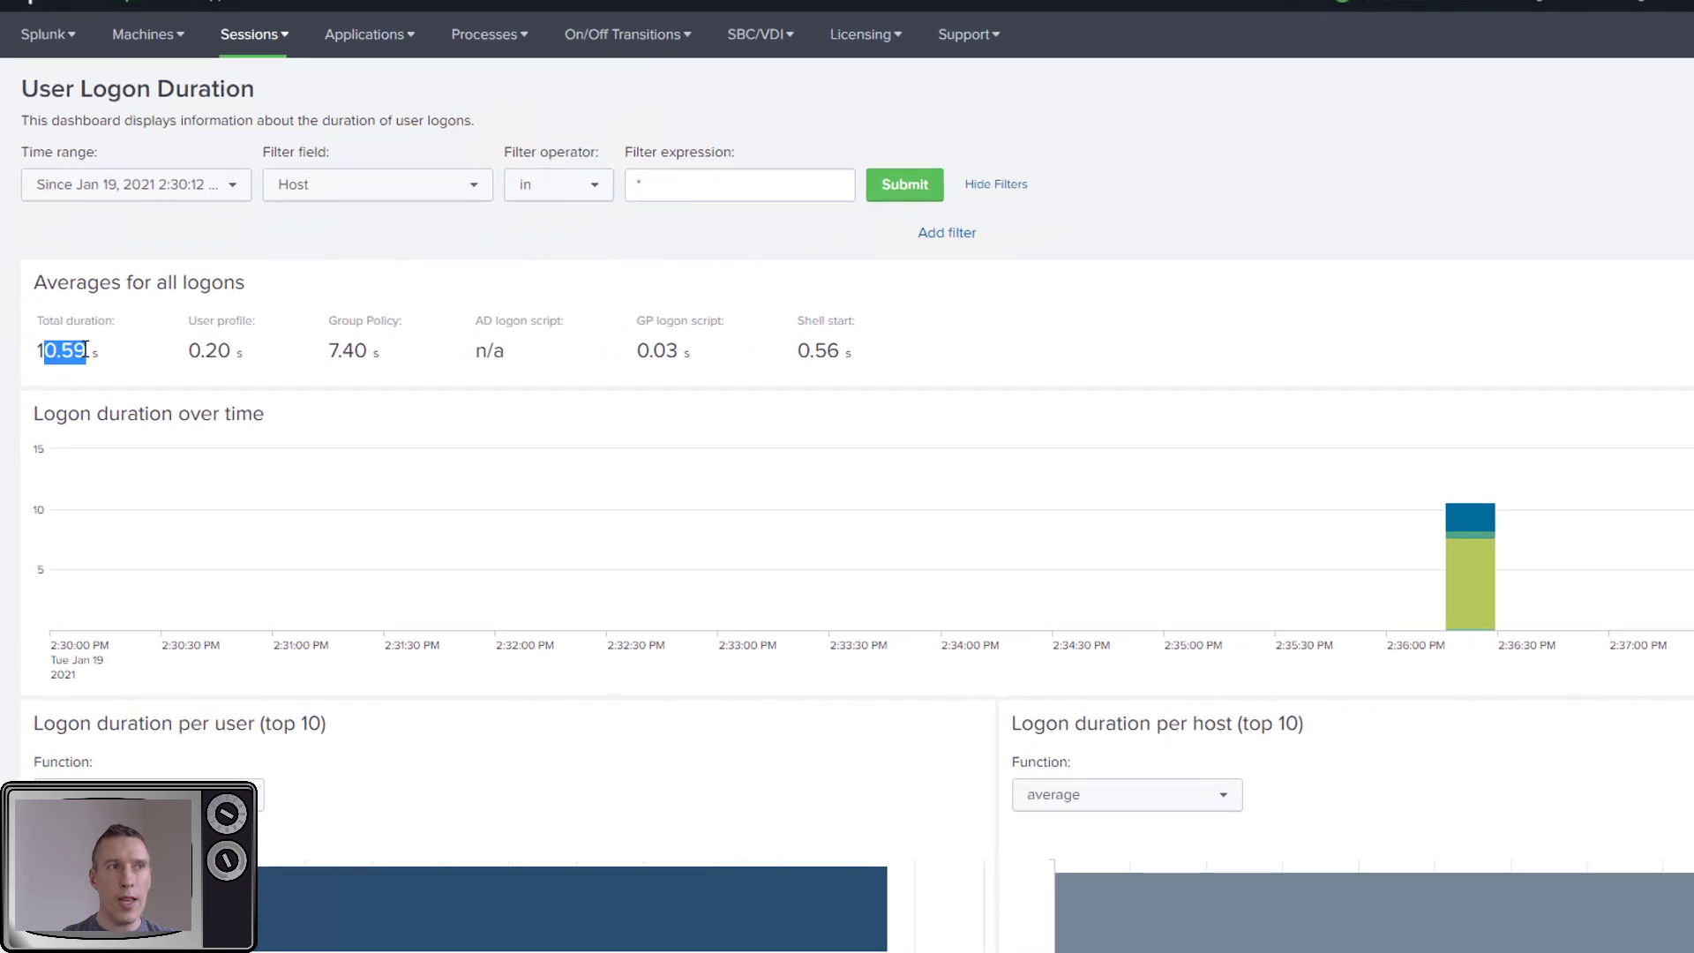
left_click(333, 350)
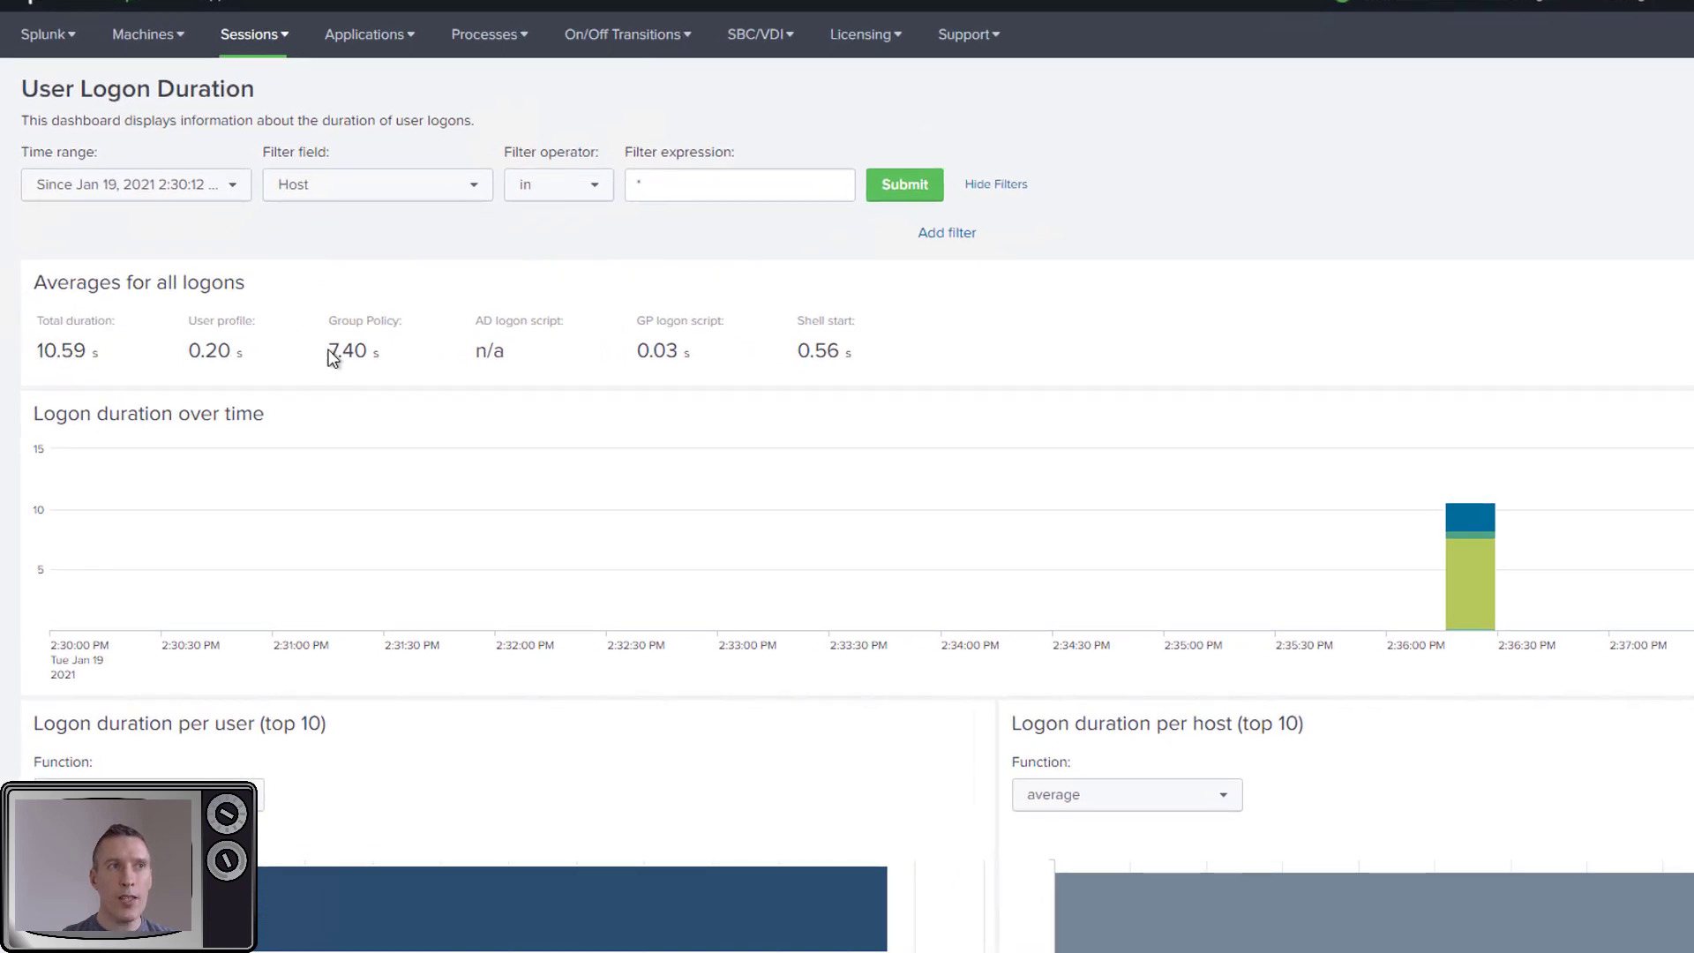
mouse_move(333, 351)
left_mouse_down()
mouse_move(378, 361)
mouse_move(334, 350)
left_mouse_up()
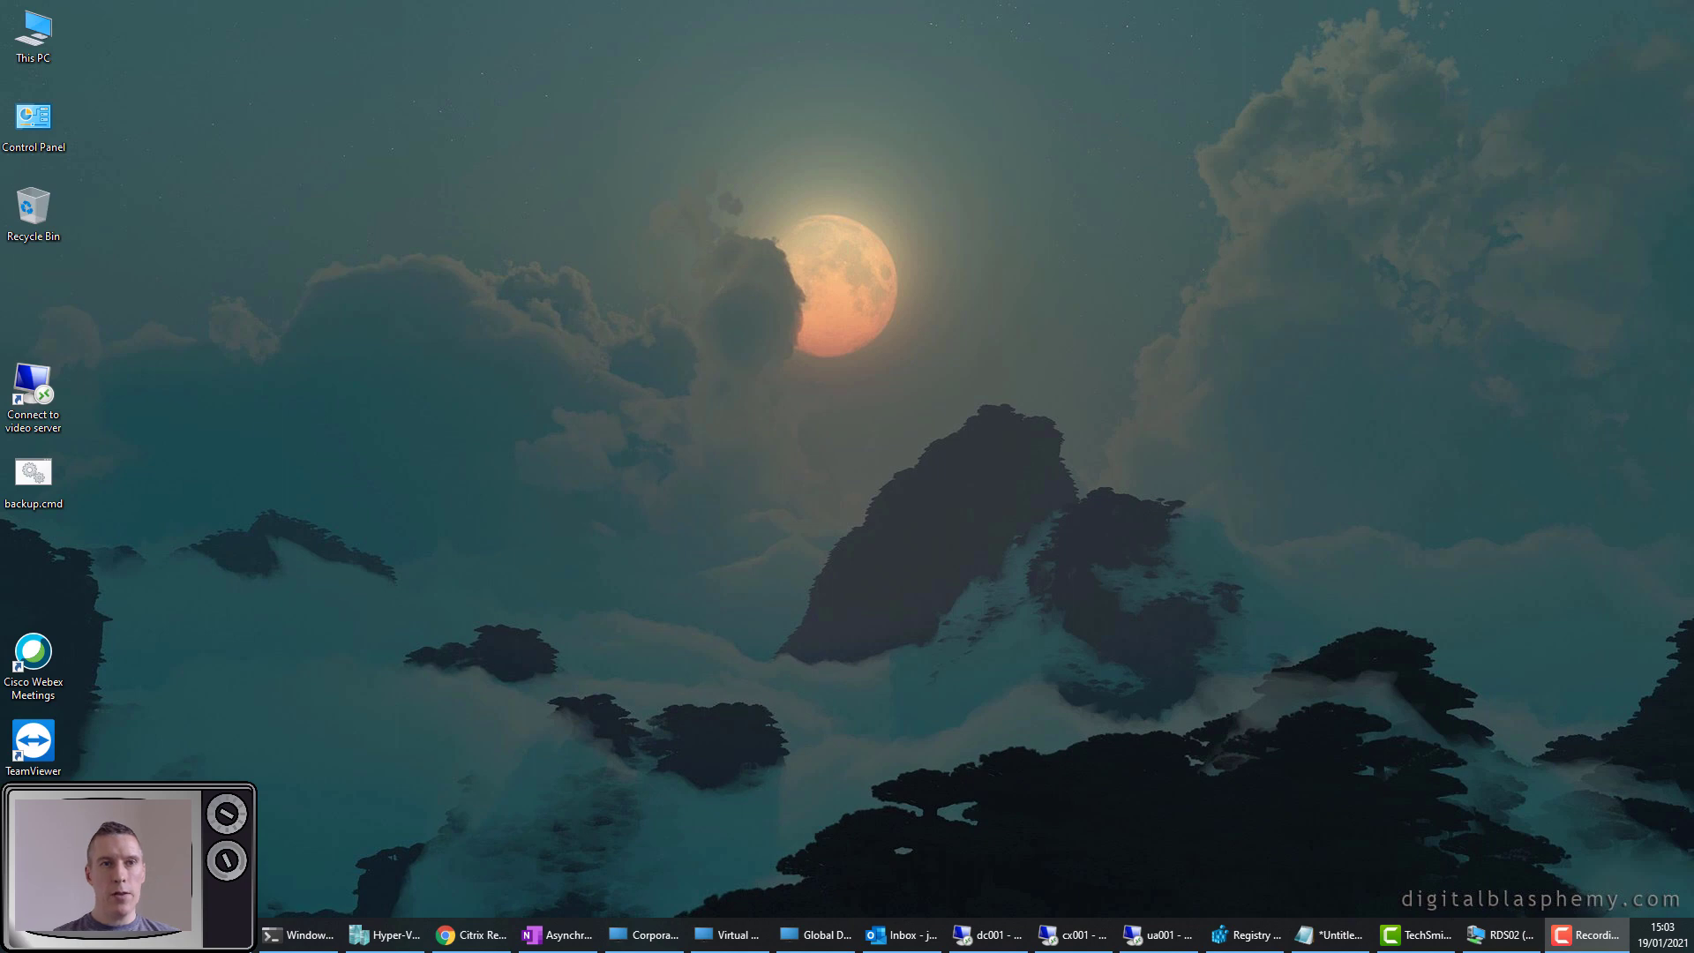
left_click(1161, 937)
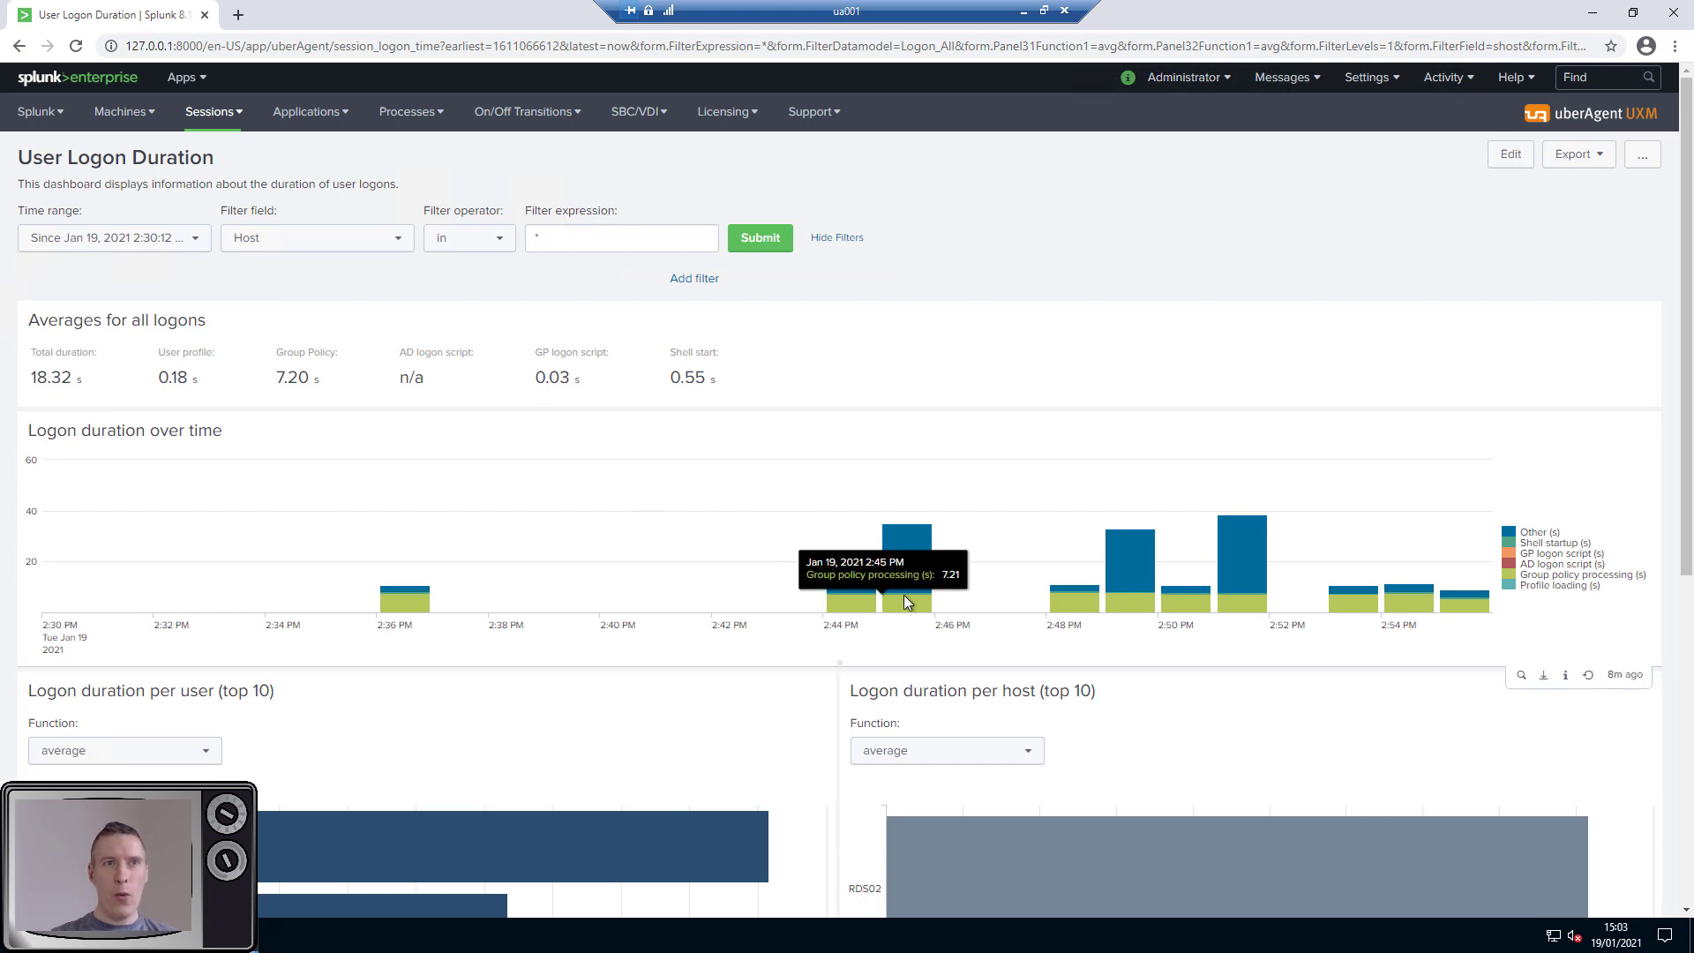
mouse_move(1257, 564)
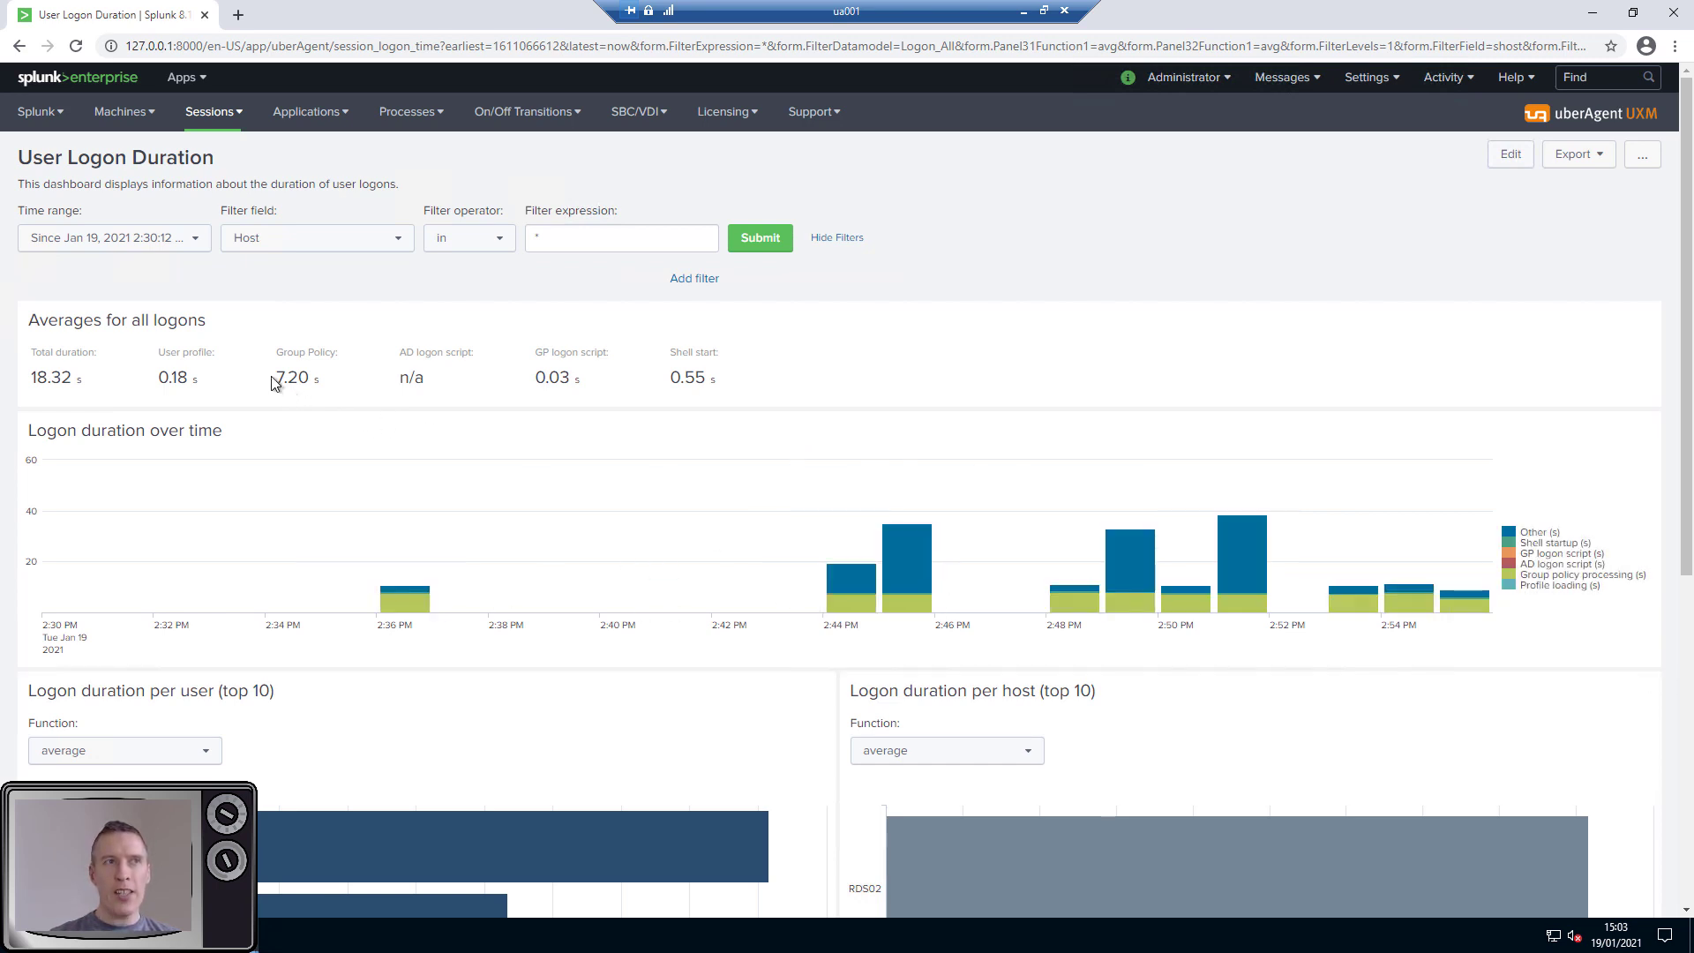
left_click_drag(275, 378, 307, 378)
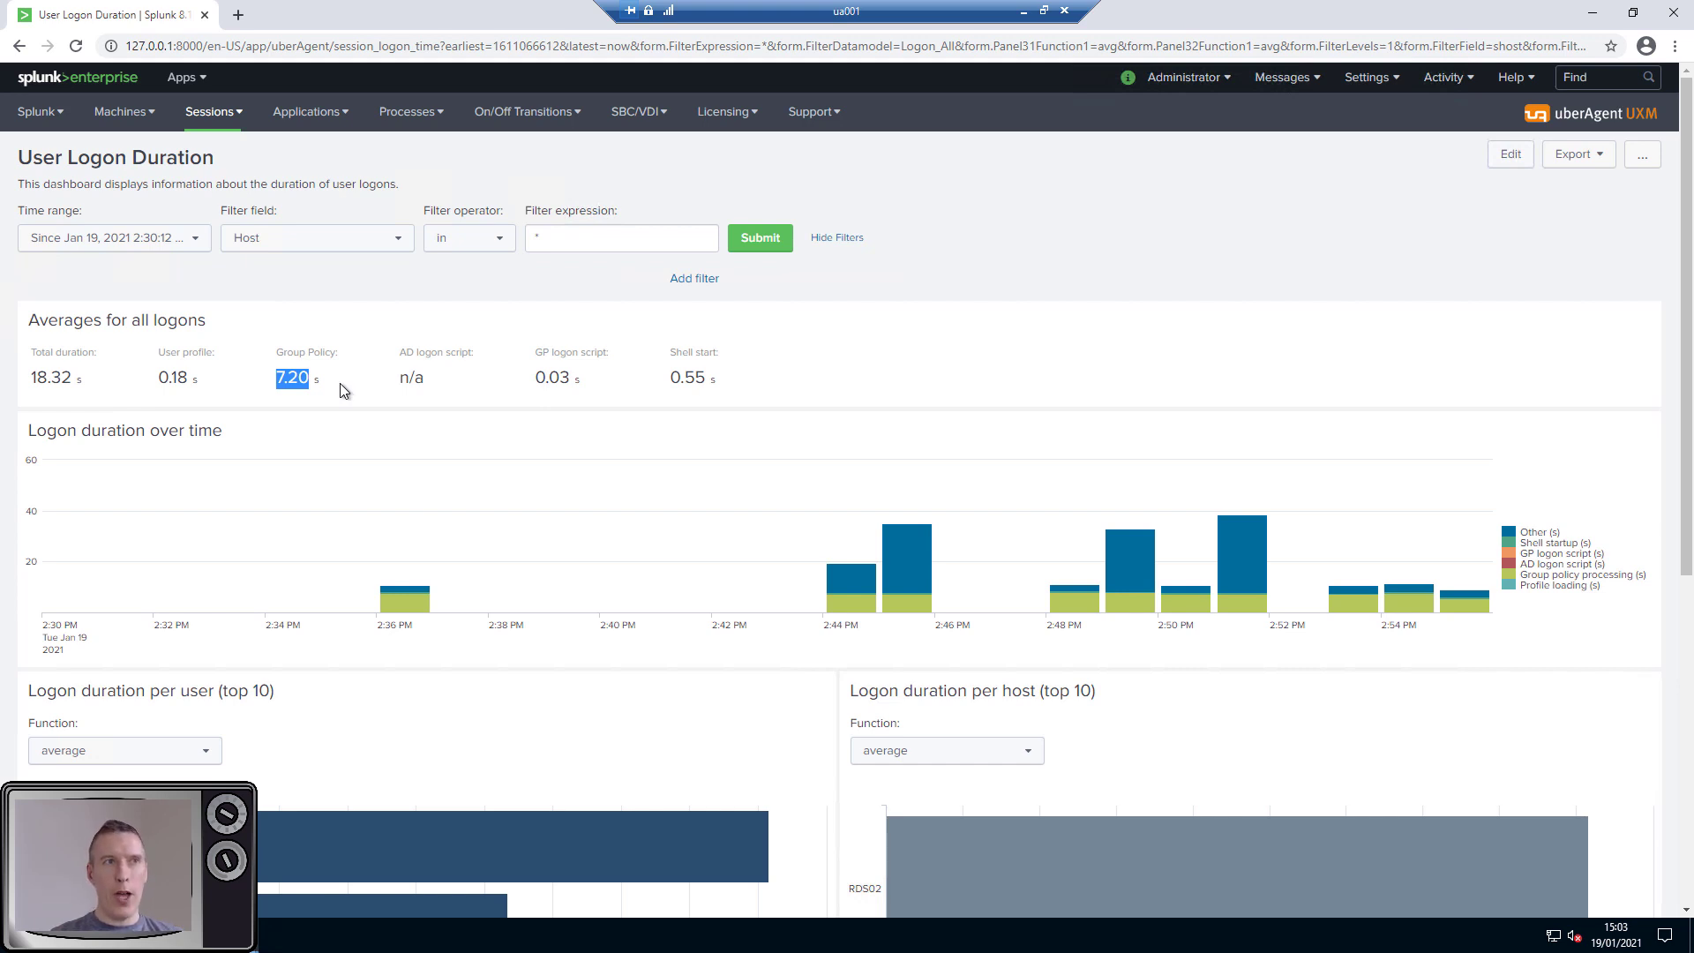
left_click(343, 388)
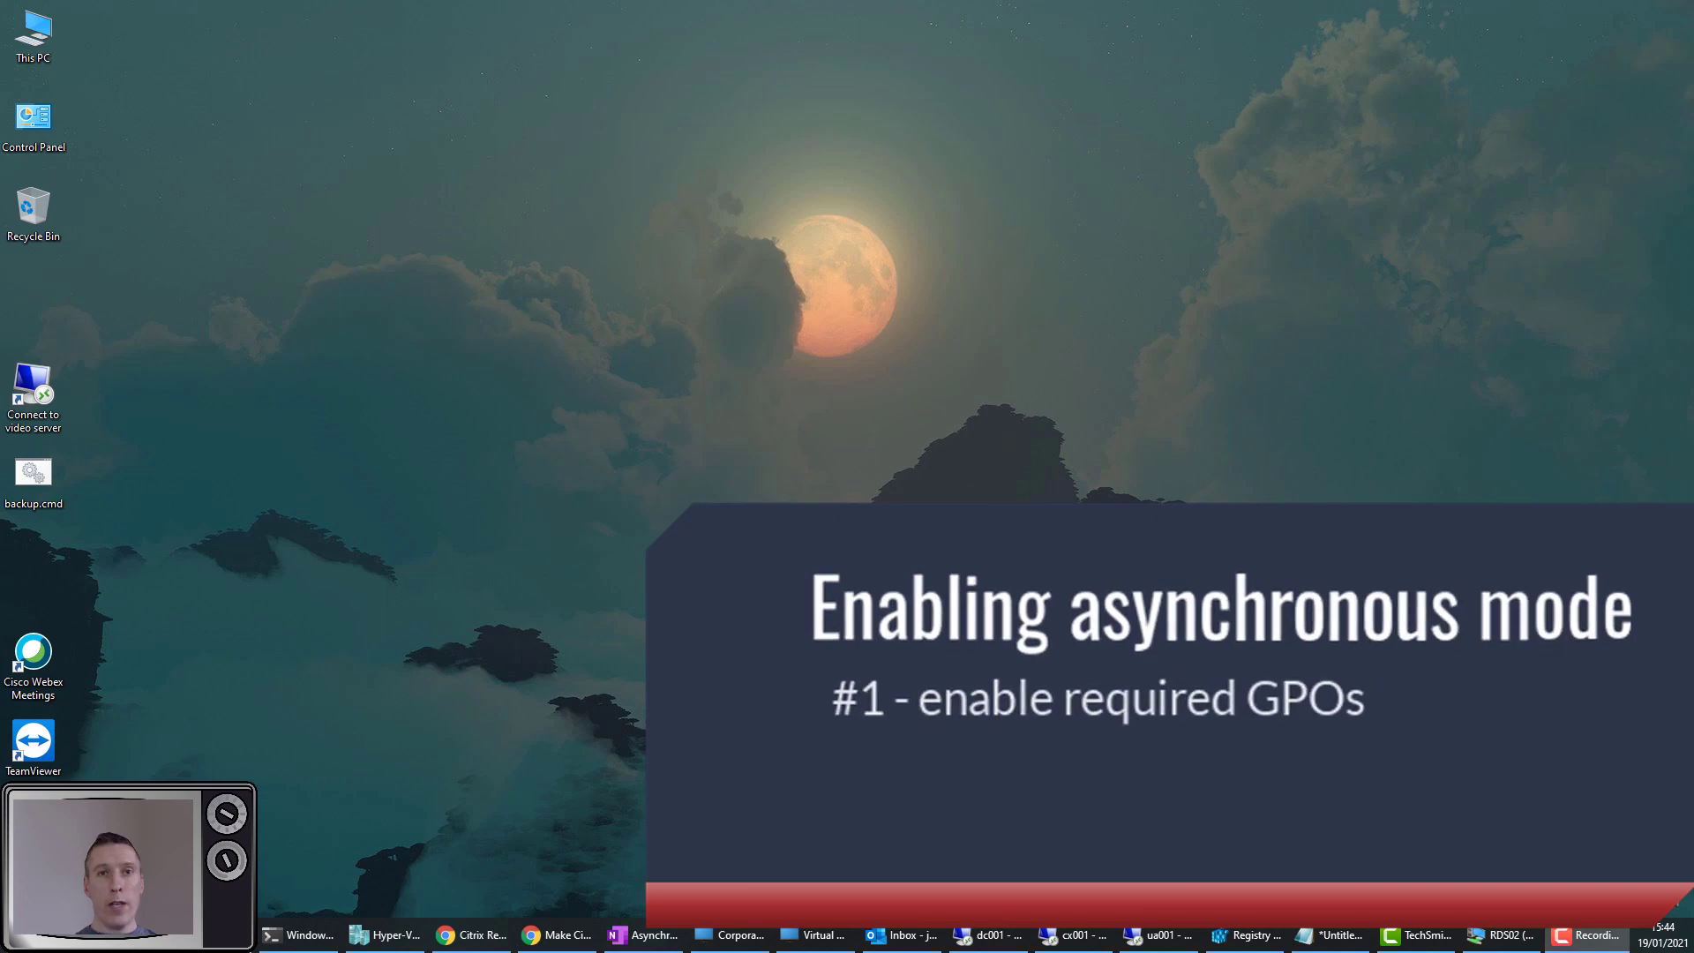
Create a GPO named AsynchronousGPOProcessing linked to the Workers OU and view its settings
left_click(1018, 933)
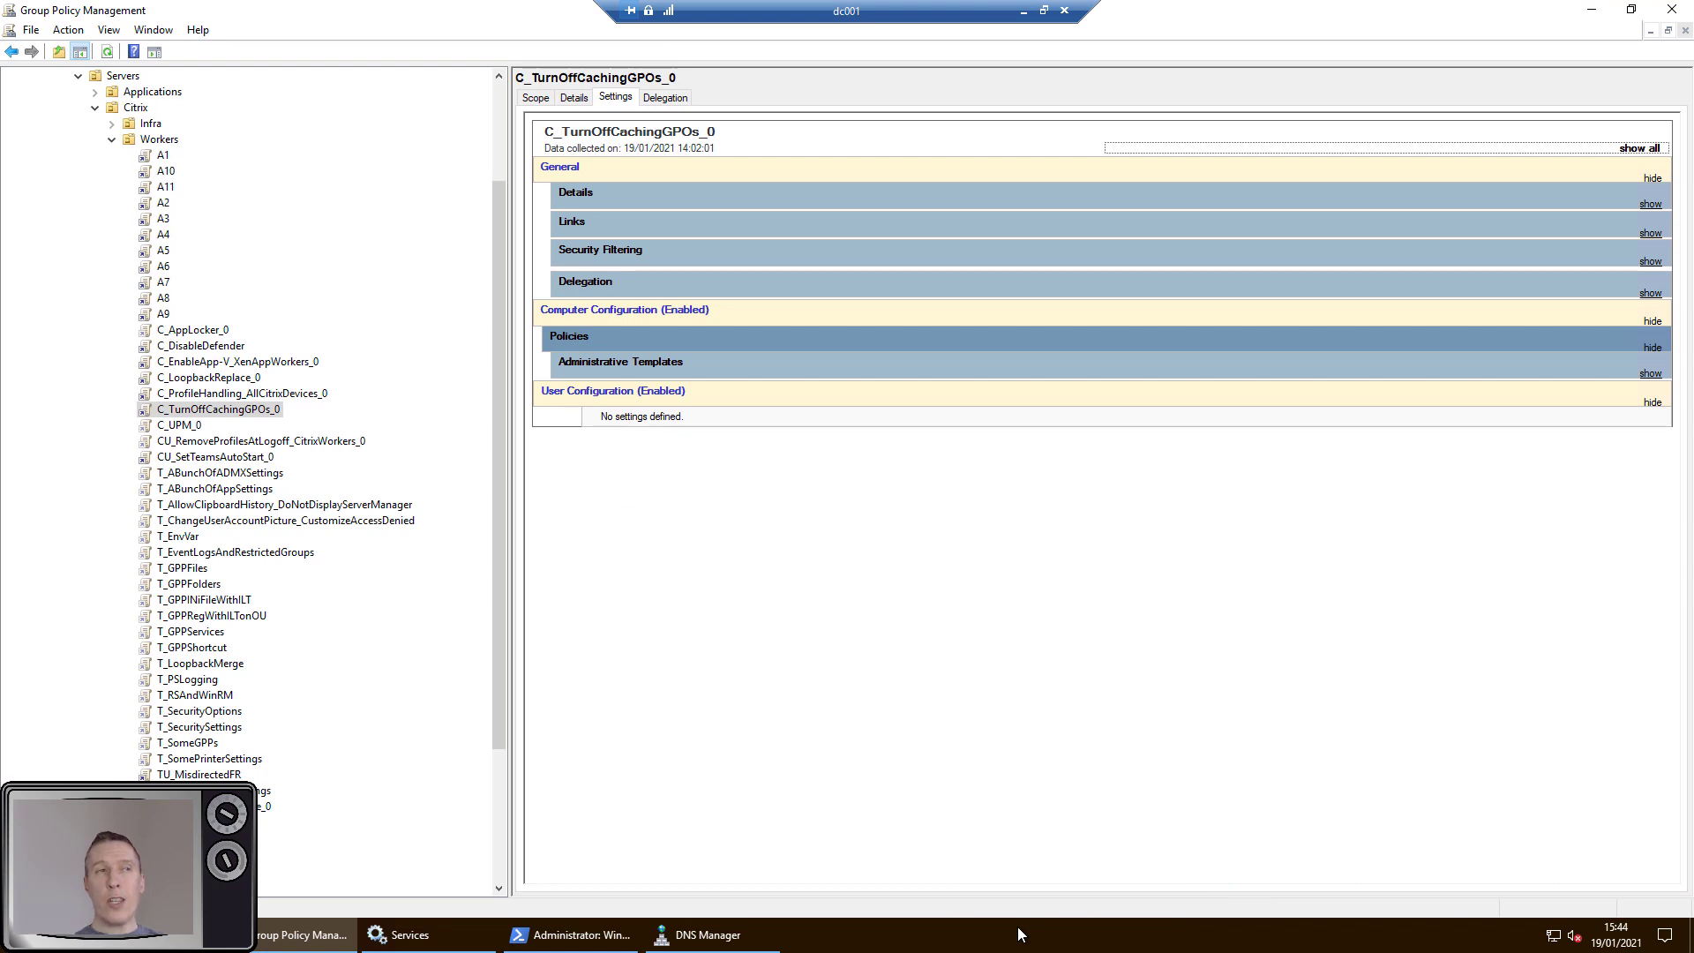
right_click(151, 141)
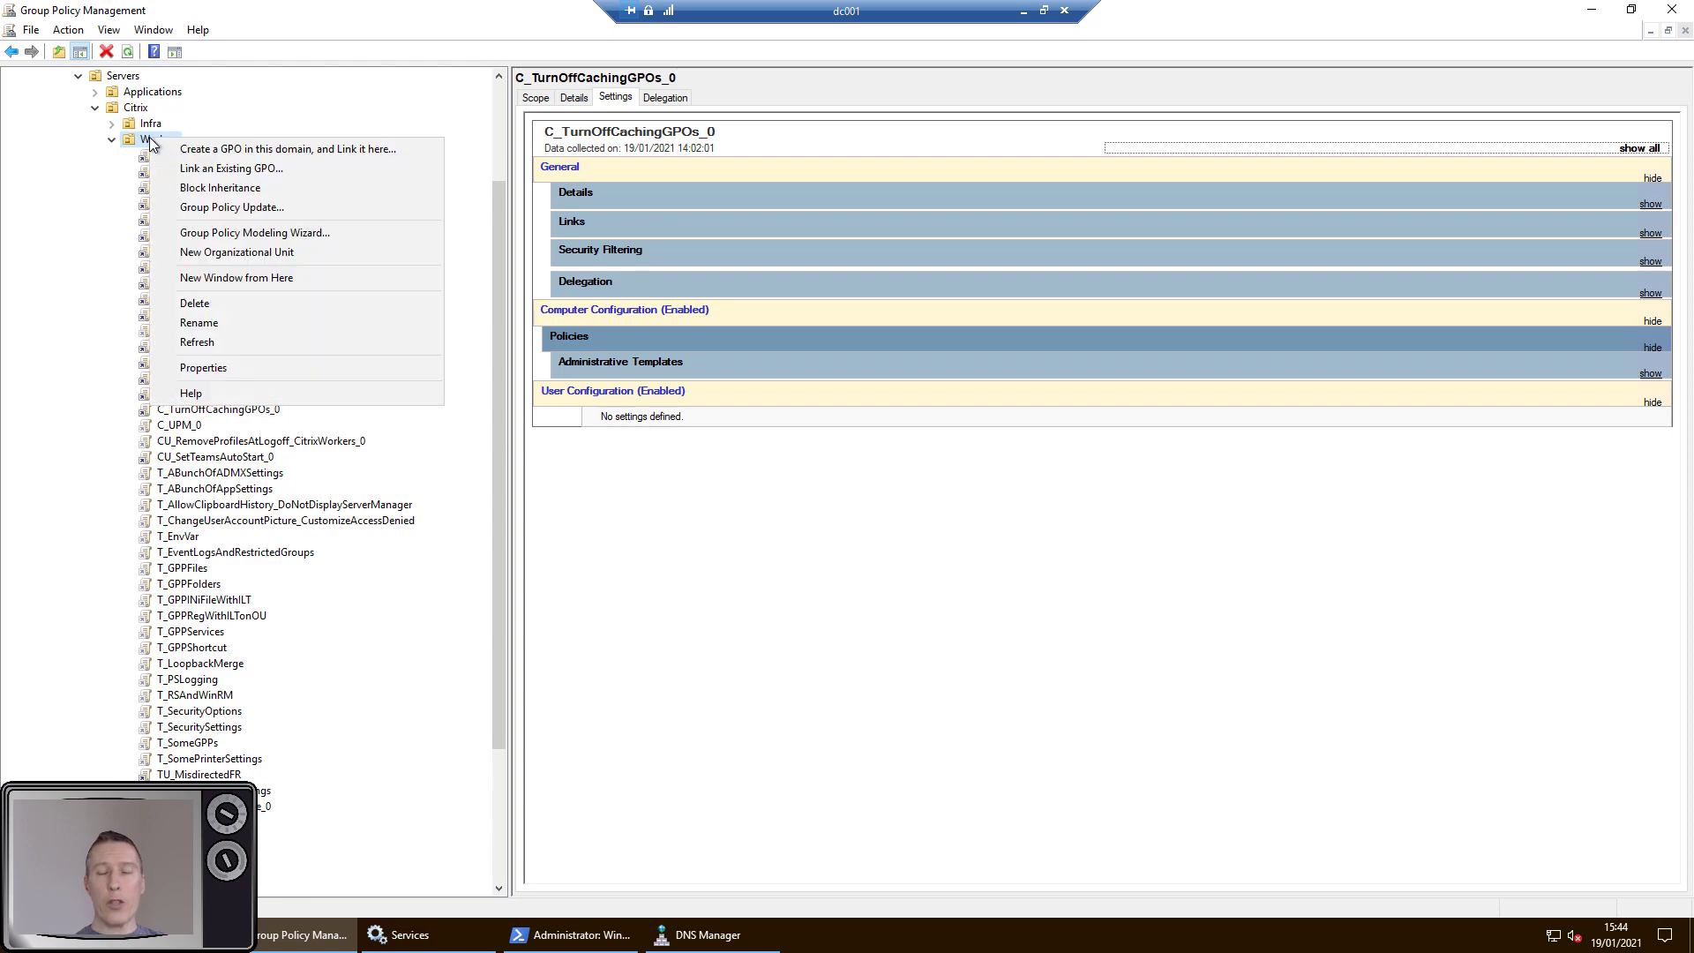
left_click(199, 149)
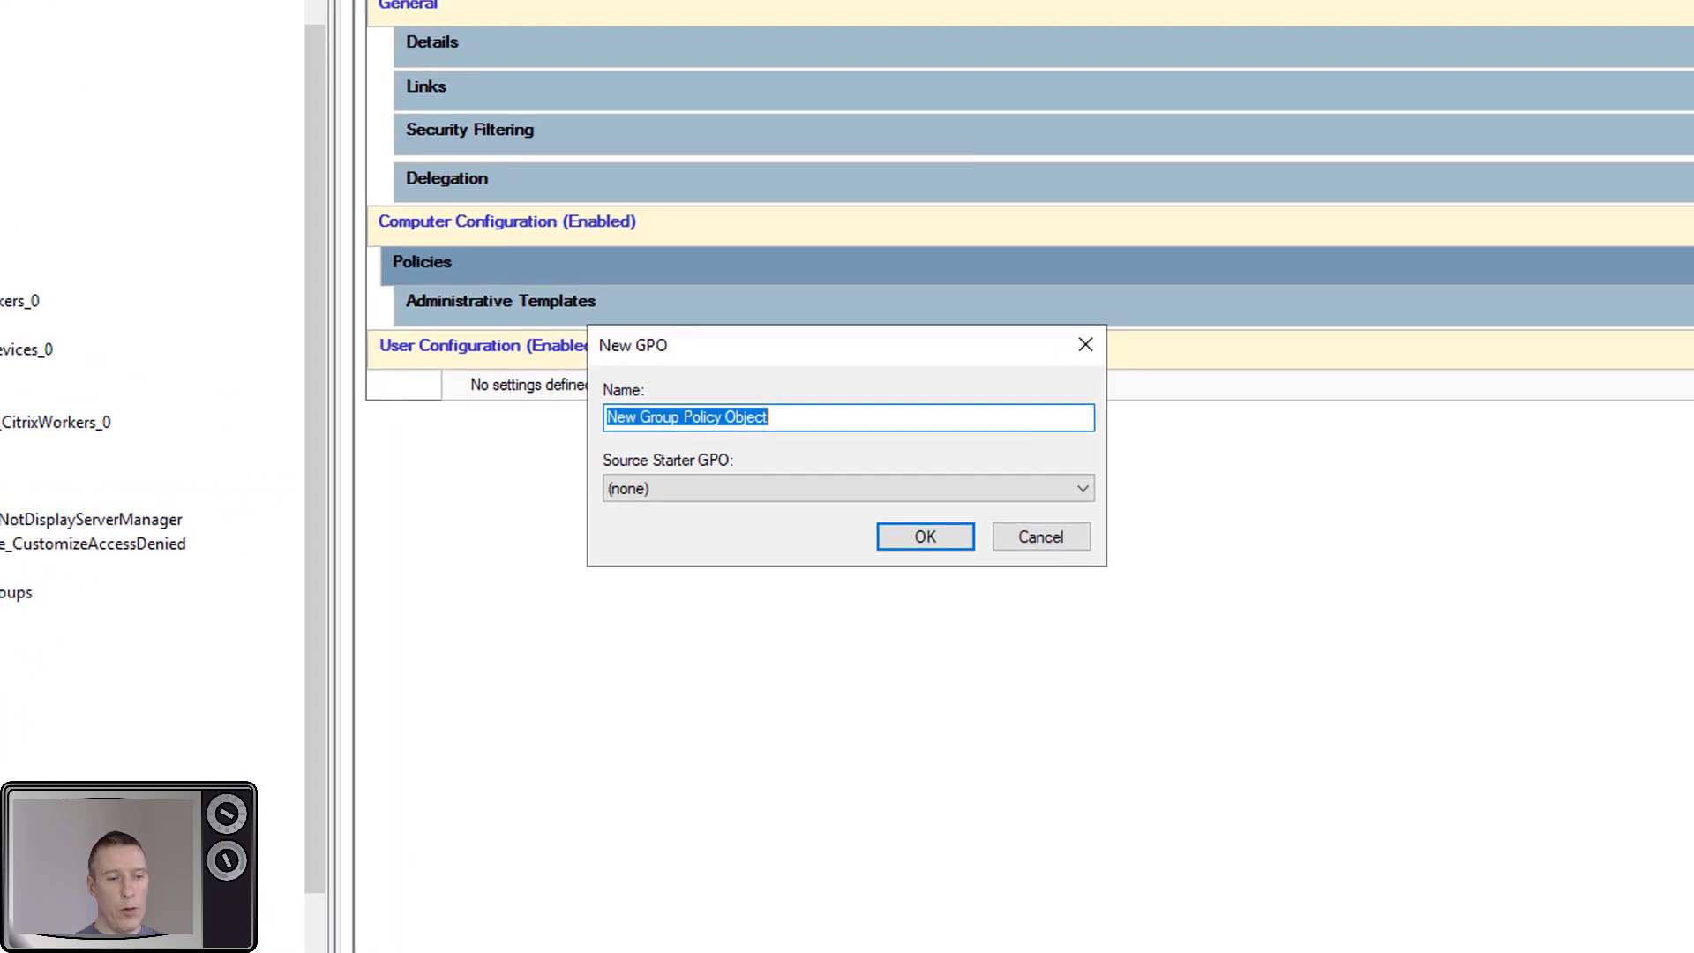
type("Asycnr")
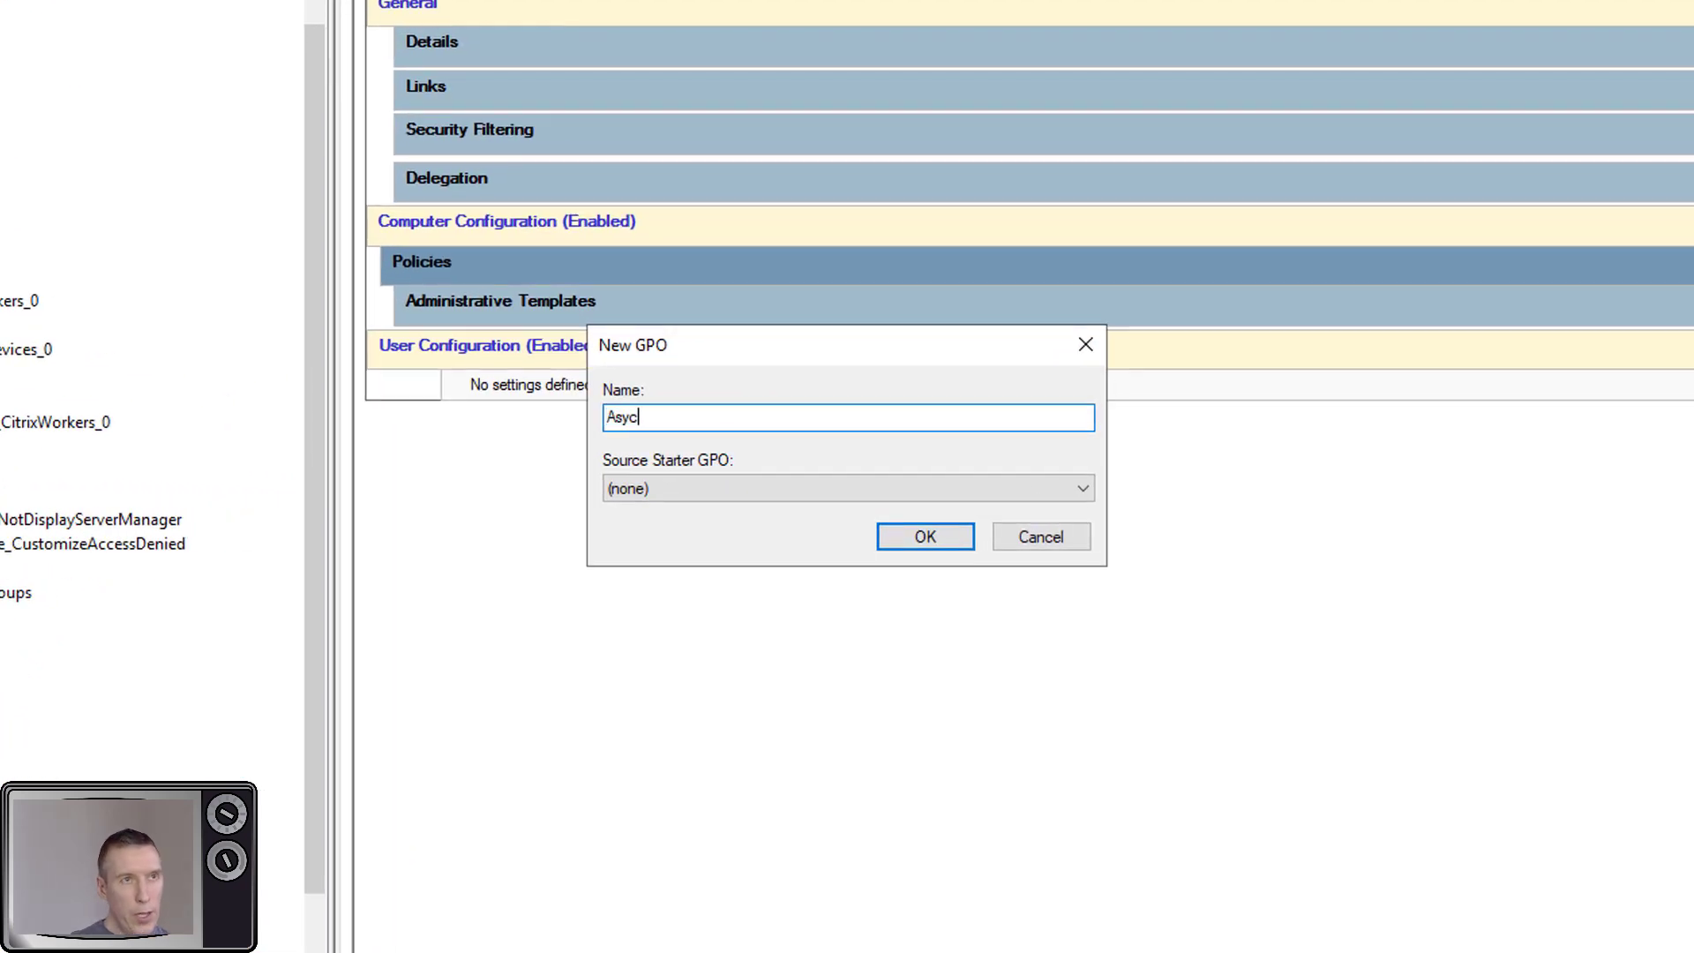
key("BackSpace")
key("BackSpace")
key("BackSpace")
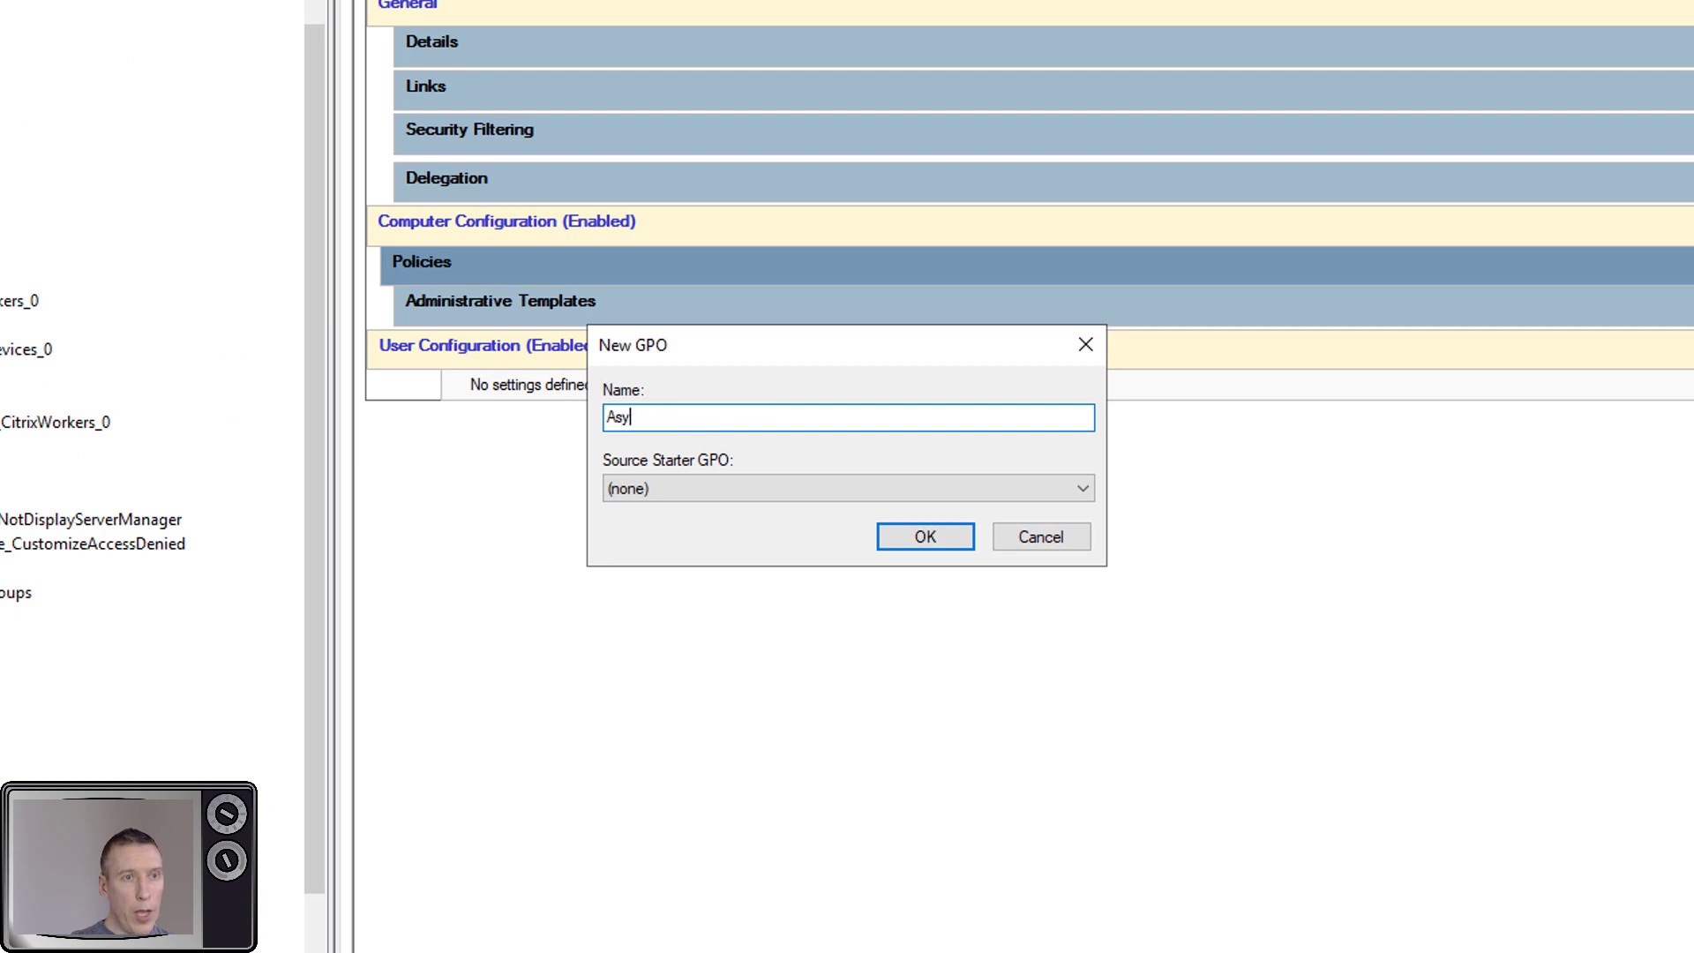
type("nchronousG")
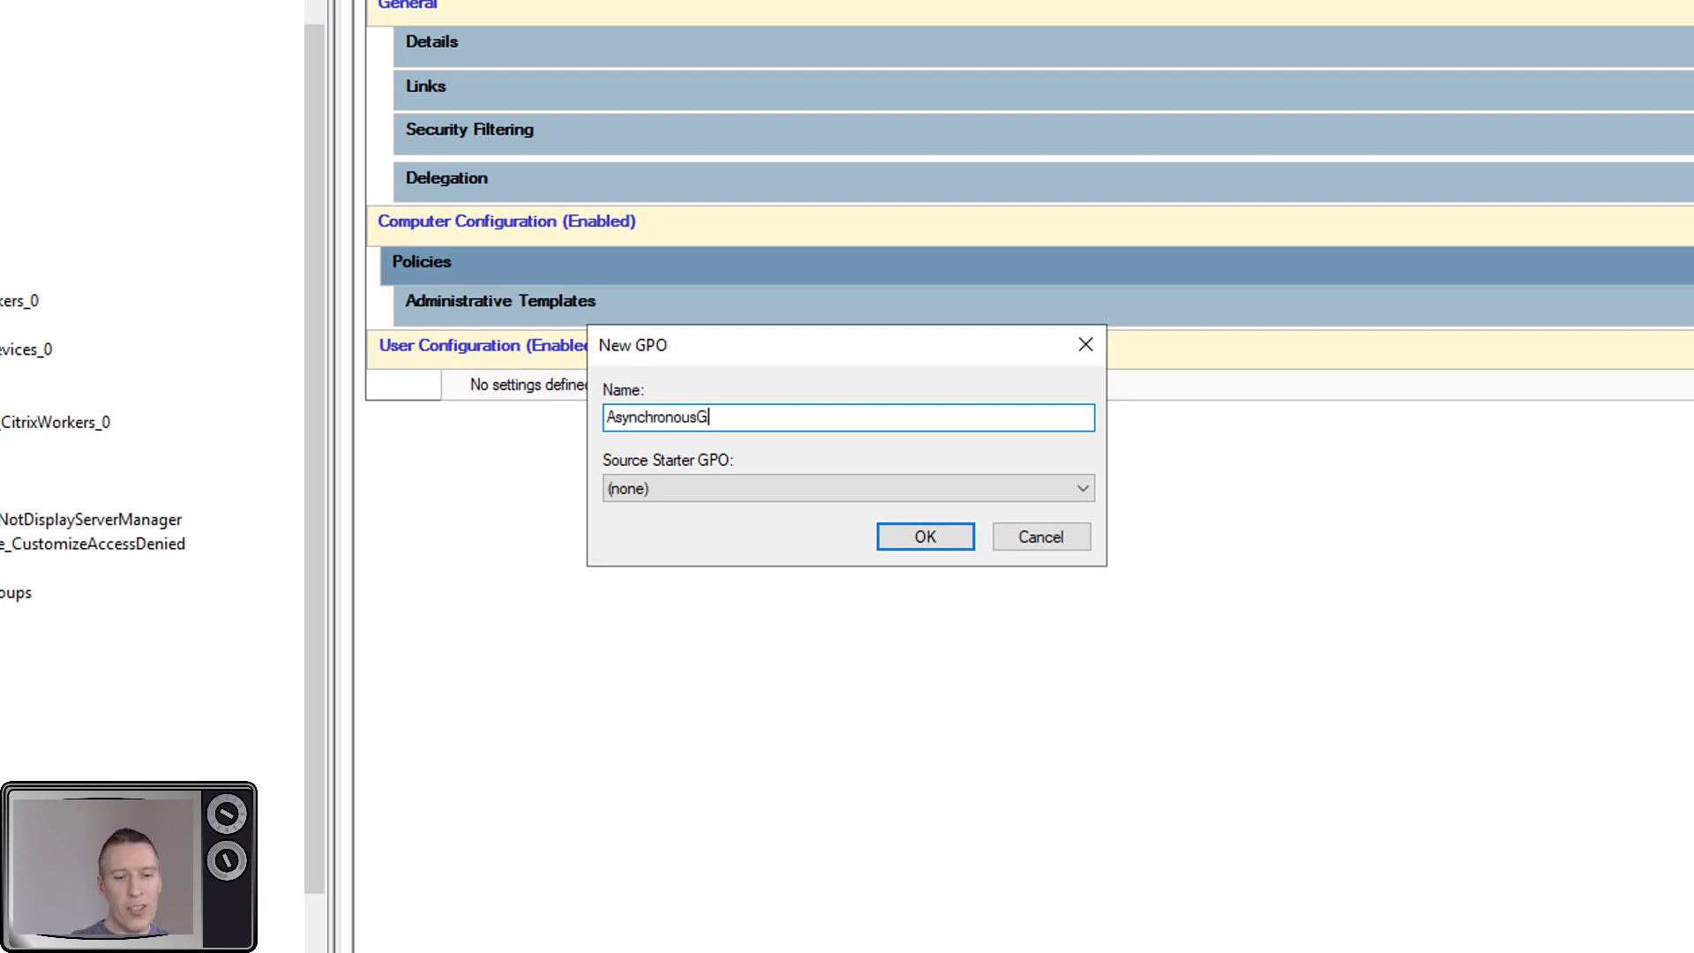
type("POProcessing")
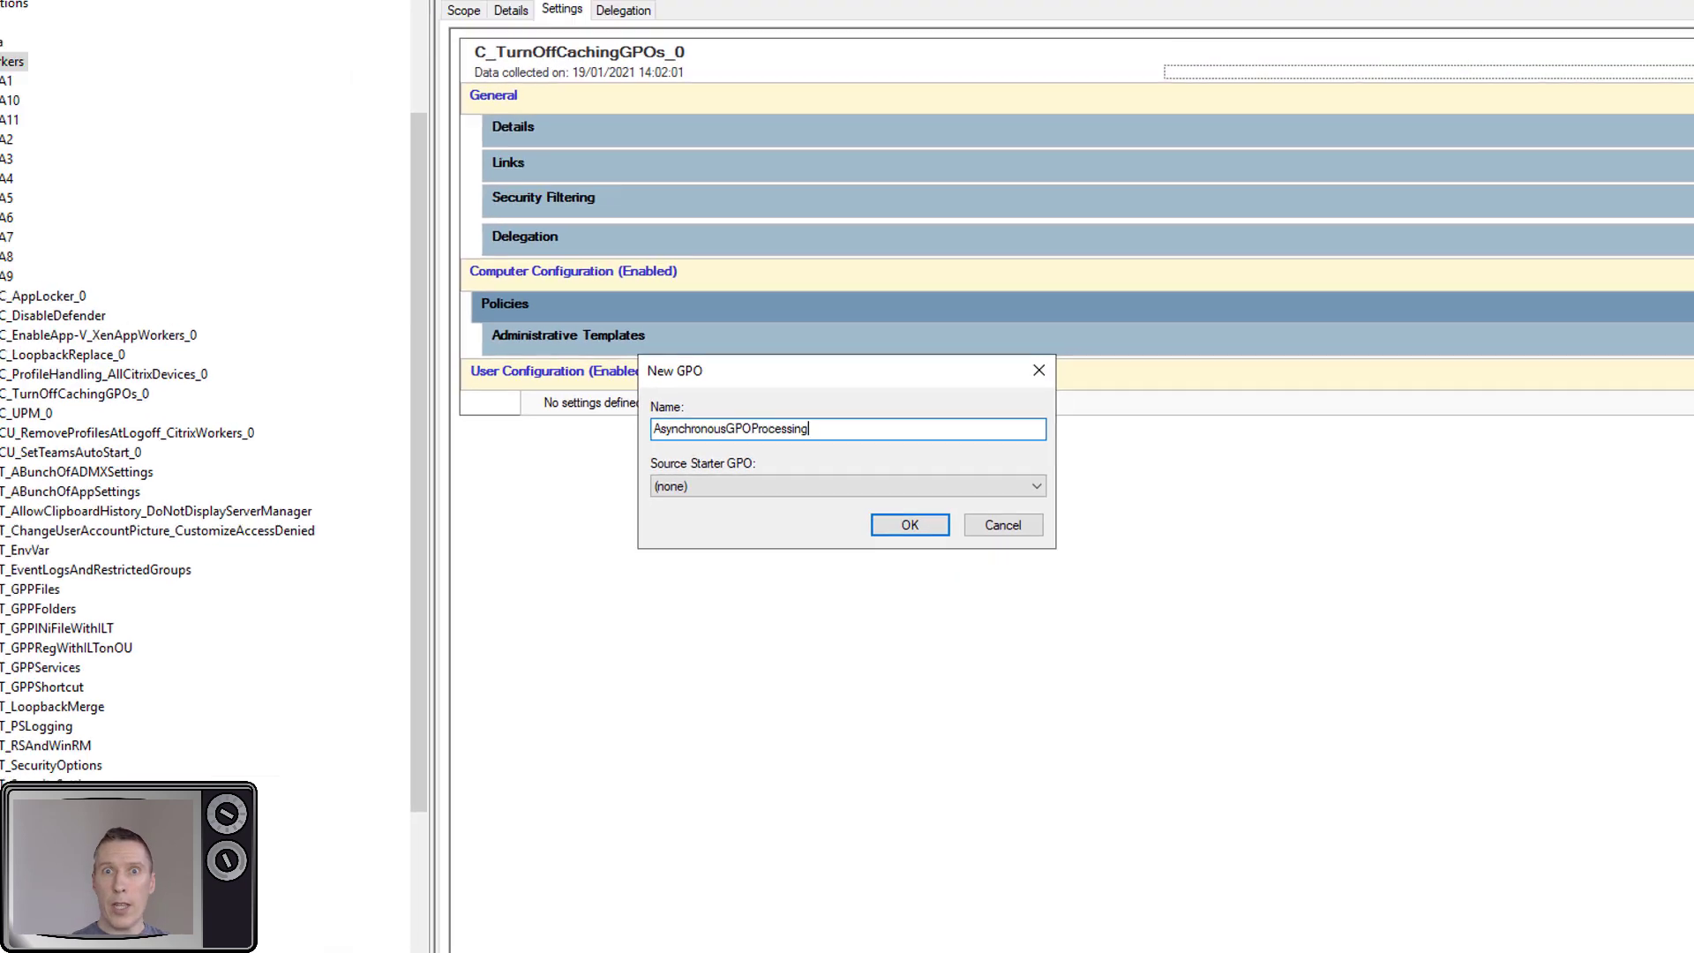
key("Return")
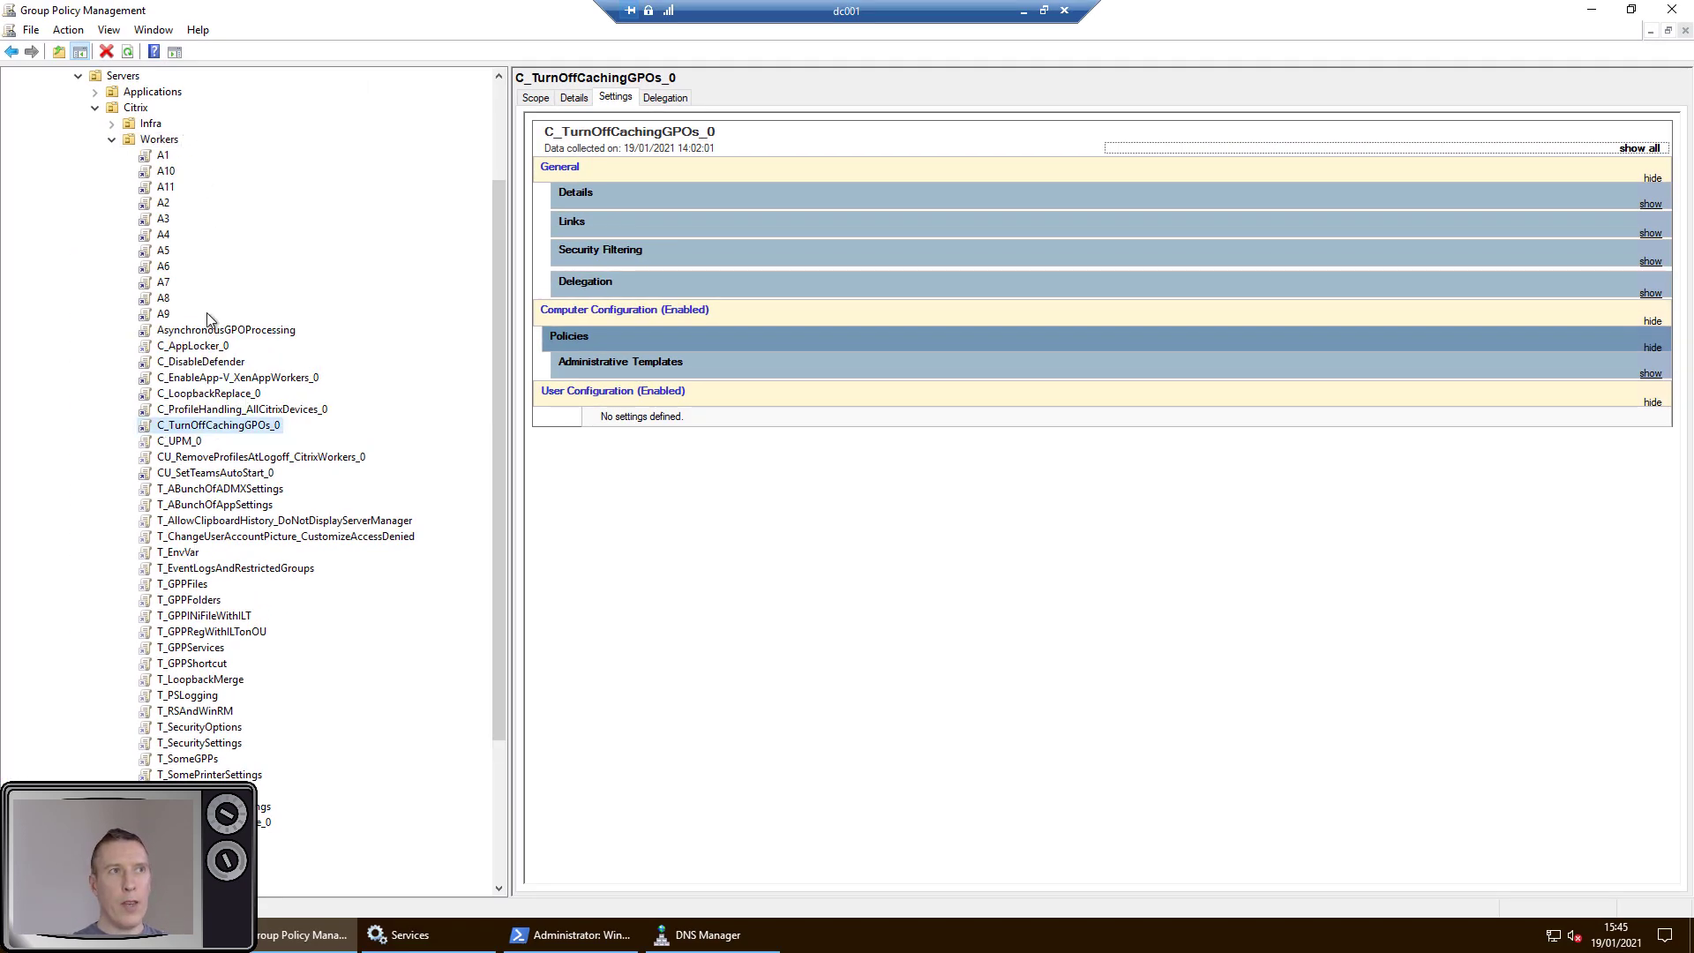
left_click(209, 334)
Open AsynchronousGPOProcessing in the policy editor, maximised with a wider tree pane
right_click(208, 339)
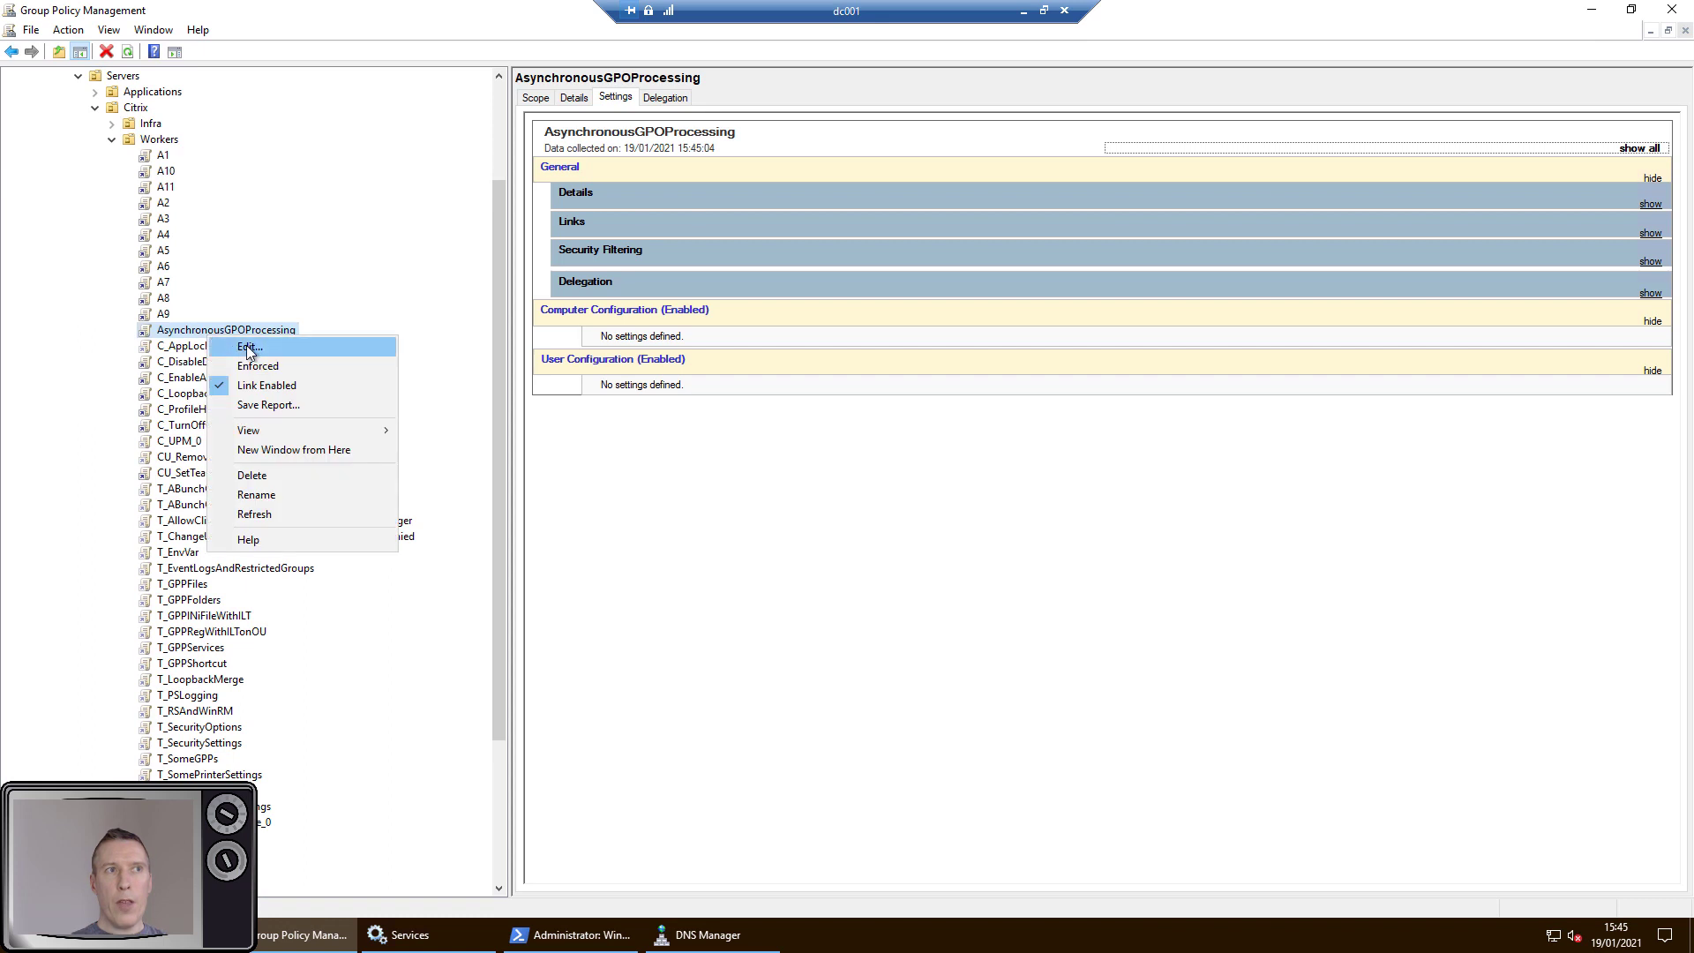
left_click(243, 346)
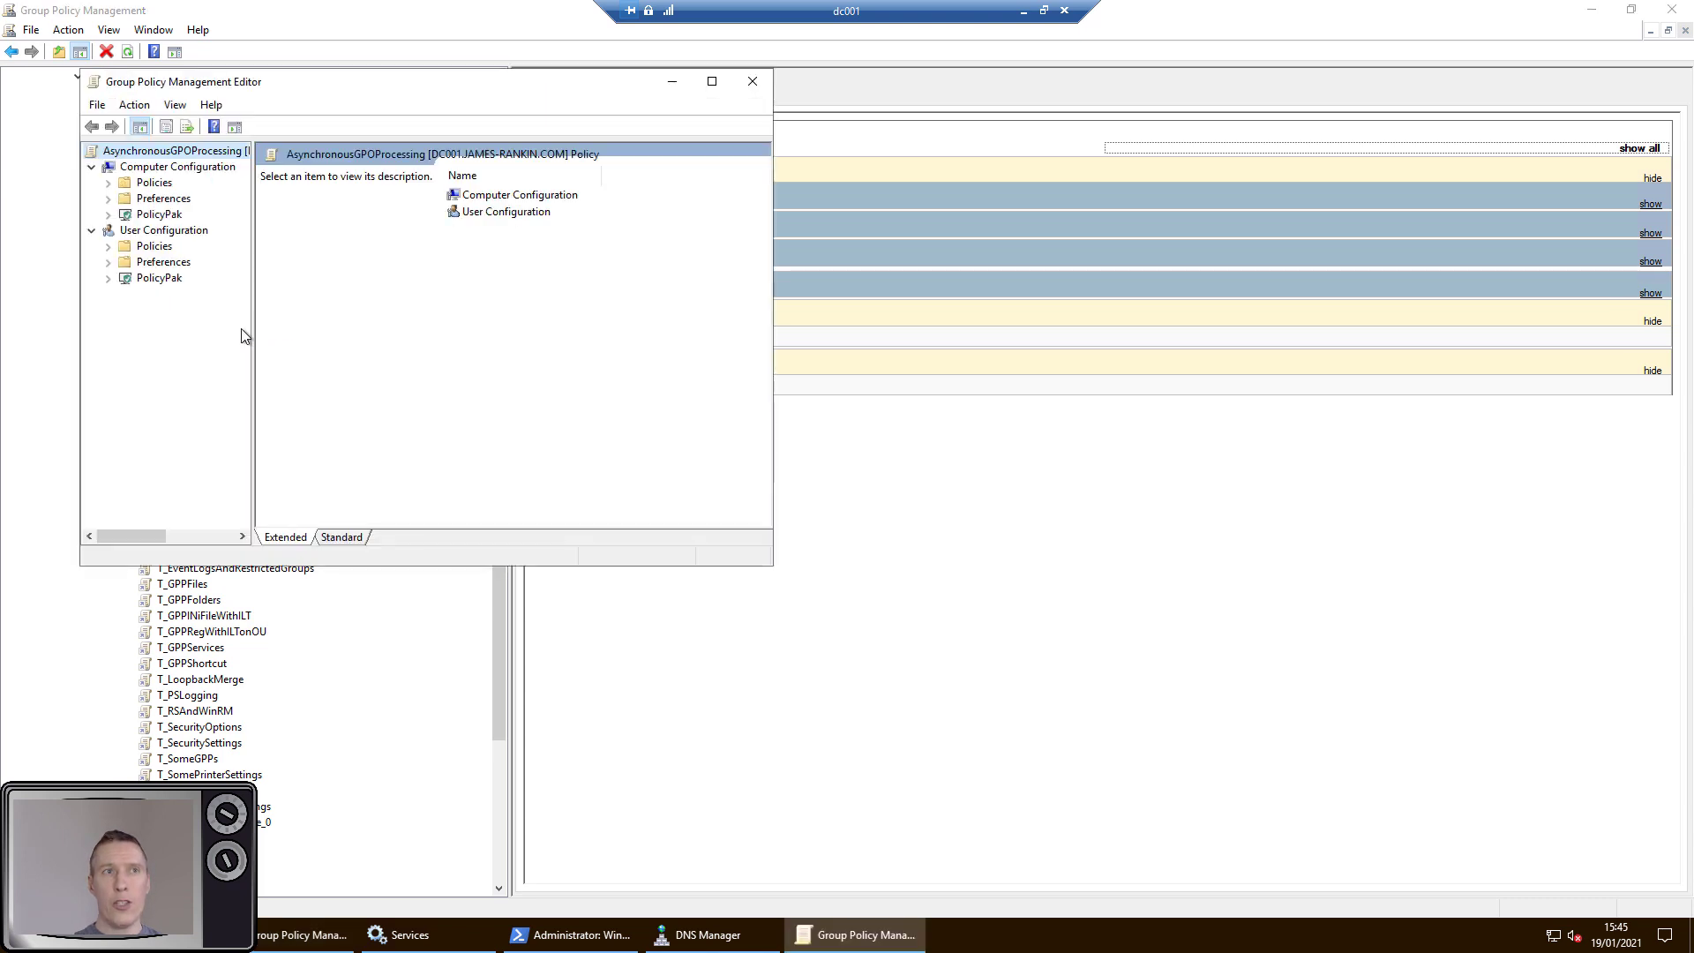
left_click(711, 82)
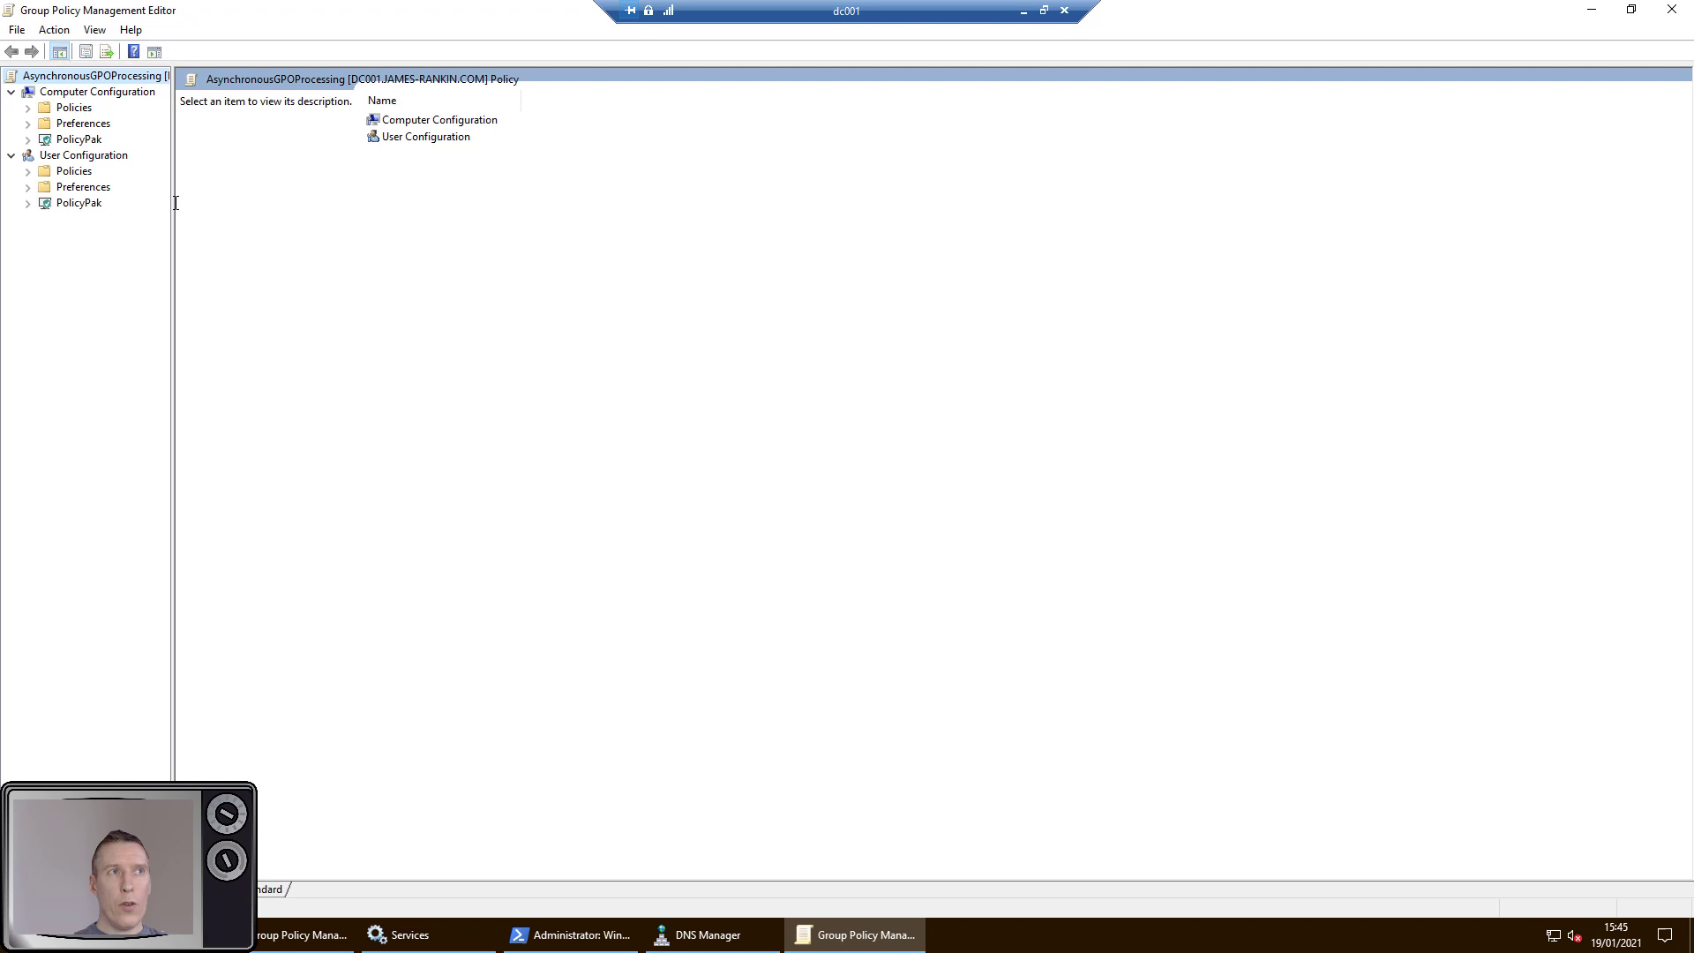
left_click_drag(174, 201, 296, 203)
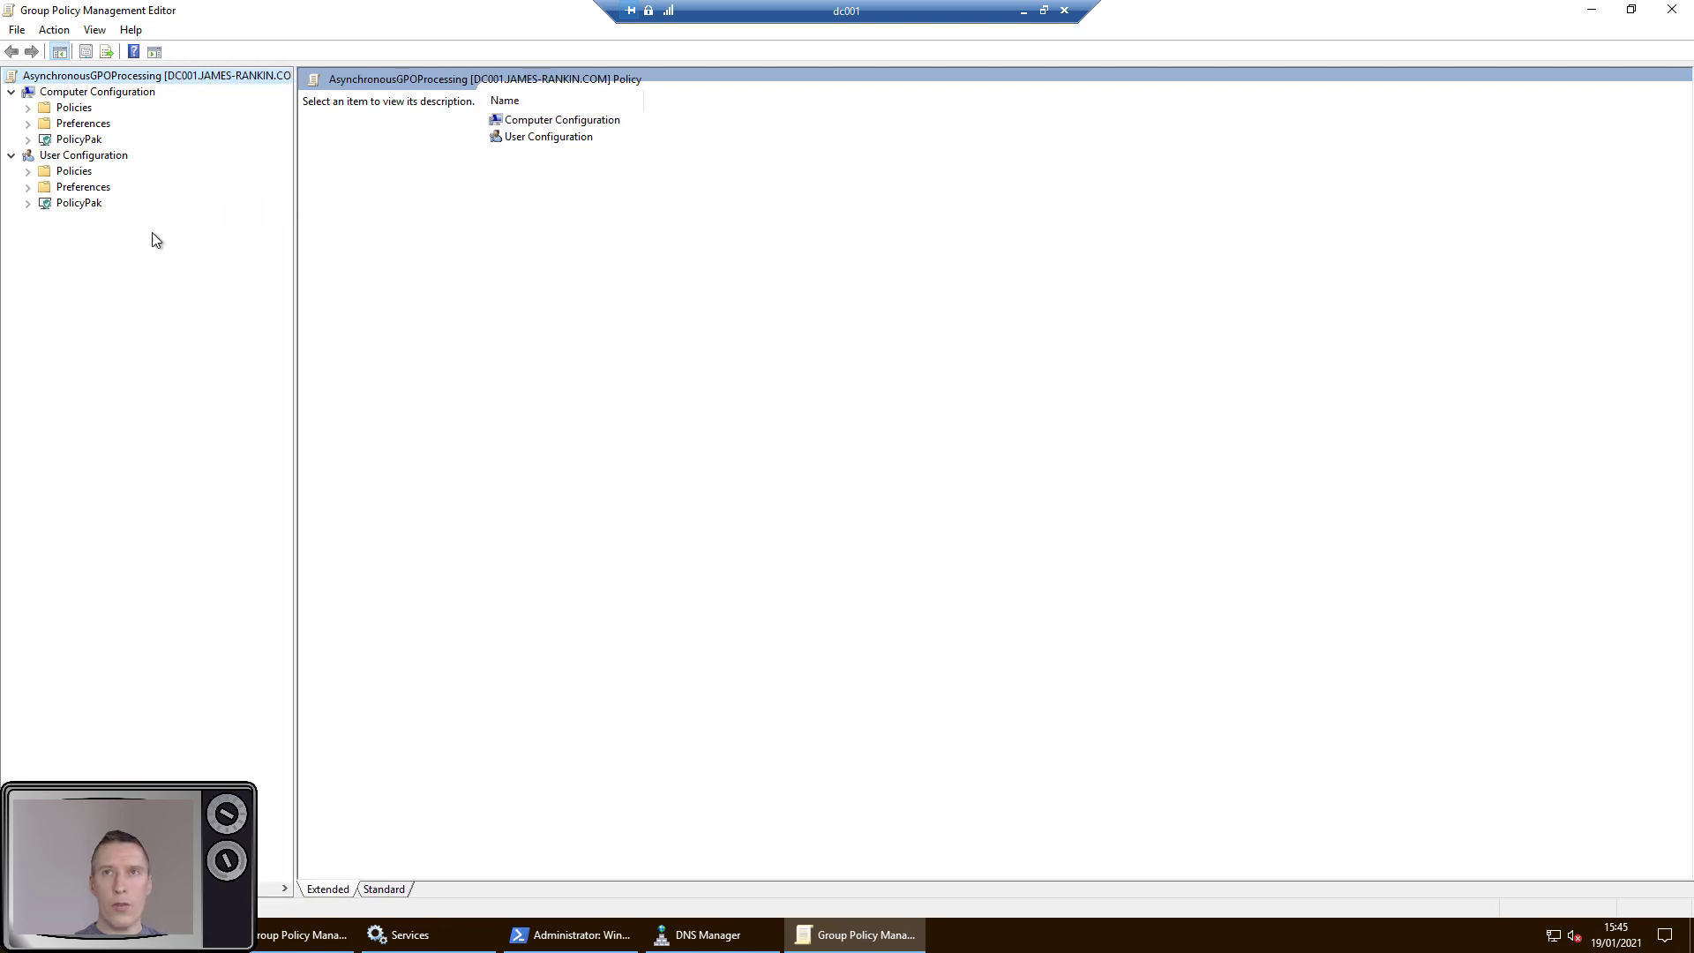
Navigate to Computer Configuration > Policies > Administrative Templates > System > Logon, sorted by setting name
left_click(101, 92)
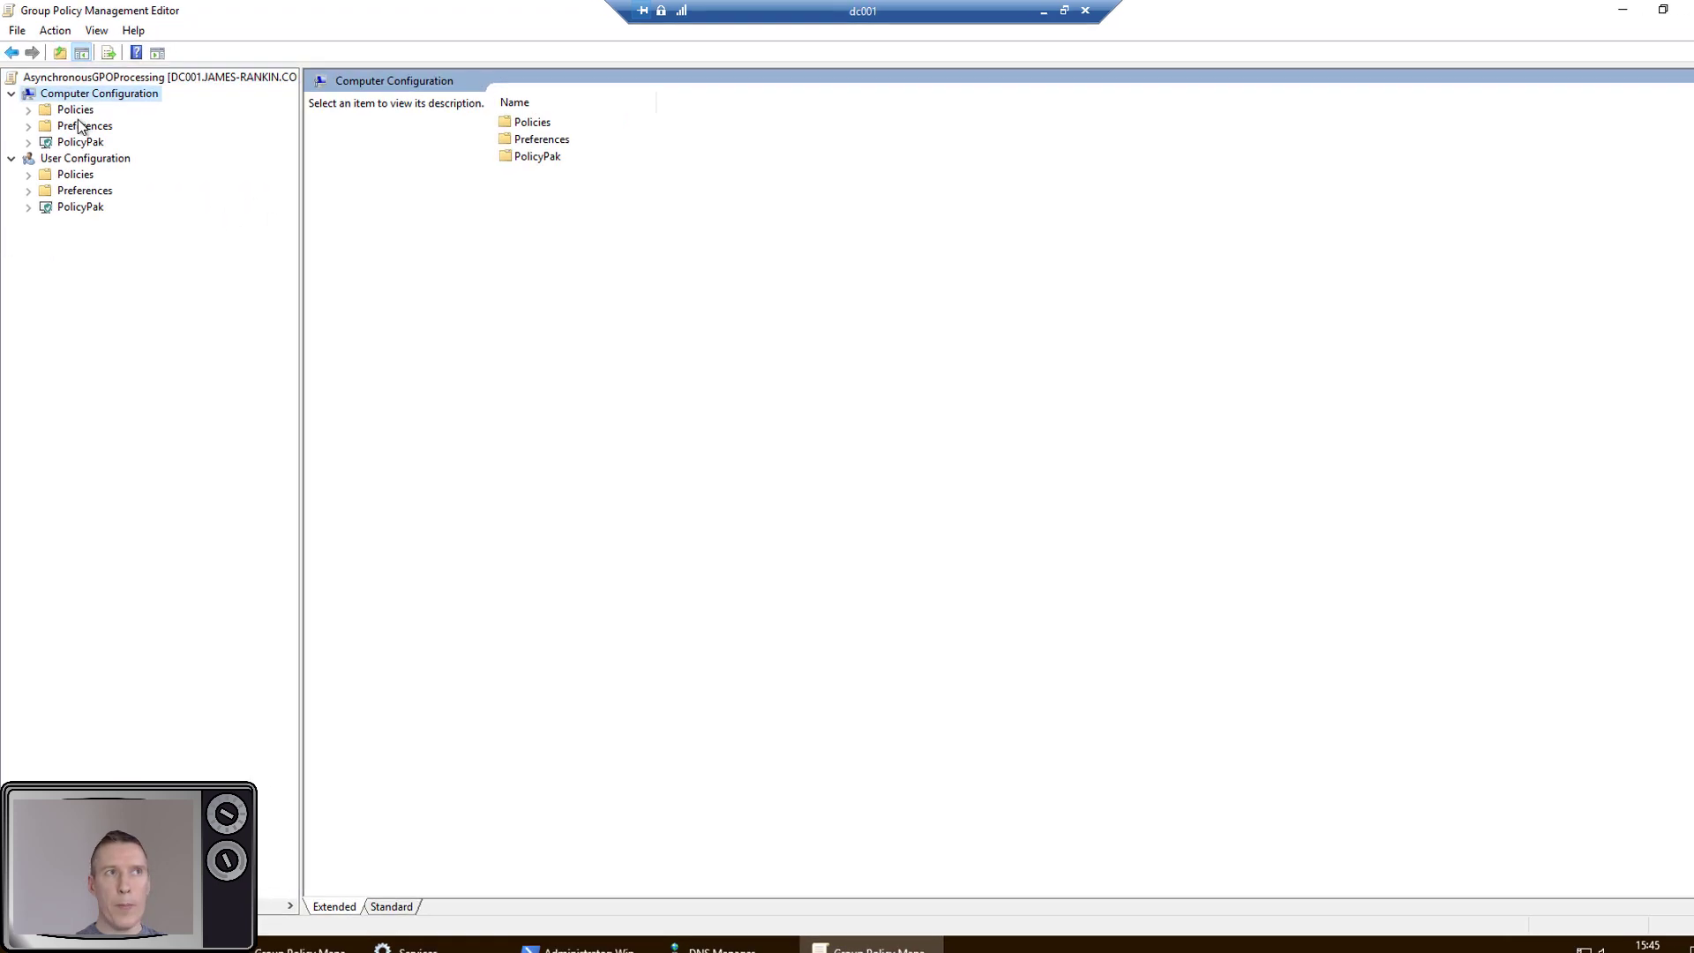
left_click(75, 110)
left_click(28, 109)
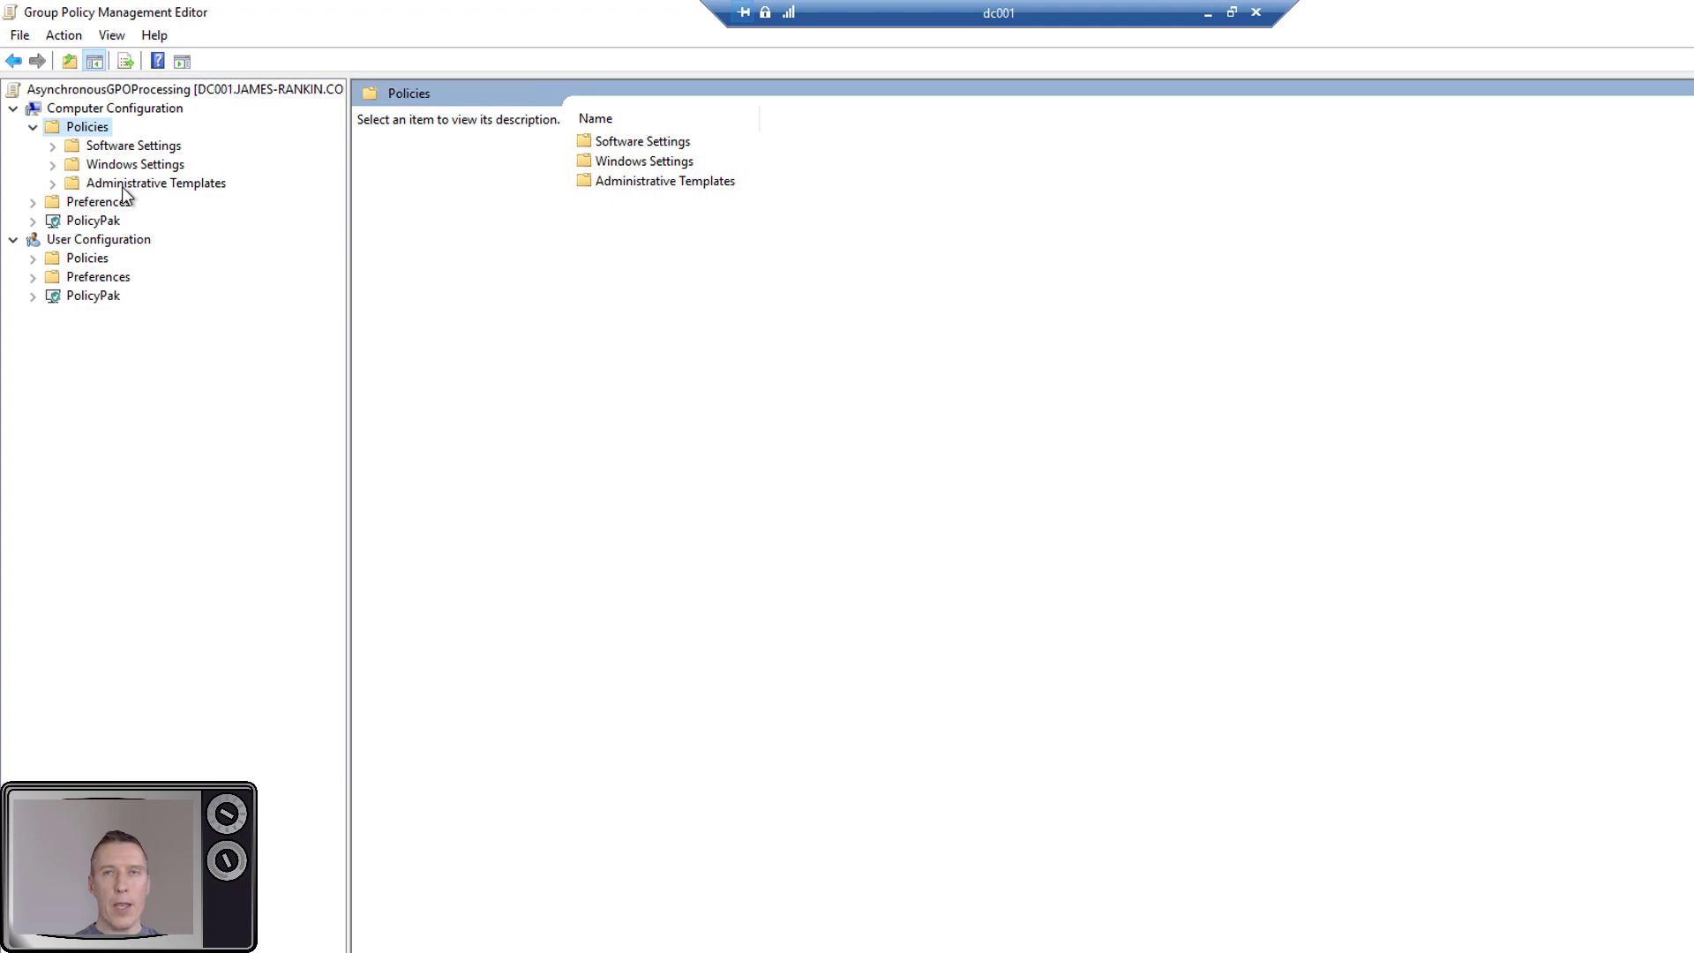
double_click(123, 186)
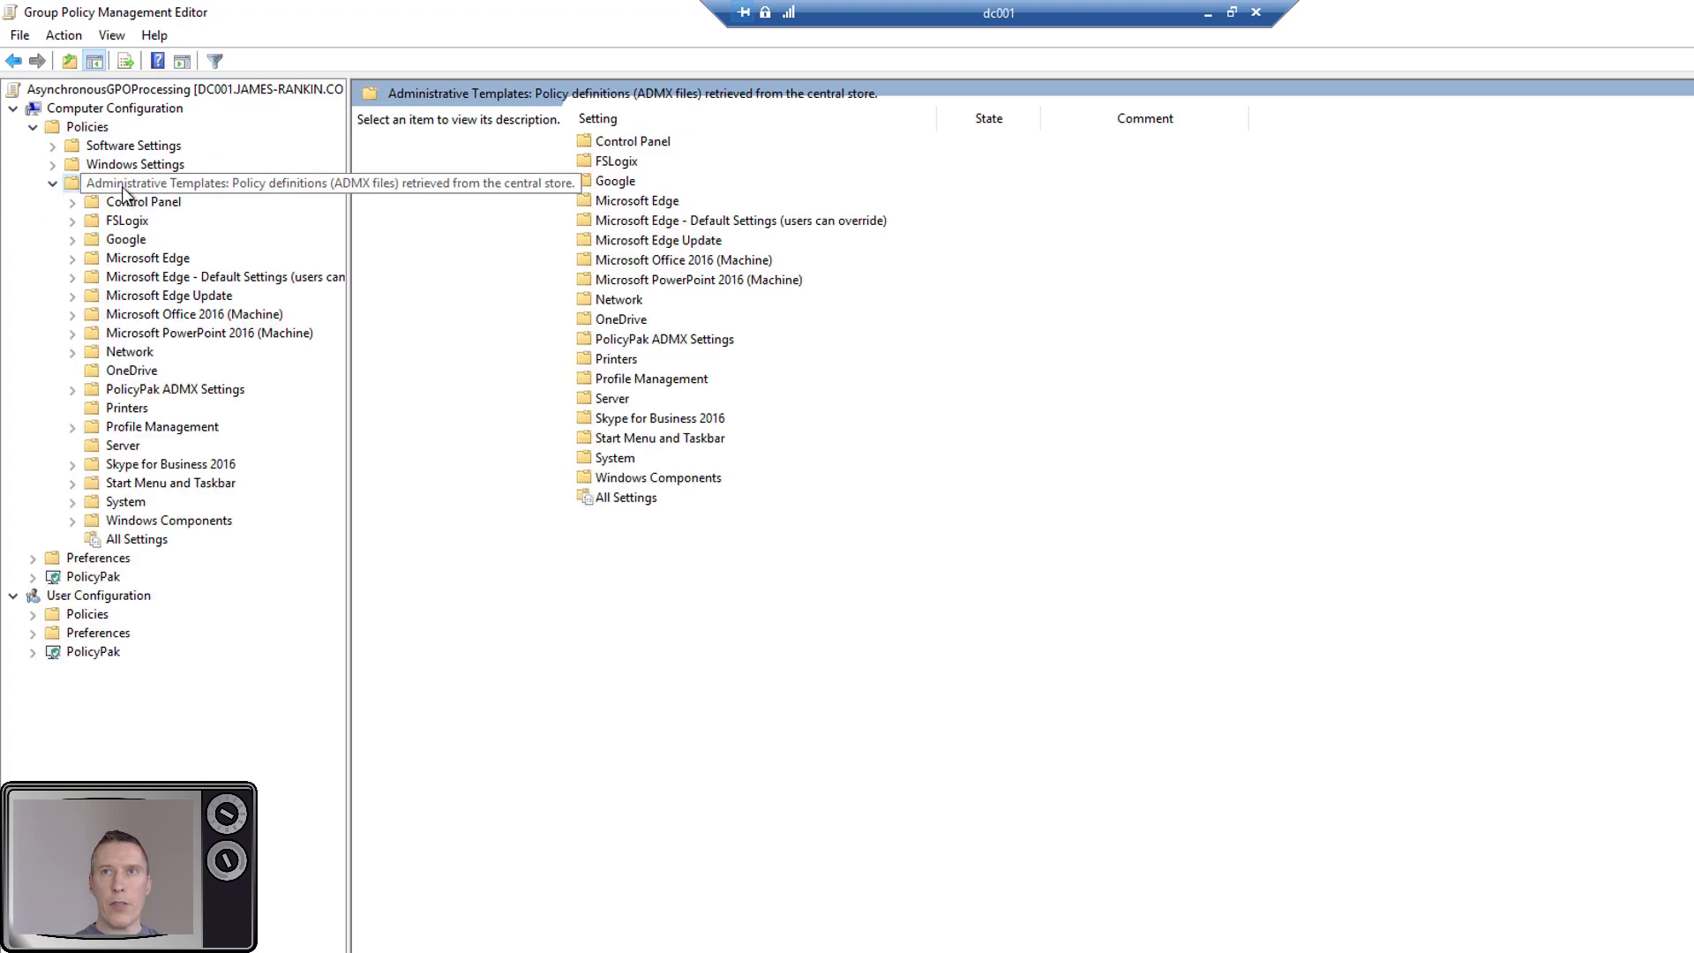
double_click(124, 503)
left_click(142, 616)
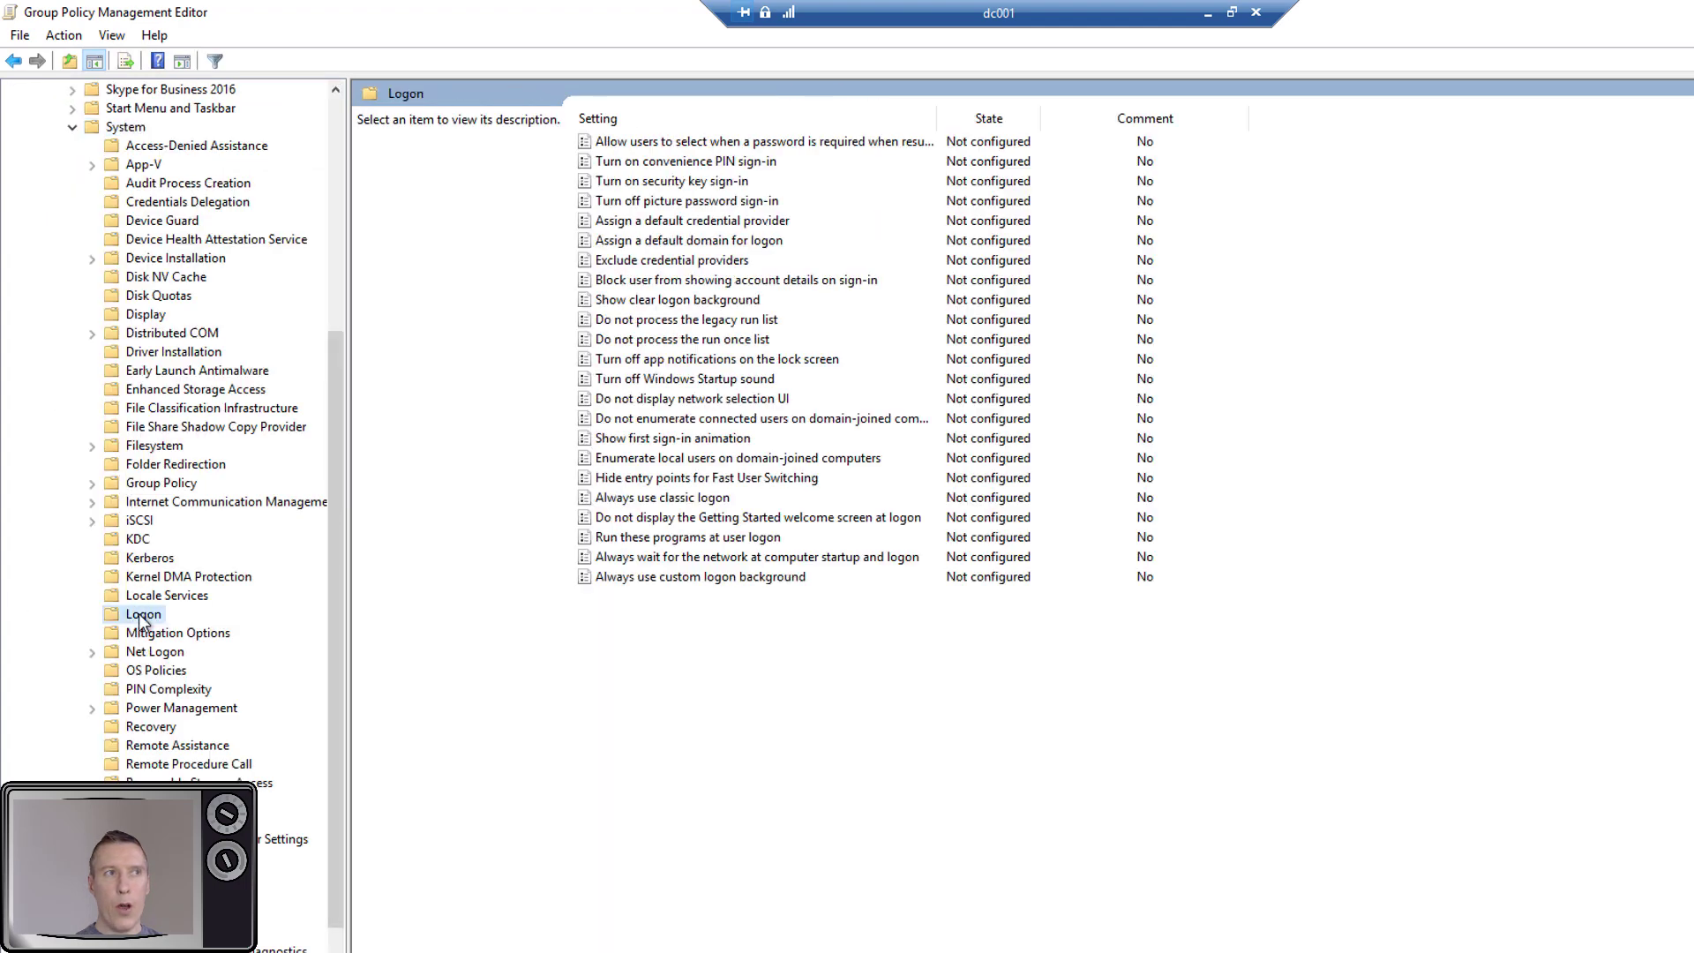
left_click(747, 124)
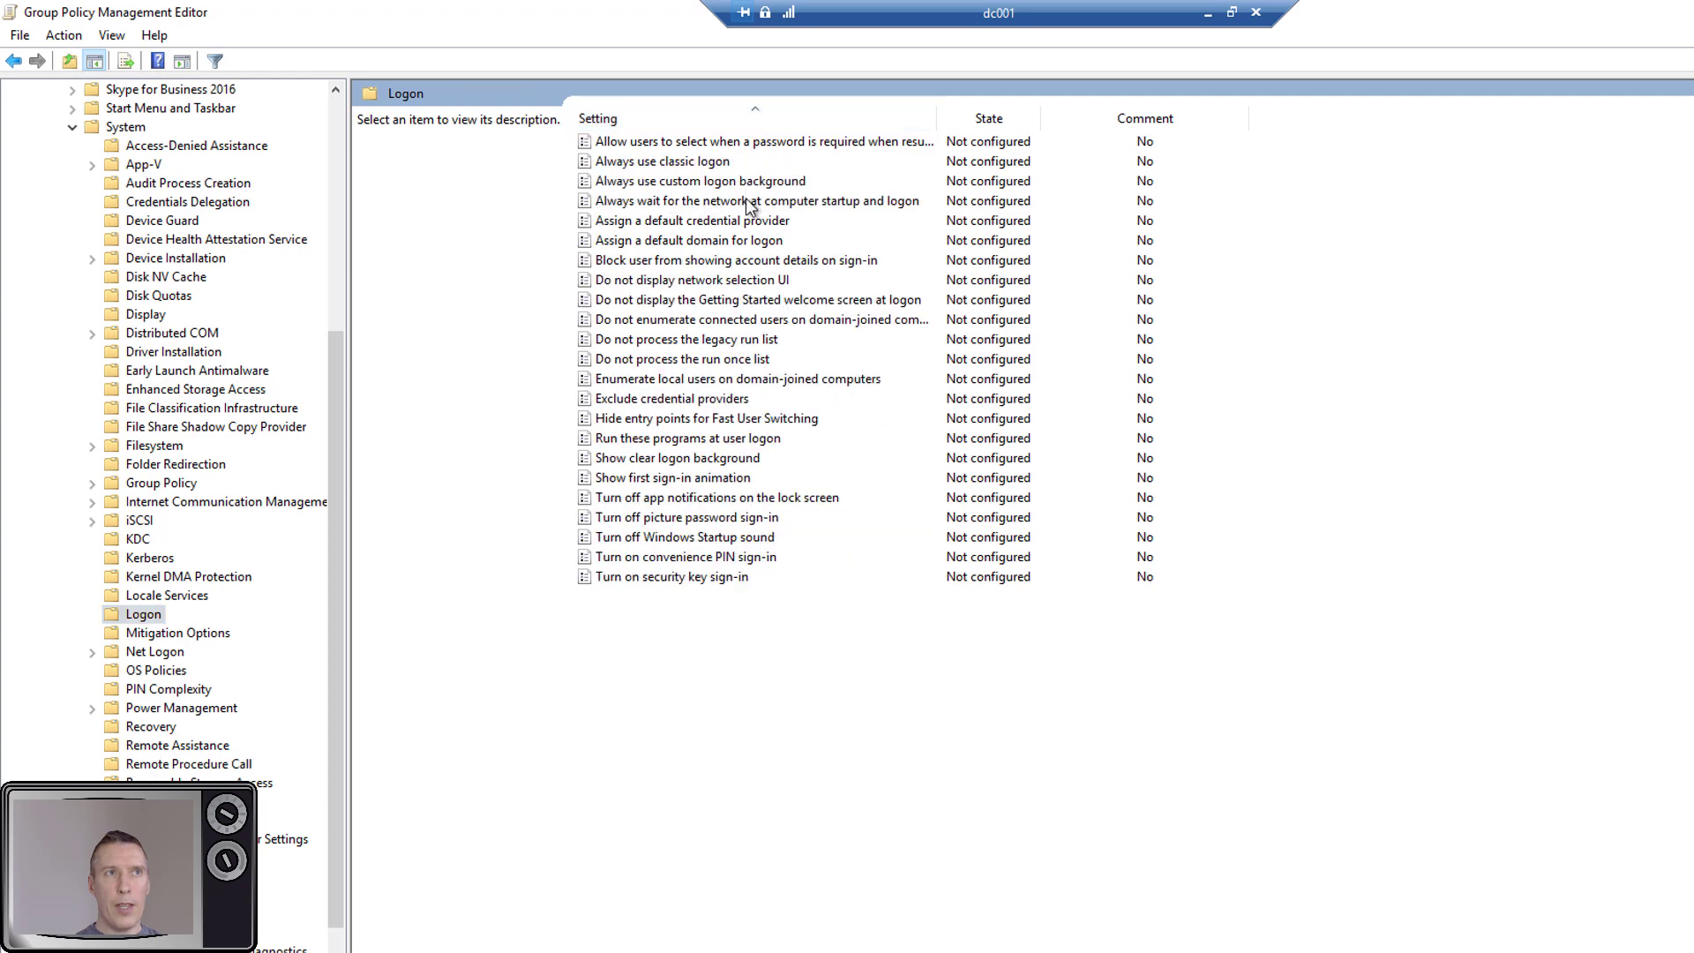
Switch 'Always wait for the network at computer startup and logon' to Disabled and apply with OK
double_click(803, 203)
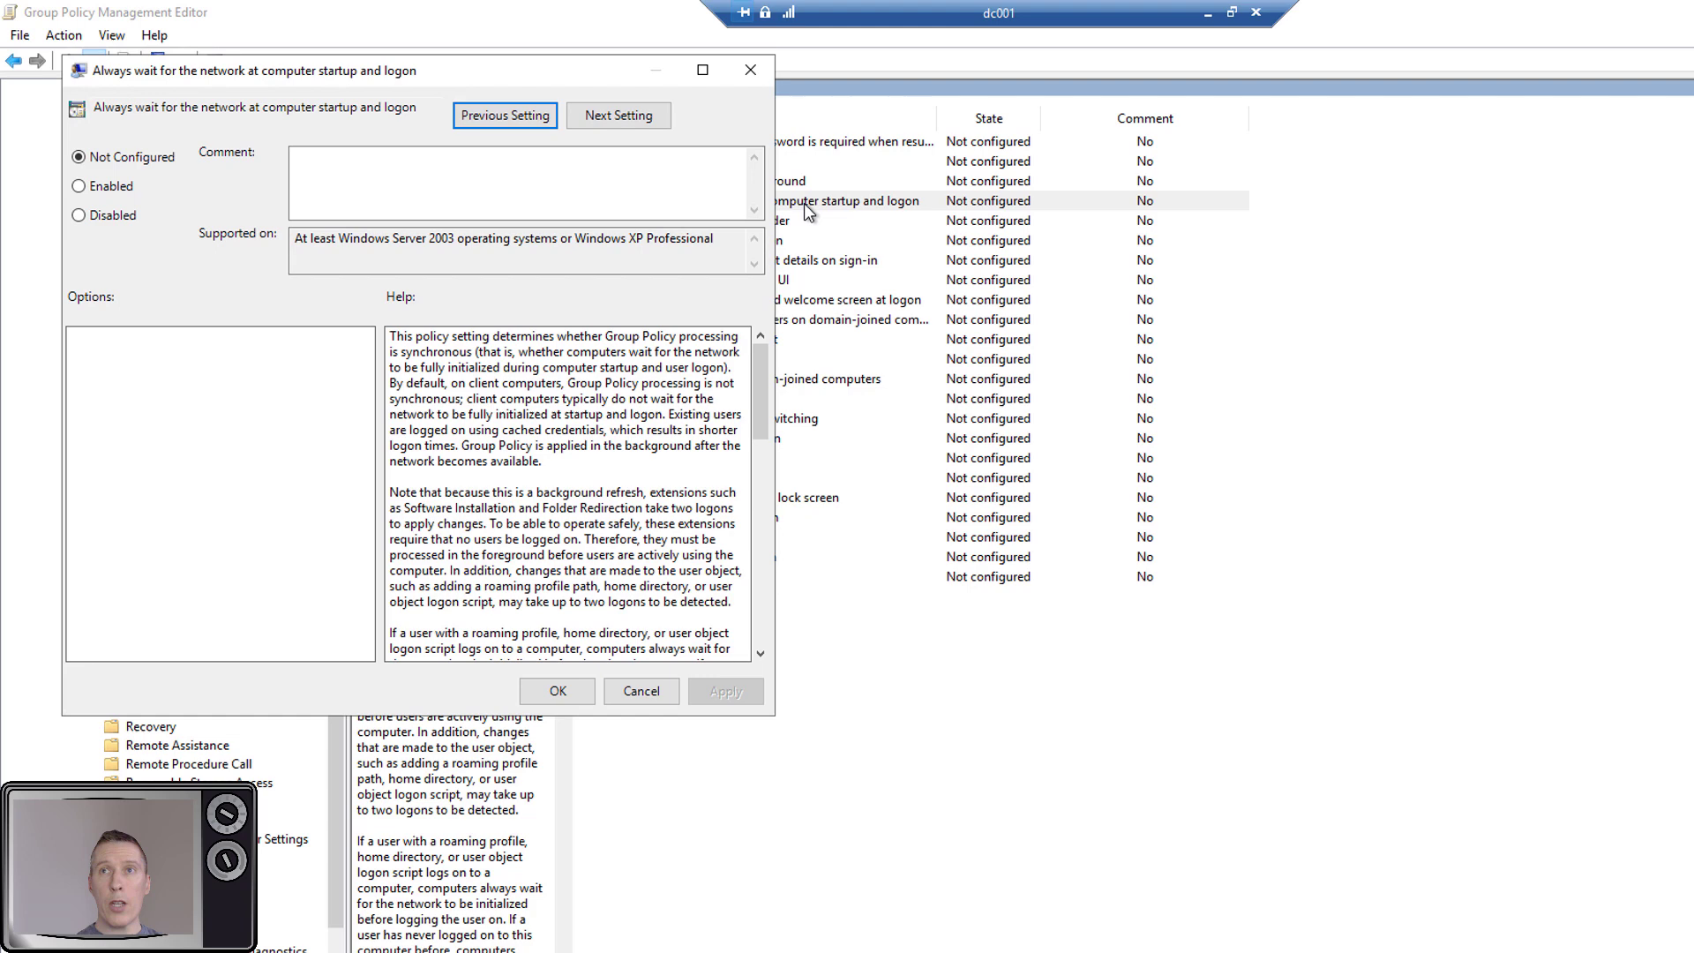
left_click(77, 215)
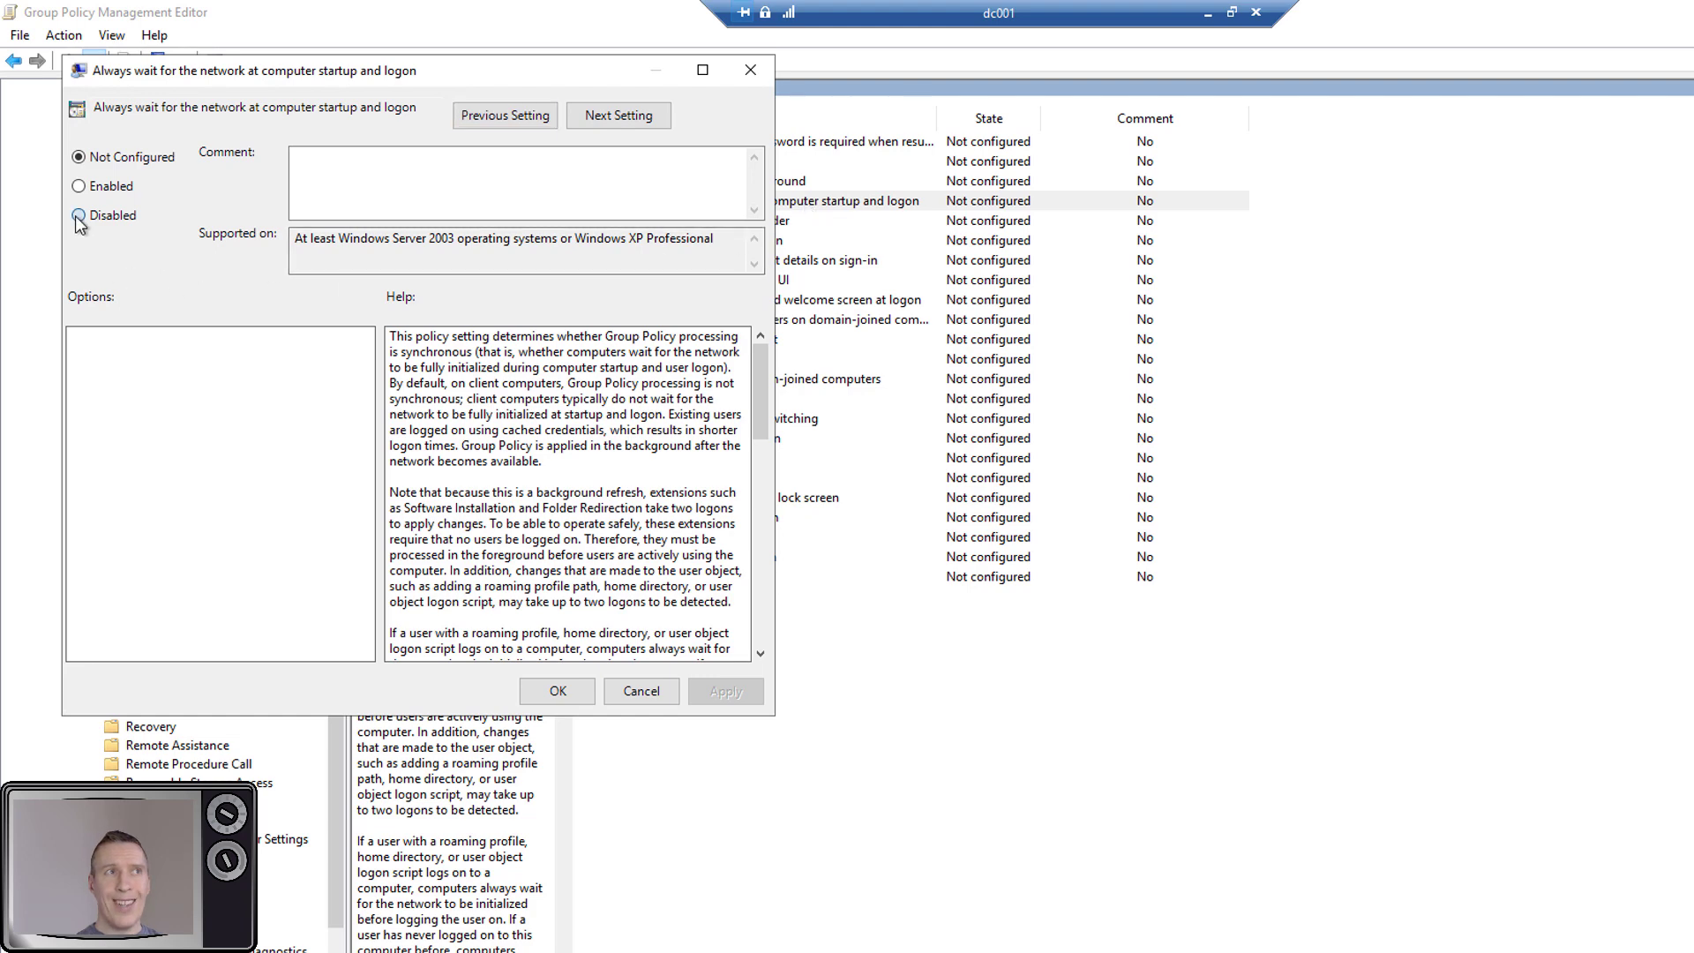
left_click(560, 696)
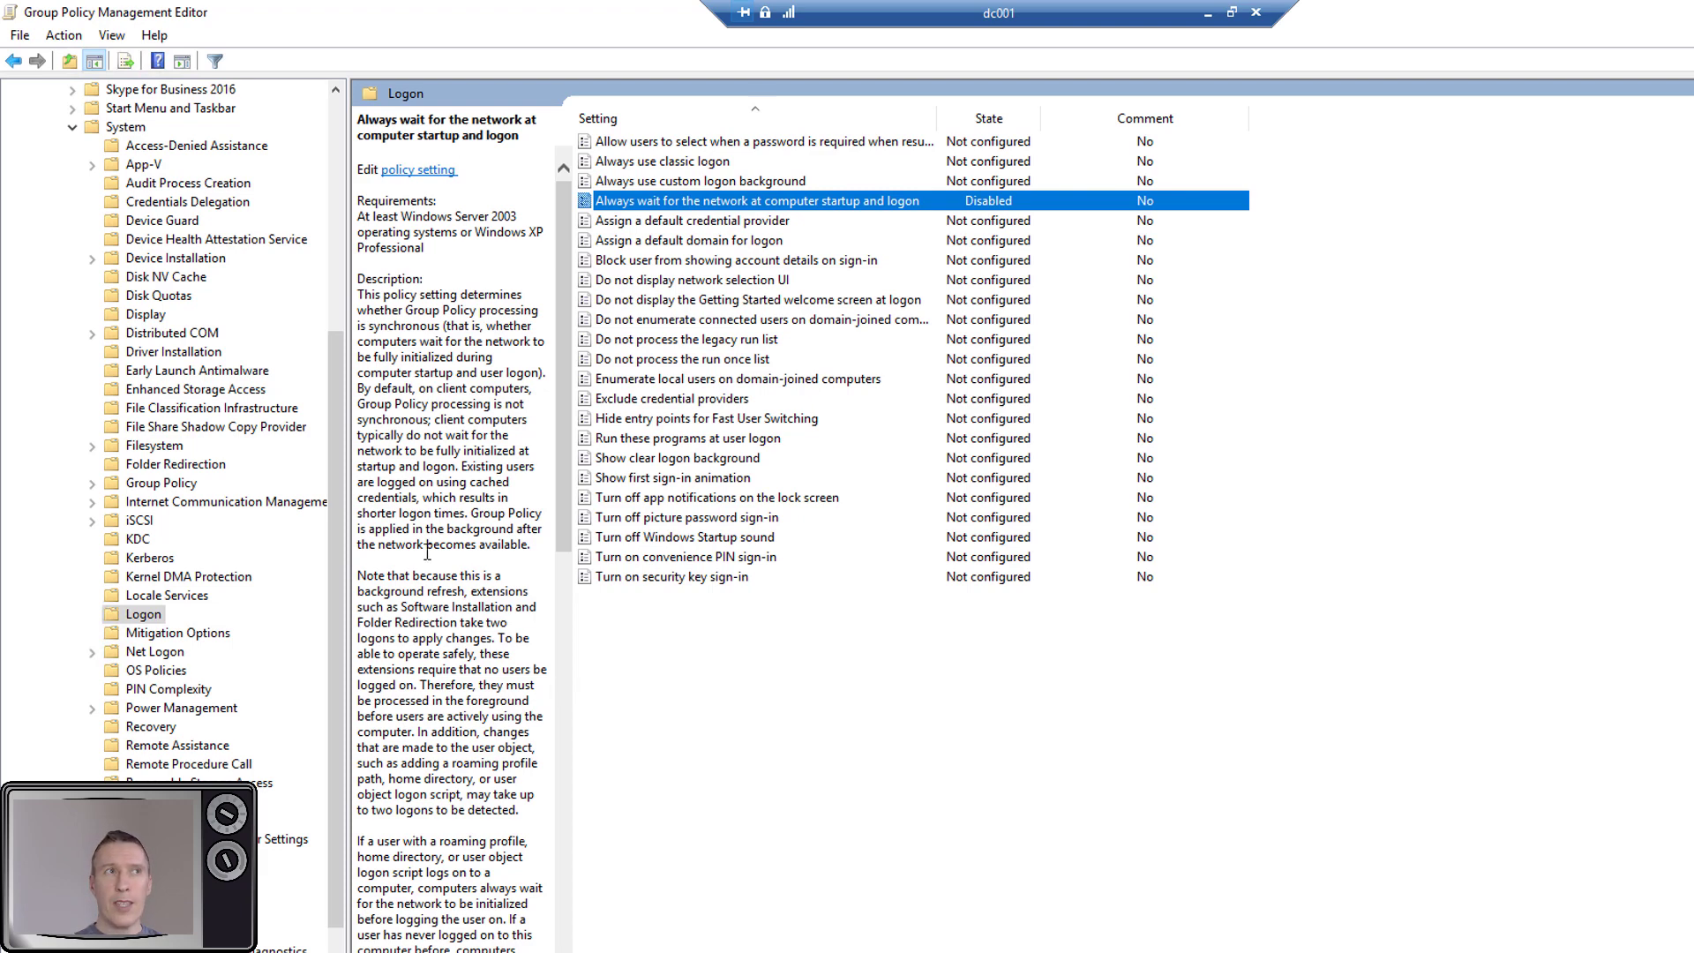
Under System > Group Policy, enable 'Allow asynchronous user Group Policy processing' for Remote Desktop Services
left_click(112, 132)
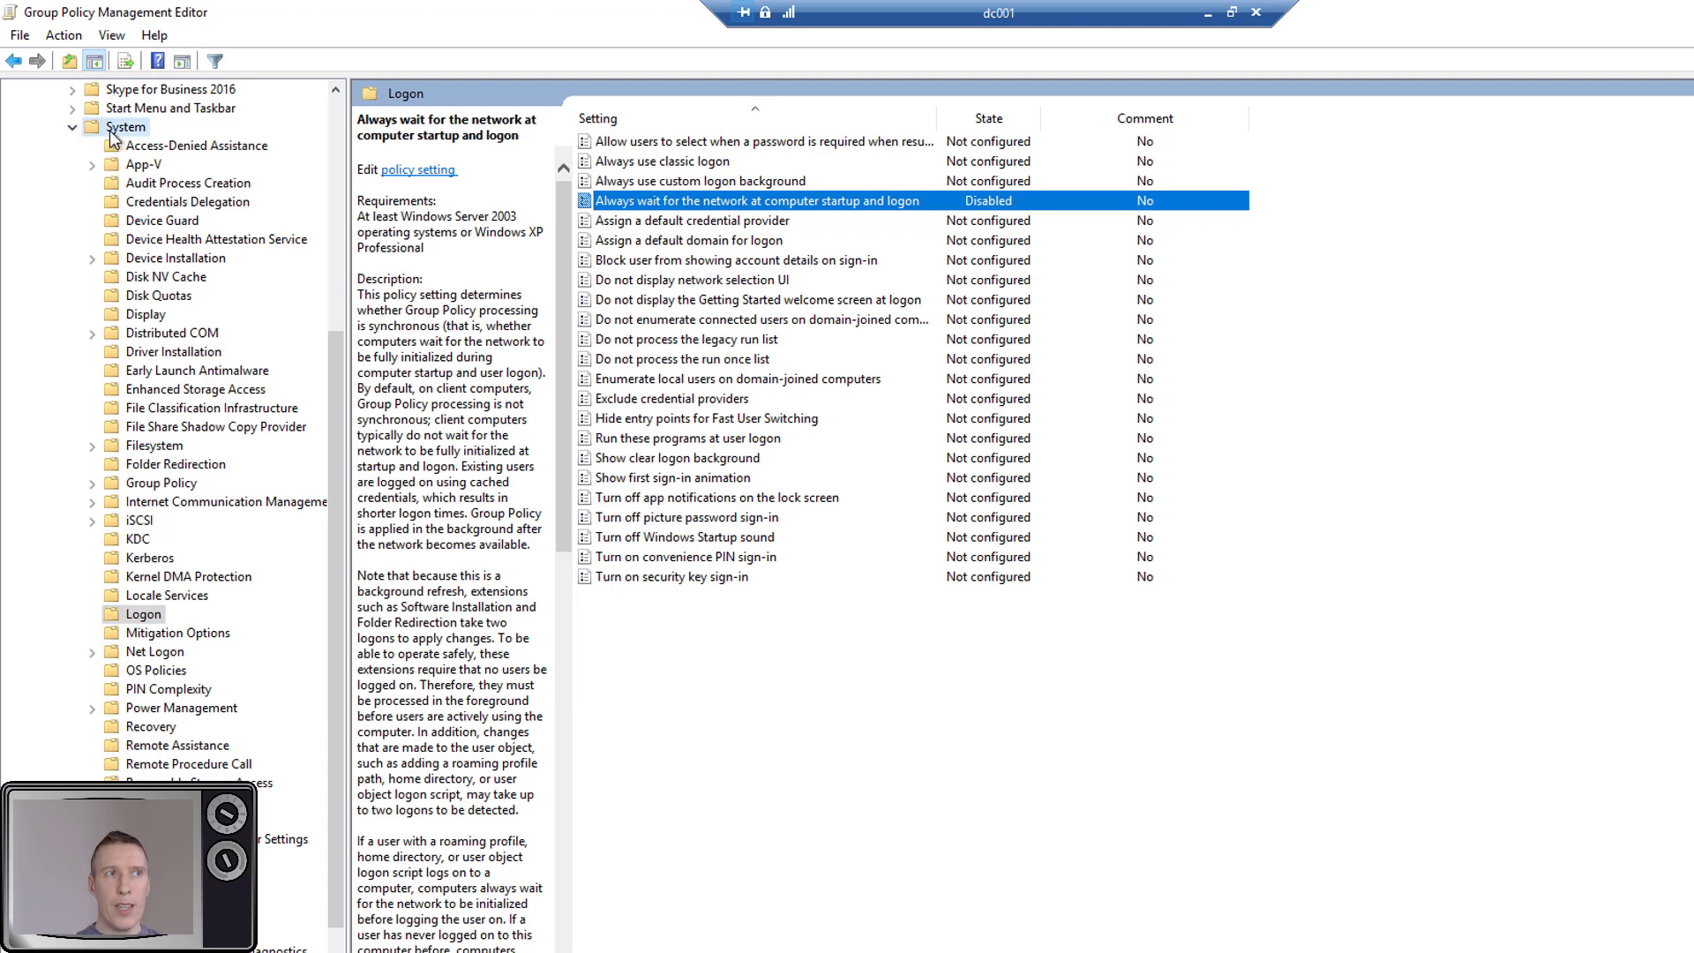
double_click(163, 483)
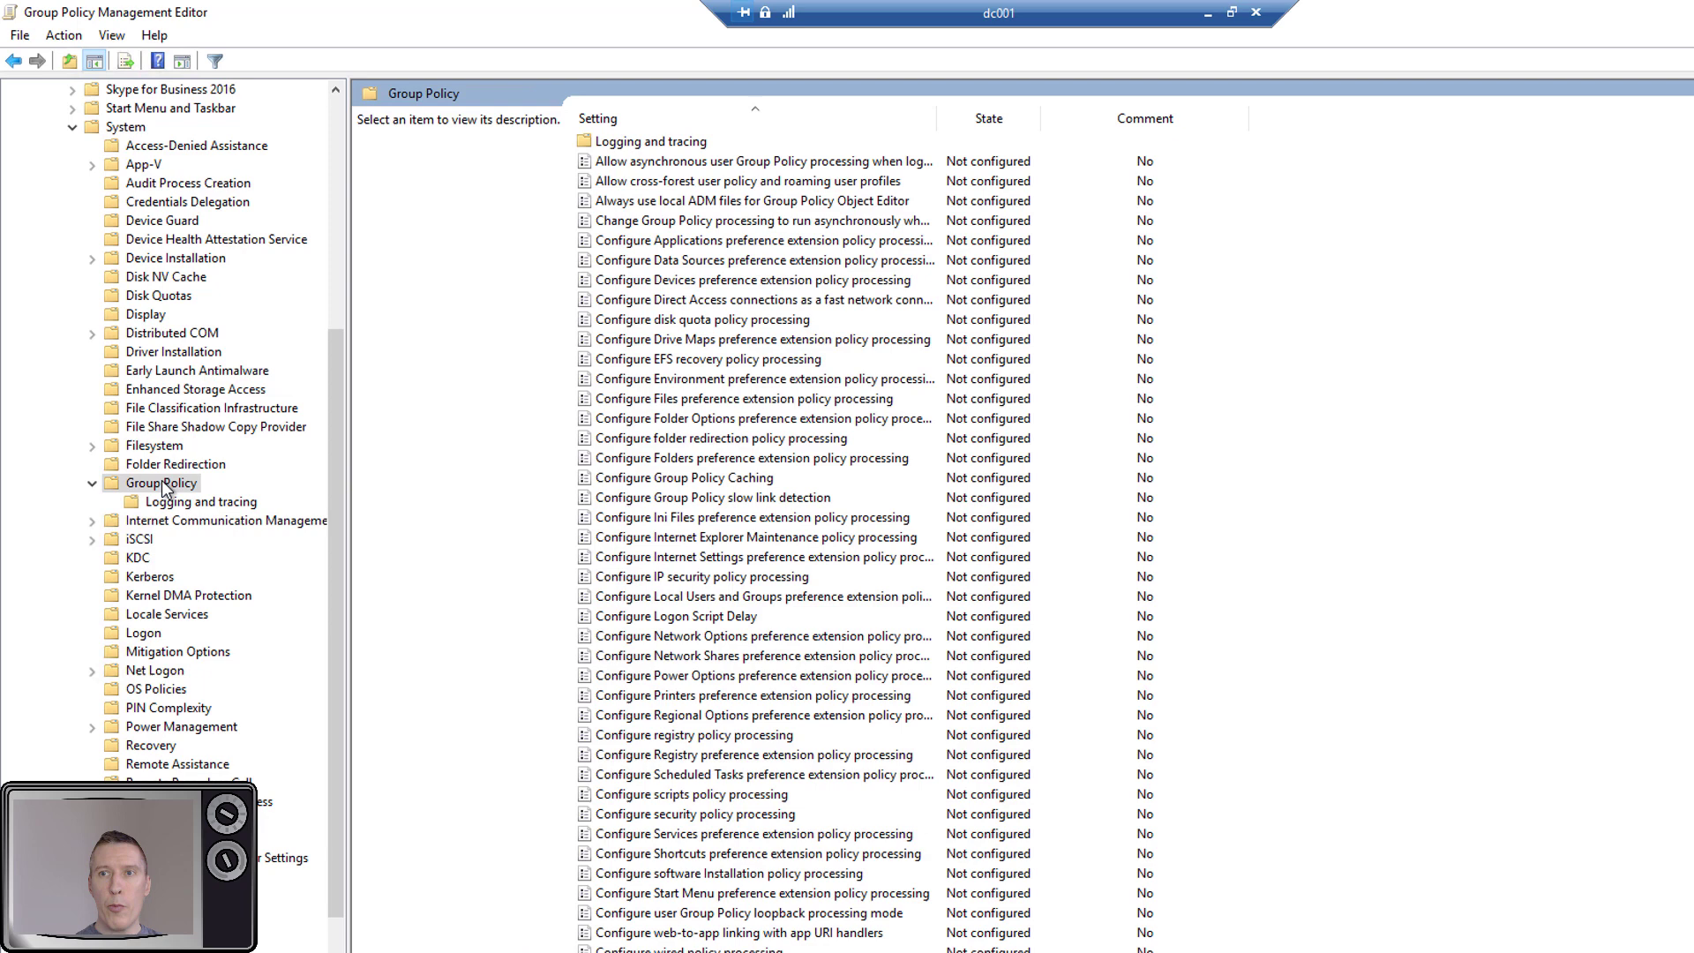
double_click(706, 161)
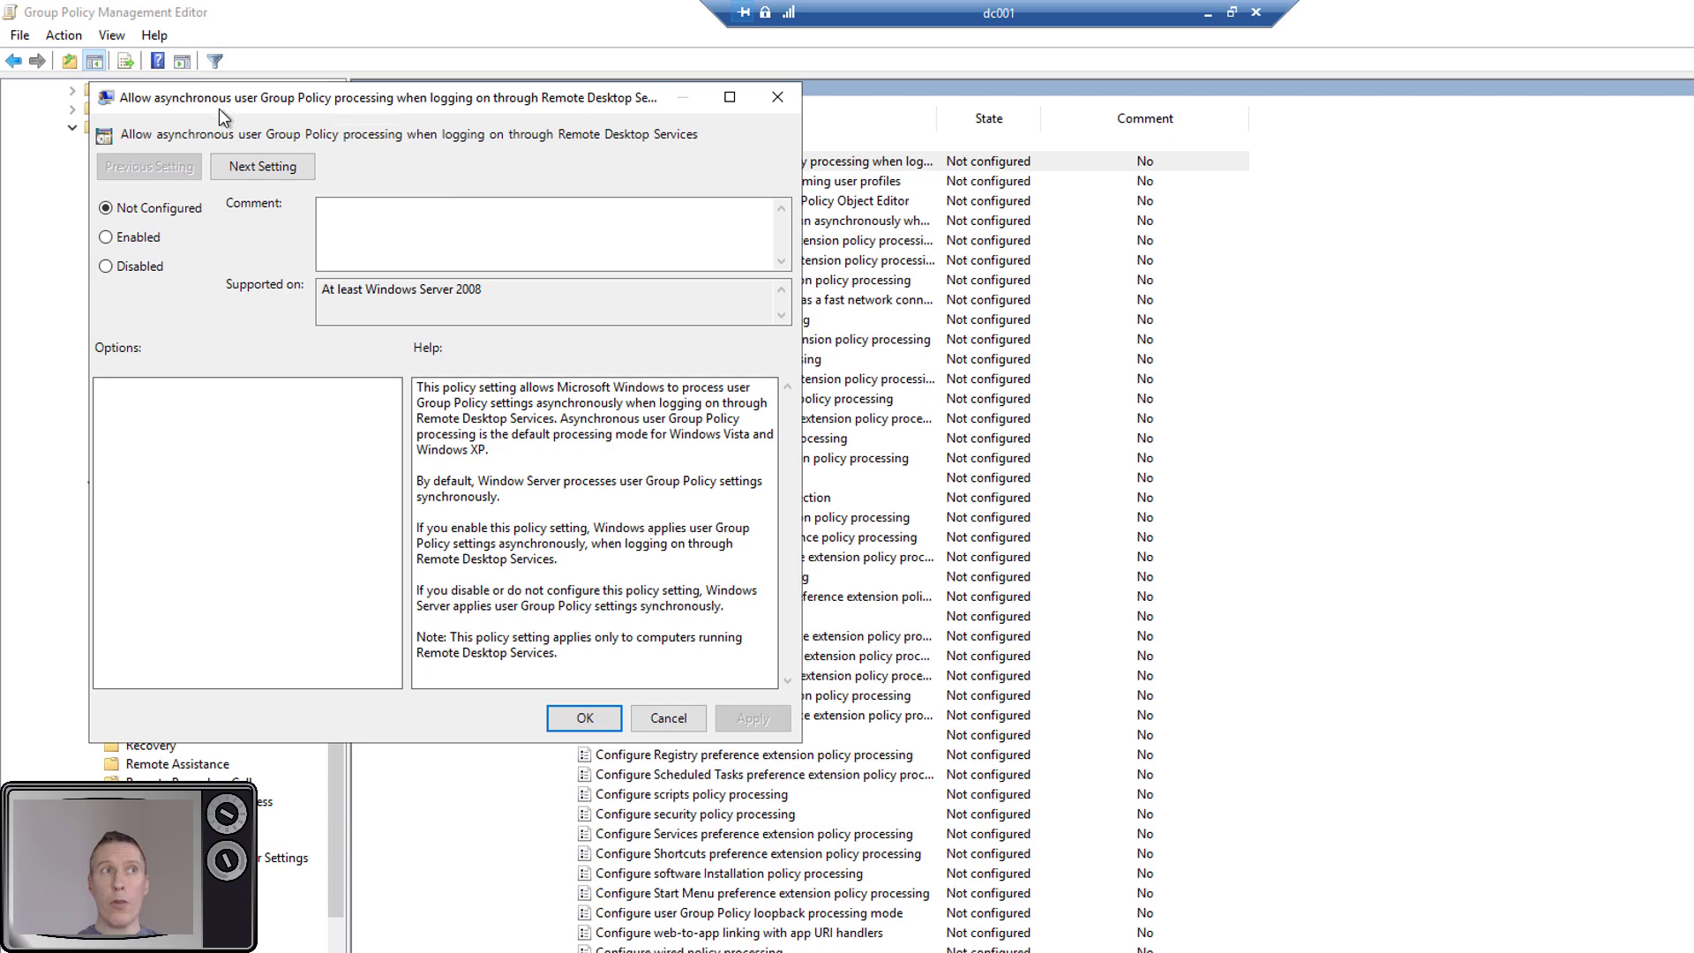
left_click(107, 238)
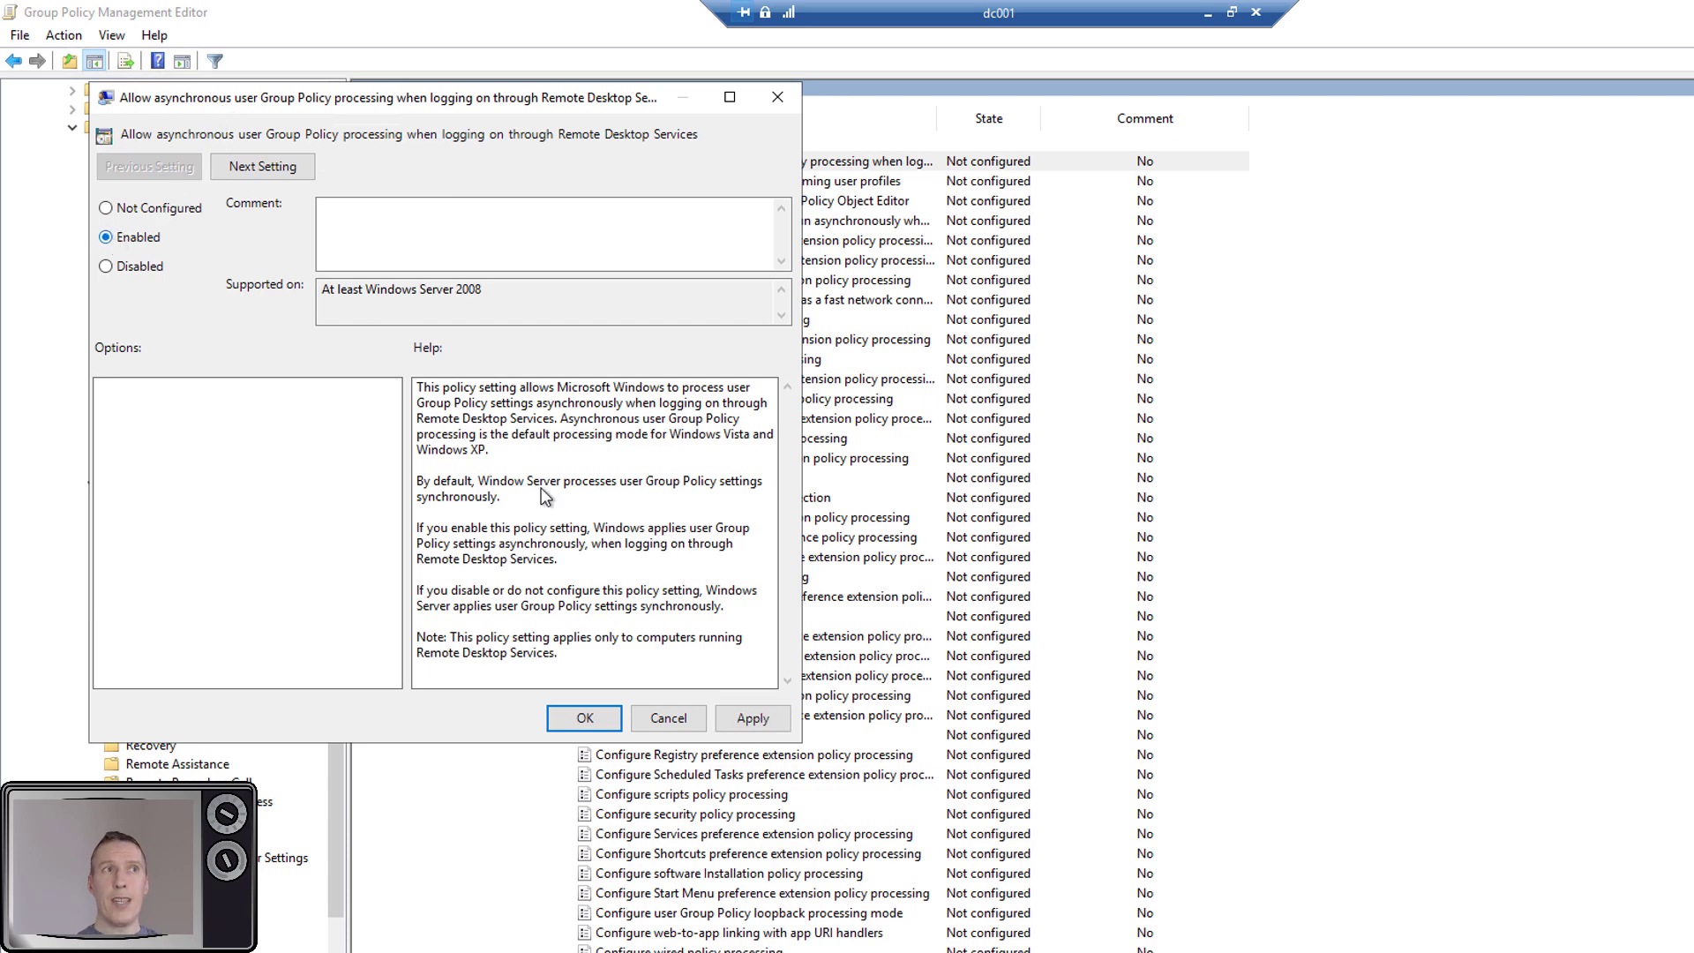
left_click(582, 718)
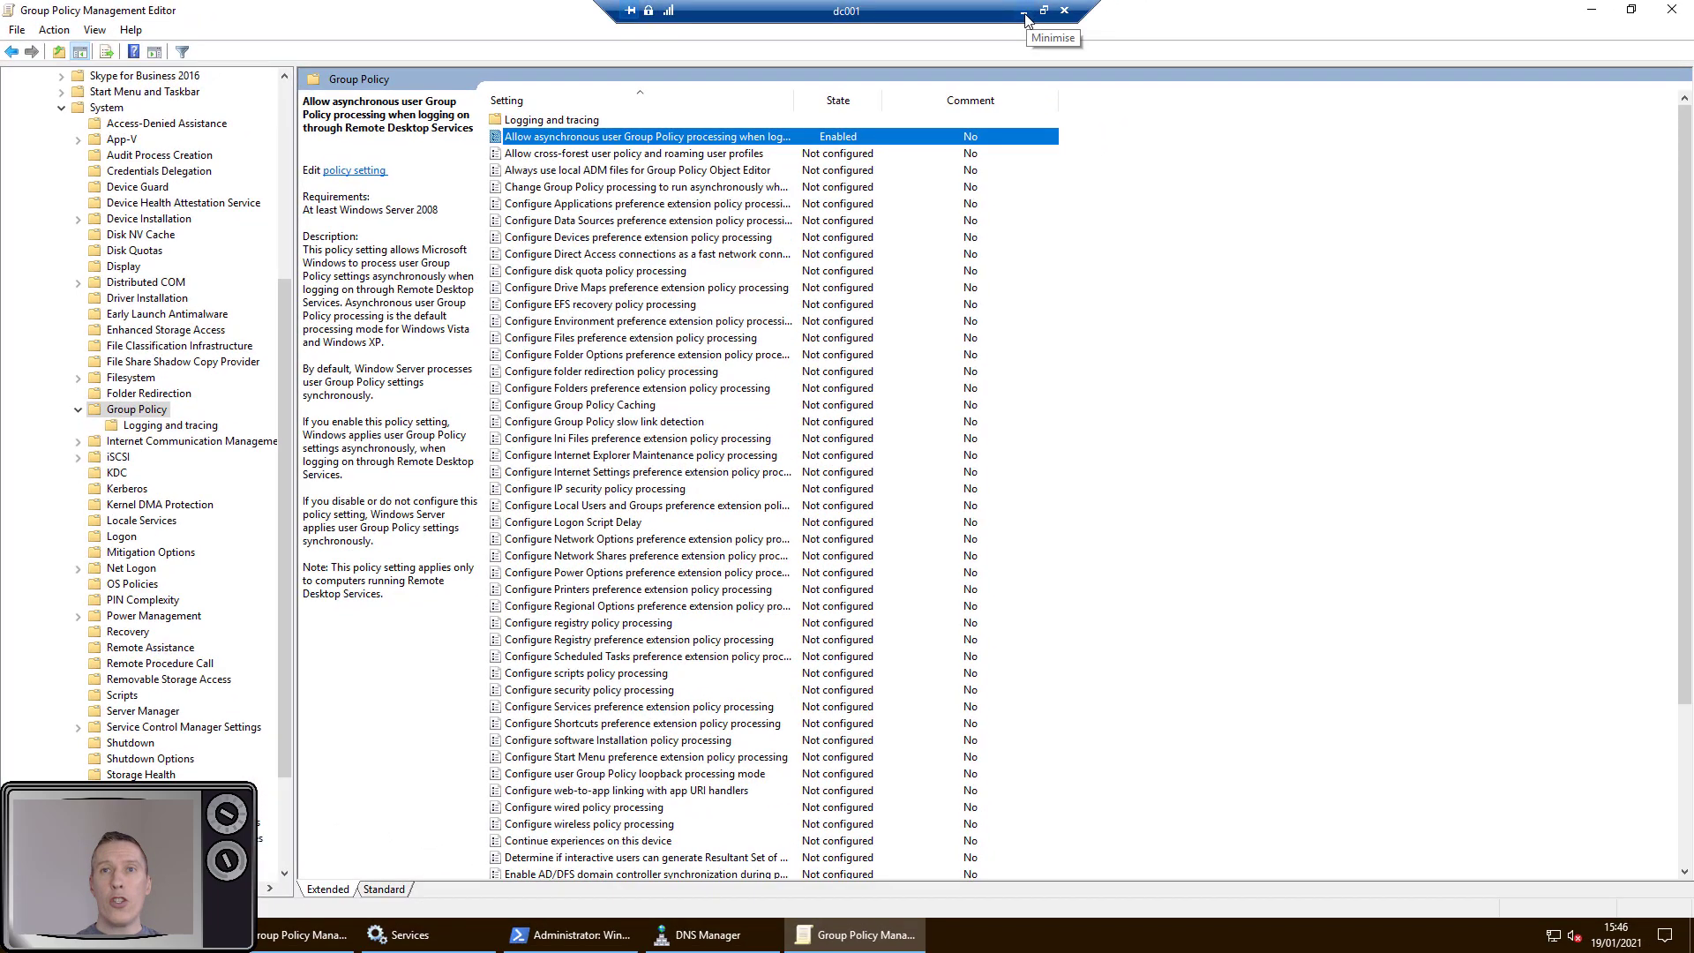
Minimise the dc001 remote desktop connection from its connection bar
left_click(1024, 13)
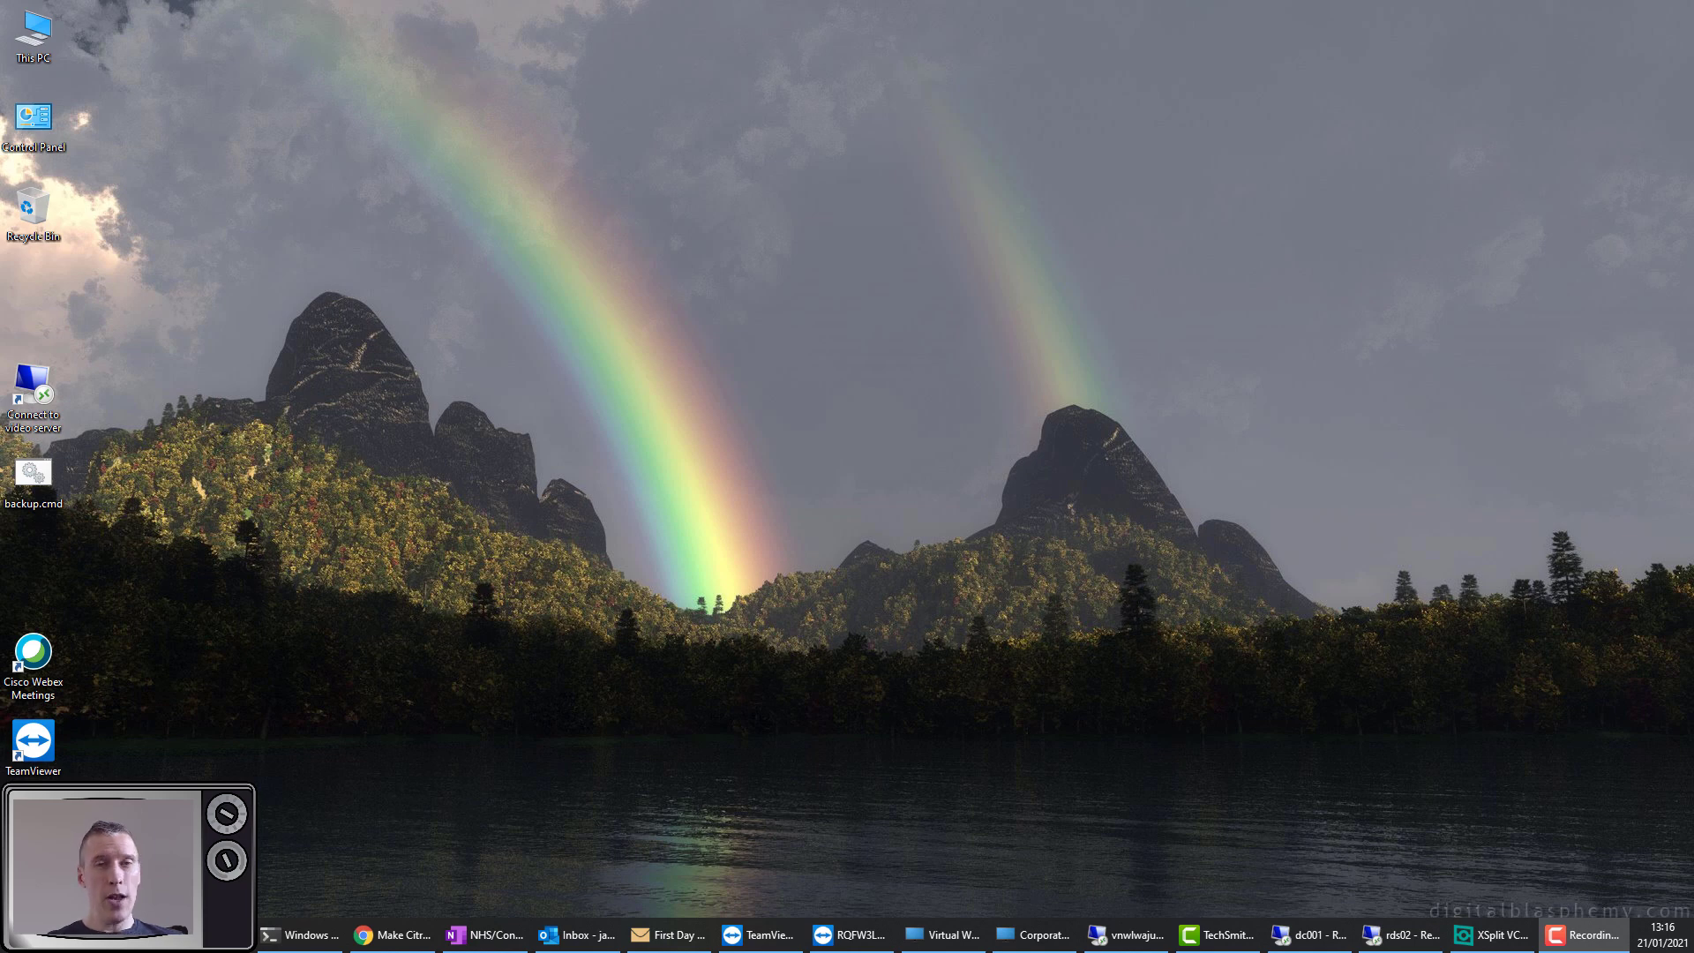
In the rds02 session's Registry Editor, select and expand HKEY_USERS
left_click(1406, 933)
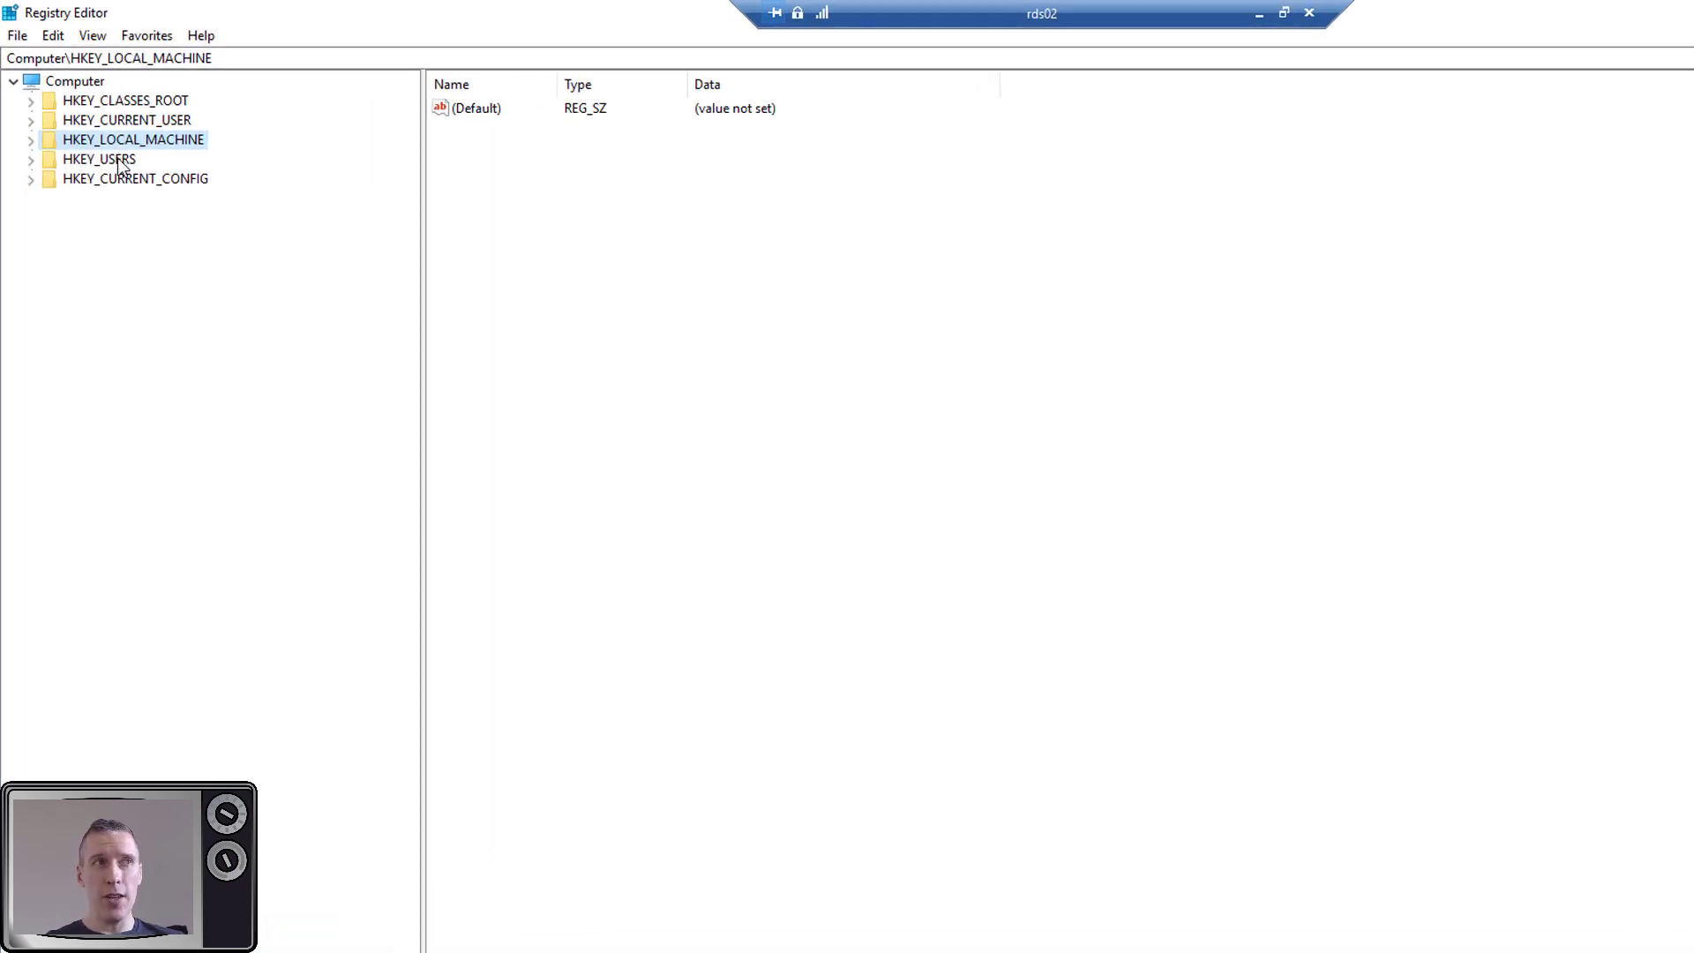
left_click(121, 164)
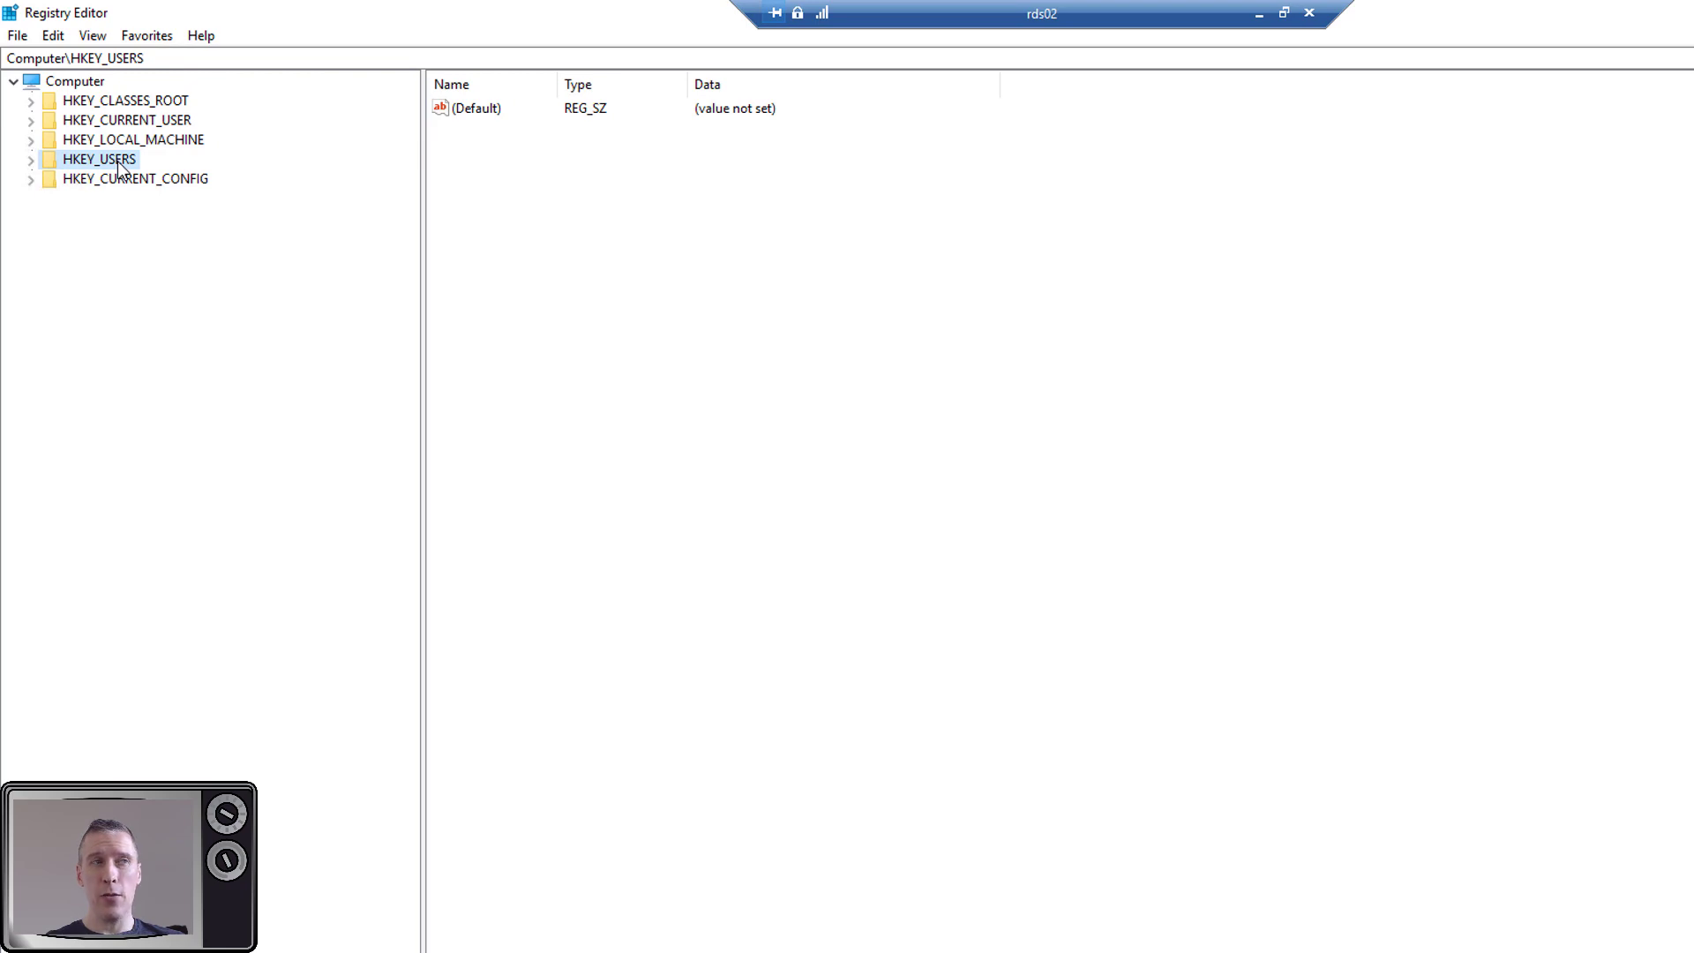
left_click(31, 160)
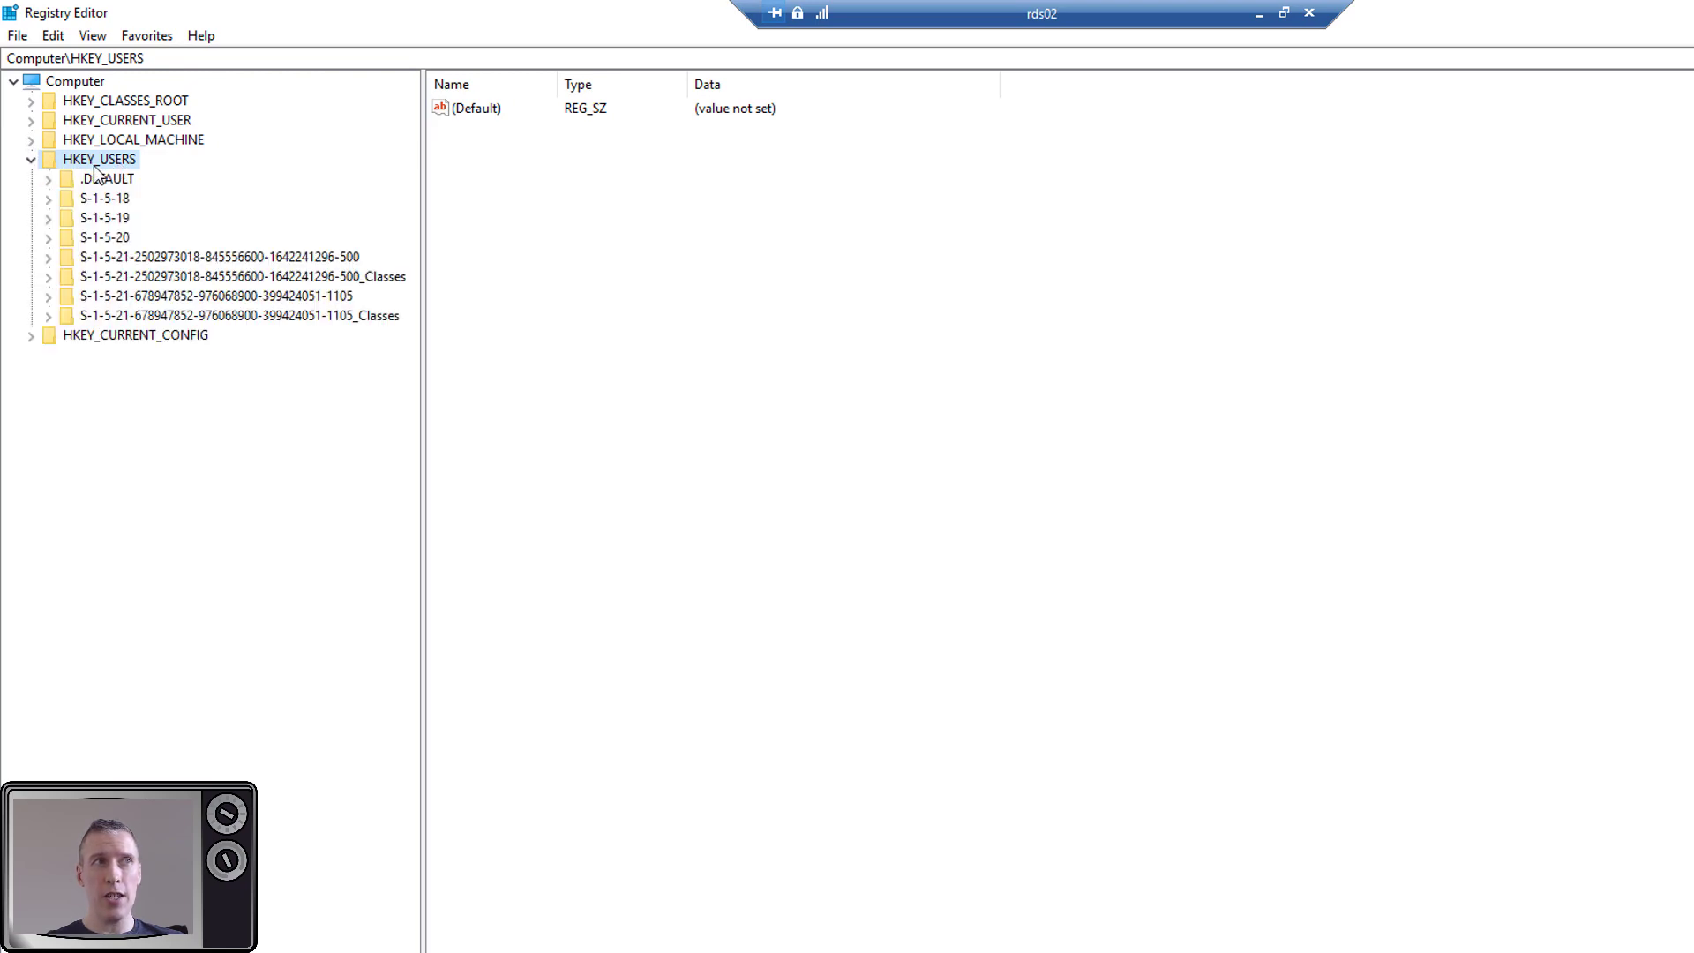
Load C:\Users\Default\NTUSER.DAT as a hive named 'default'
left_click(18, 36)
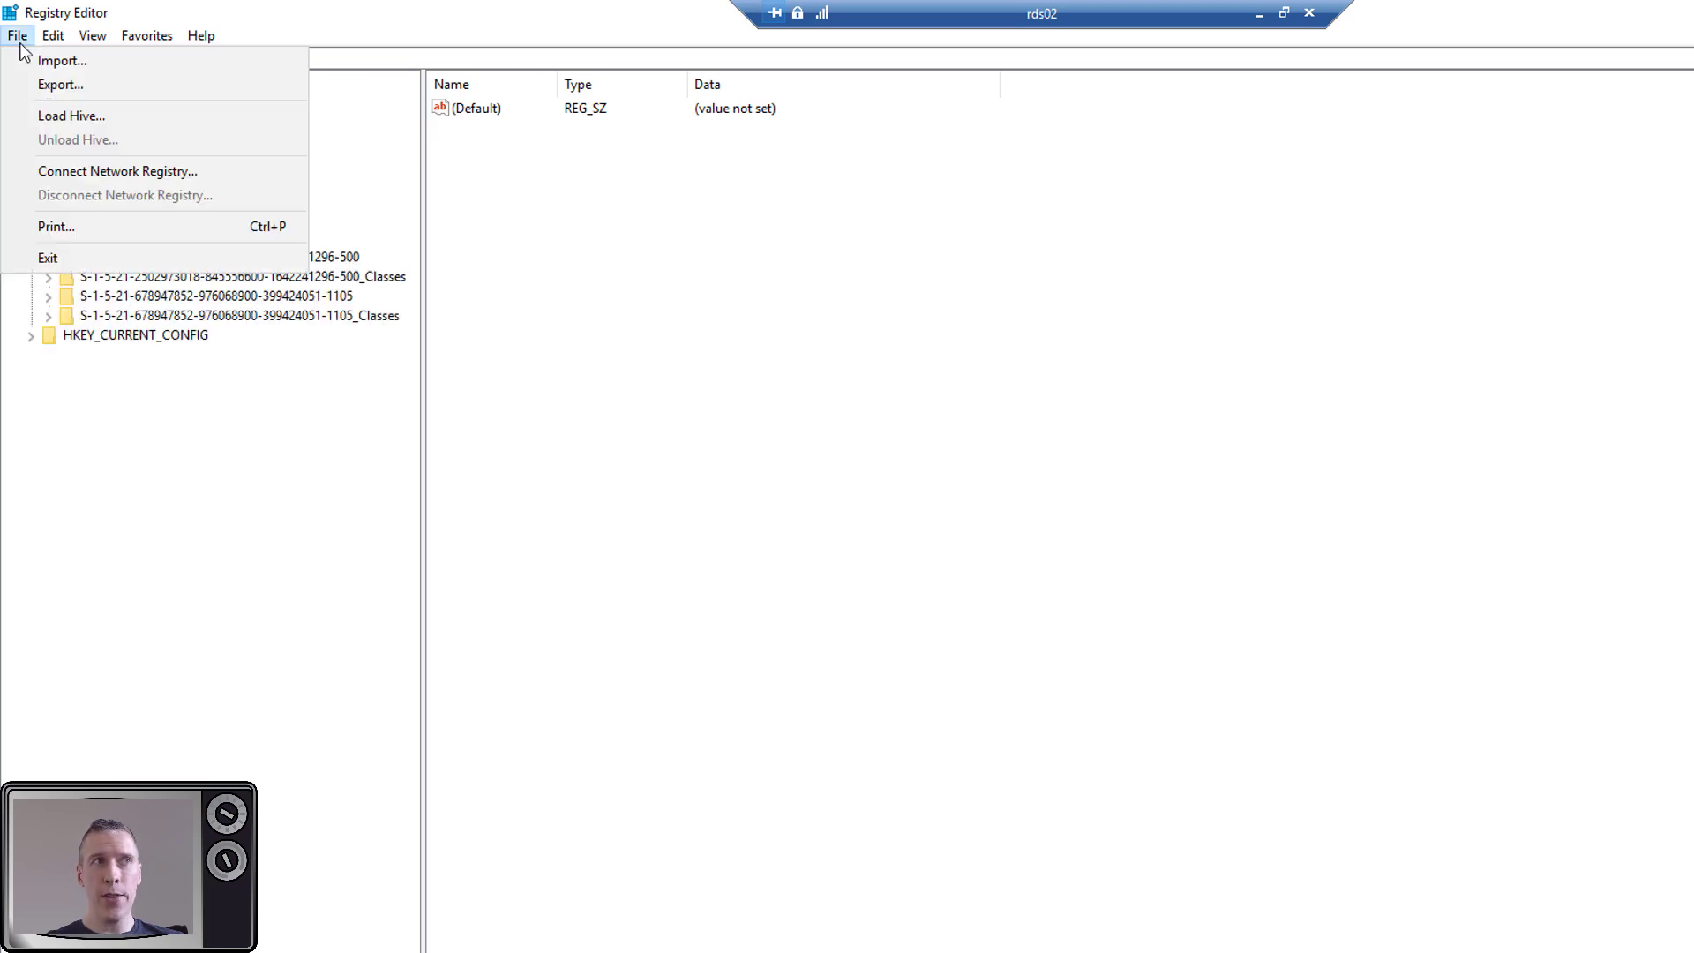
left_click(43, 119)
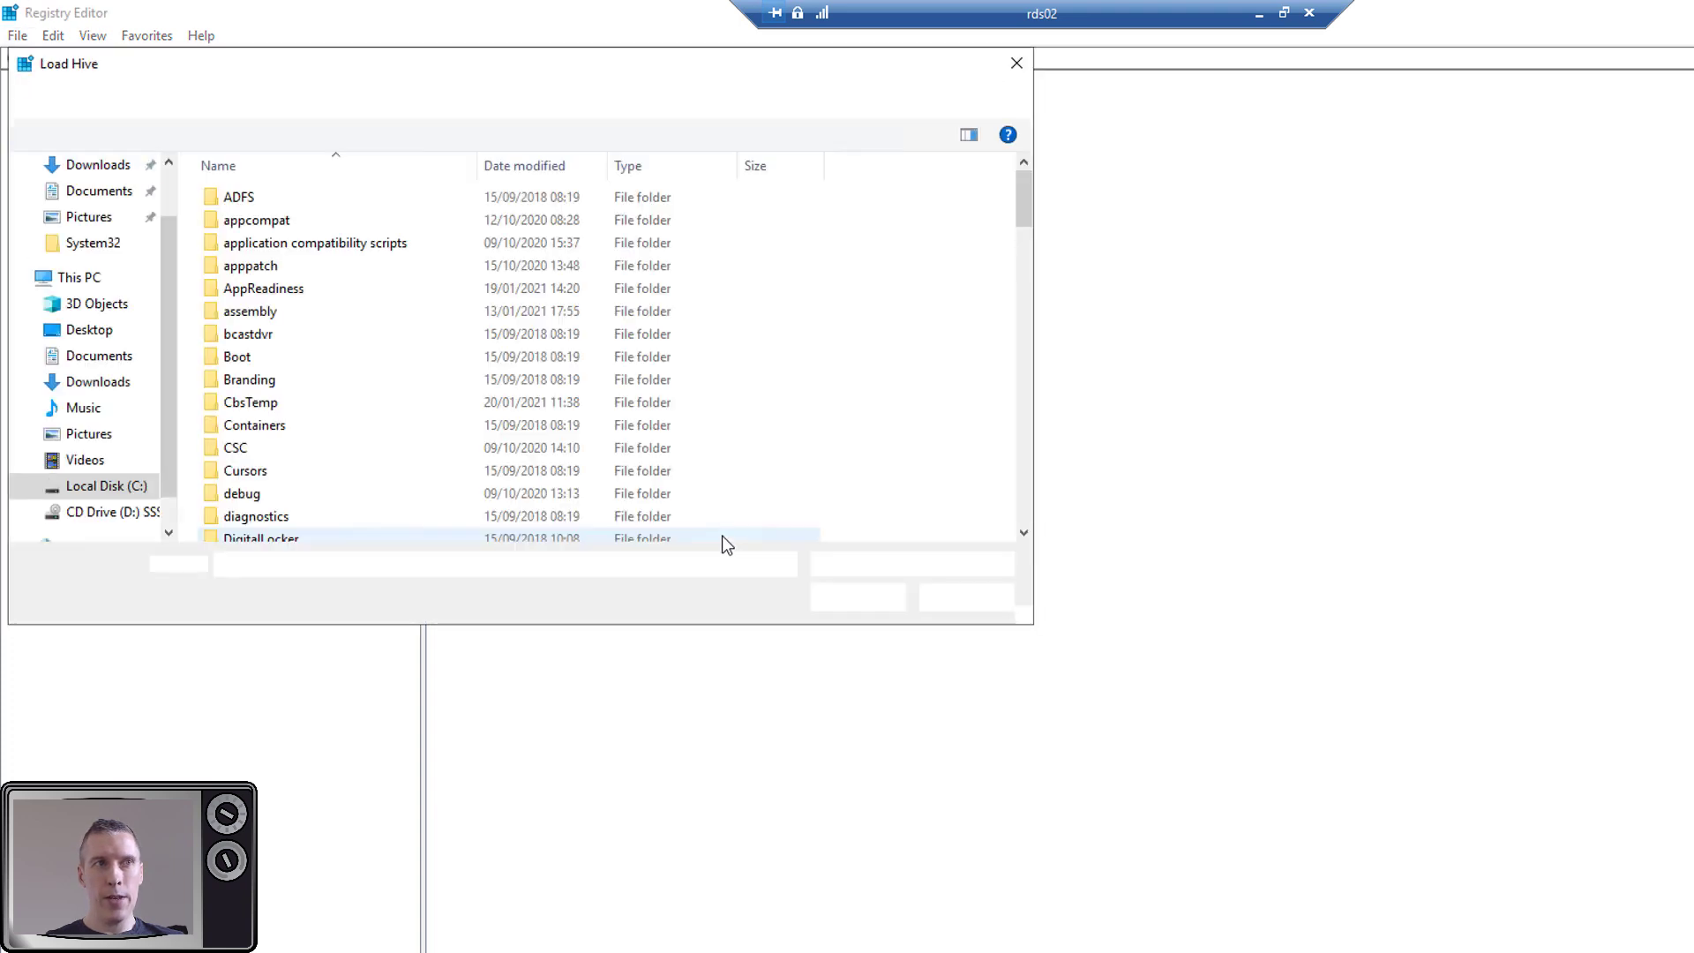
type("c:\\")
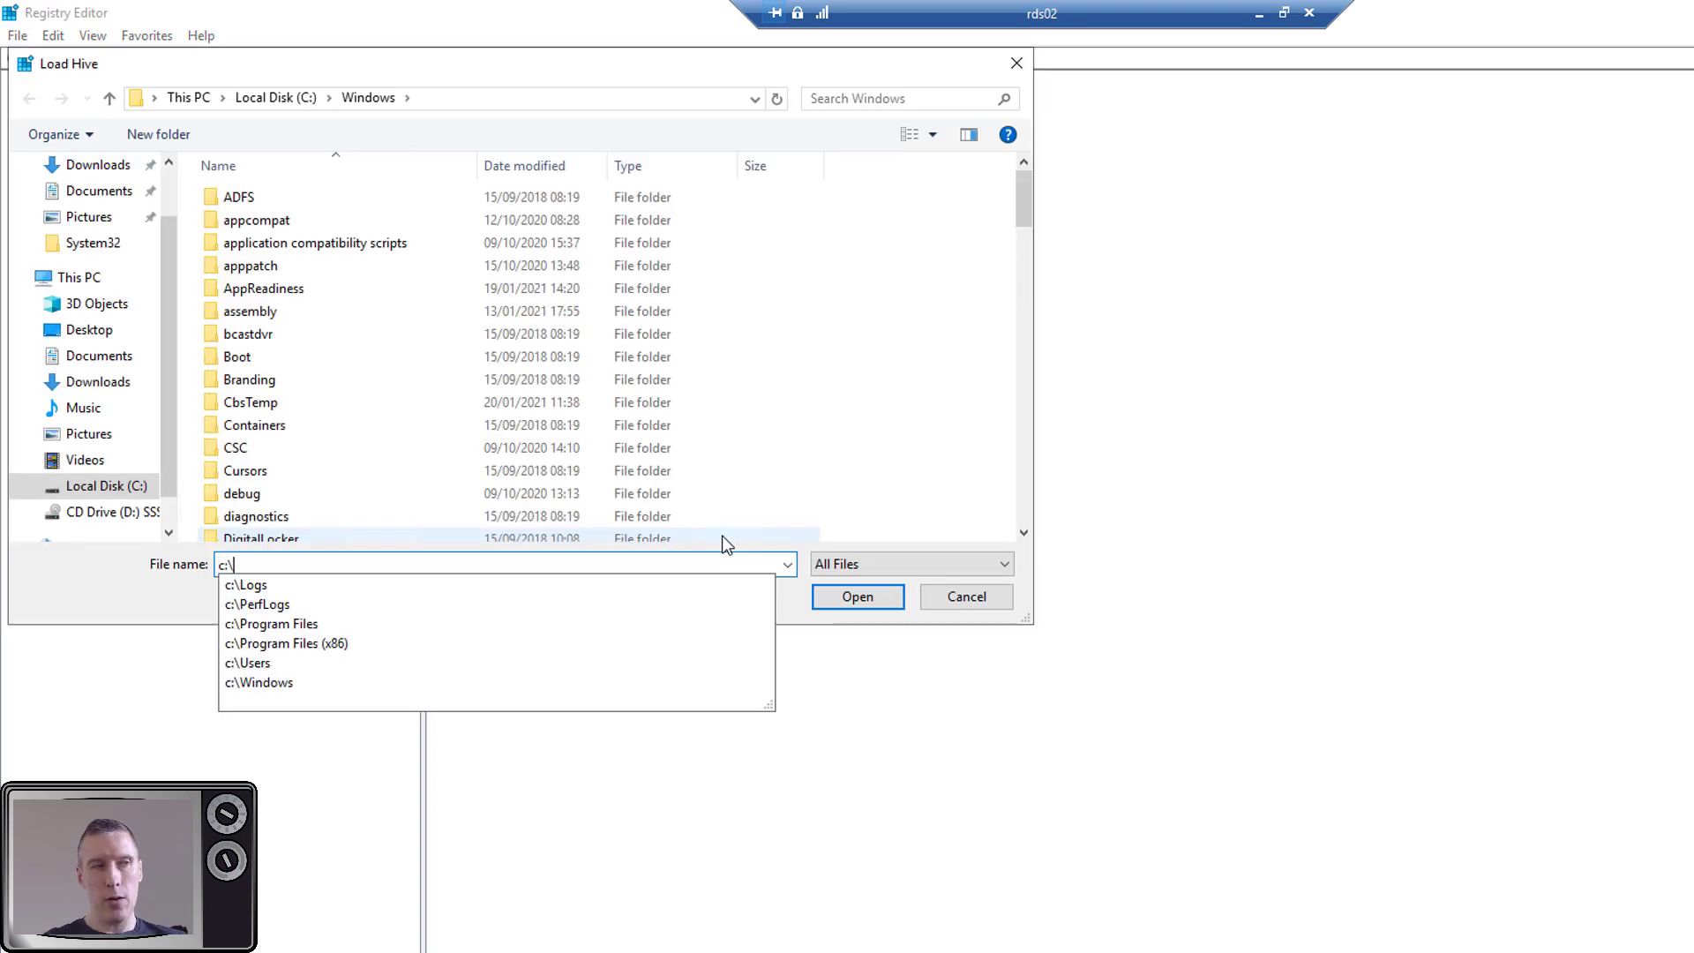
type("users\\default")
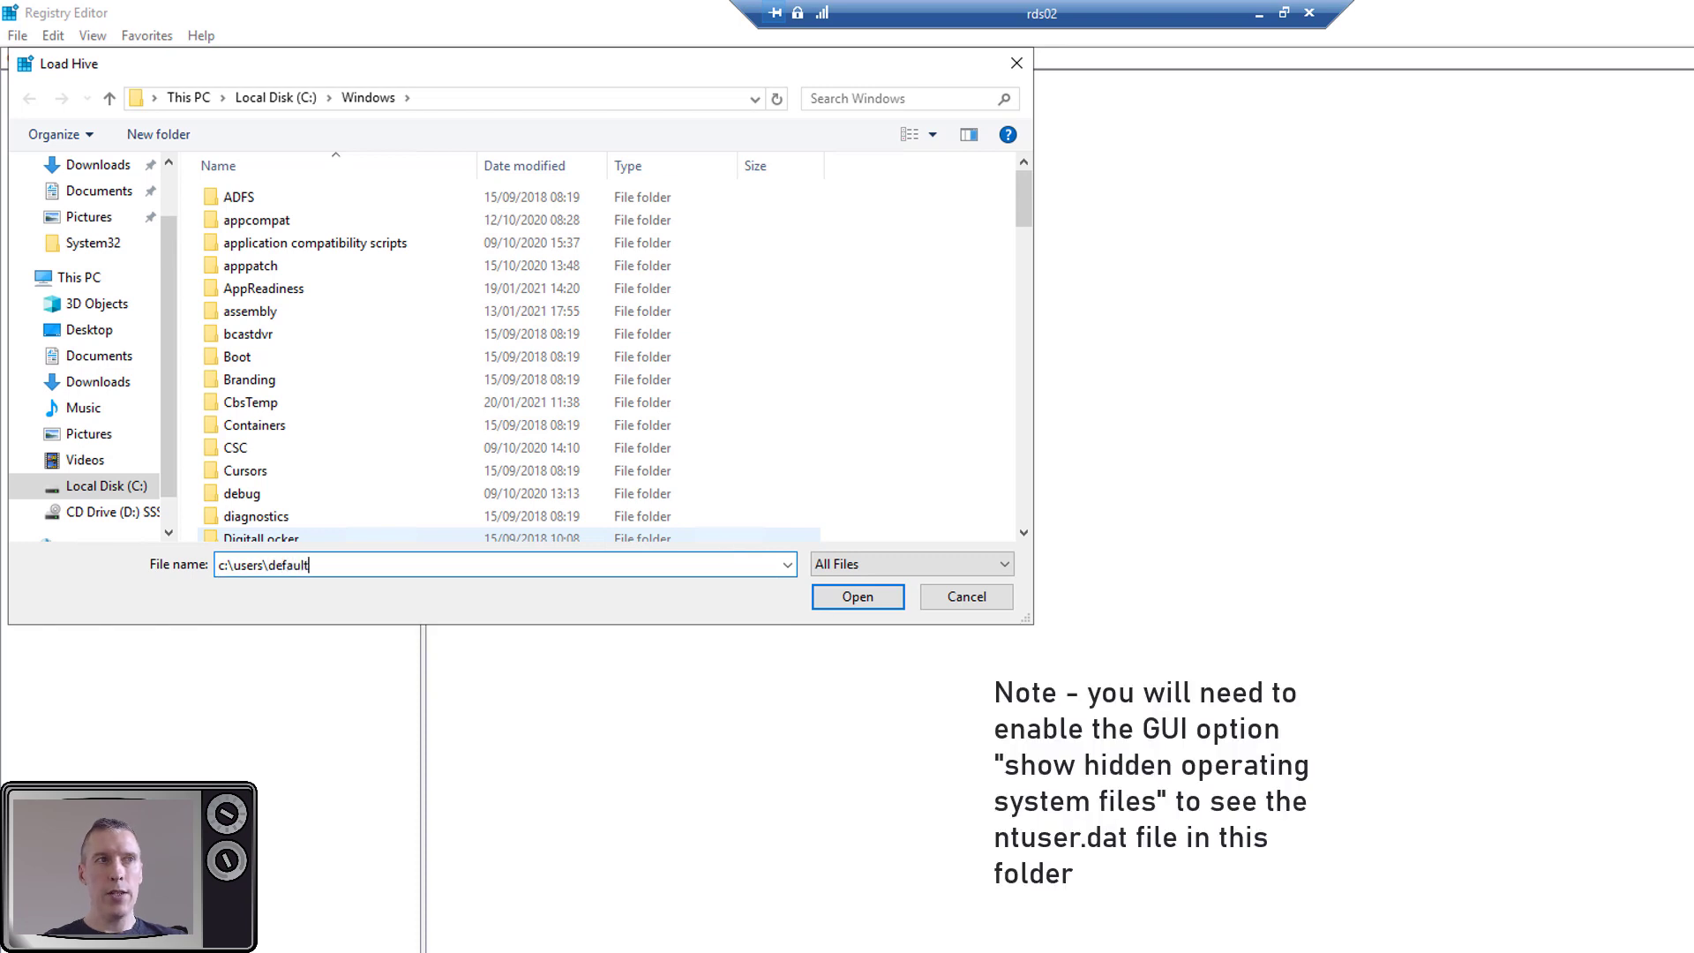
key("Return")
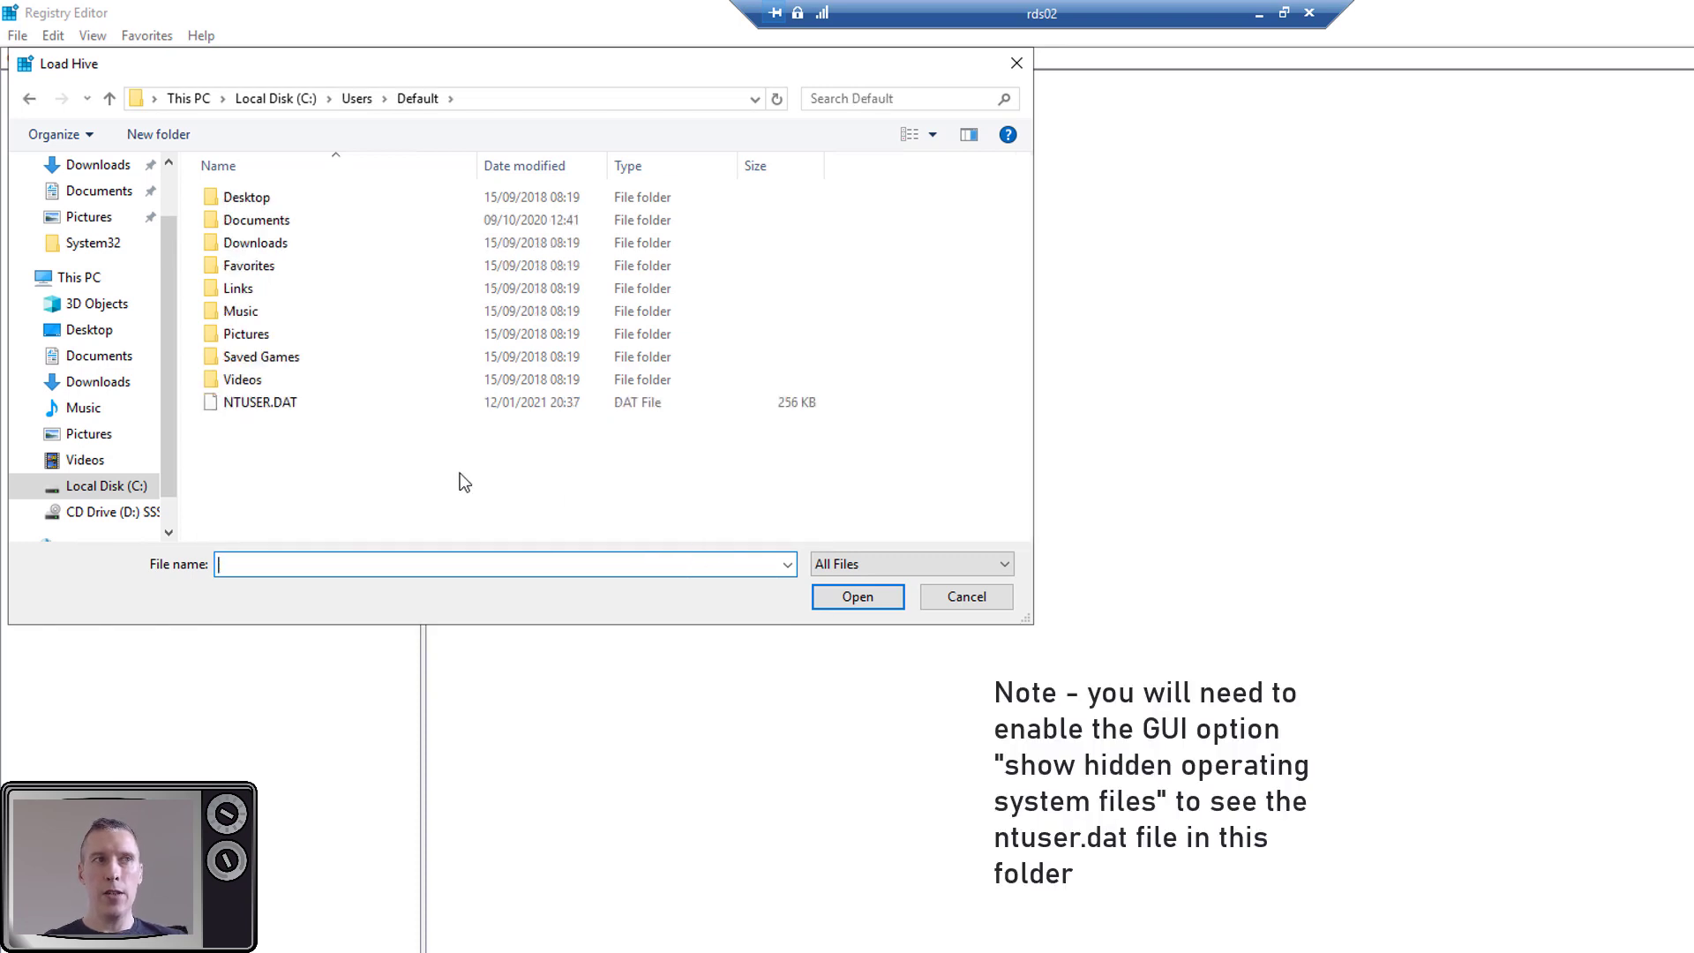
left_click(259, 404)
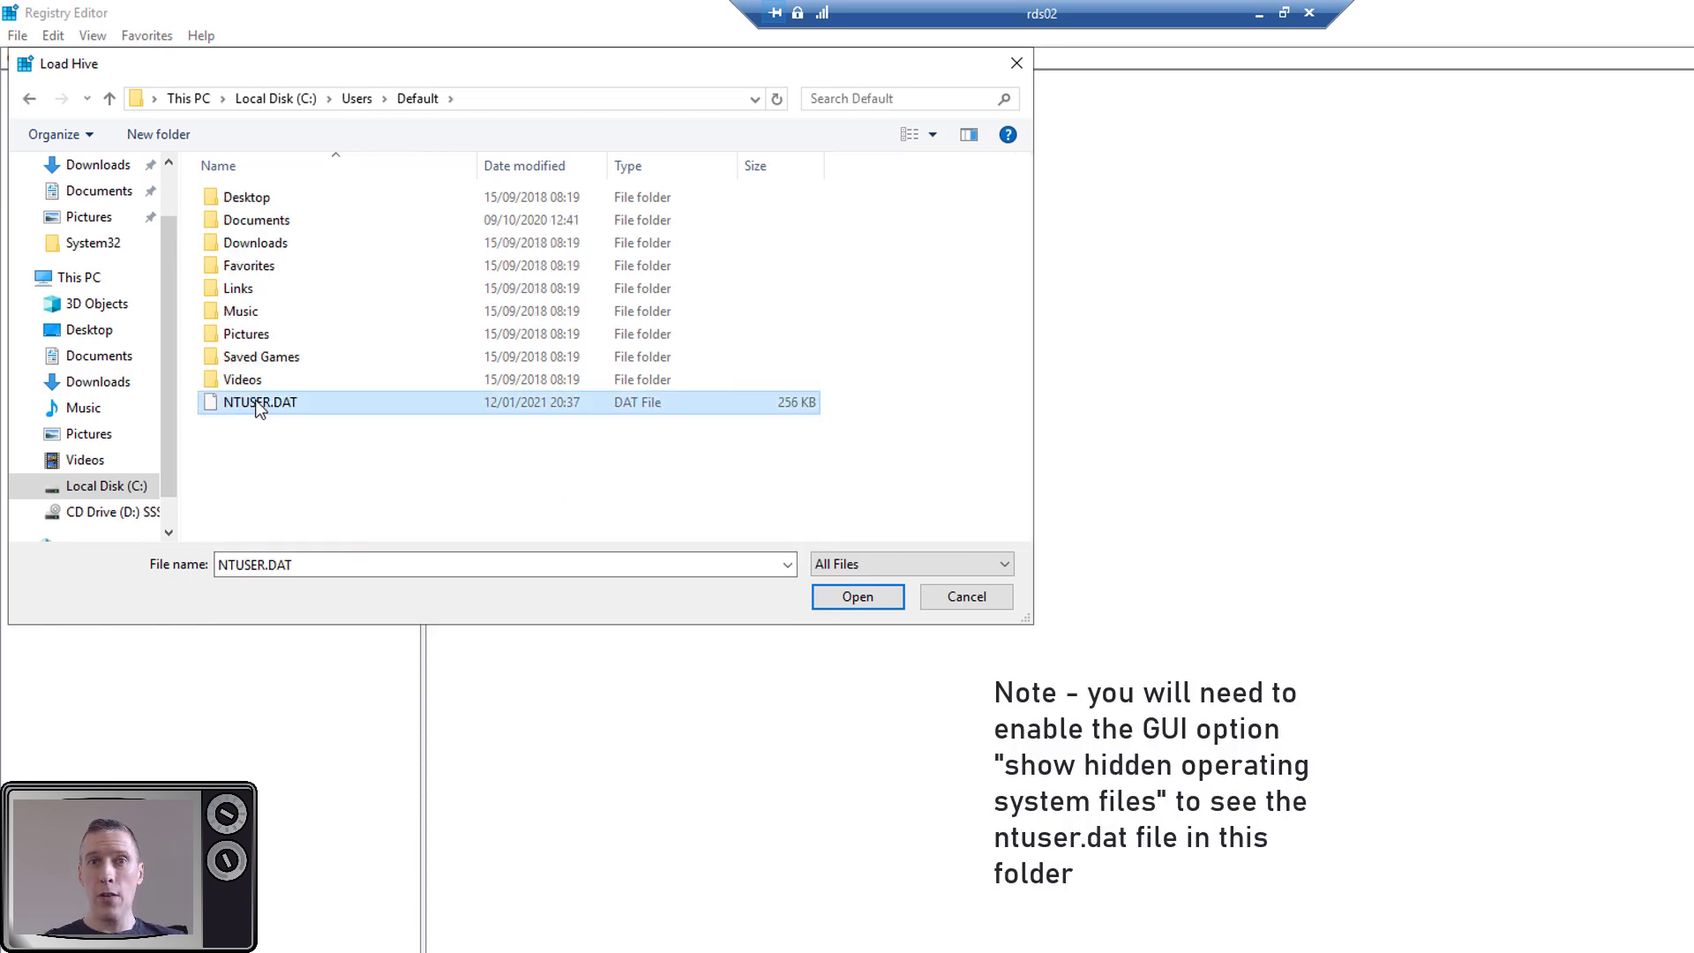
double_click(258, 404)
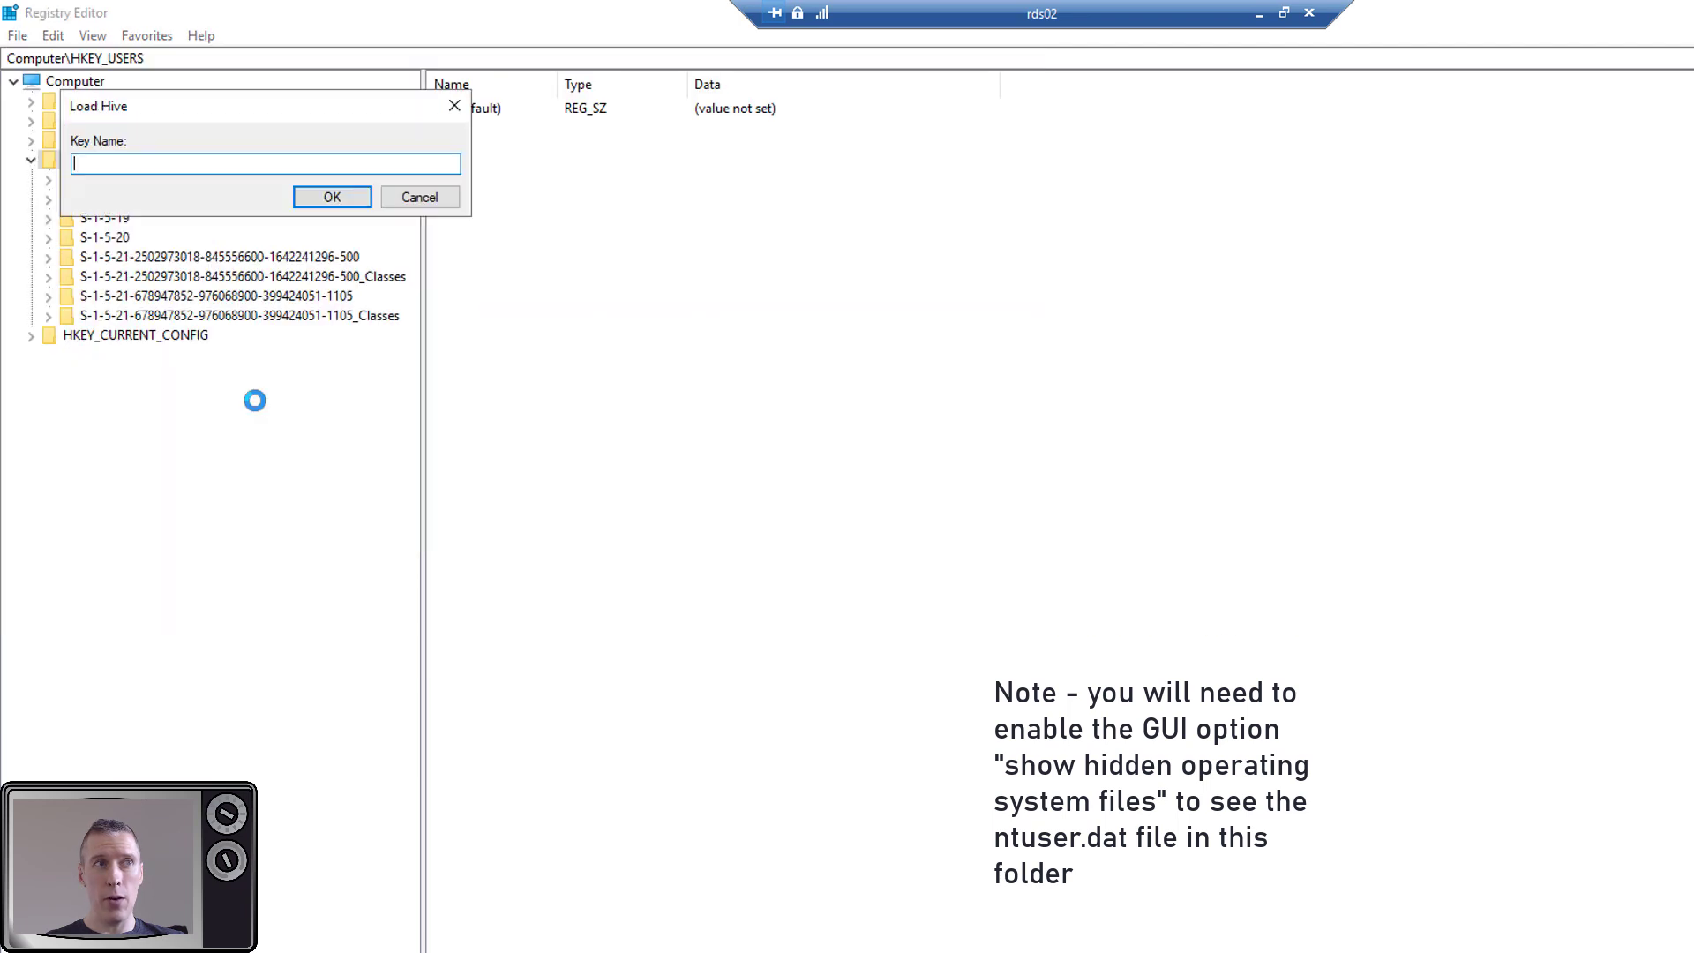
type("def")
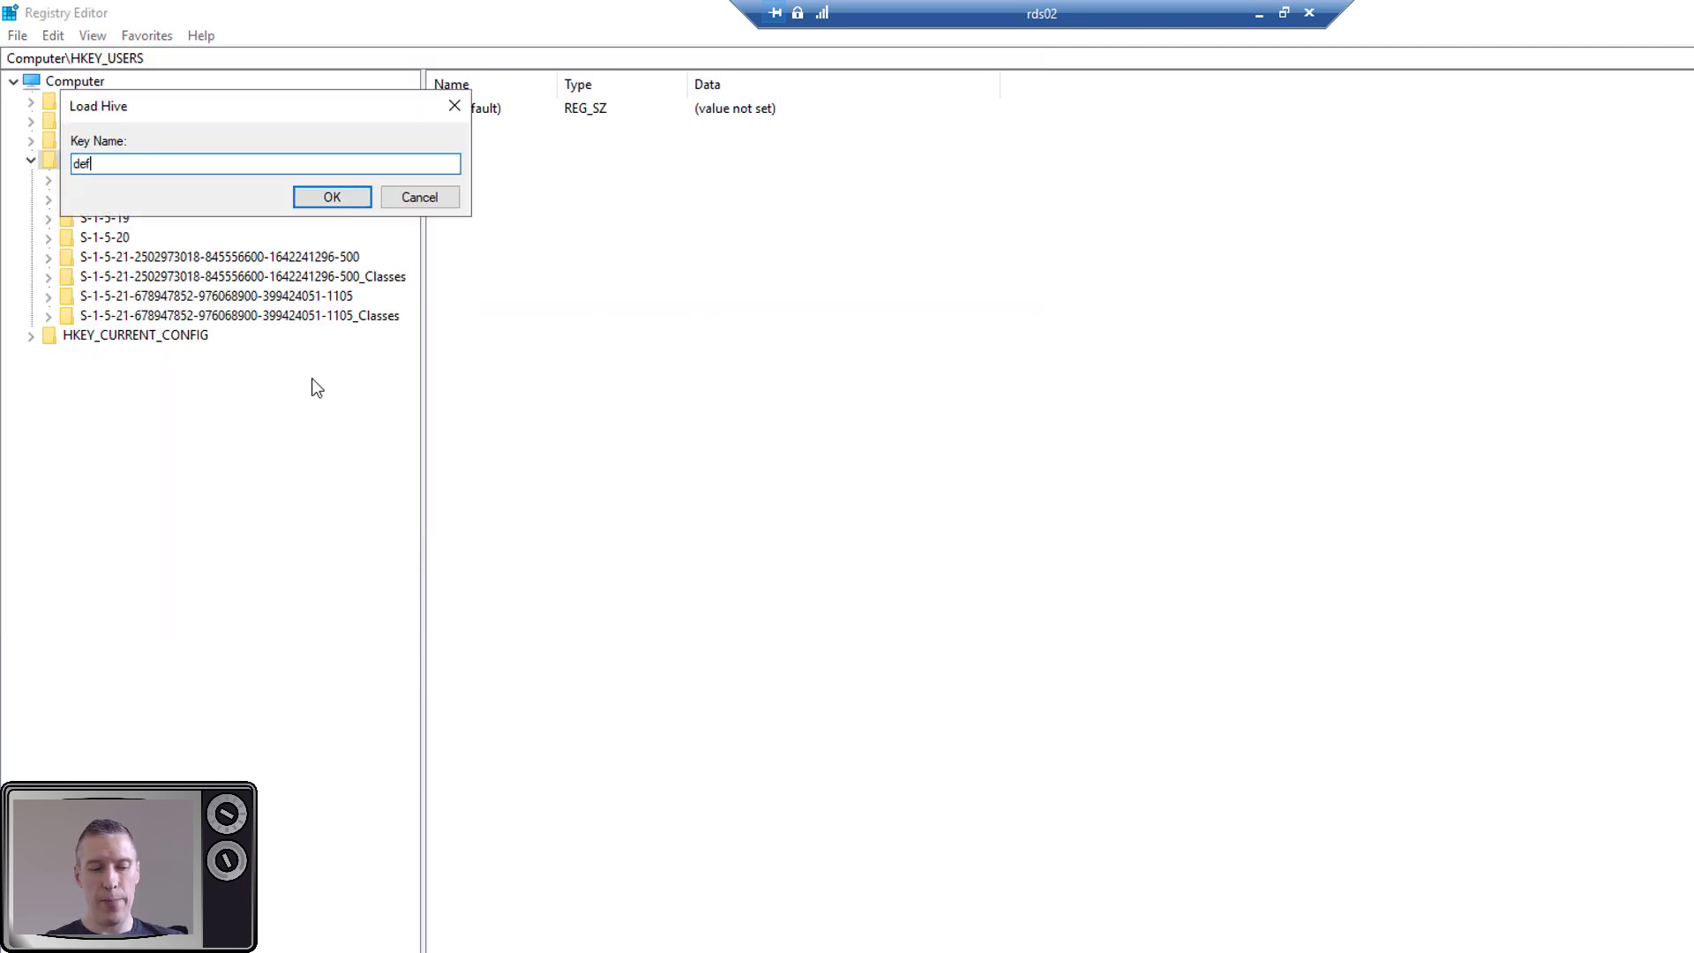
type("ault")
key("Return")
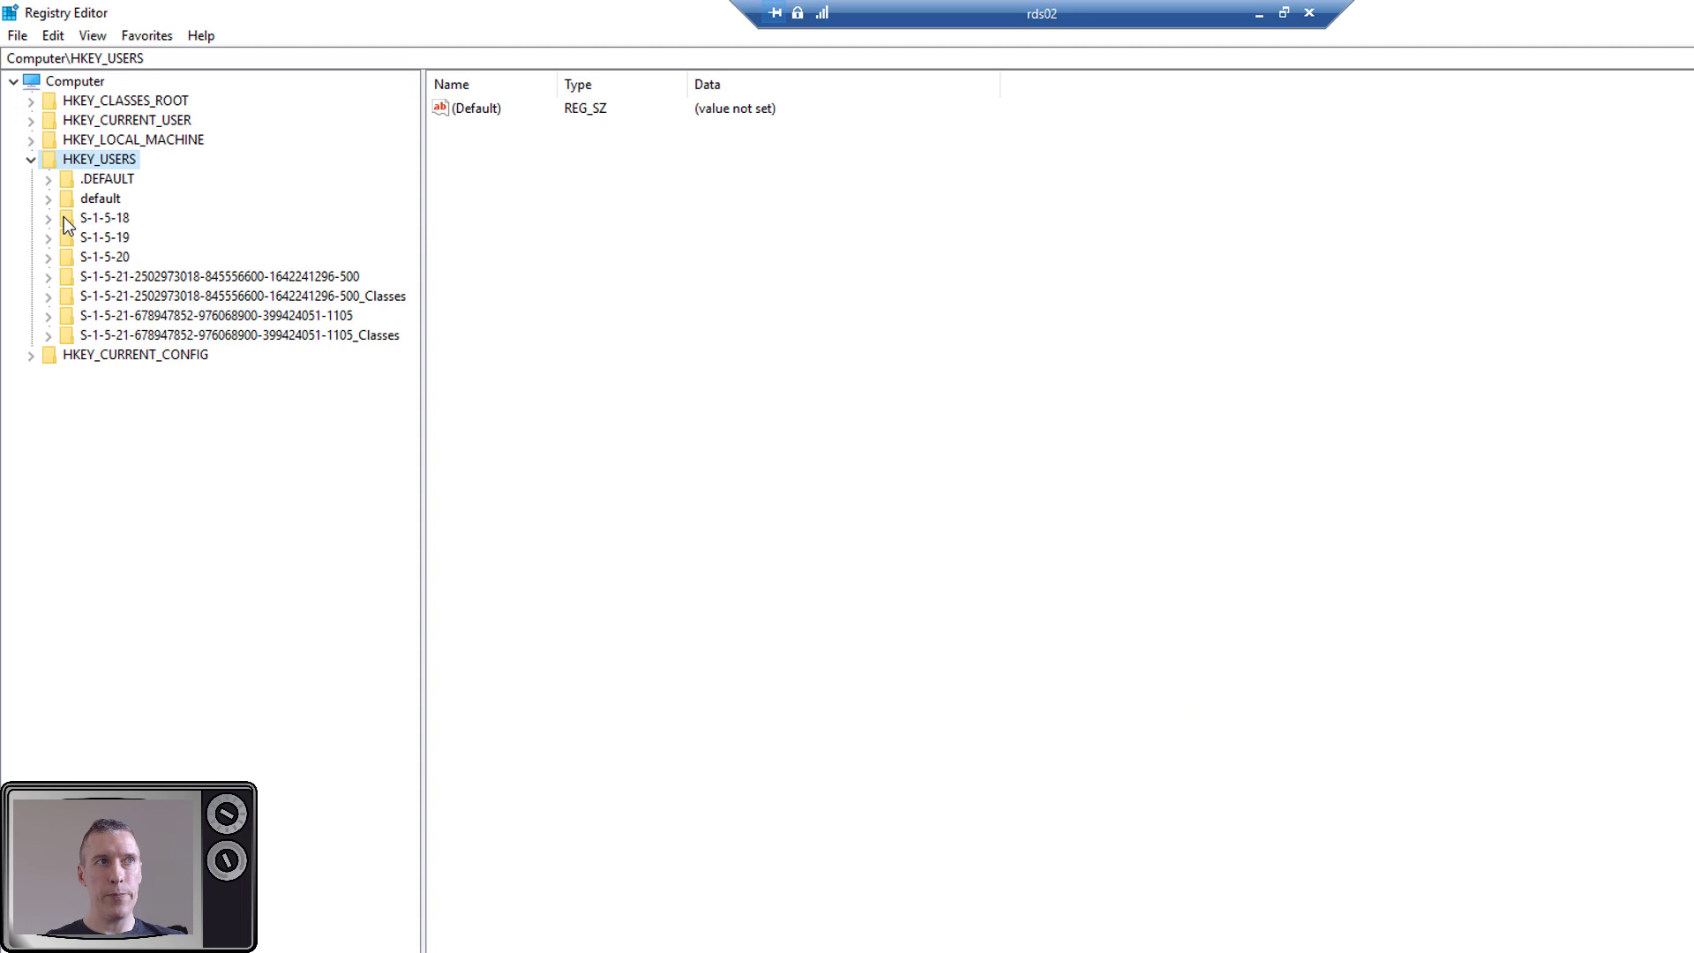
Expand the loaded default hive down to Software\Microsoft\Windows\CurrentVersion
left_click(51, 201)
left_click(113, 199)
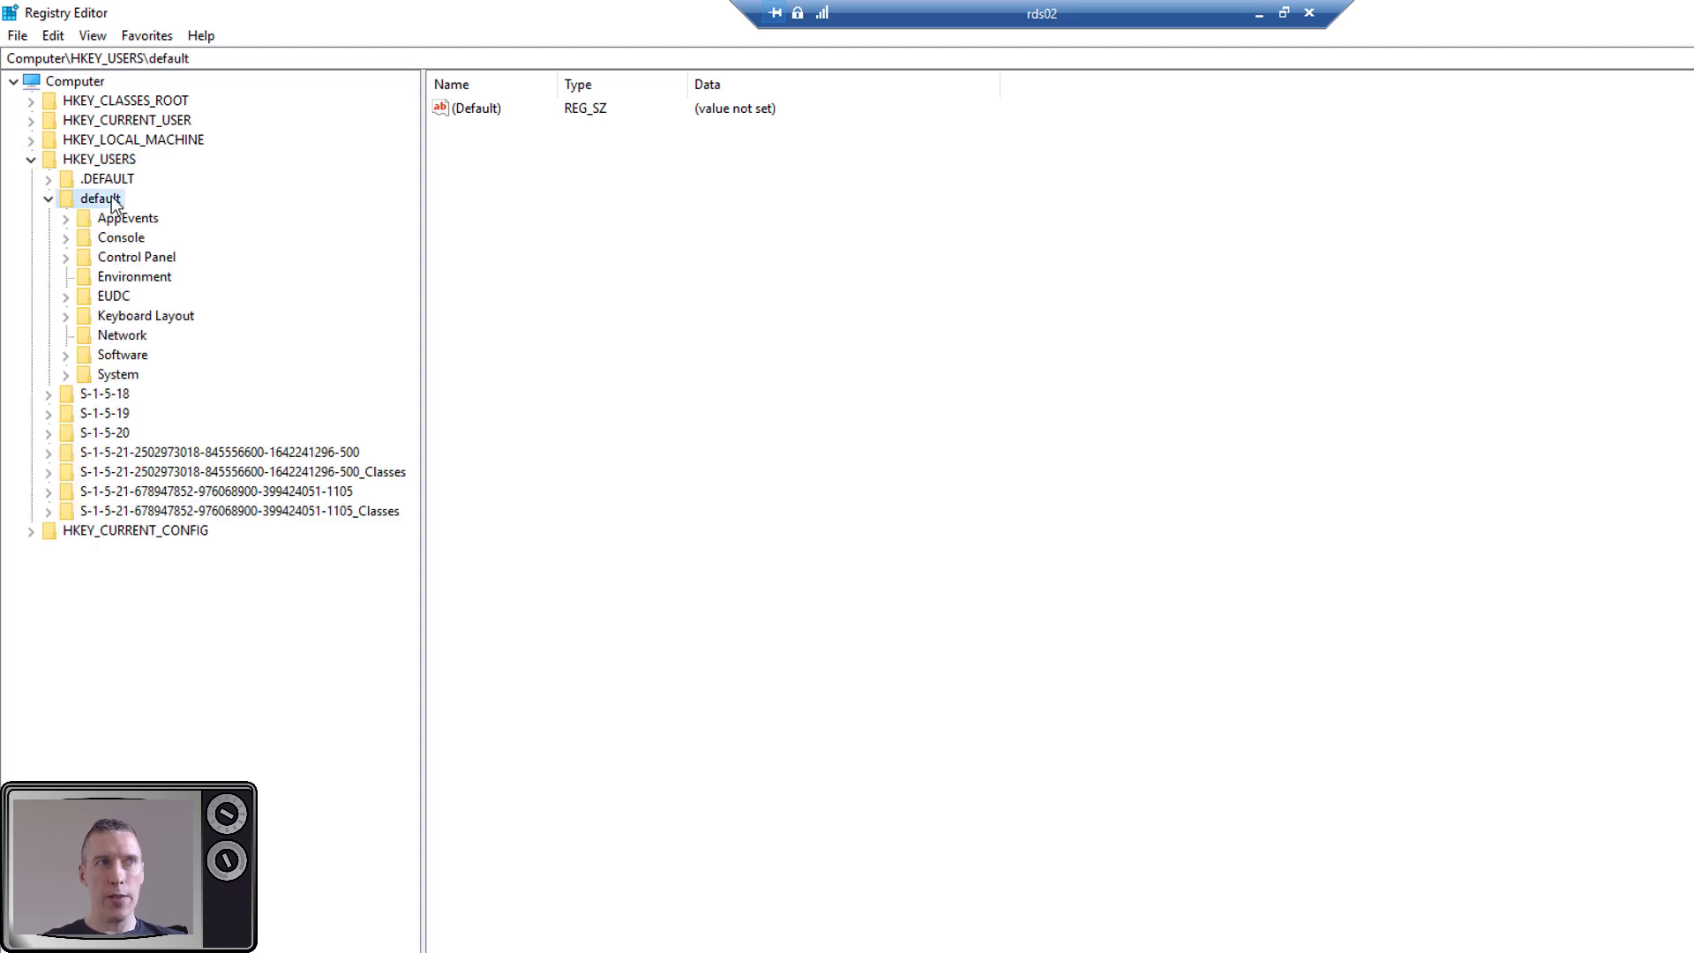
left_click(113, 180)
left_click(105, 201)
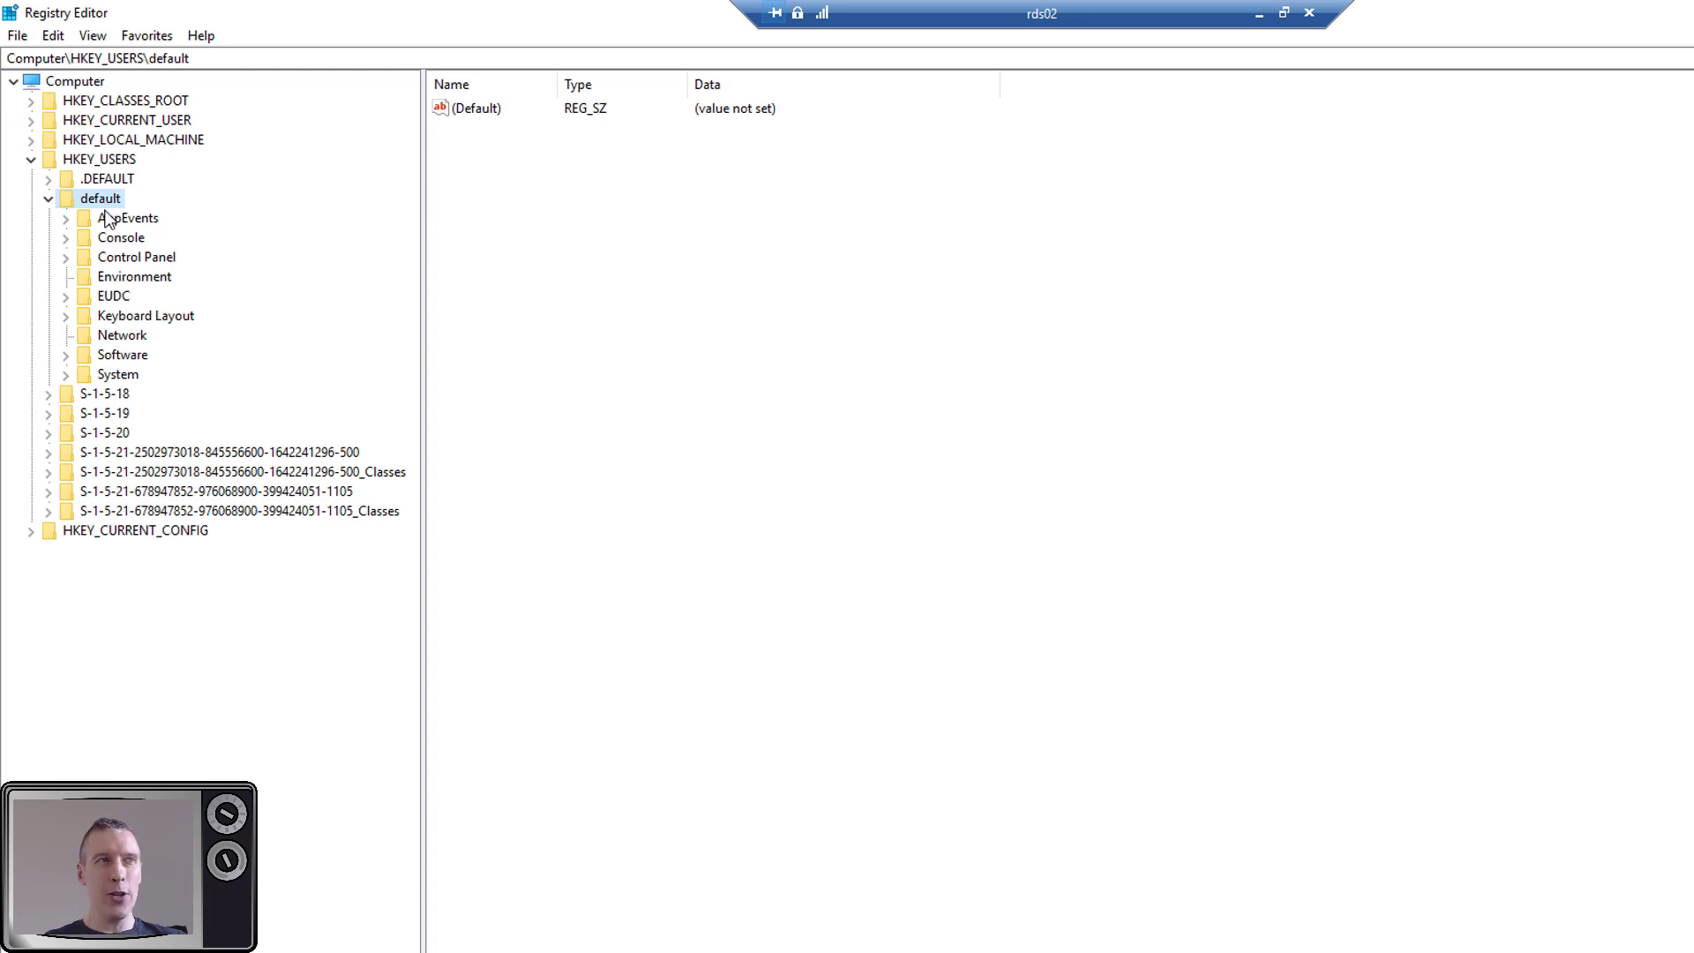
double_click(115, 354)
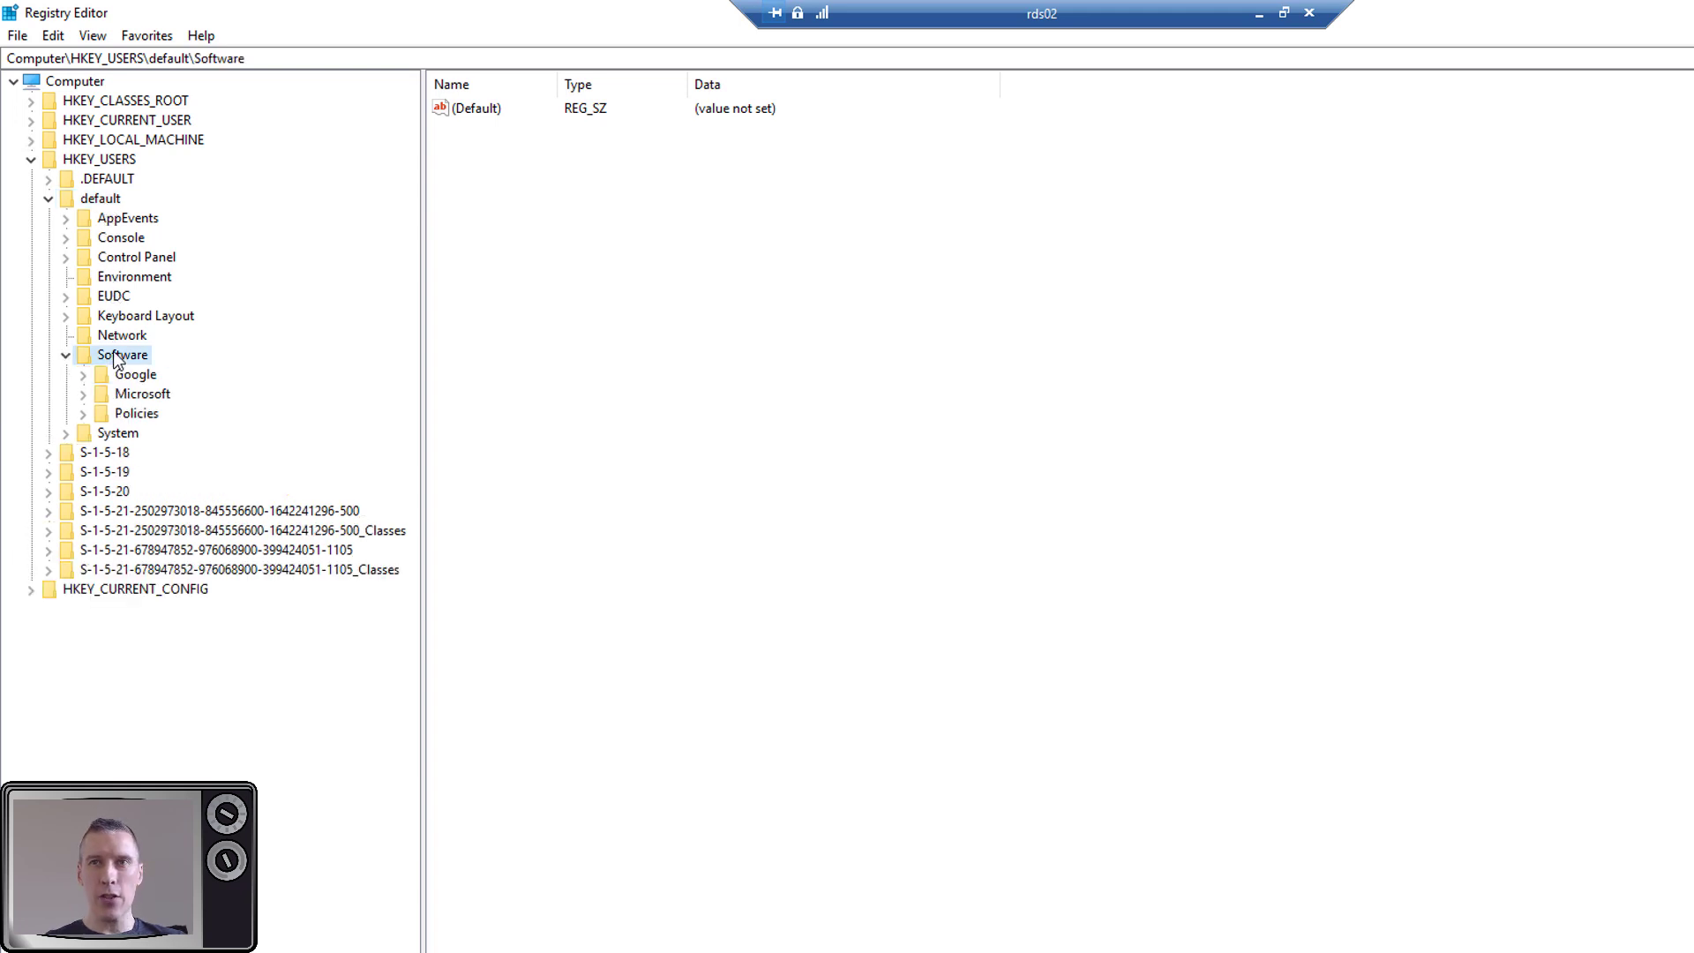
double_click(123, 394)
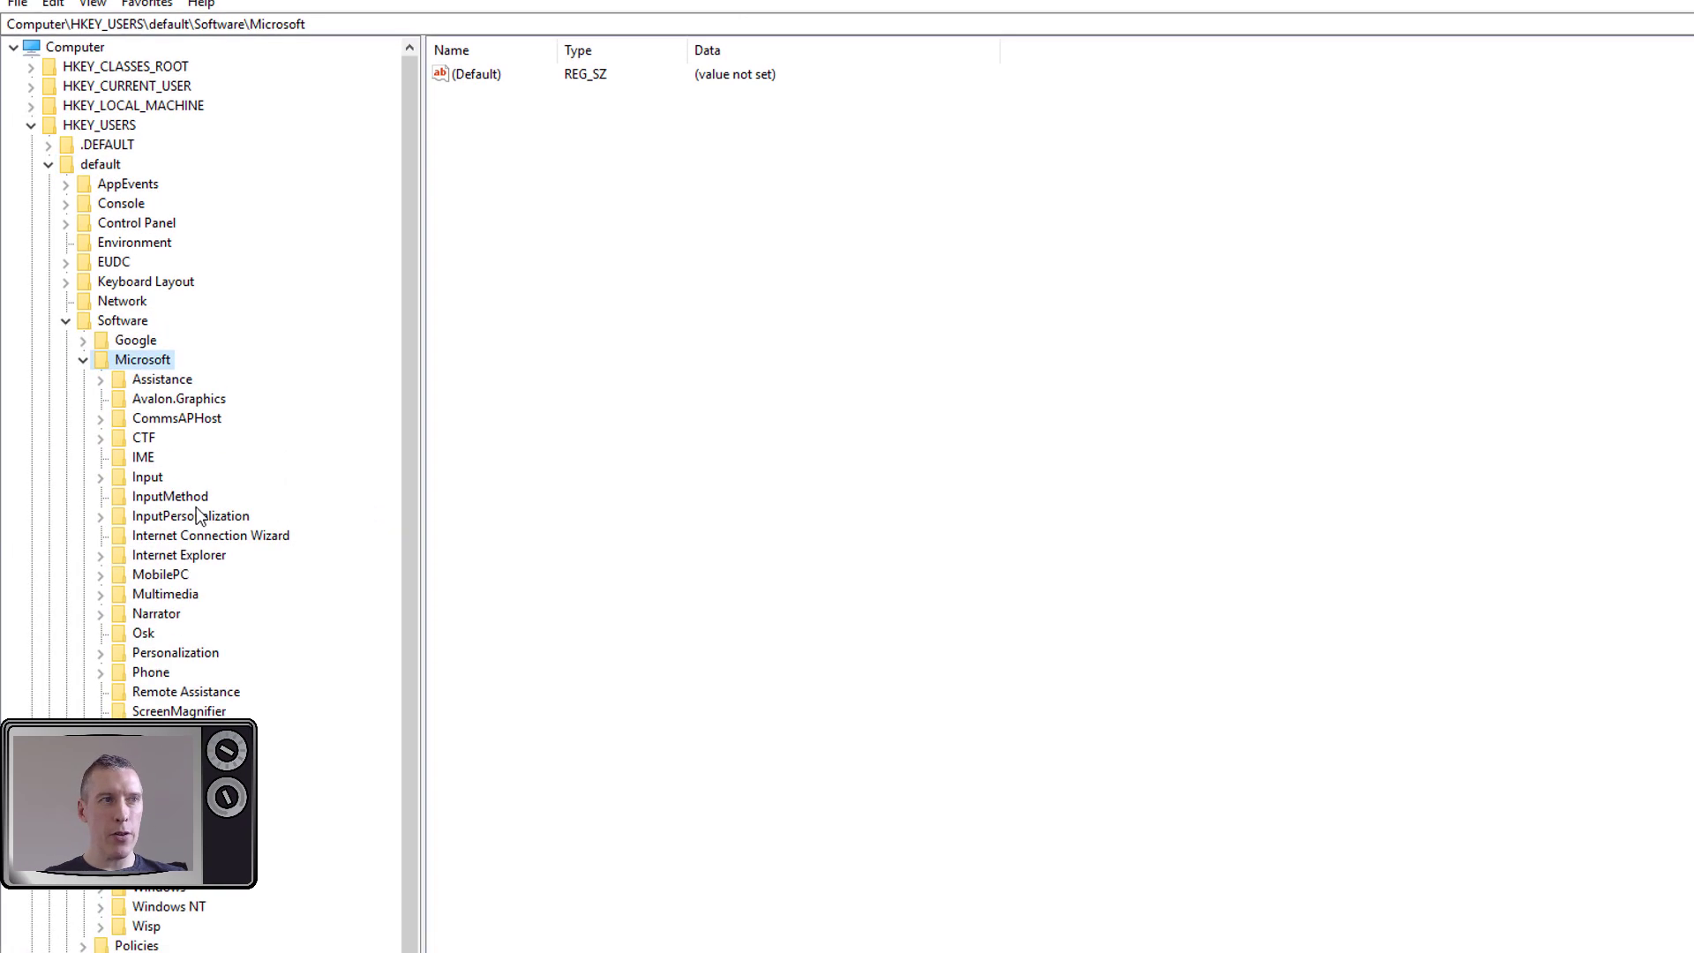
double_click(168, 746)
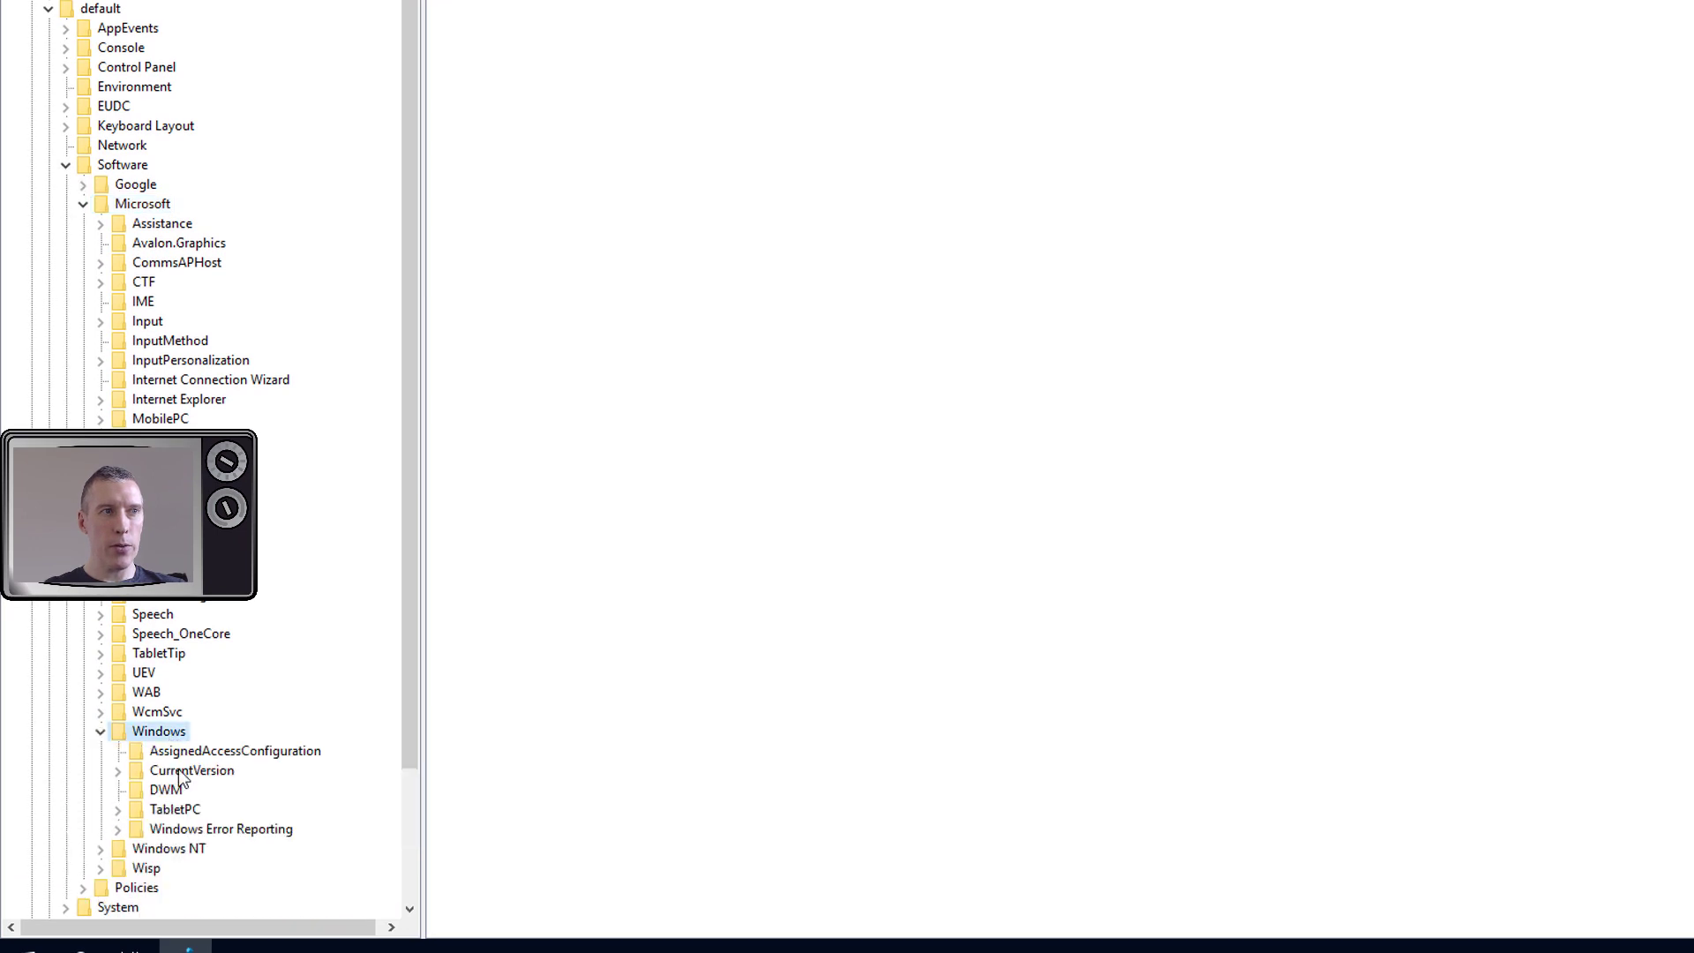
double_click(178, 769)
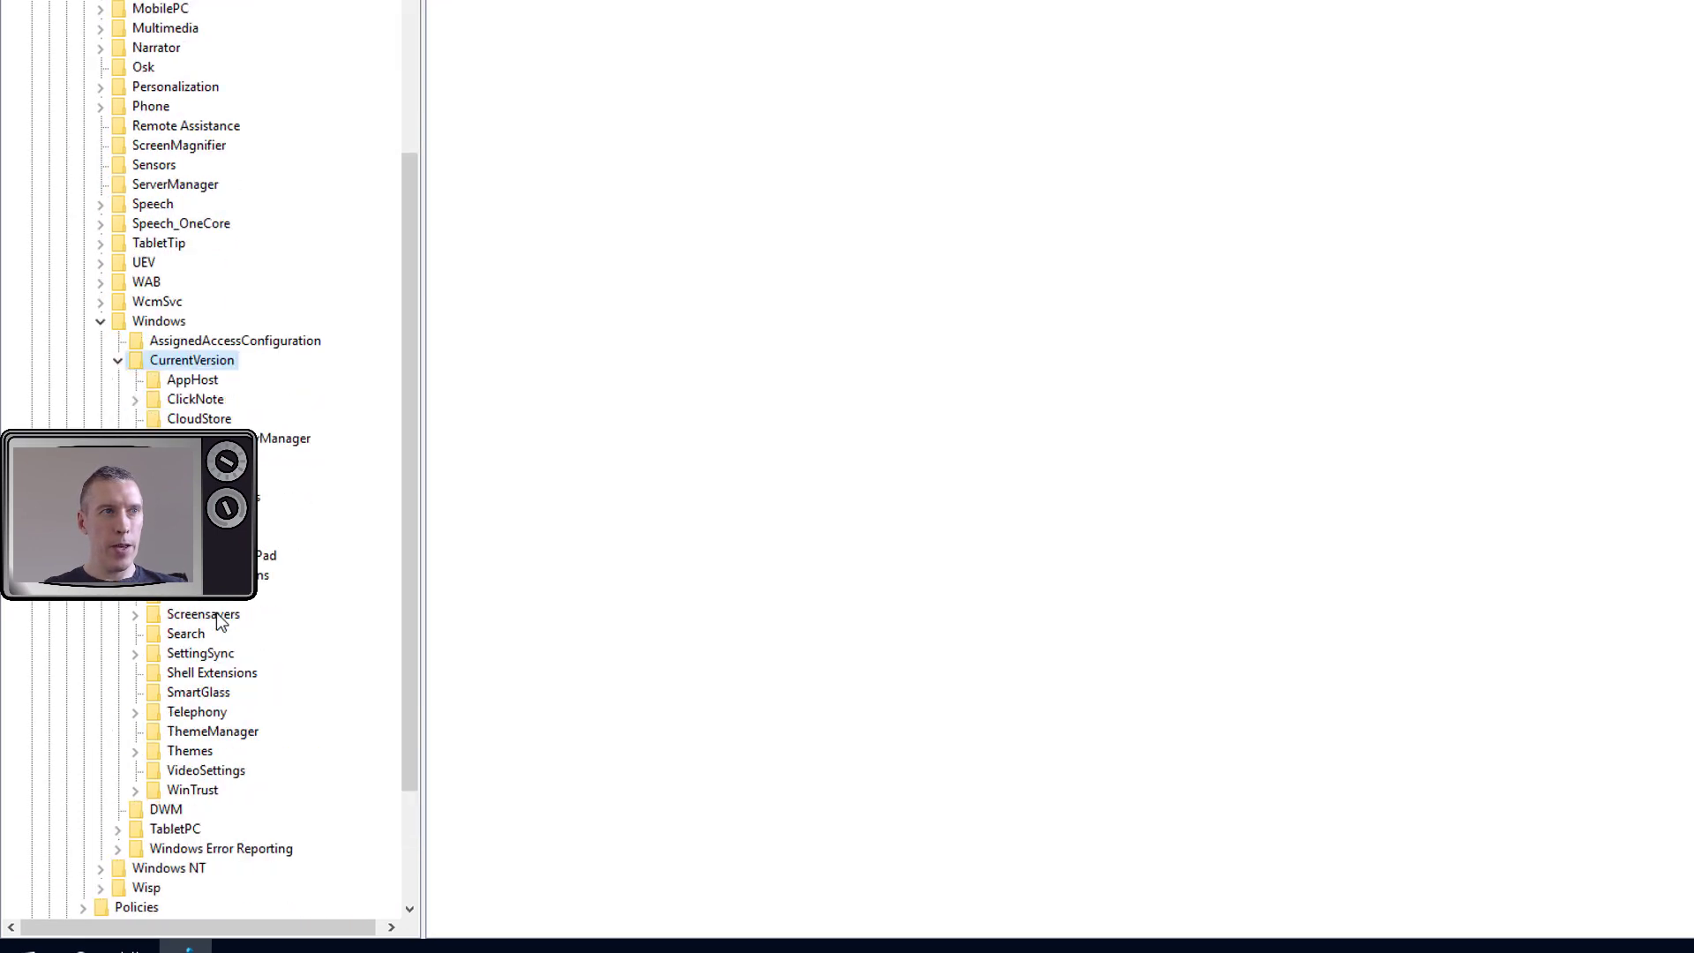
Add a new key named 'Group Policy' under CurrentVersion
right_click(200, 366)
mouse_move(258, 396)
left_click(475, 395)
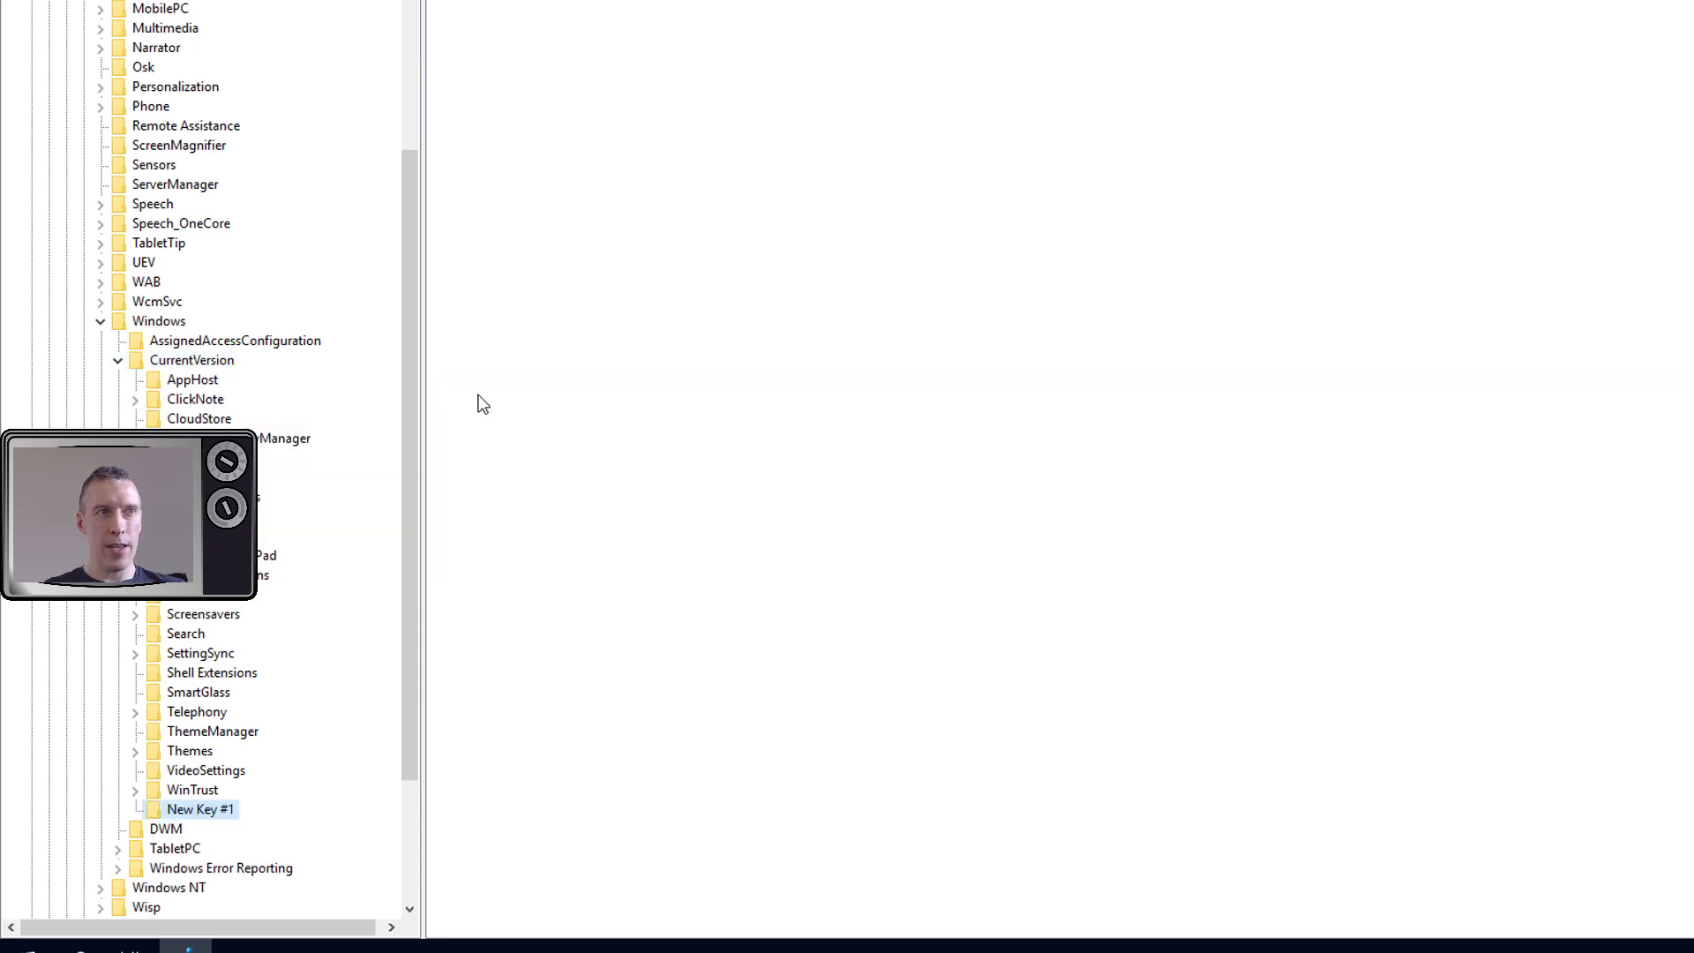
type("Group")
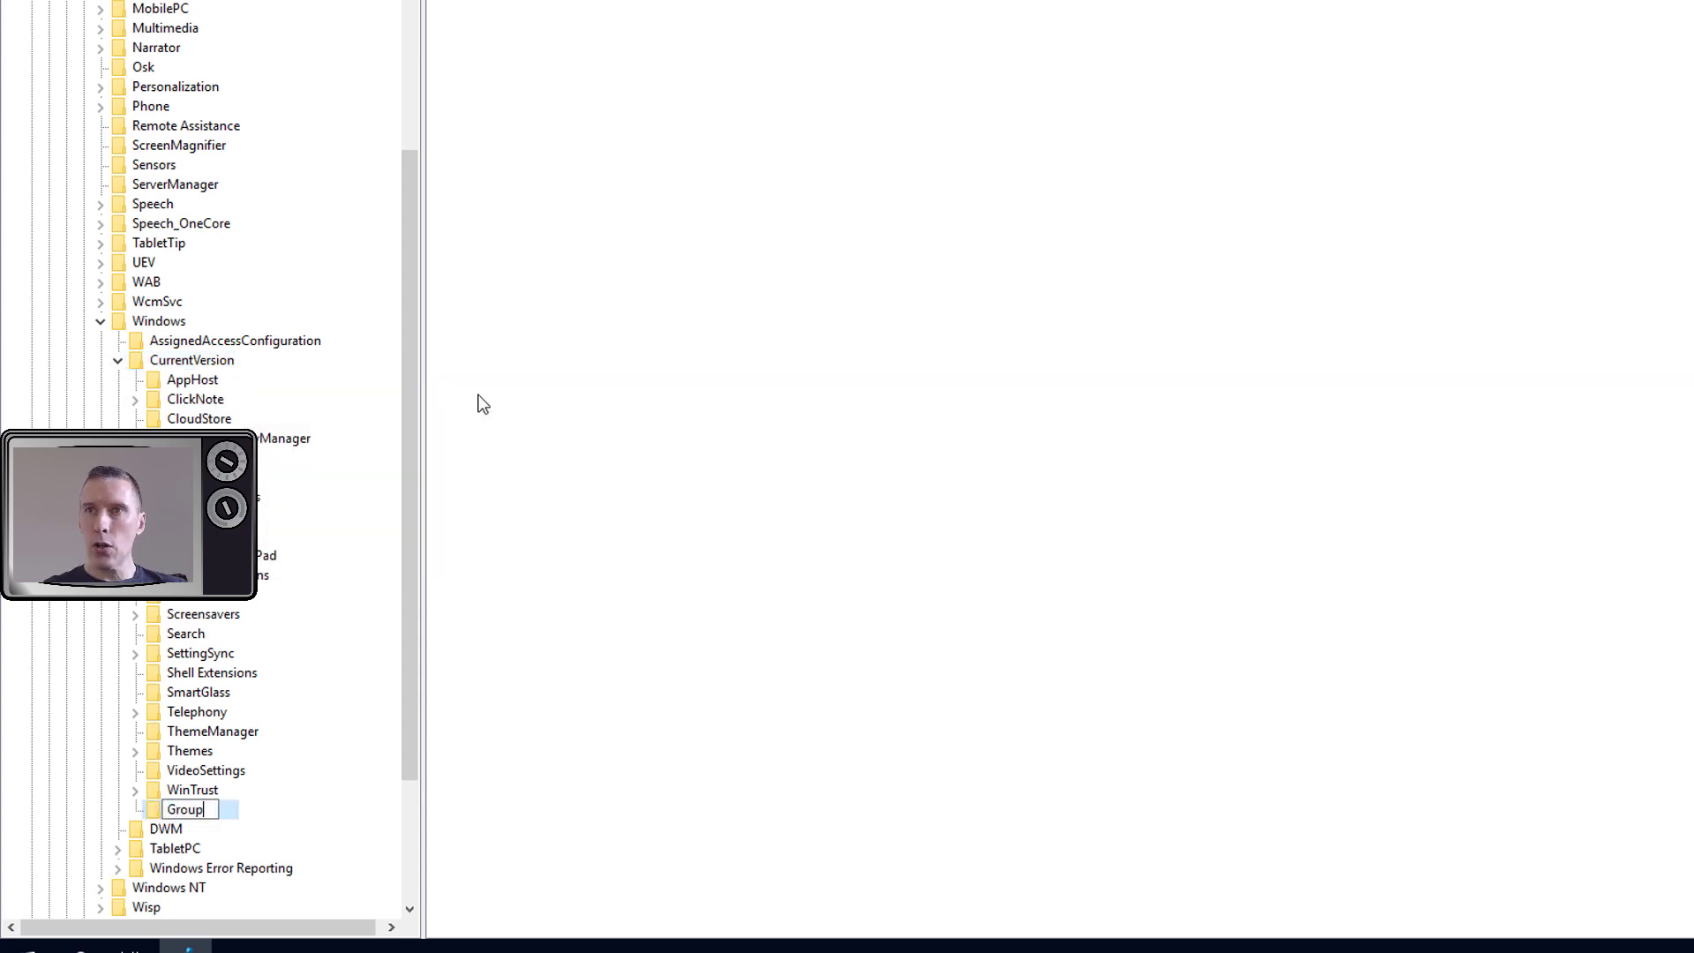
type(" Pol")
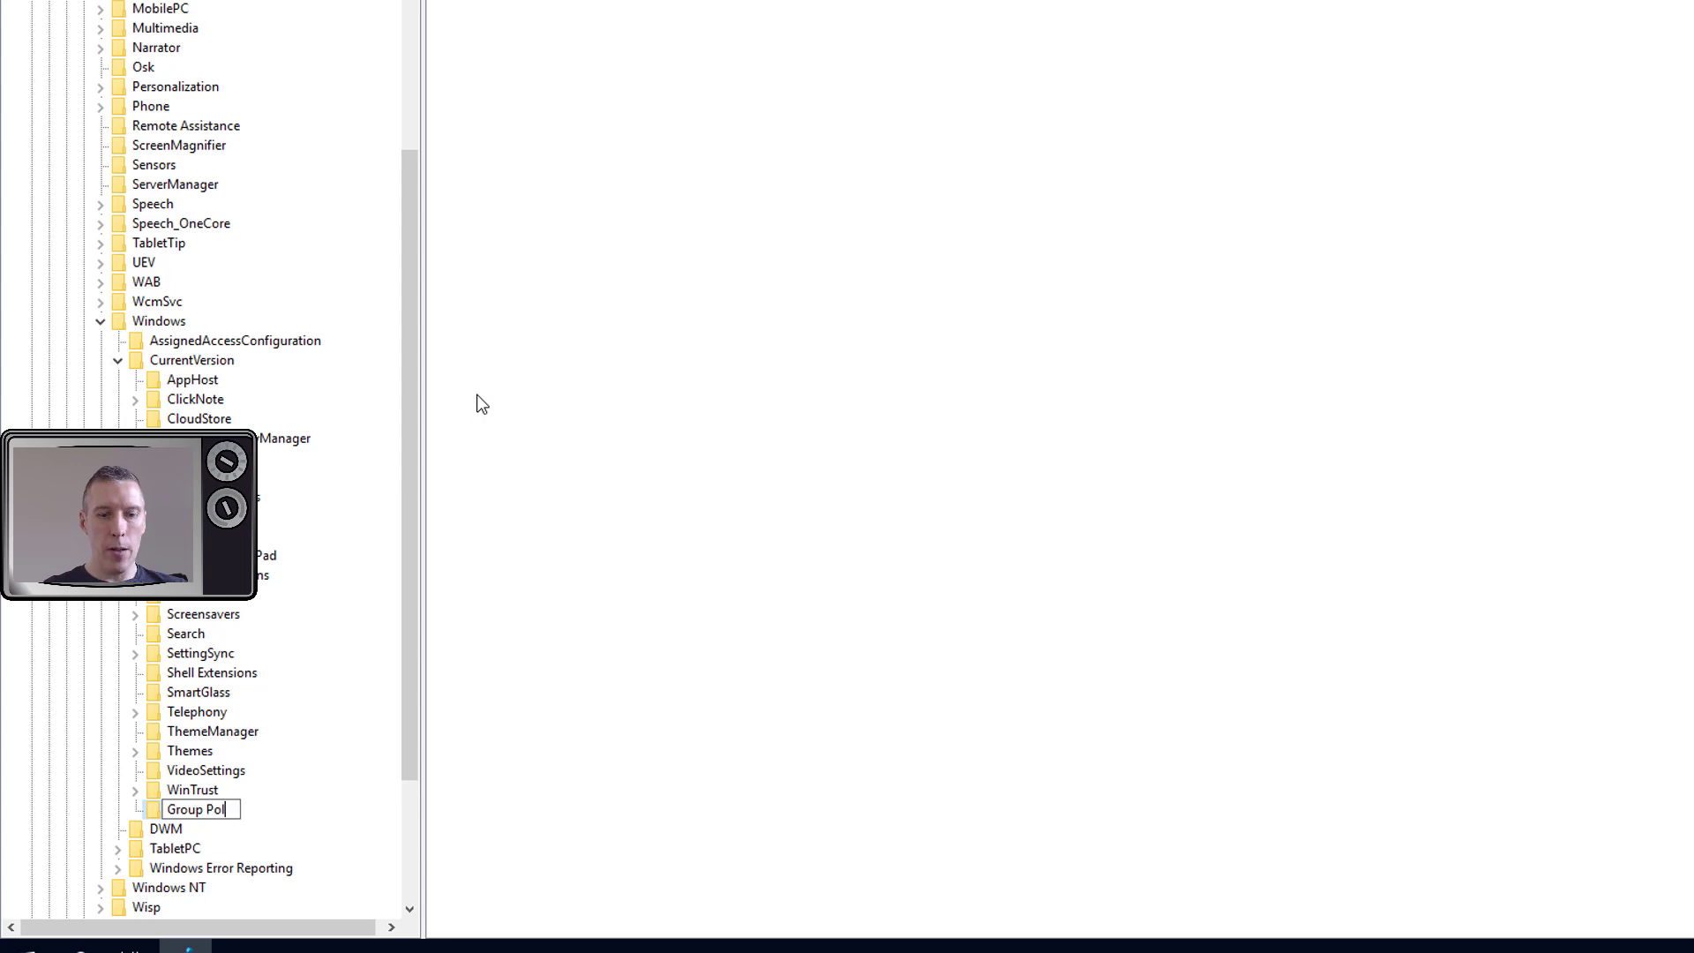
type("icy")
Confirm the Group Policy key name and create a State subkey beneath it
key("Return")
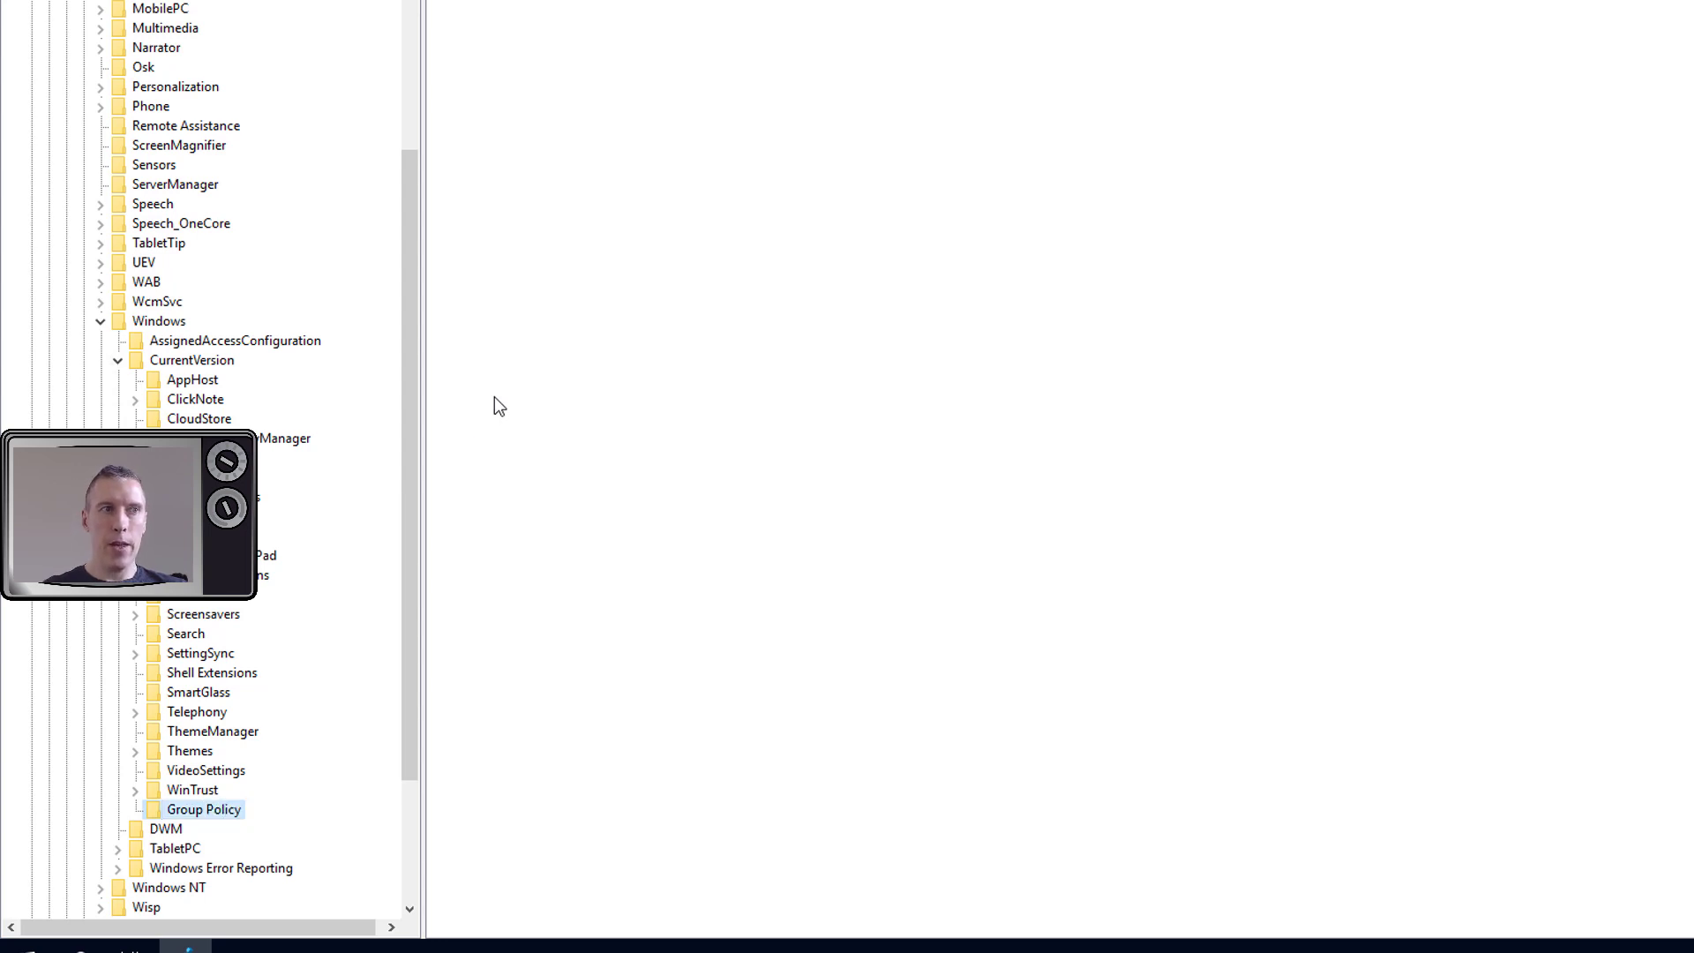
right_click(217, 809)
mouse_move(305, 628)
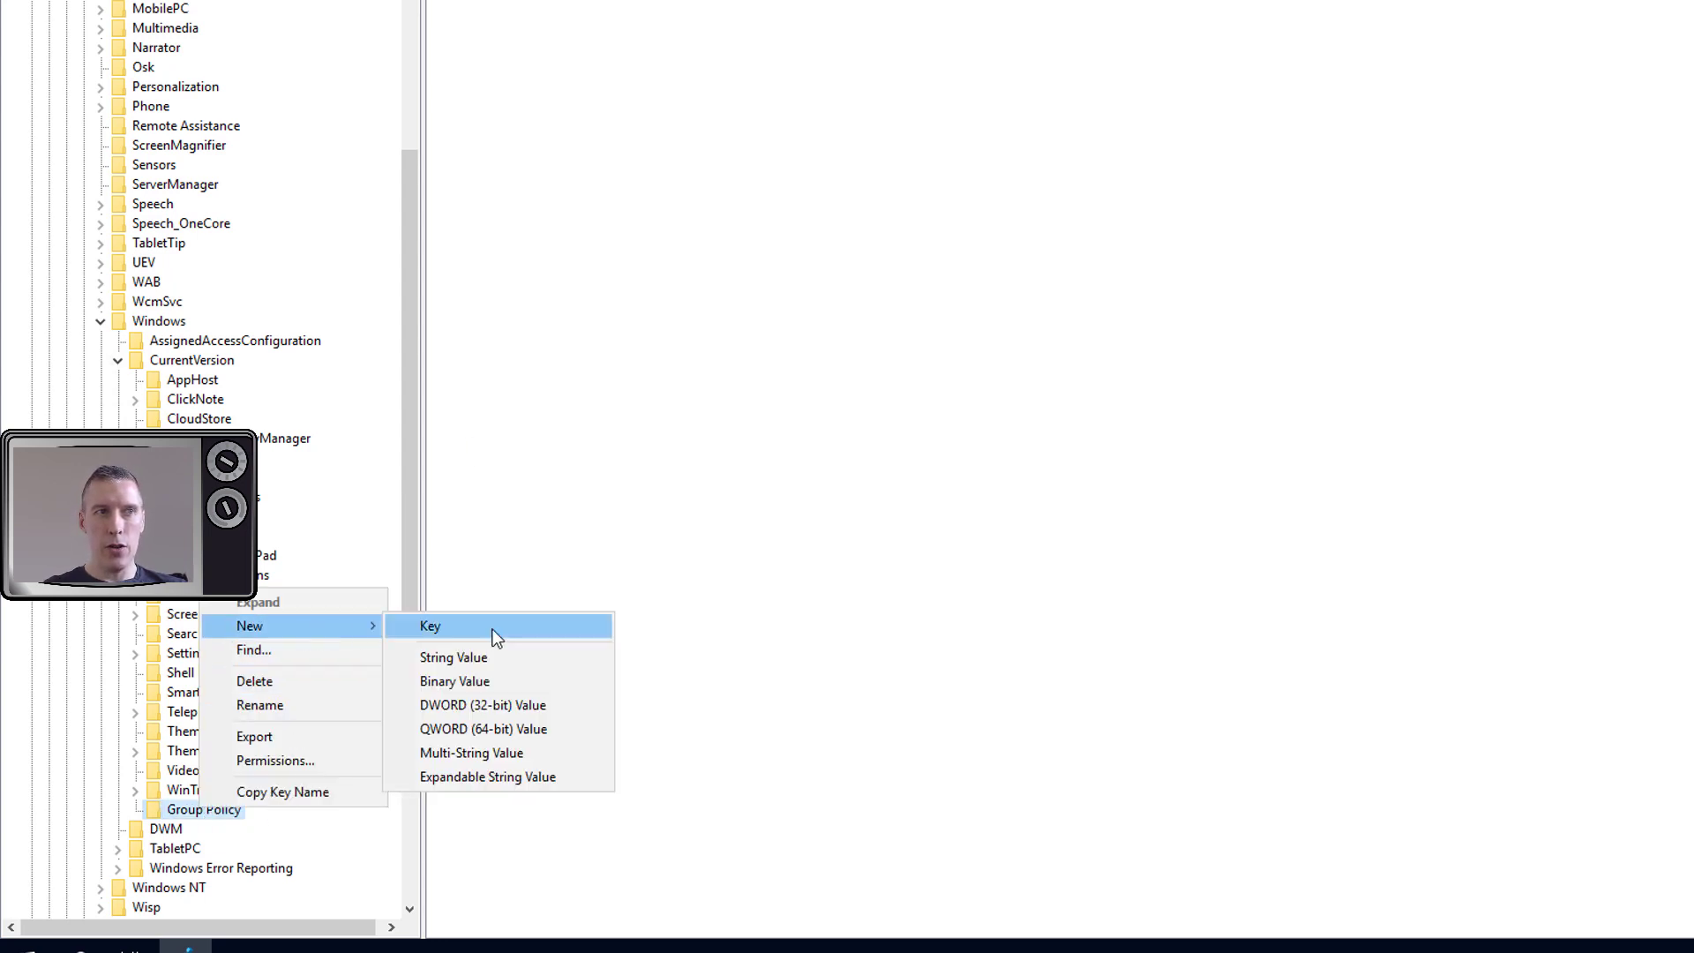
left_click(492, 626)
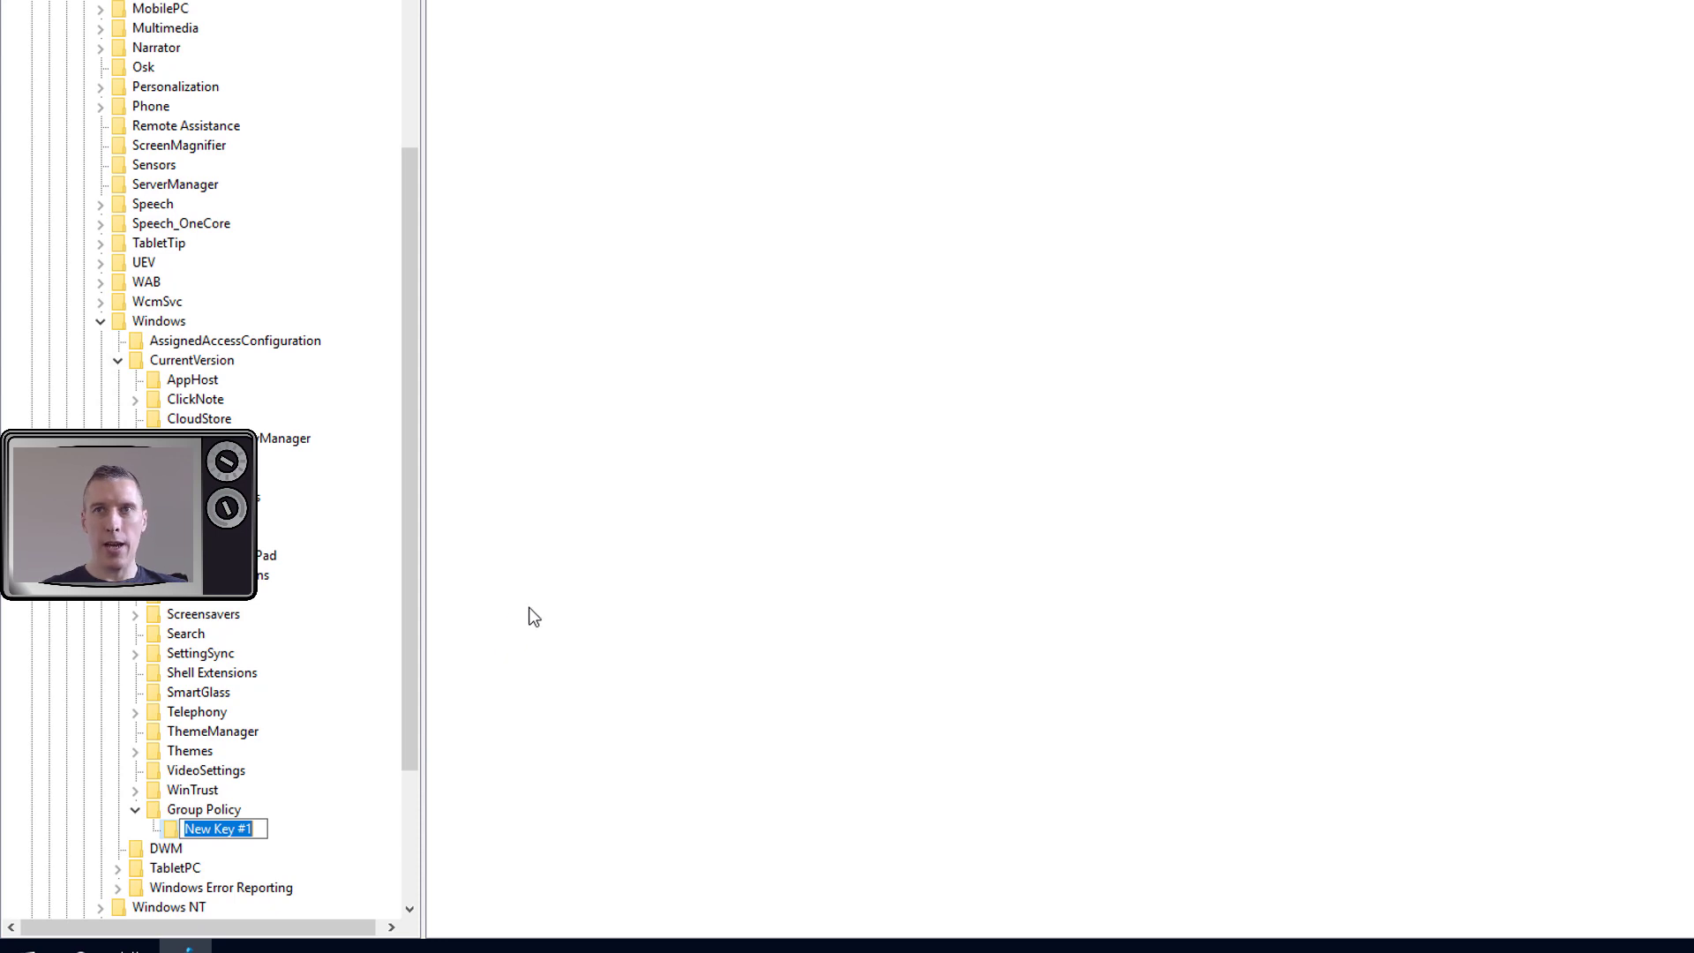
type("State")
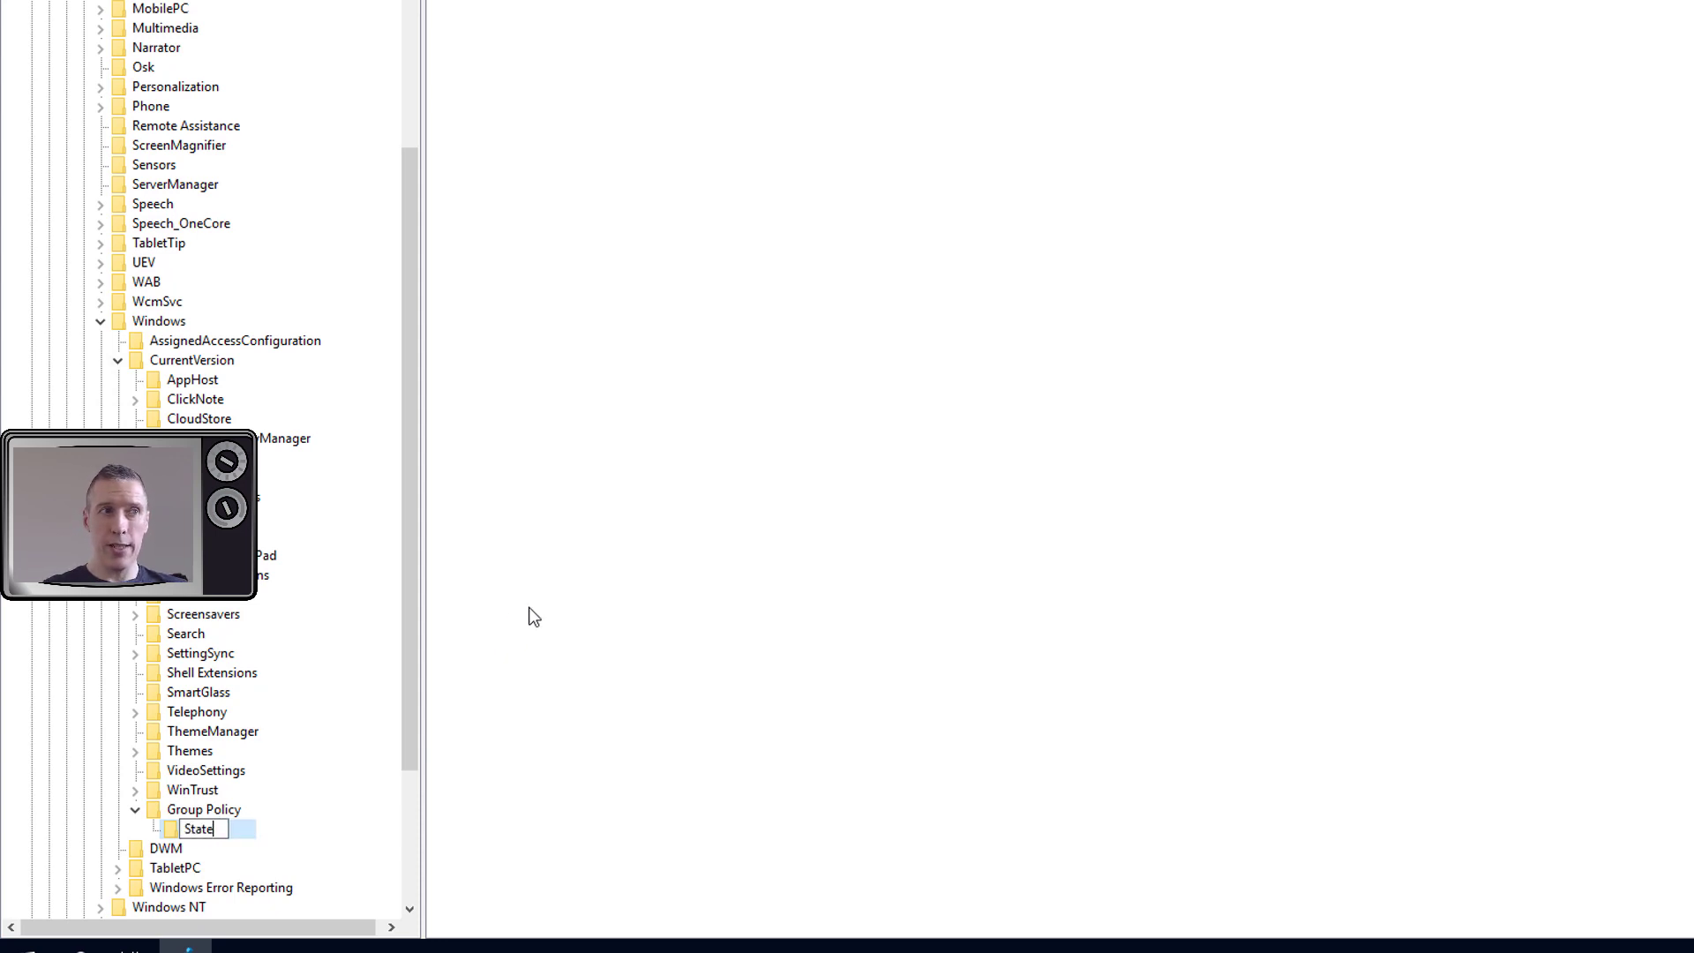
key("Return")
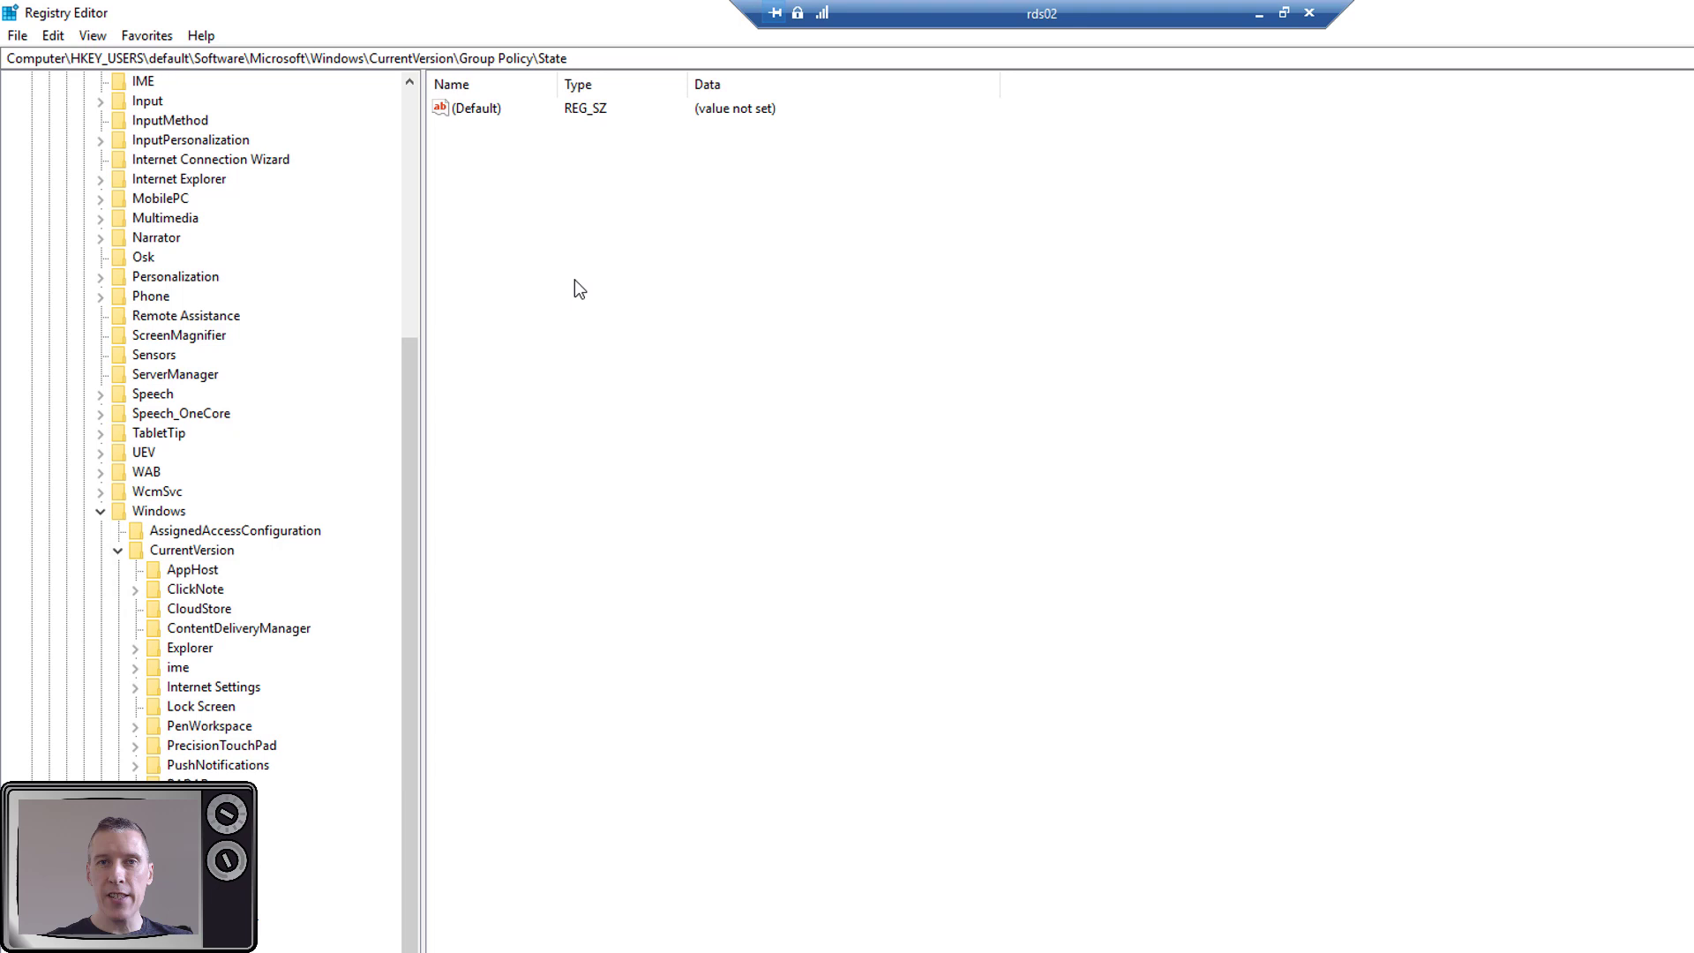
Add a DWORD (32-bit) value NextRefreshMode set to 2 in the State key
right_click(574, 280)
mouse_move(615, 295)
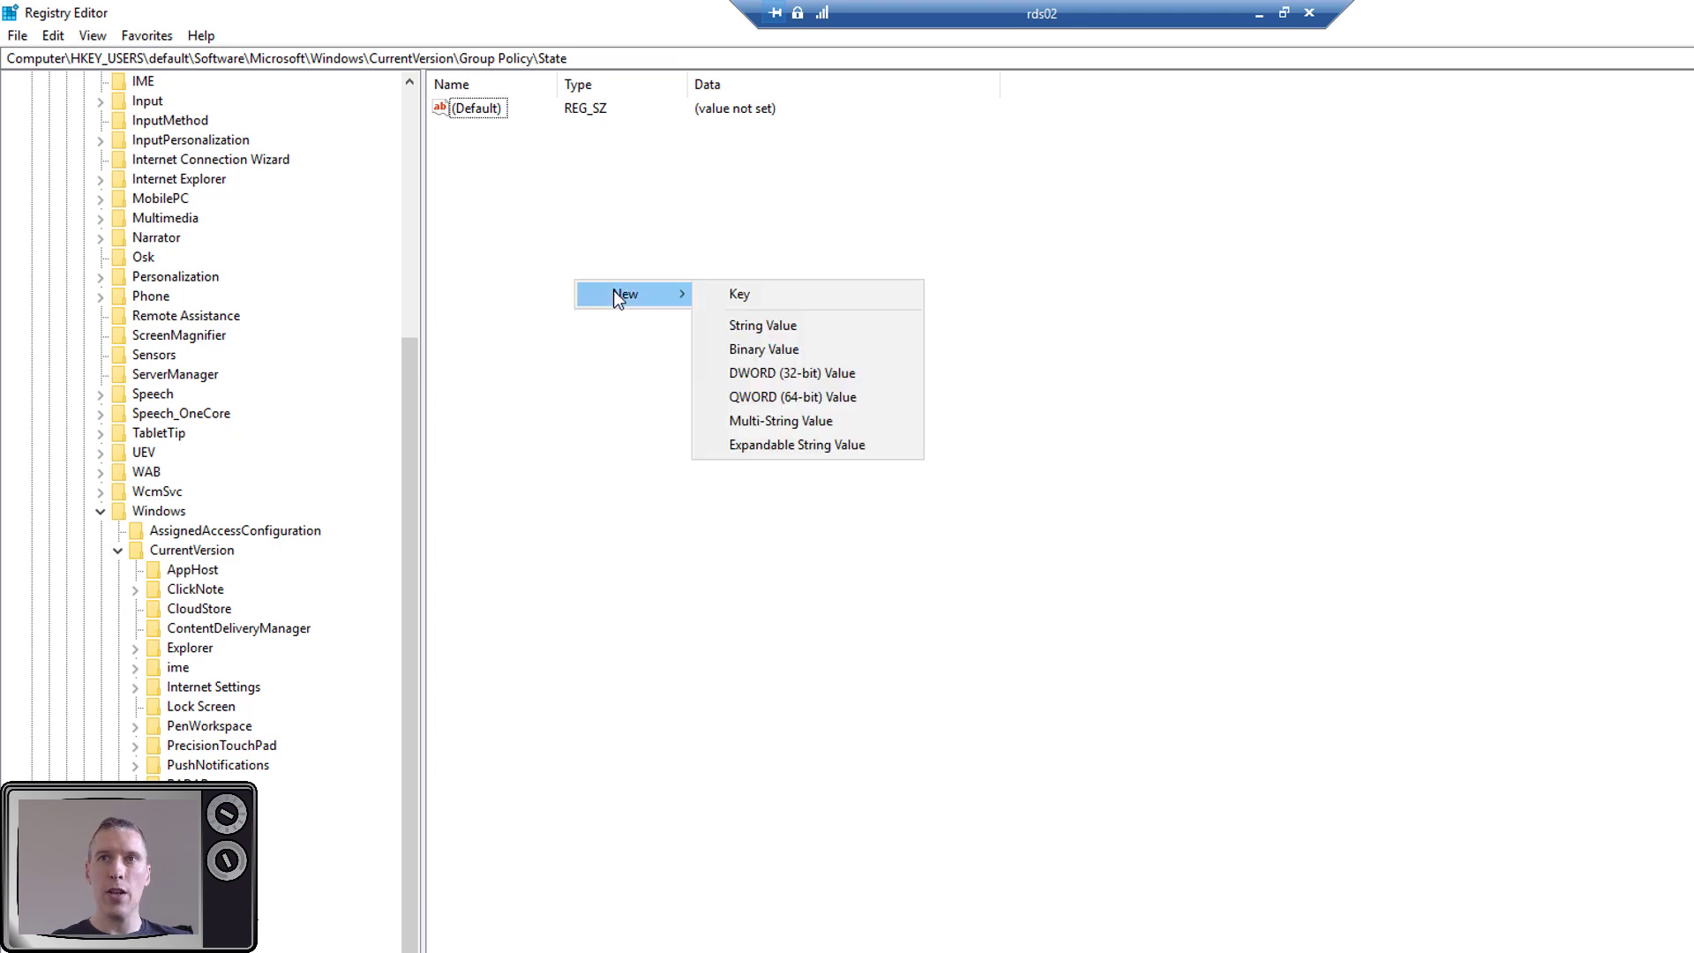
left_click(756, 373)
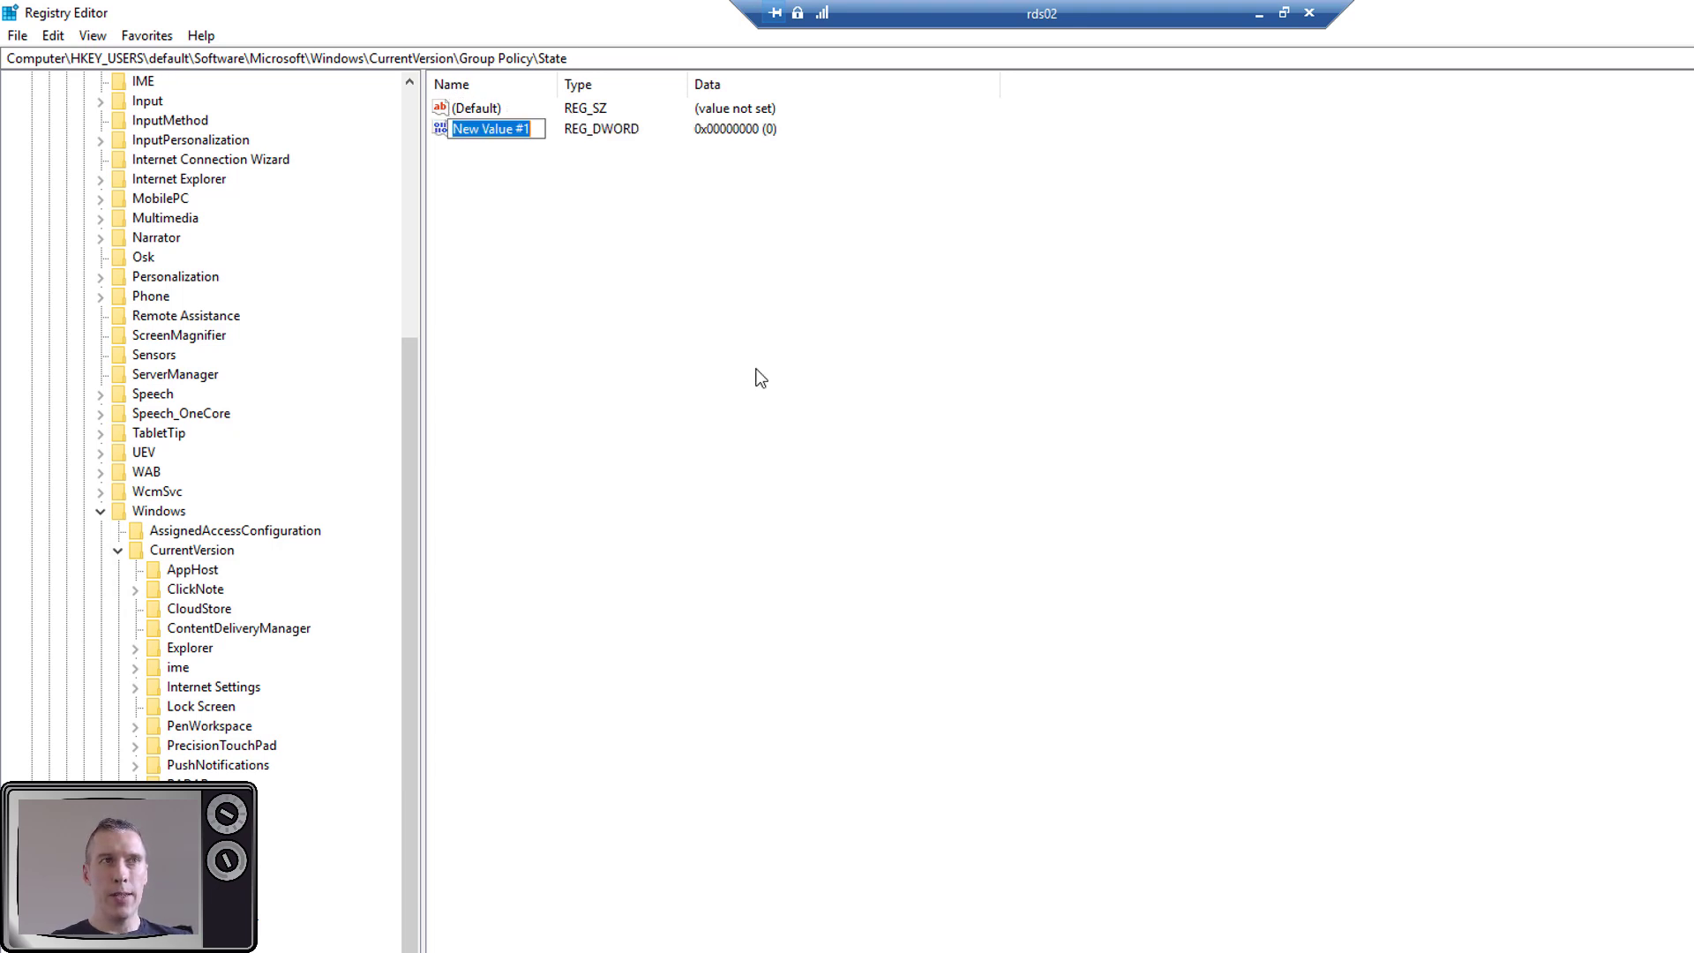
type("NextRef")
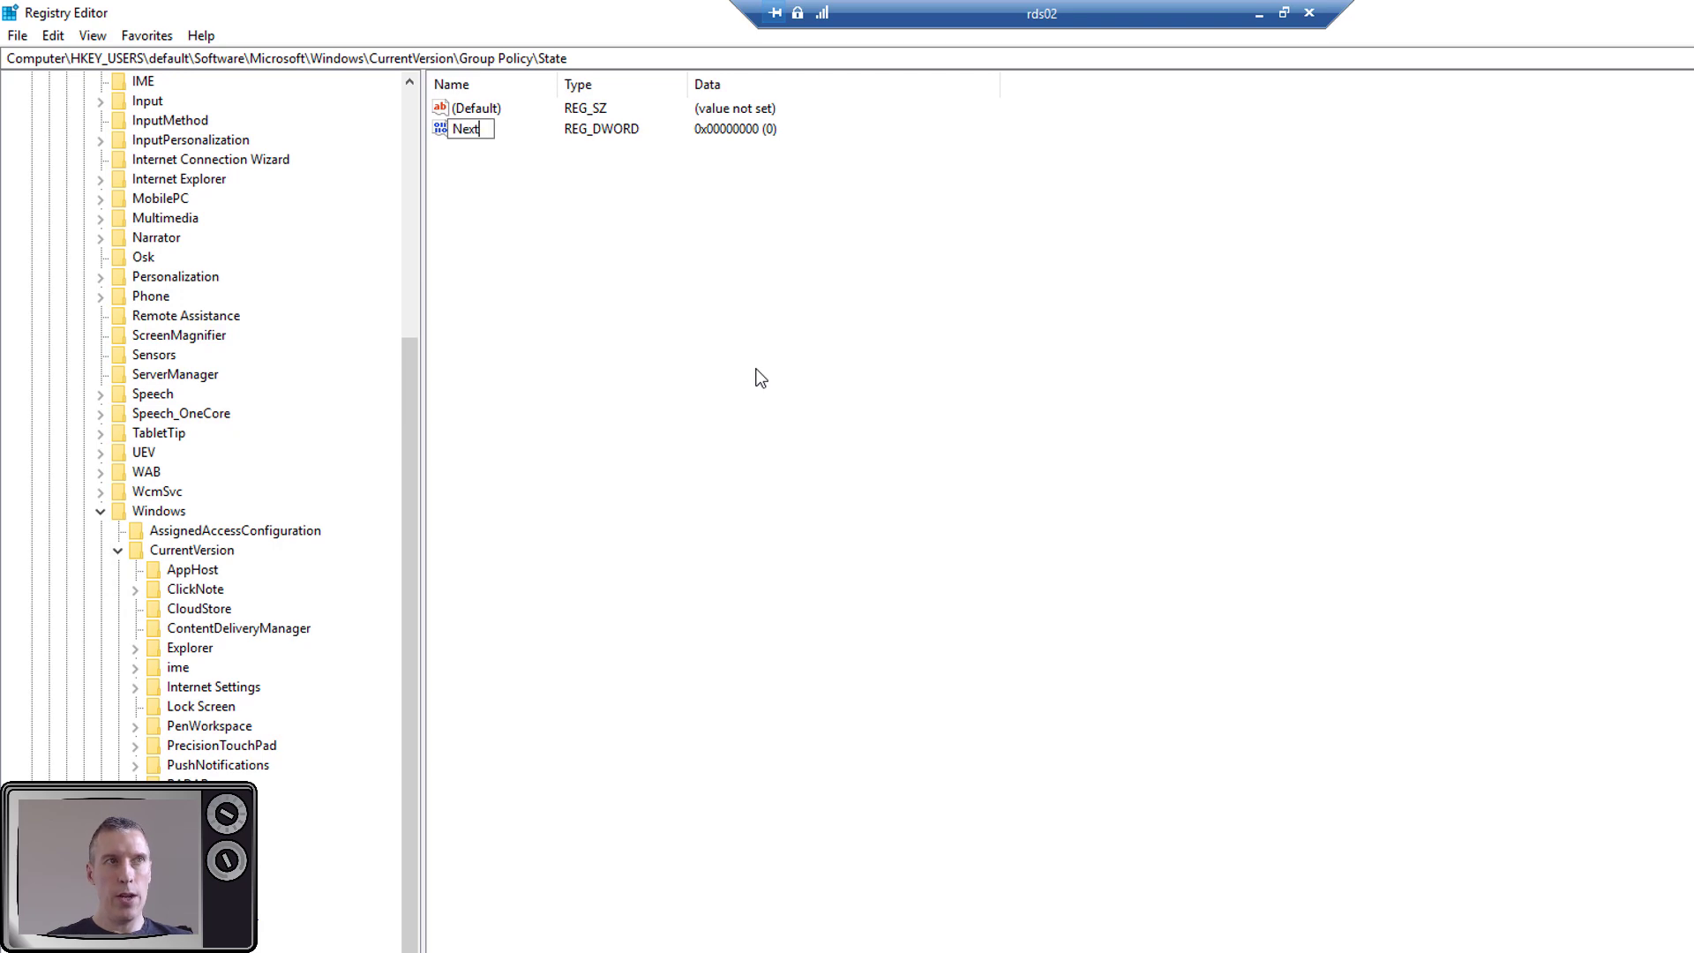
type("reshMode")
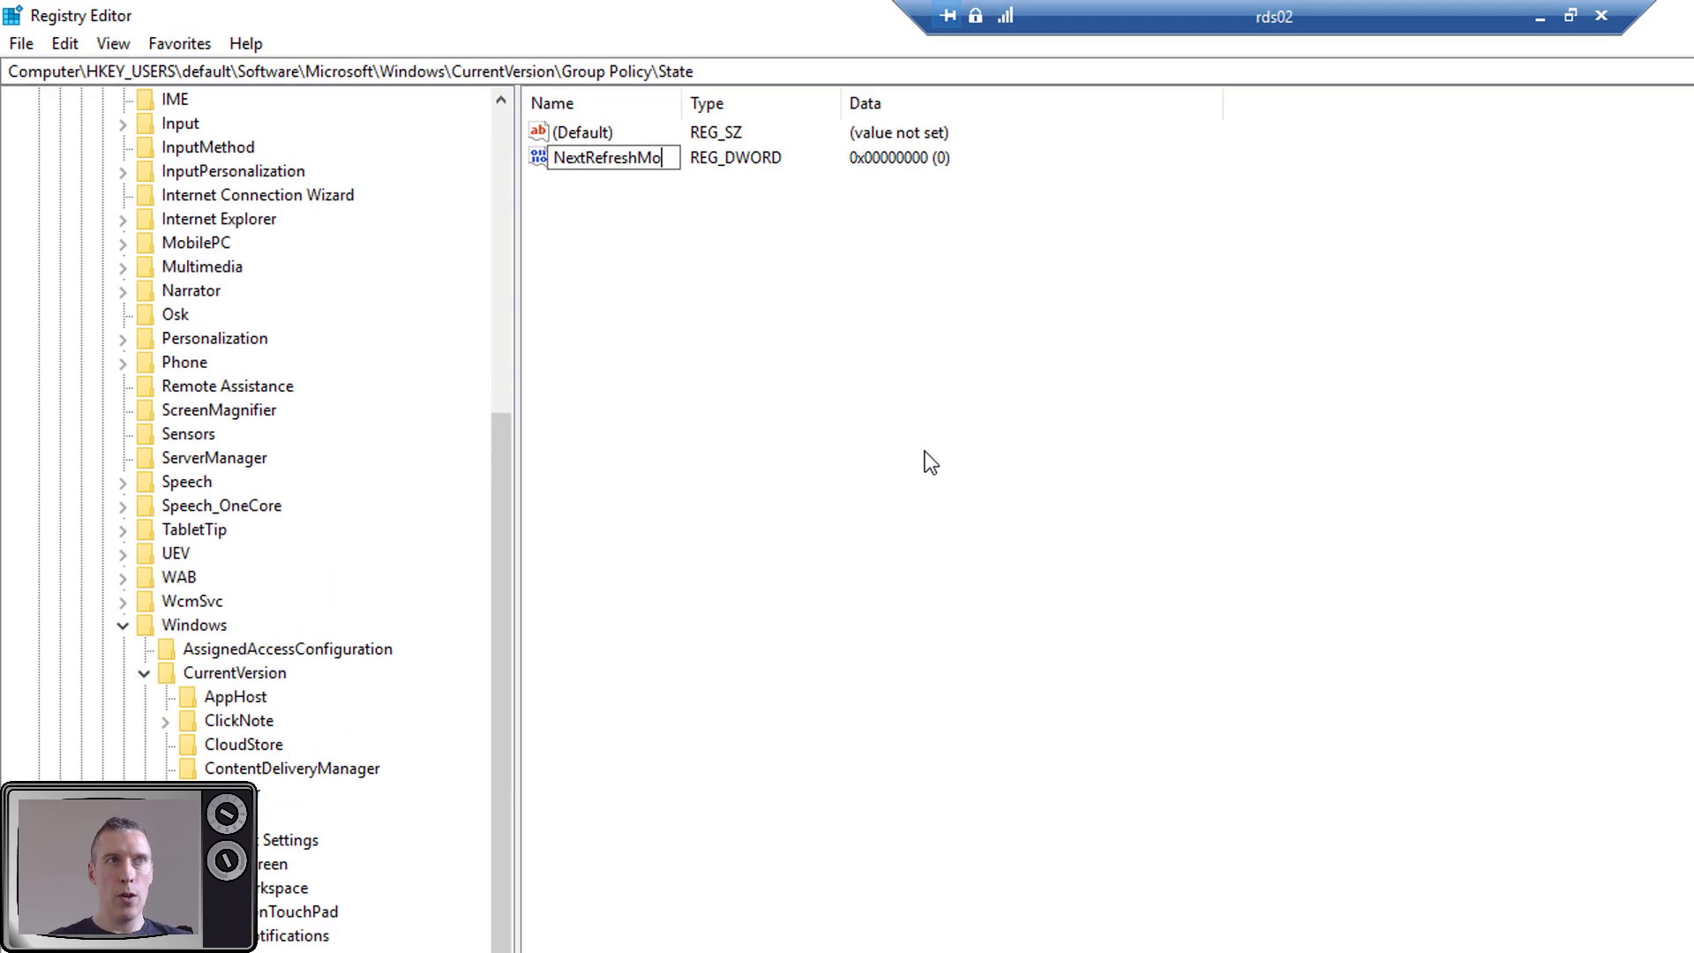
key("Return")
key("Return")
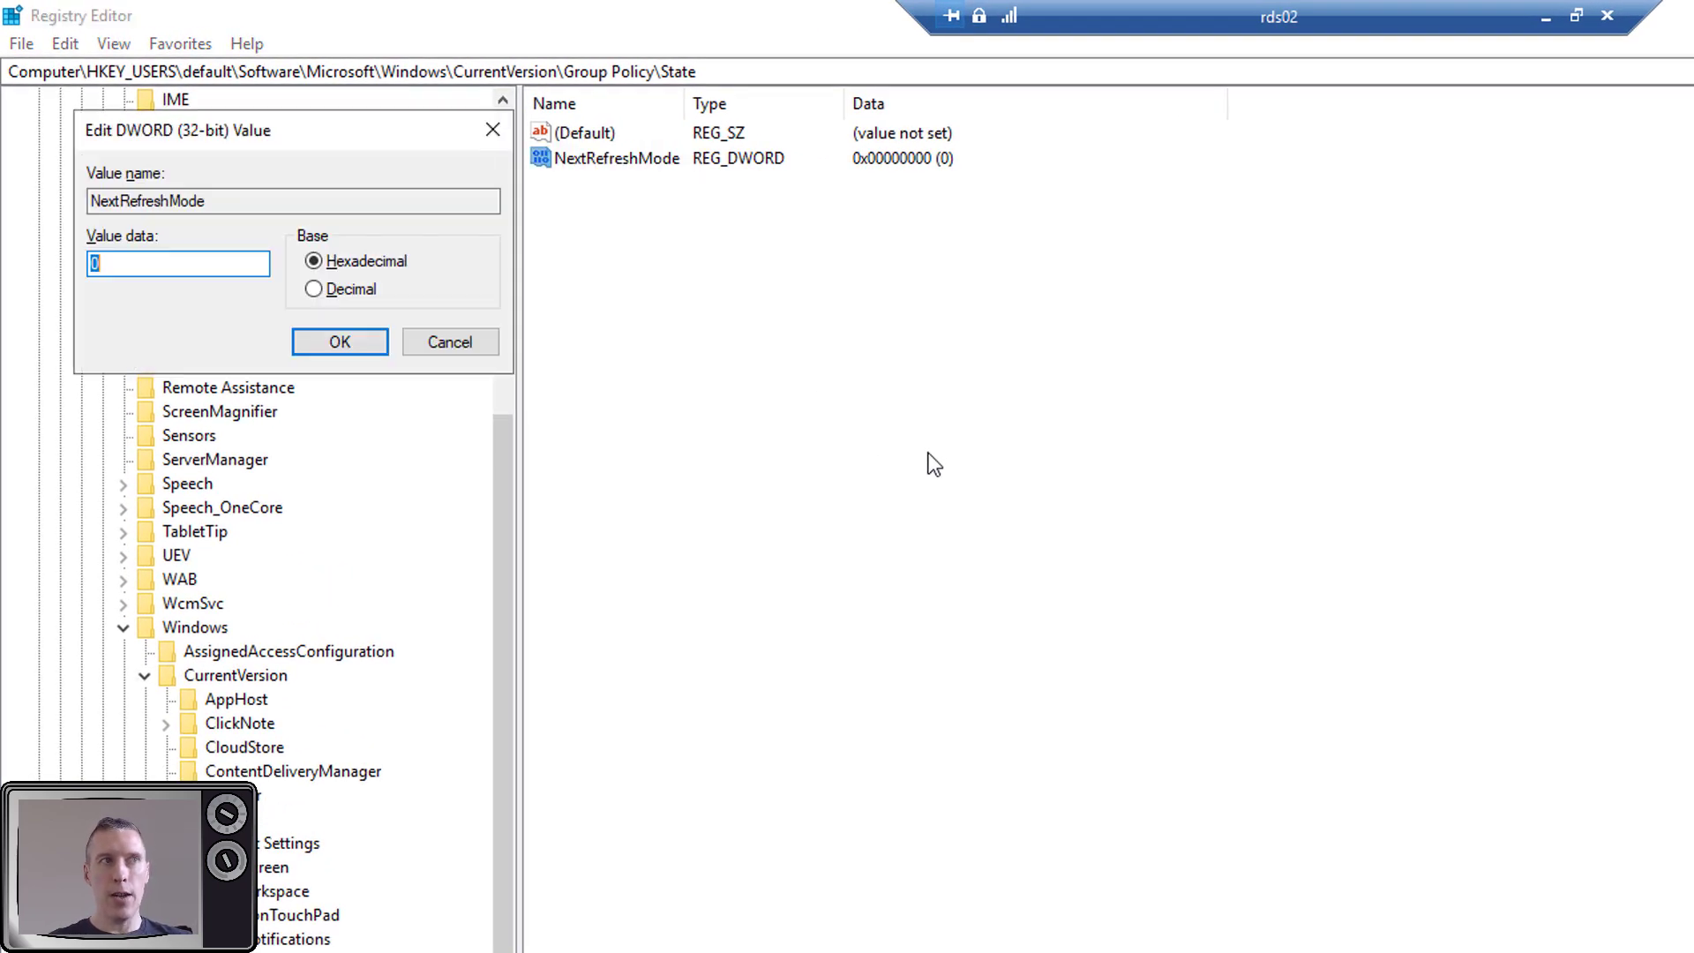
type("2")
key("Return")
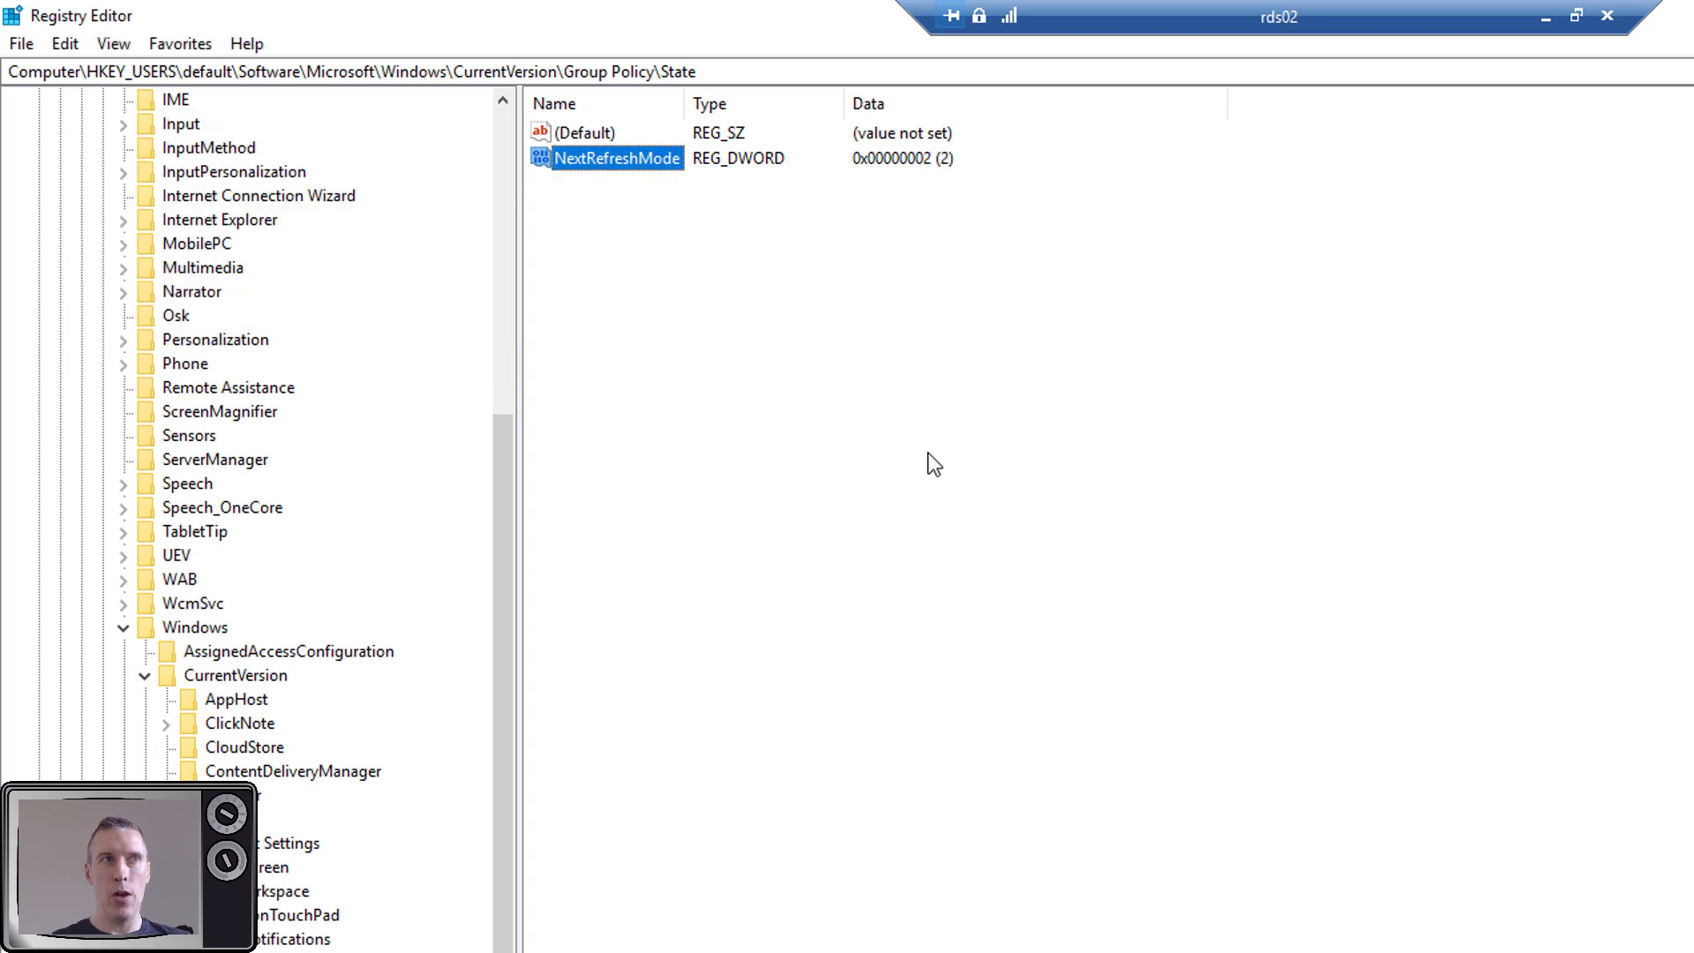
Add a second DWORD (32-bit) value named NextRefreshReason, left at 0
right_click(580, 280)
mouse_move(665, 291)
left_click(844, 390)
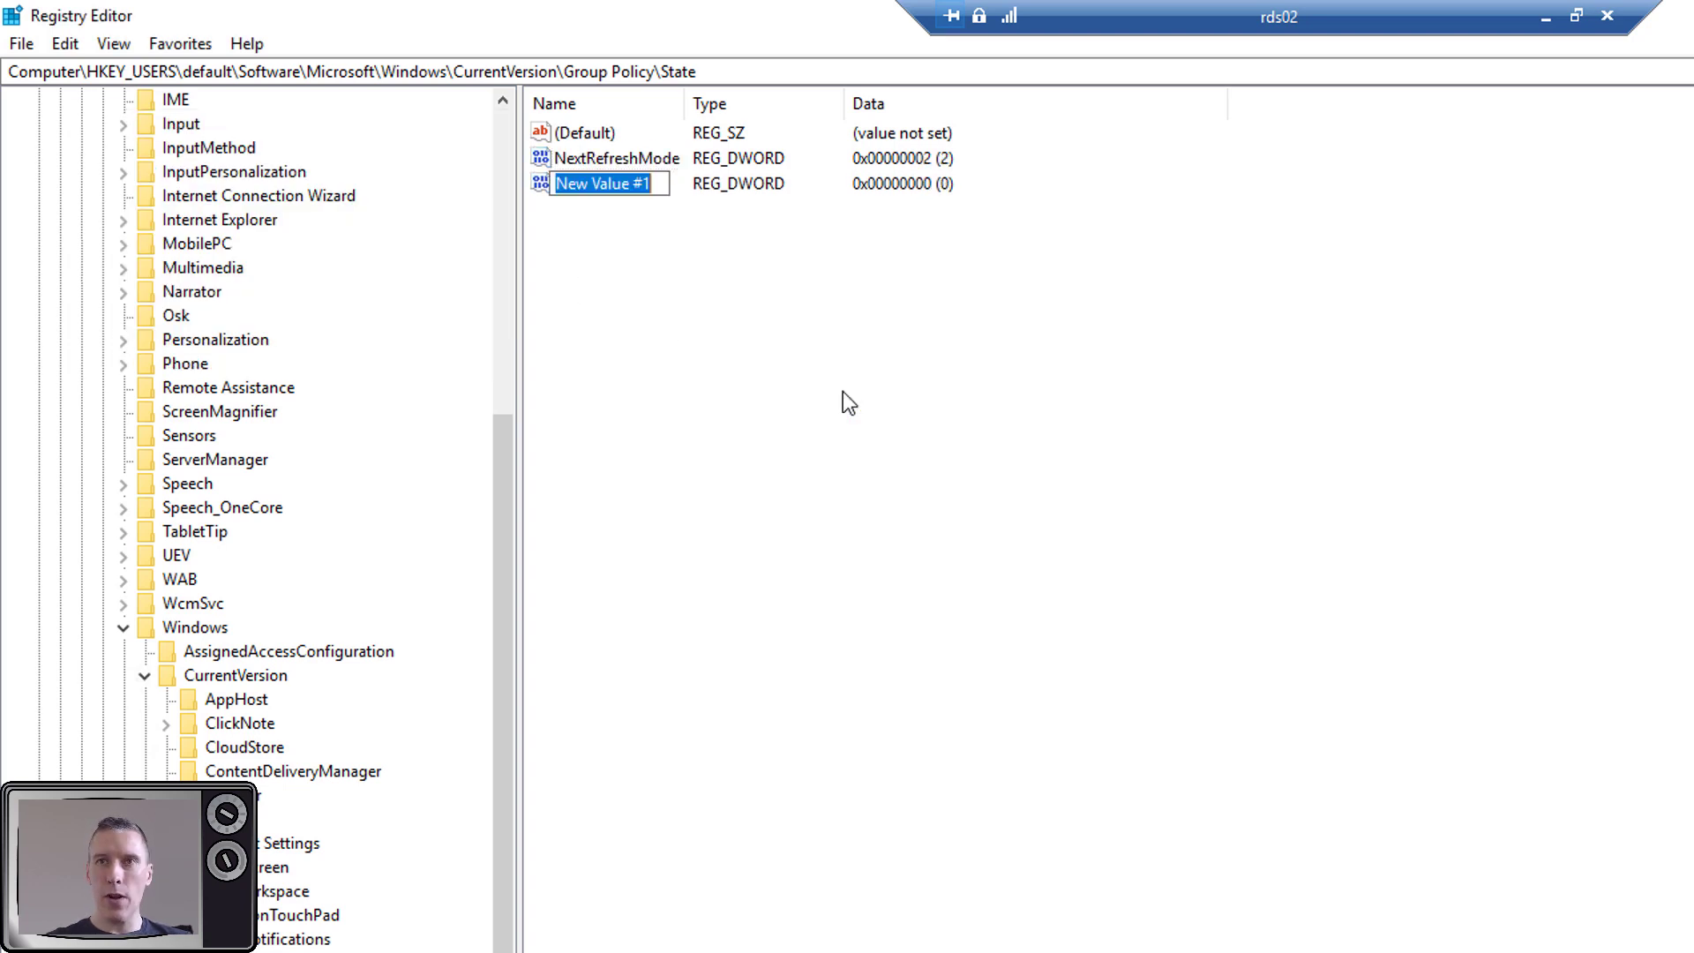
type("NextRef")
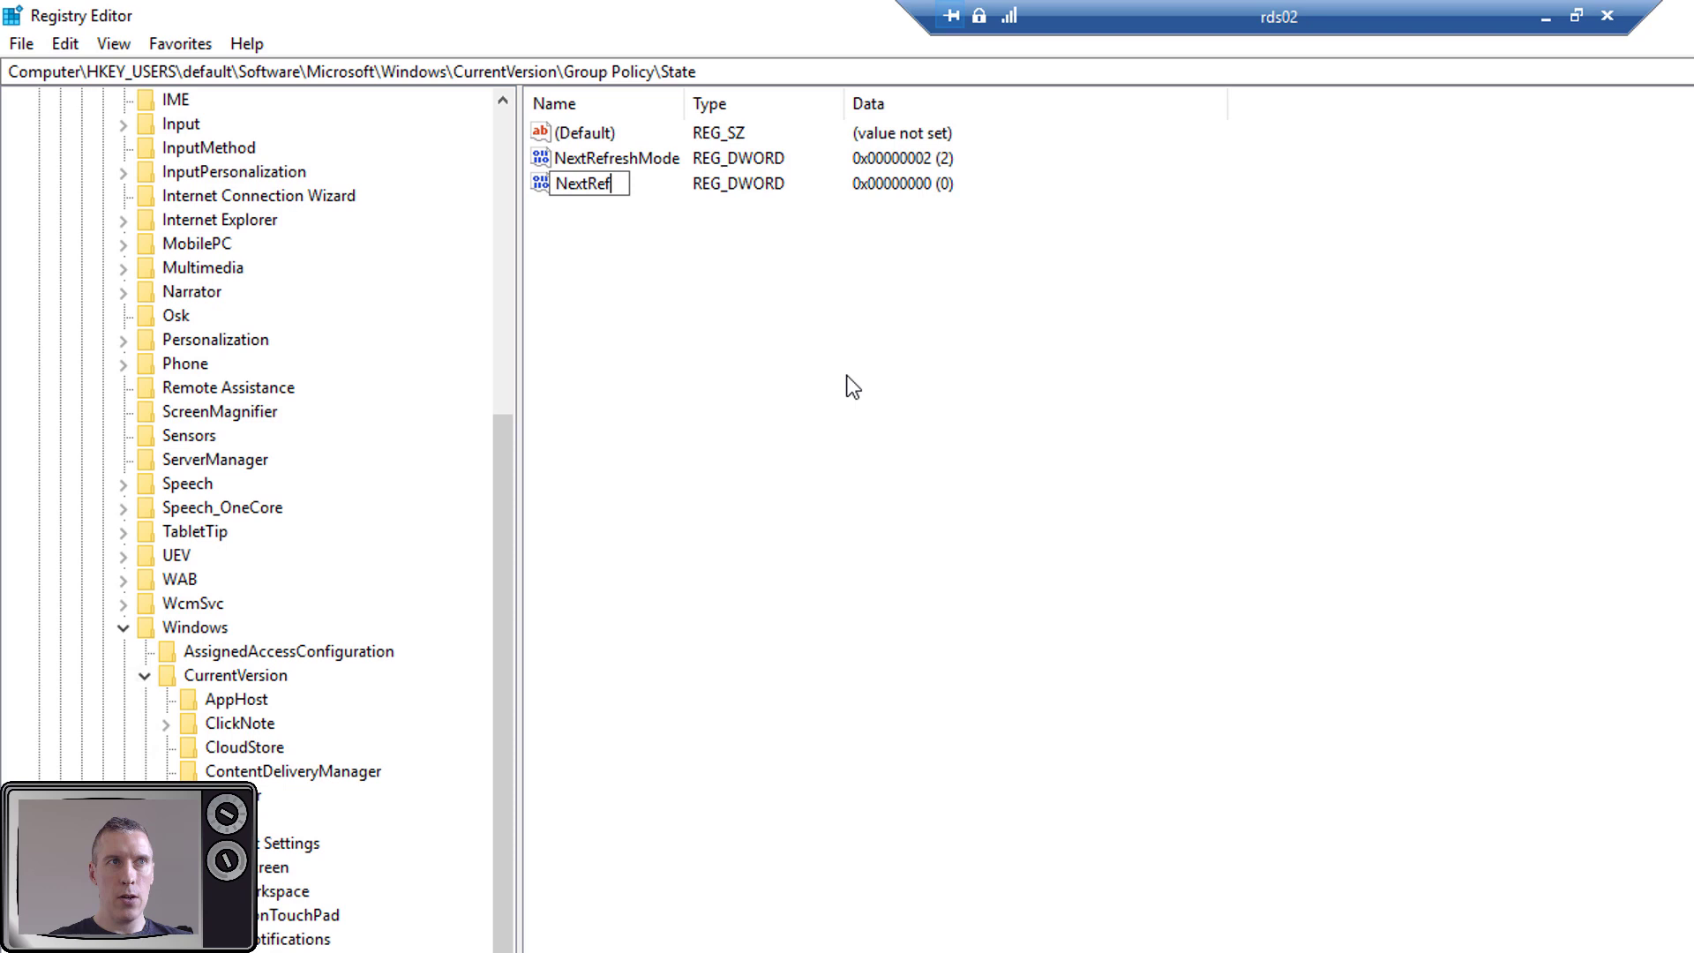
type("reshReason")
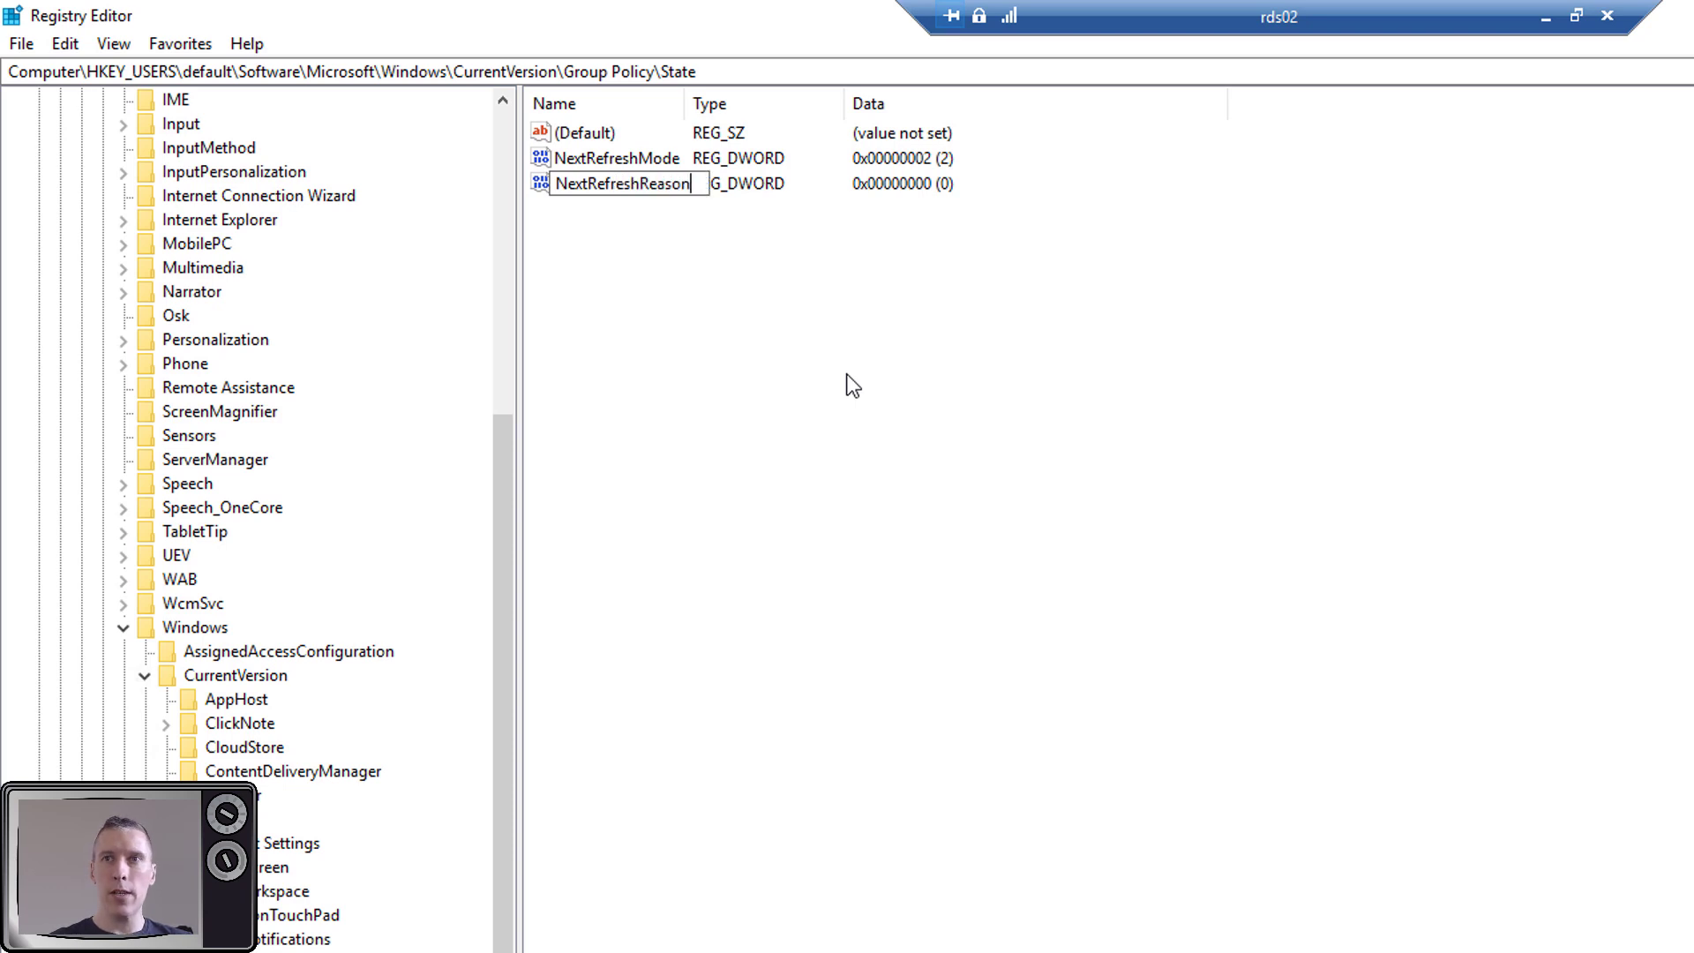
key("Return")
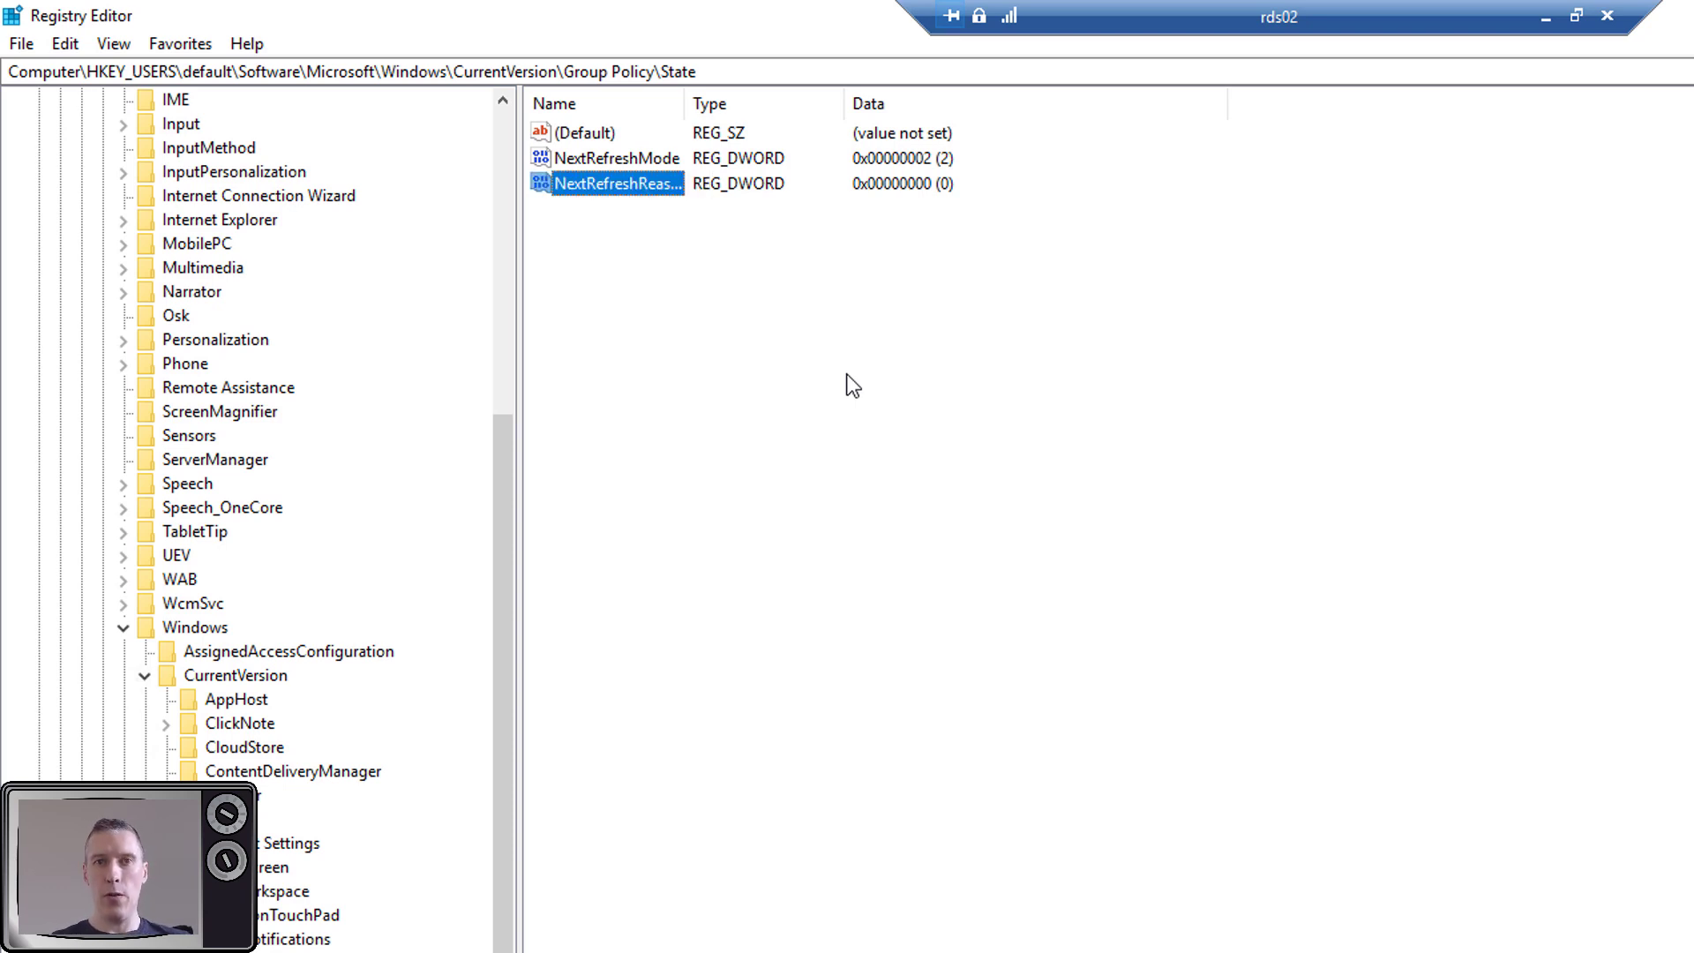
left_click_drag(500, 528, 492, 272)
Unload the default user hive from HKEY_USERS, confirming the prompt
left_click(126, 244)
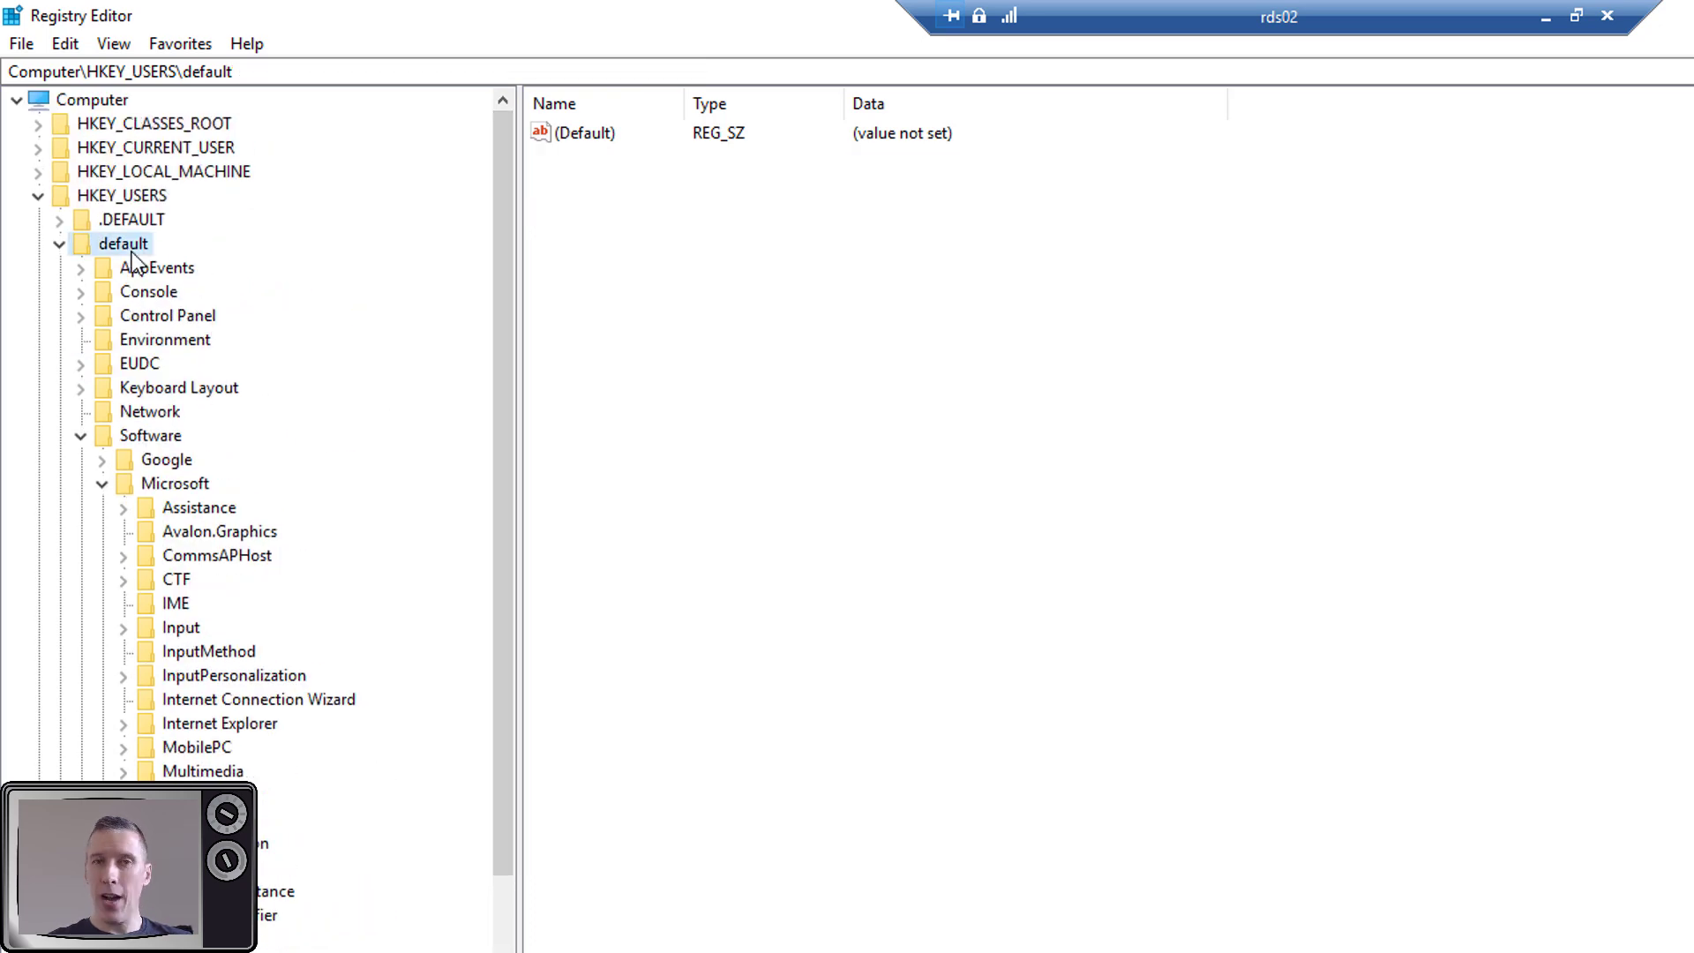
left_click(21, 44)
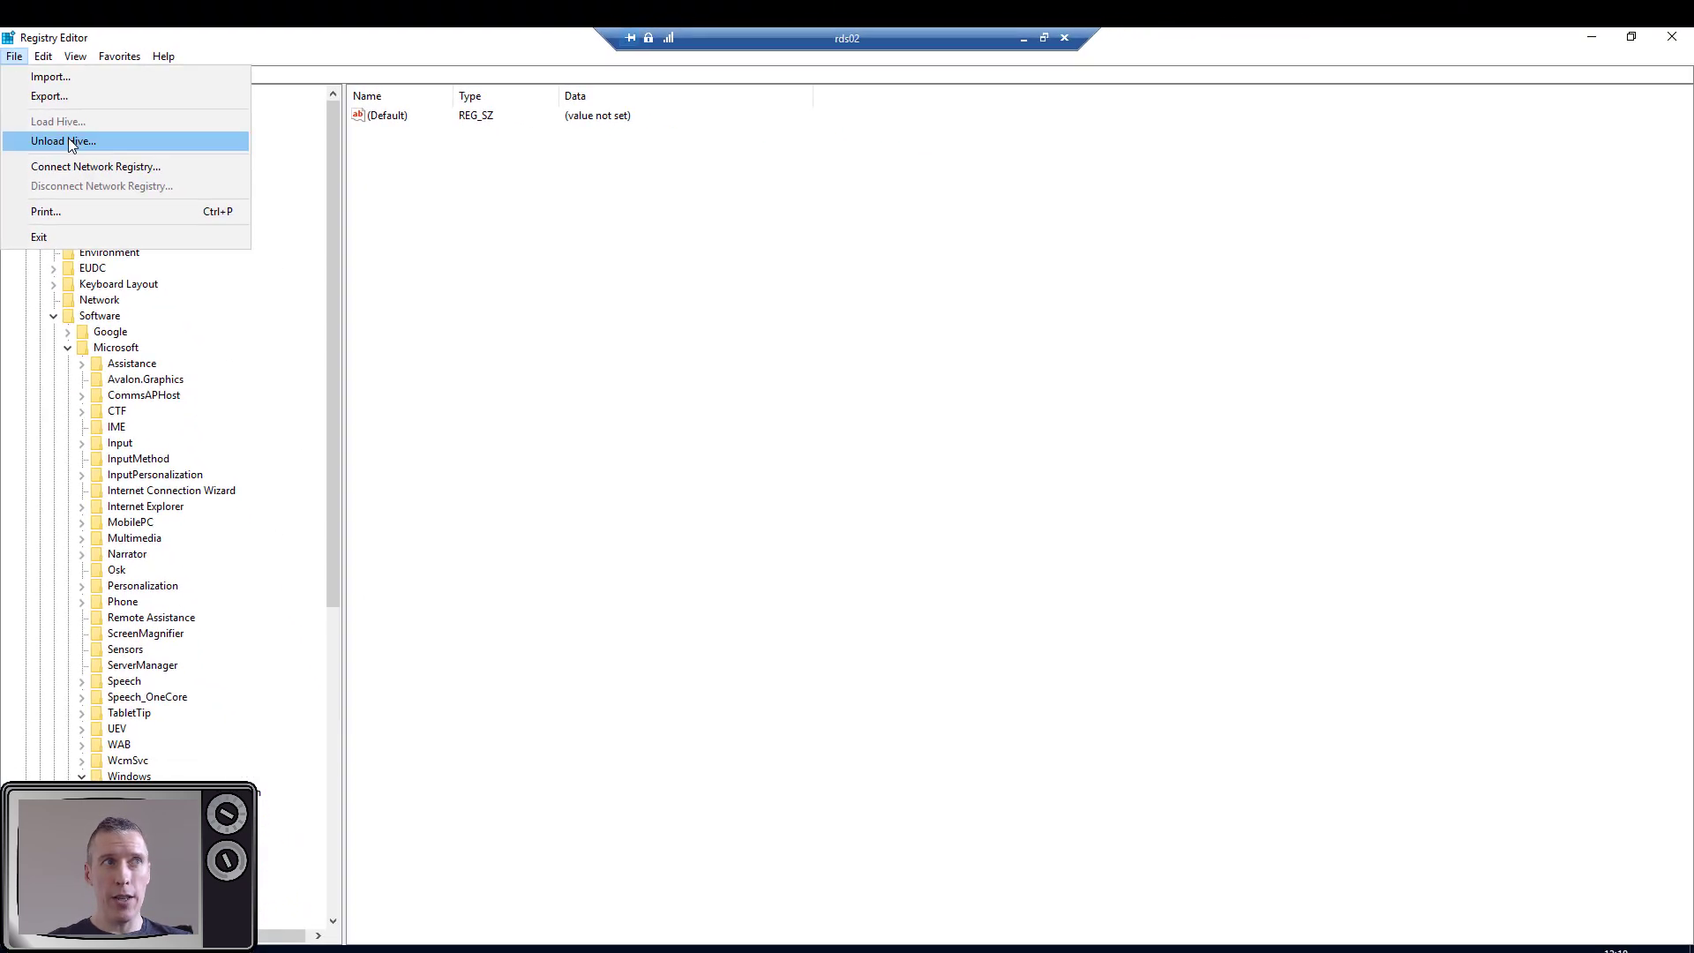
left_click(70, 142)
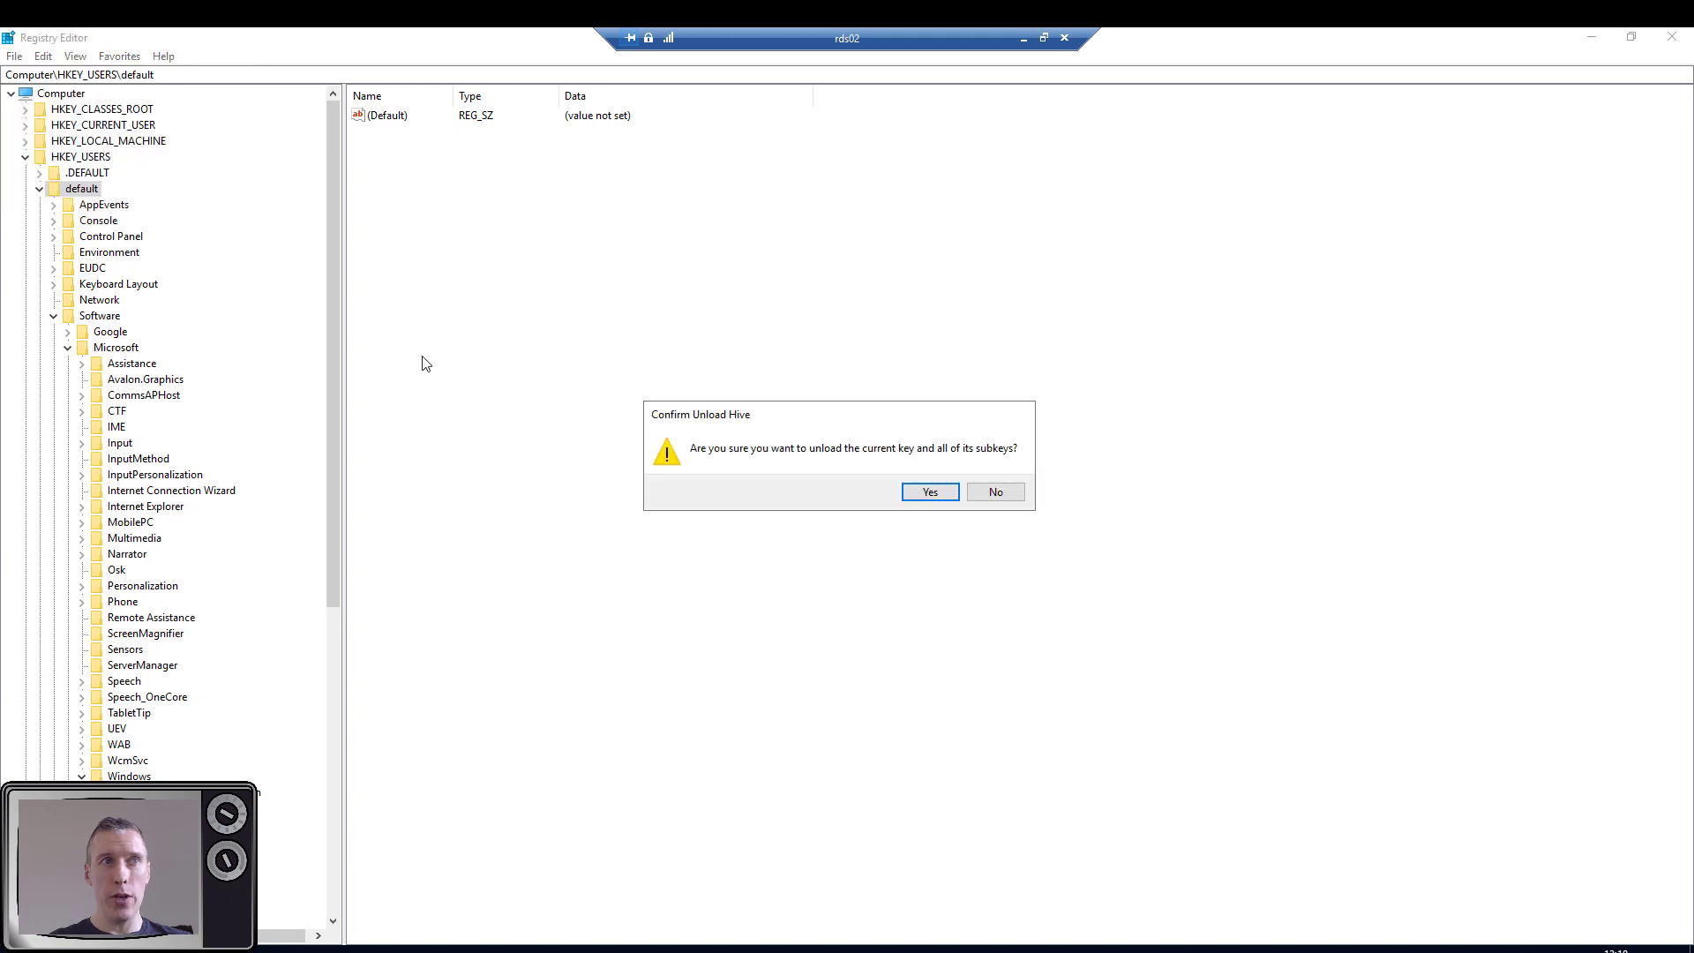
left_click(922, 490)
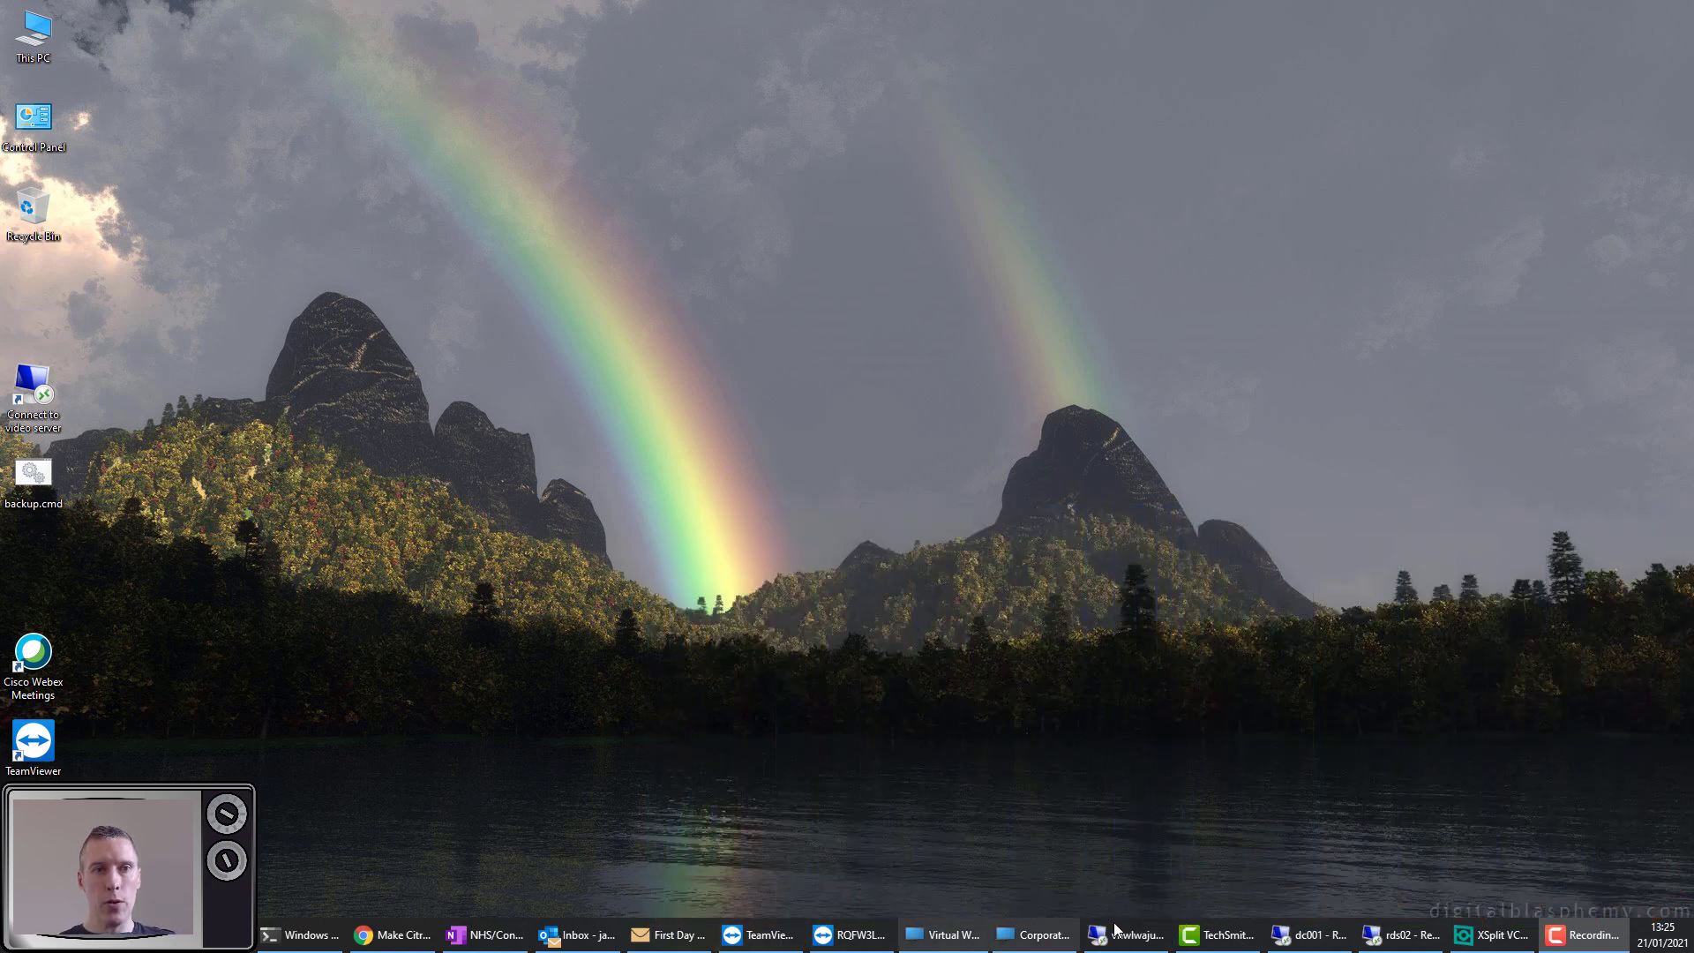
Switch to the dc001 session and open GPO A1 in the policy editor
left_click(1314, 934)
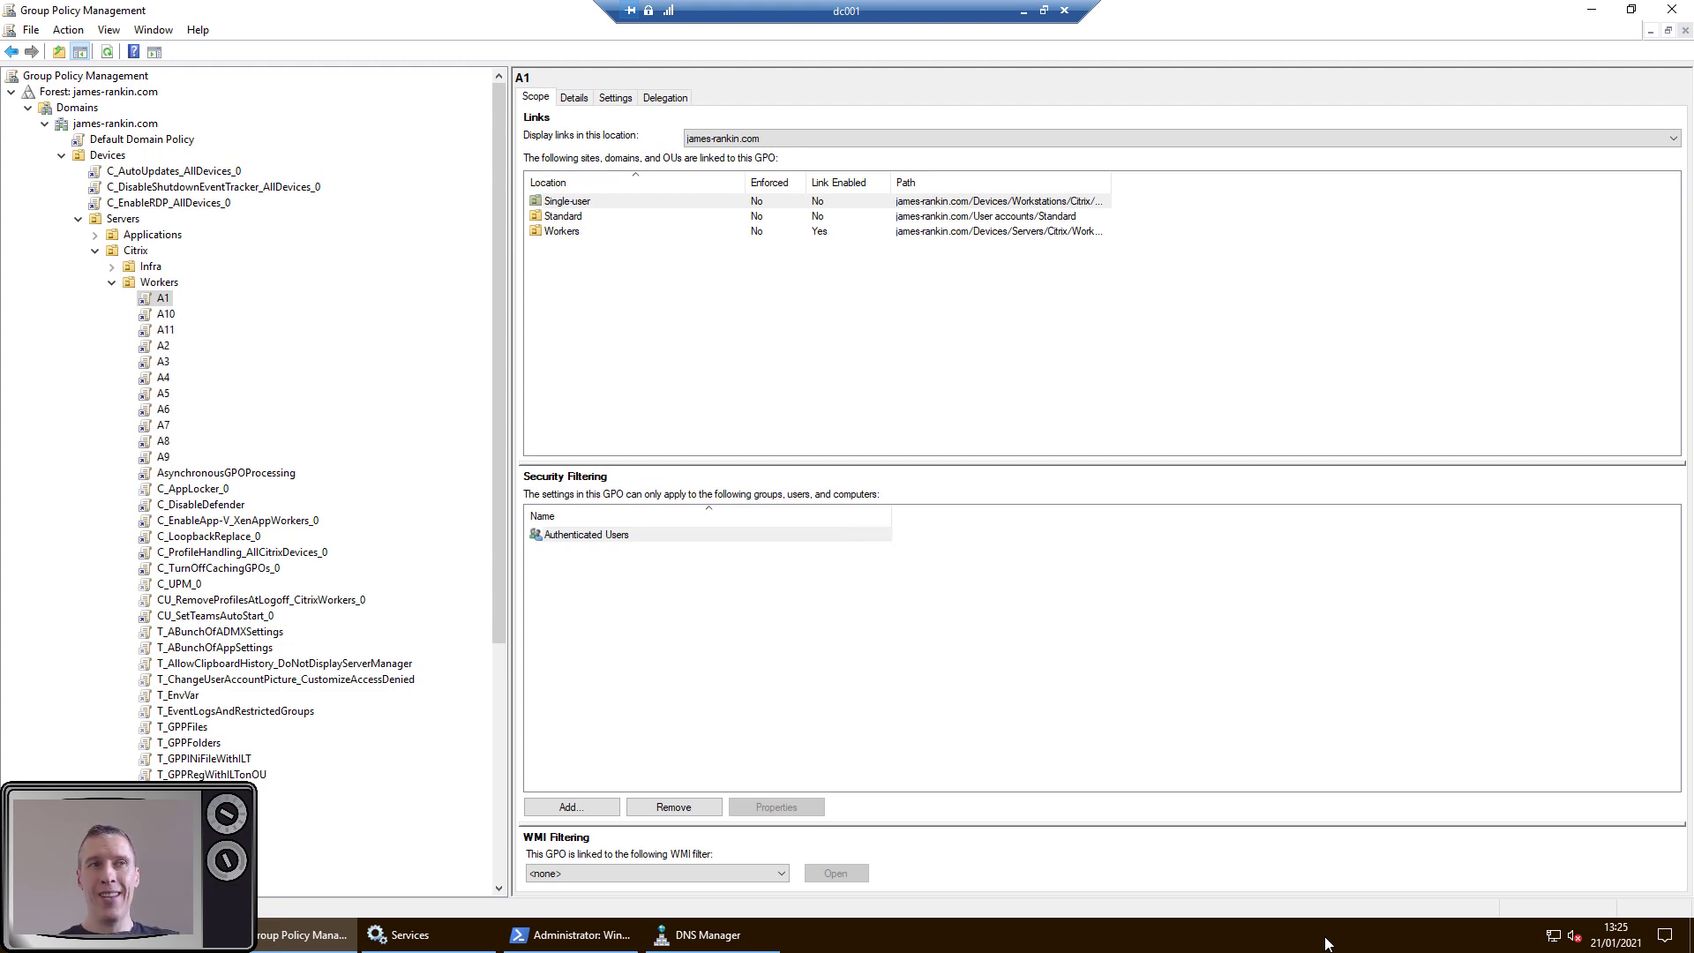
right_click(165, 299)
left_click(199, 305)
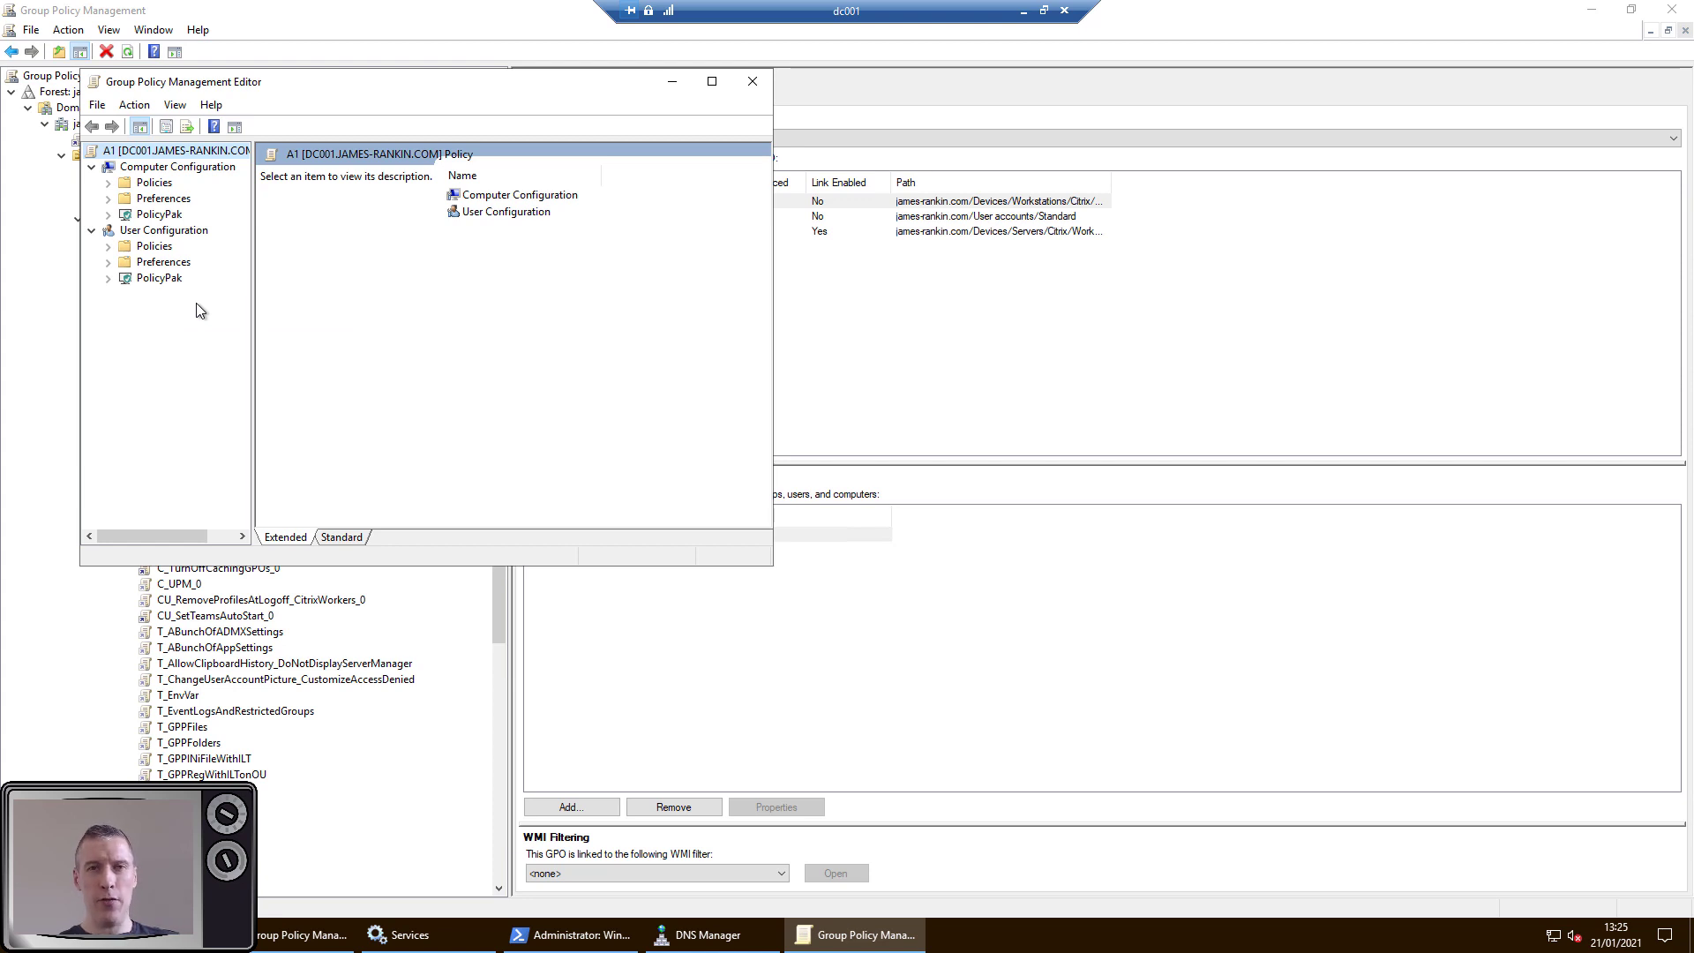
Check A1's computer Software installation node for packages, then close the editor
left_click(107, 182)
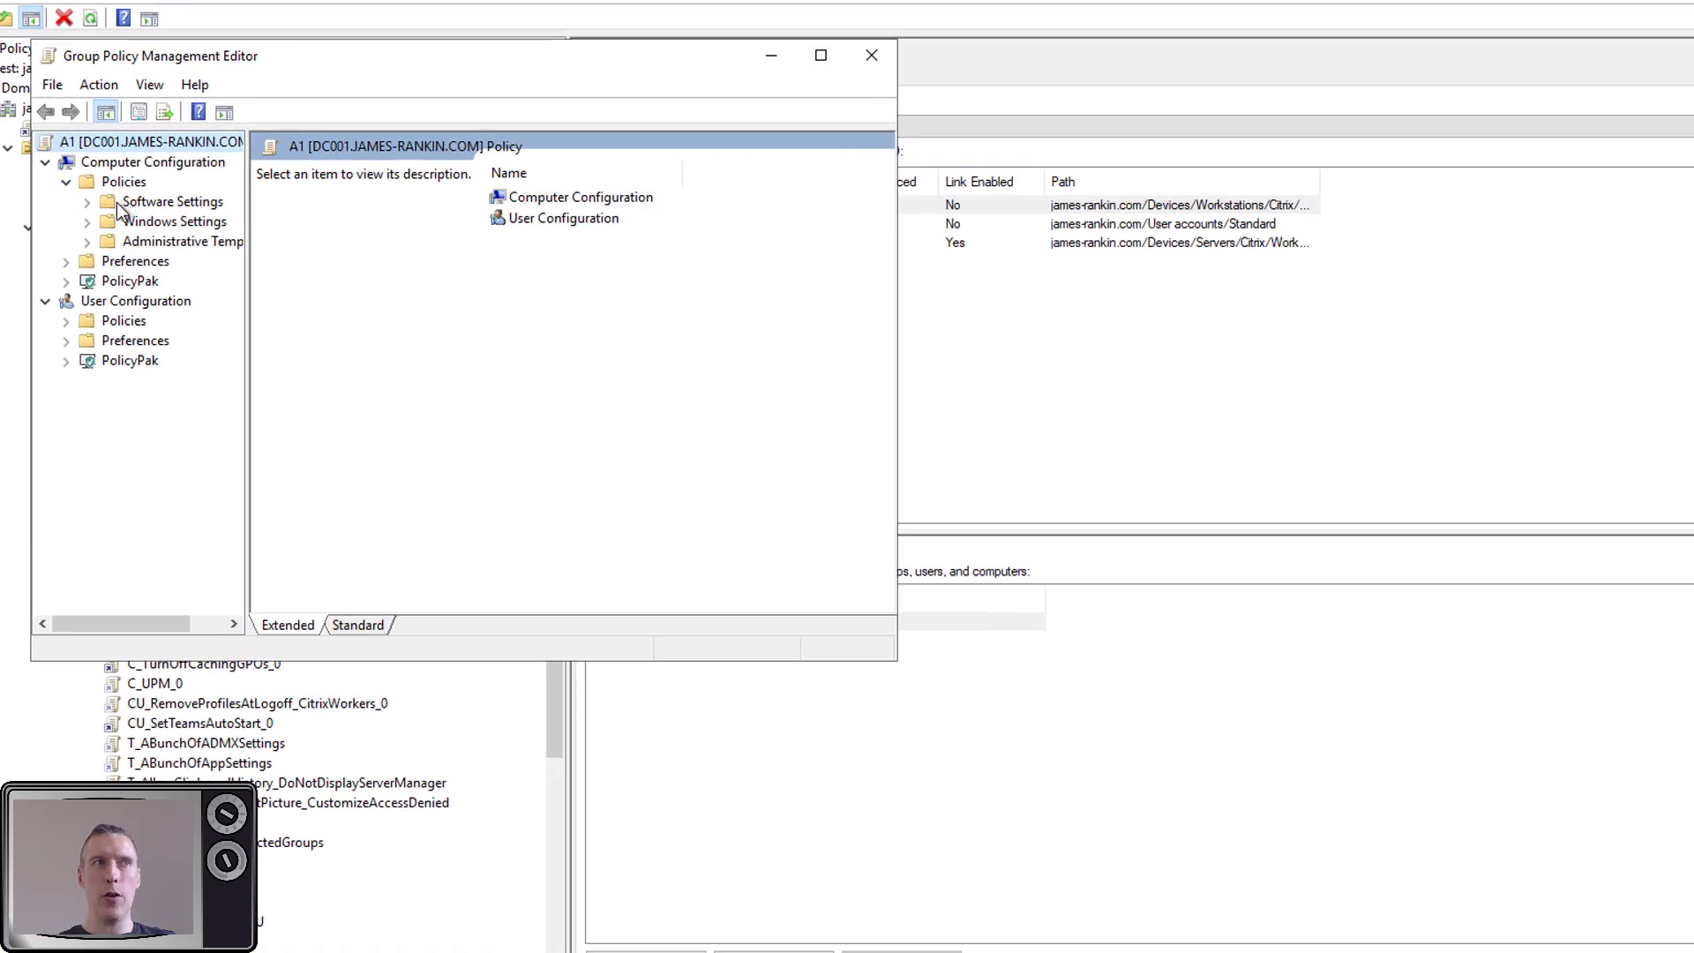
left_click(88, 202)
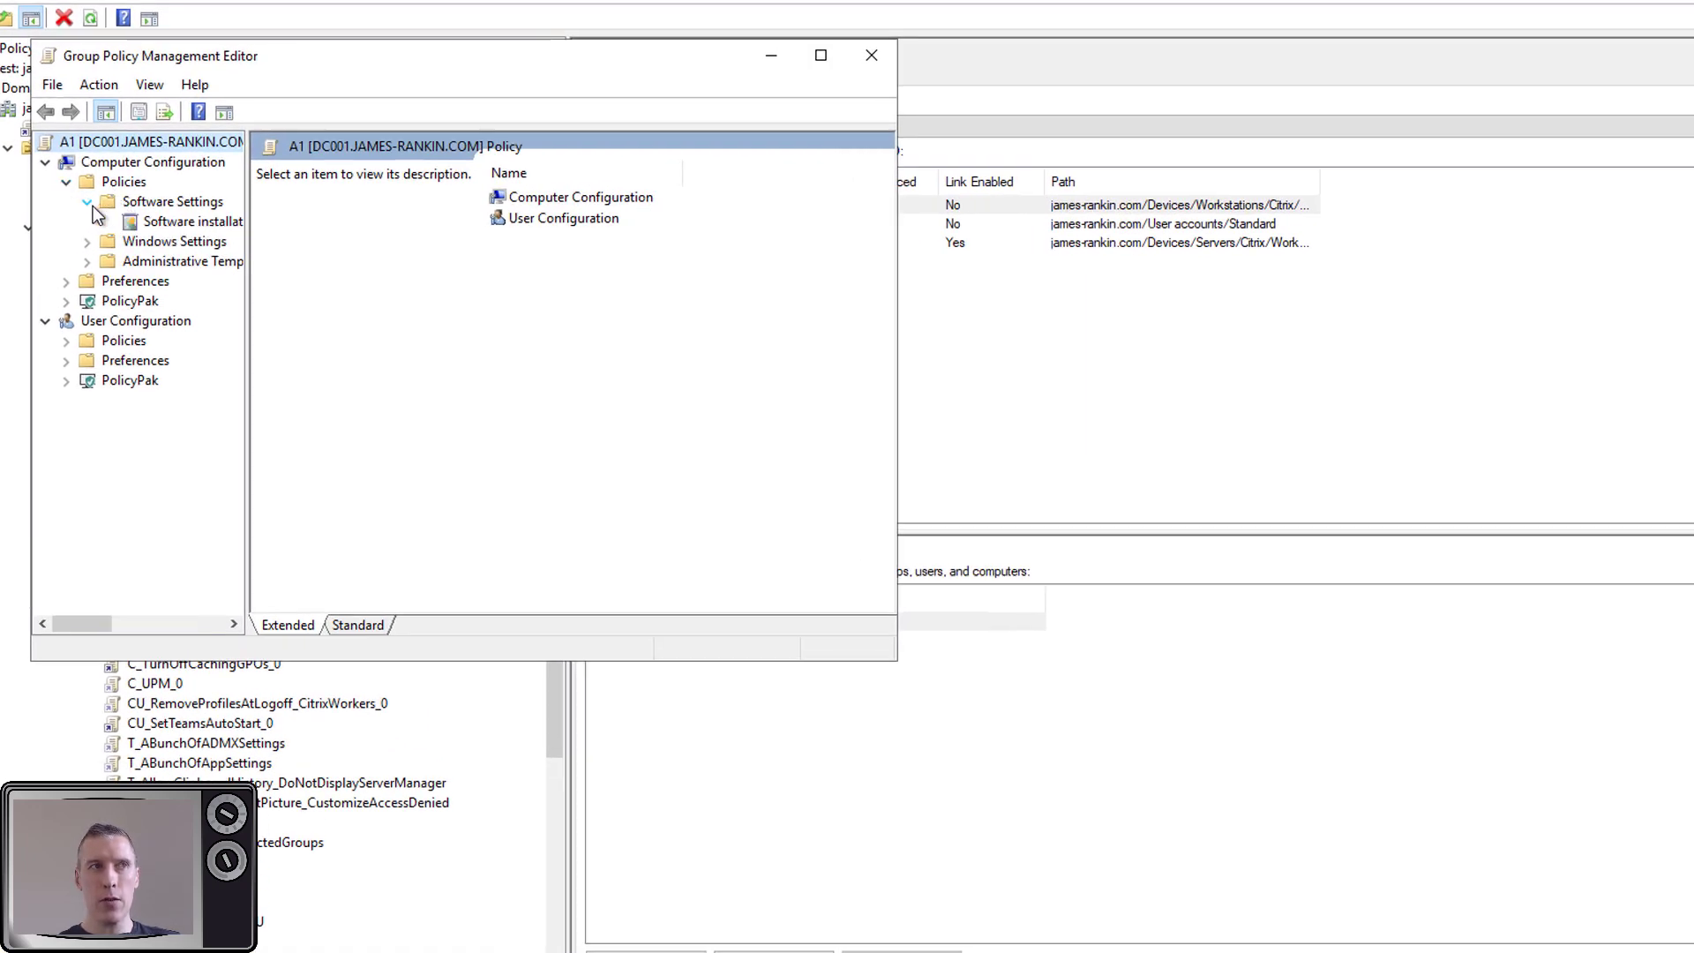
left_click(172, 223)
right_click(505, 260)
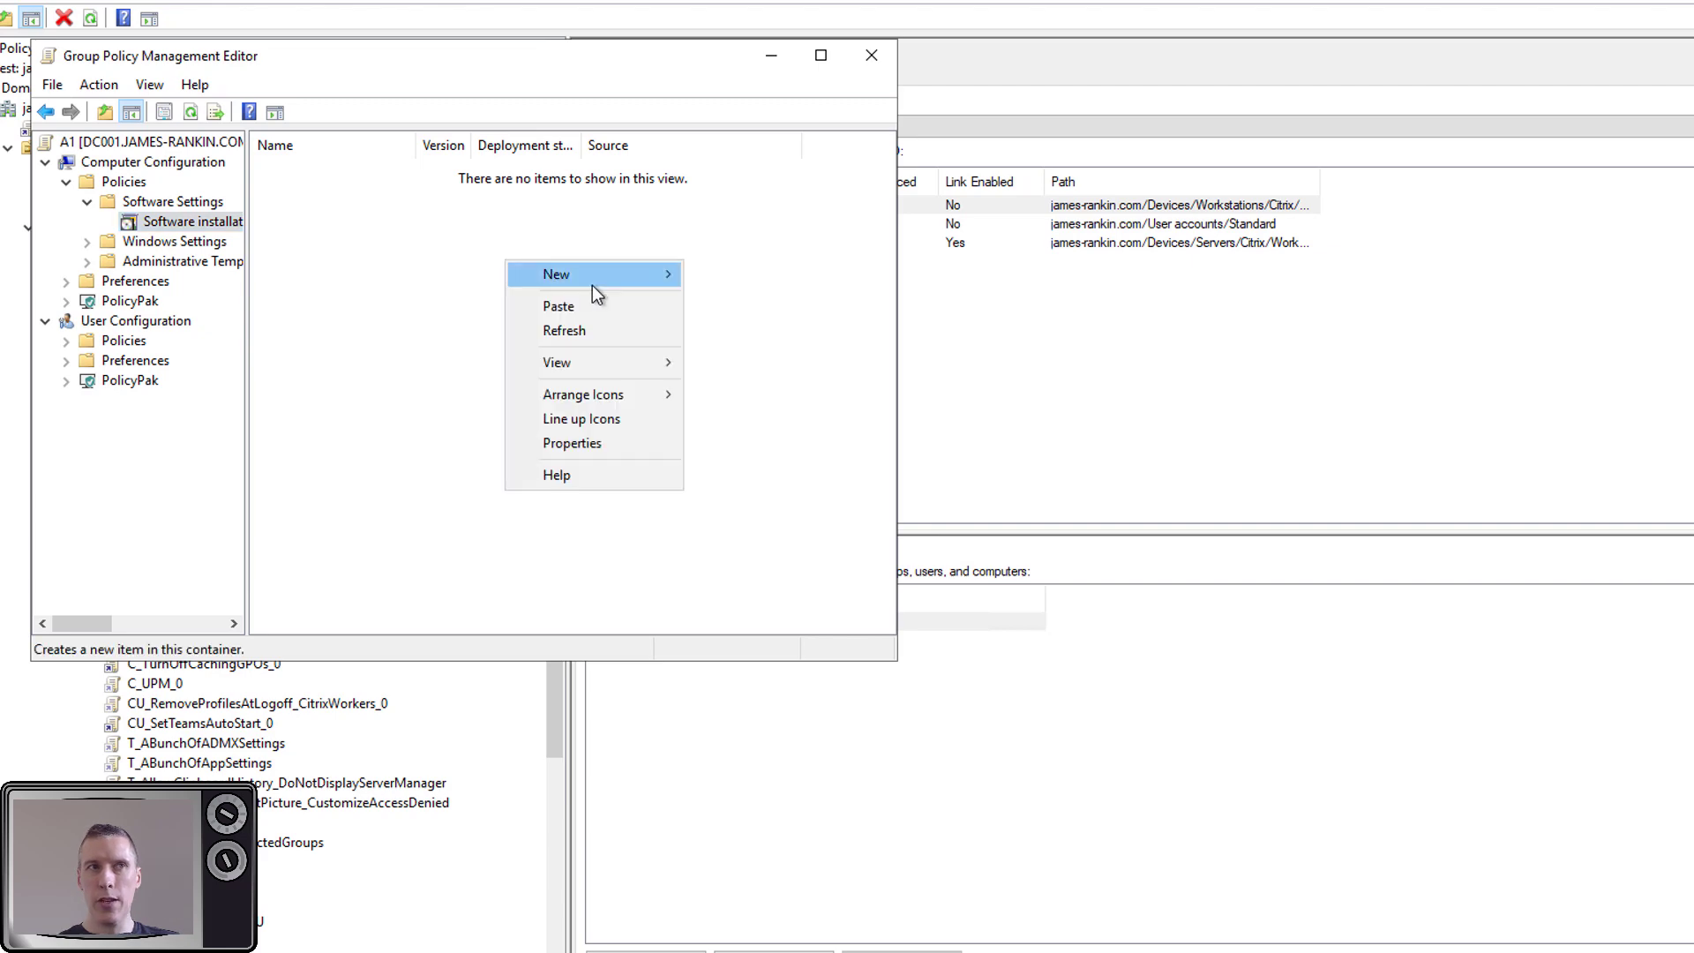
mouse_move(609, 274)
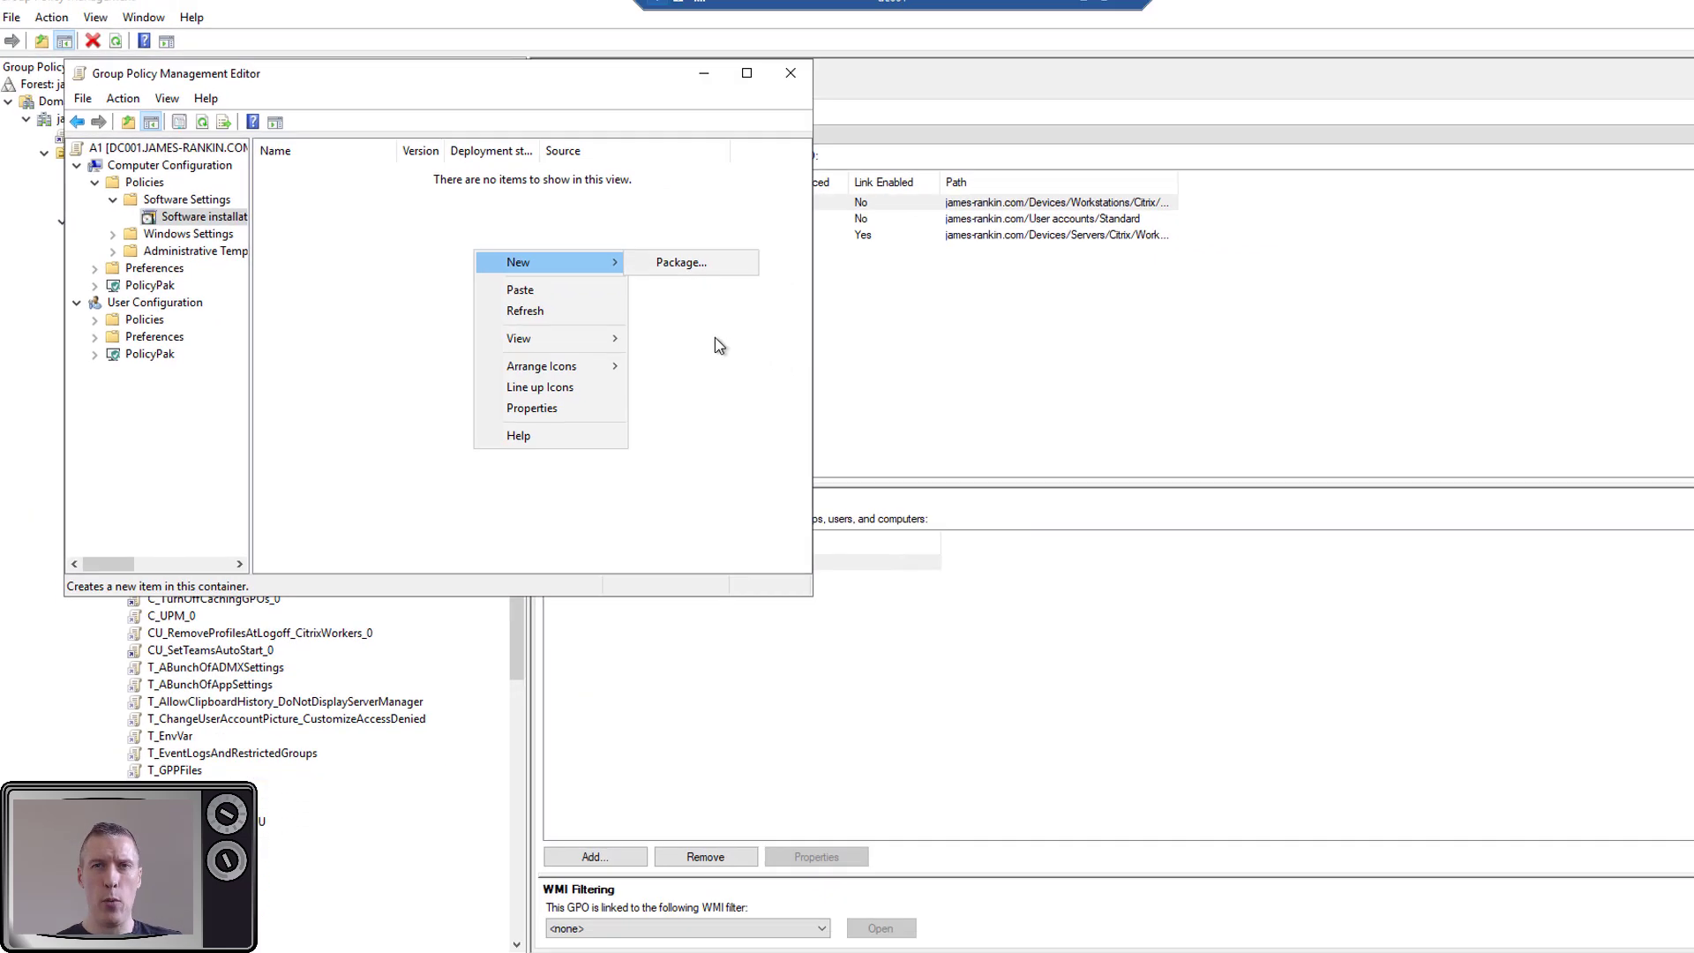
left_click(716, 345)
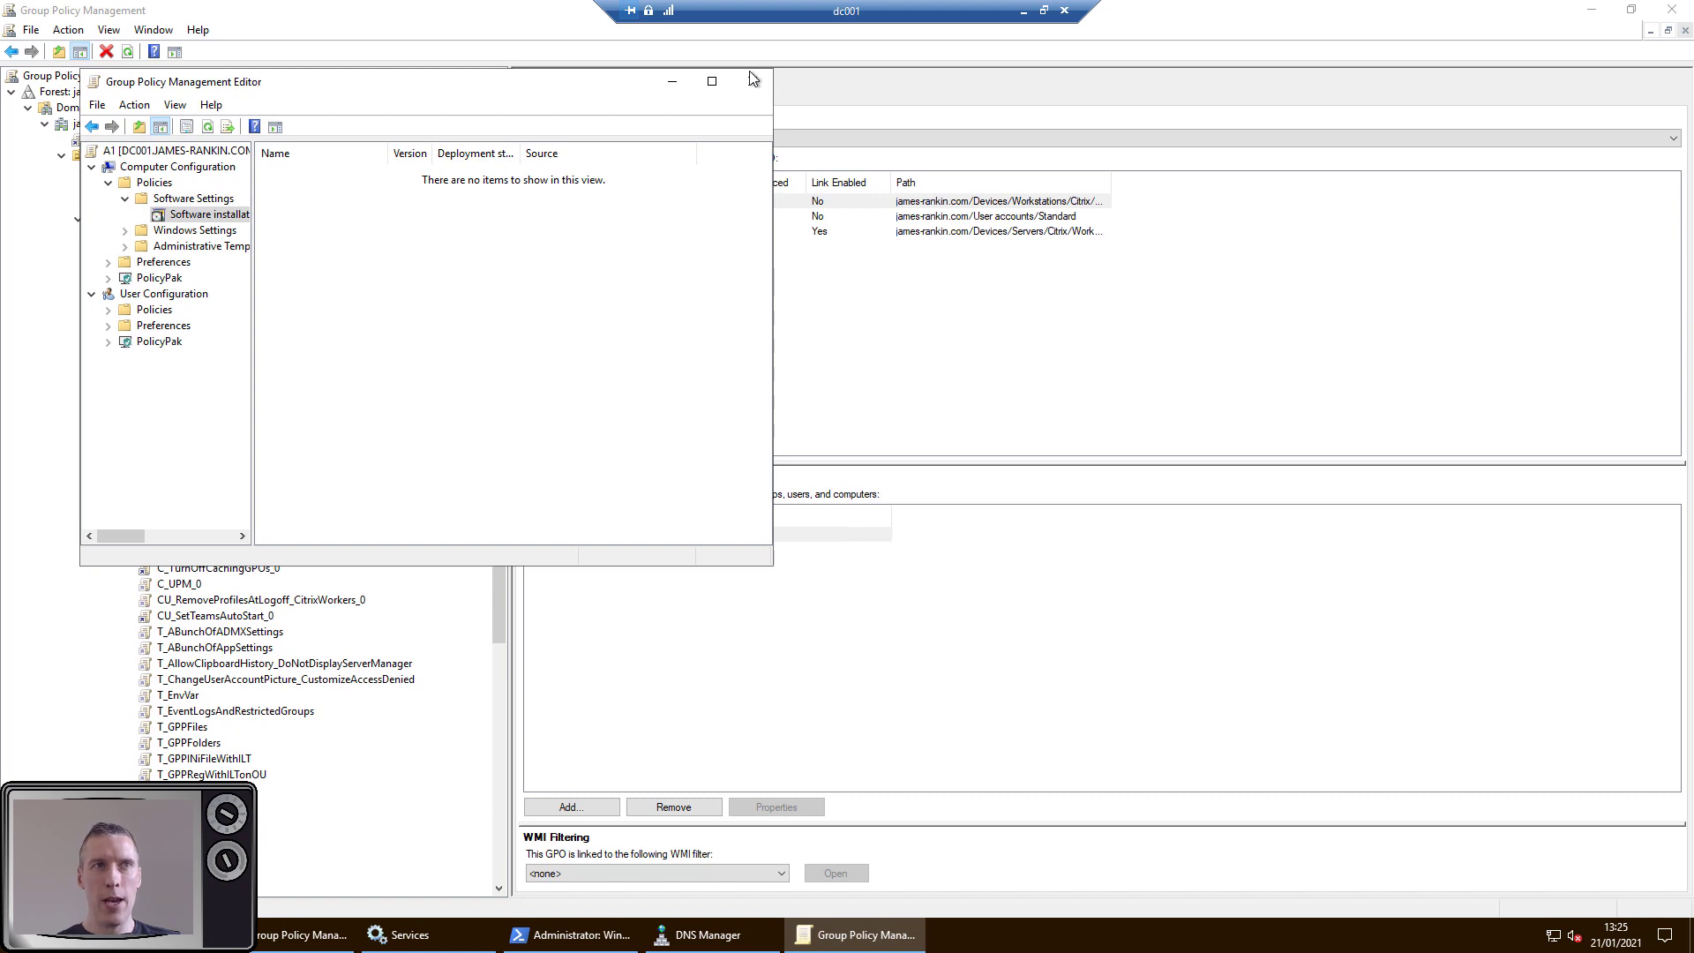
left_click(752, 80)
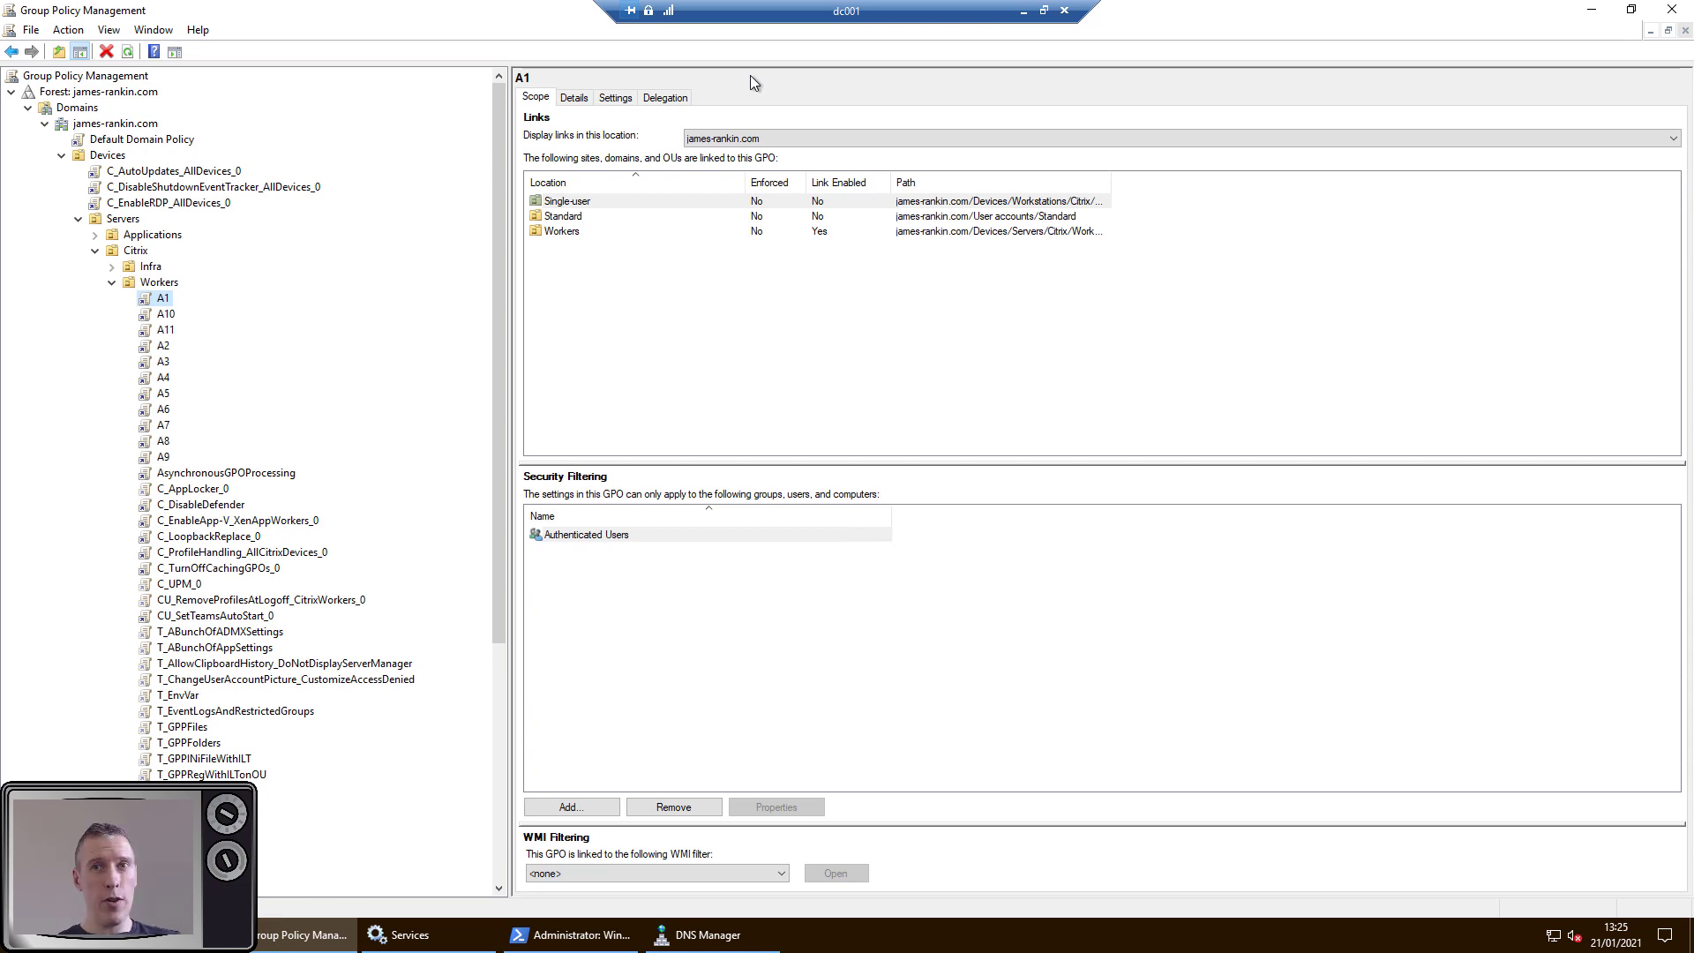
Review A11's settings report, expanding Folder Redirection for Documents and Pictures, then edit A11
left_click(165, 330)
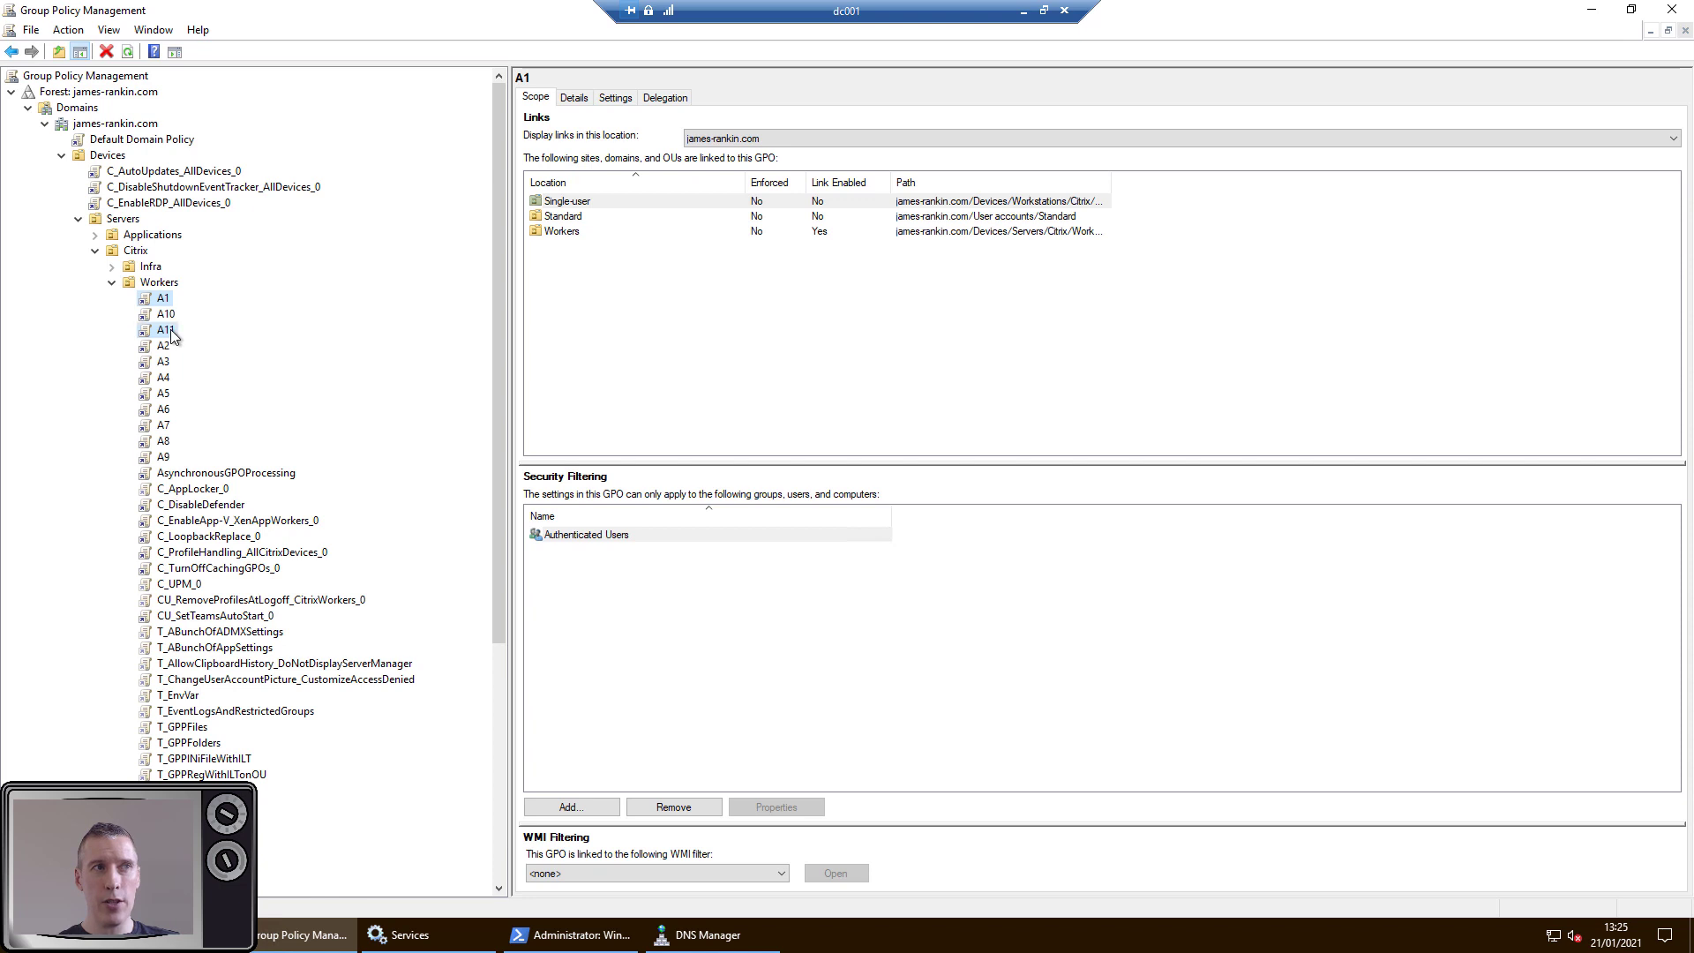
left_click(628, 100)
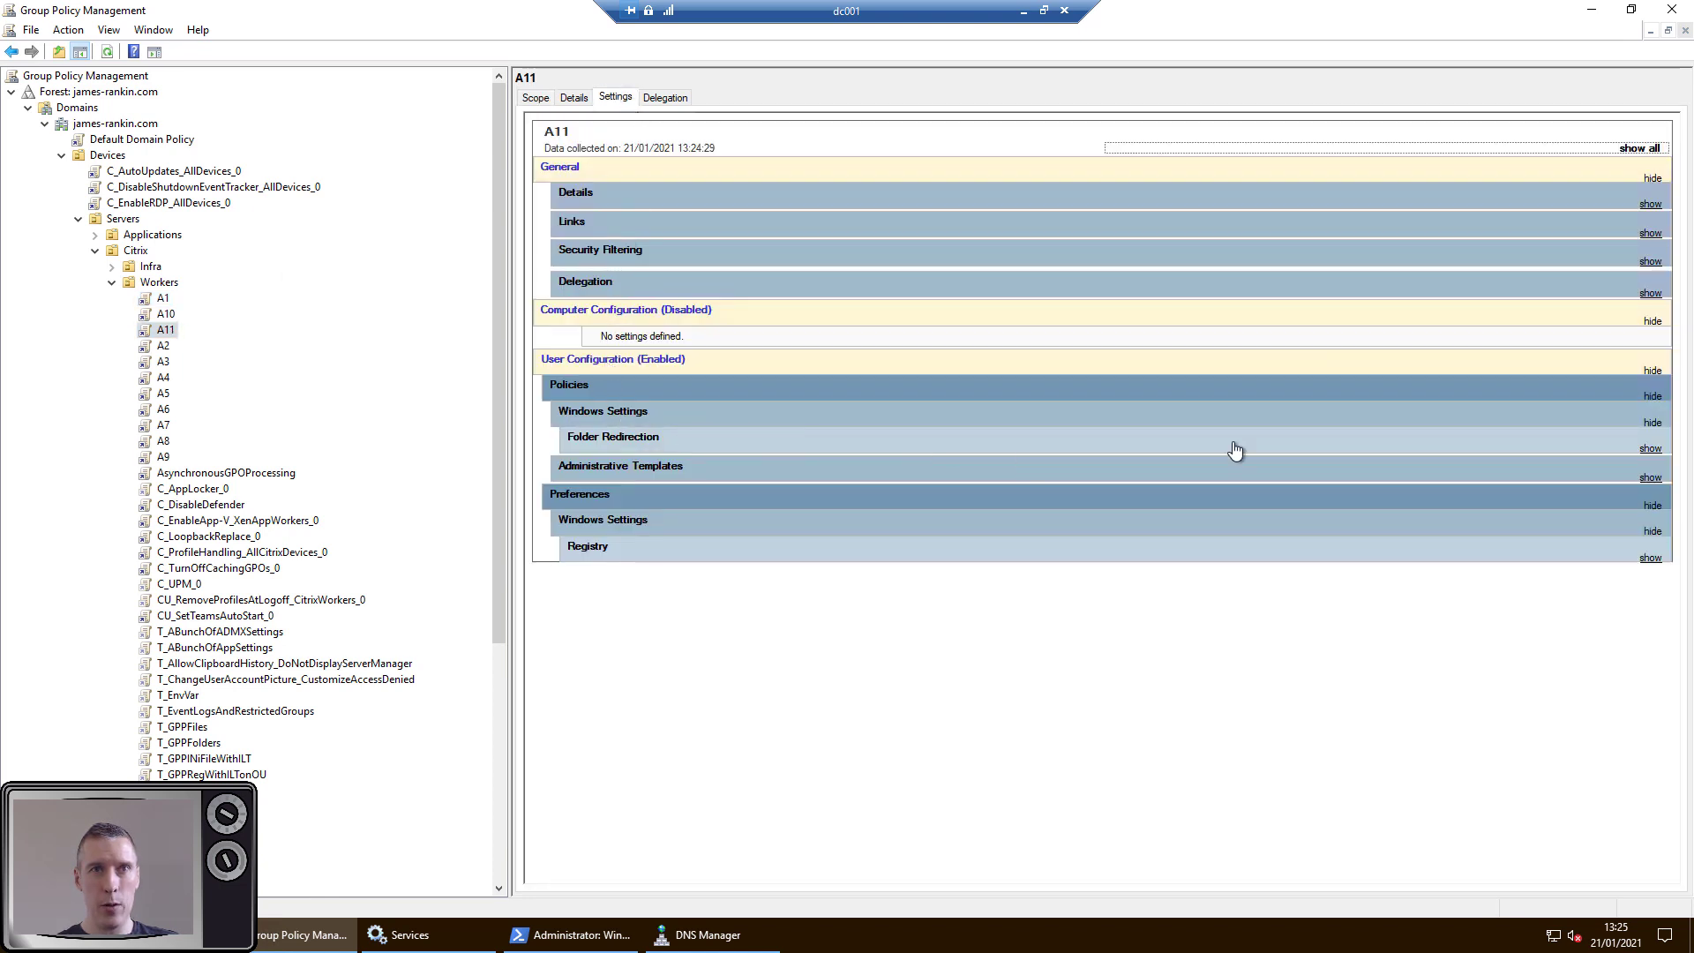
left_click(1651, 449)
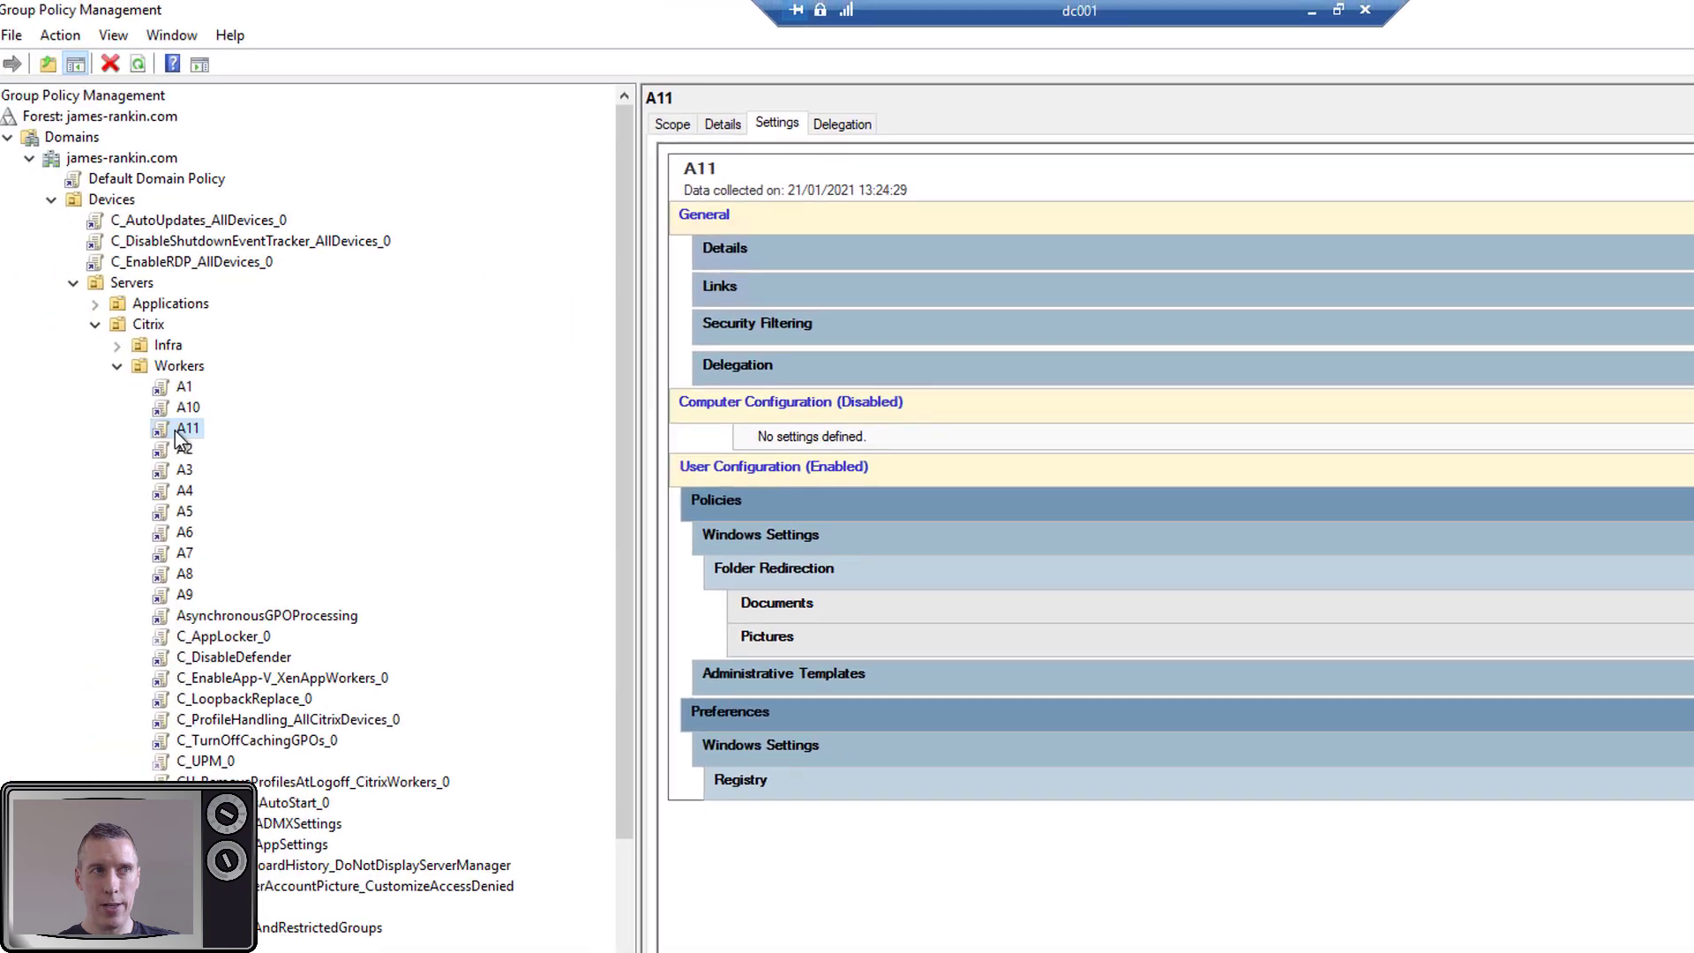
right_click(198, 429)
left_click(238, 447)
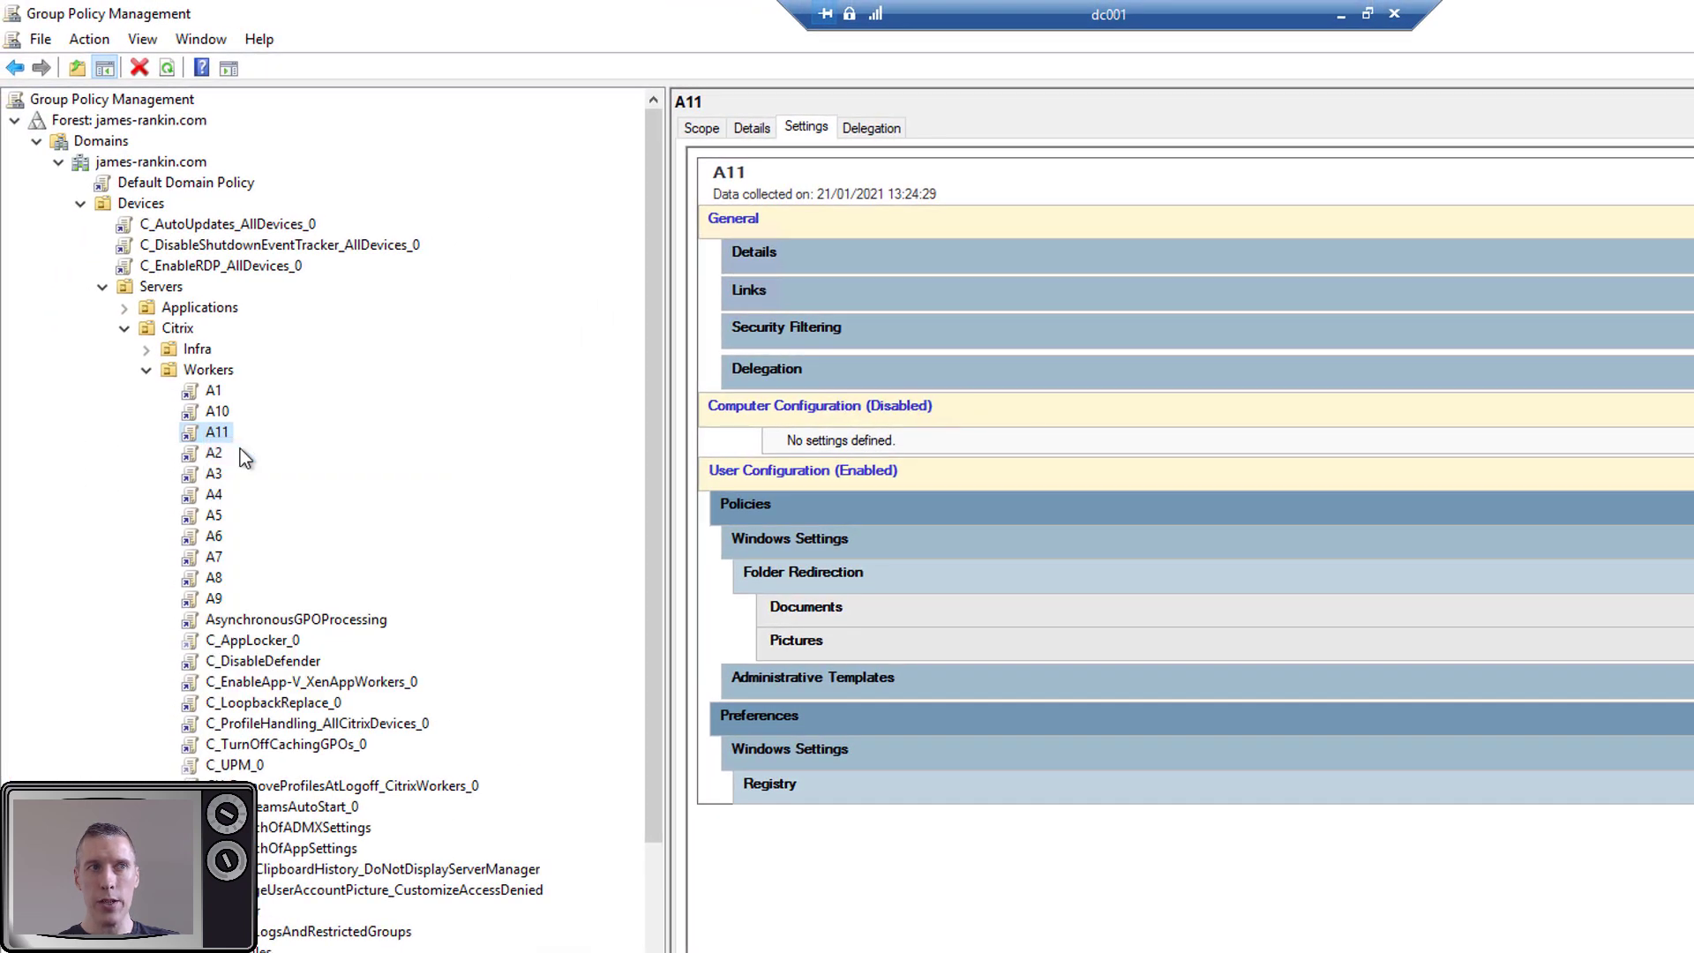
Set the user Pictures folder redirection to Not configured
left_click(142, 323)
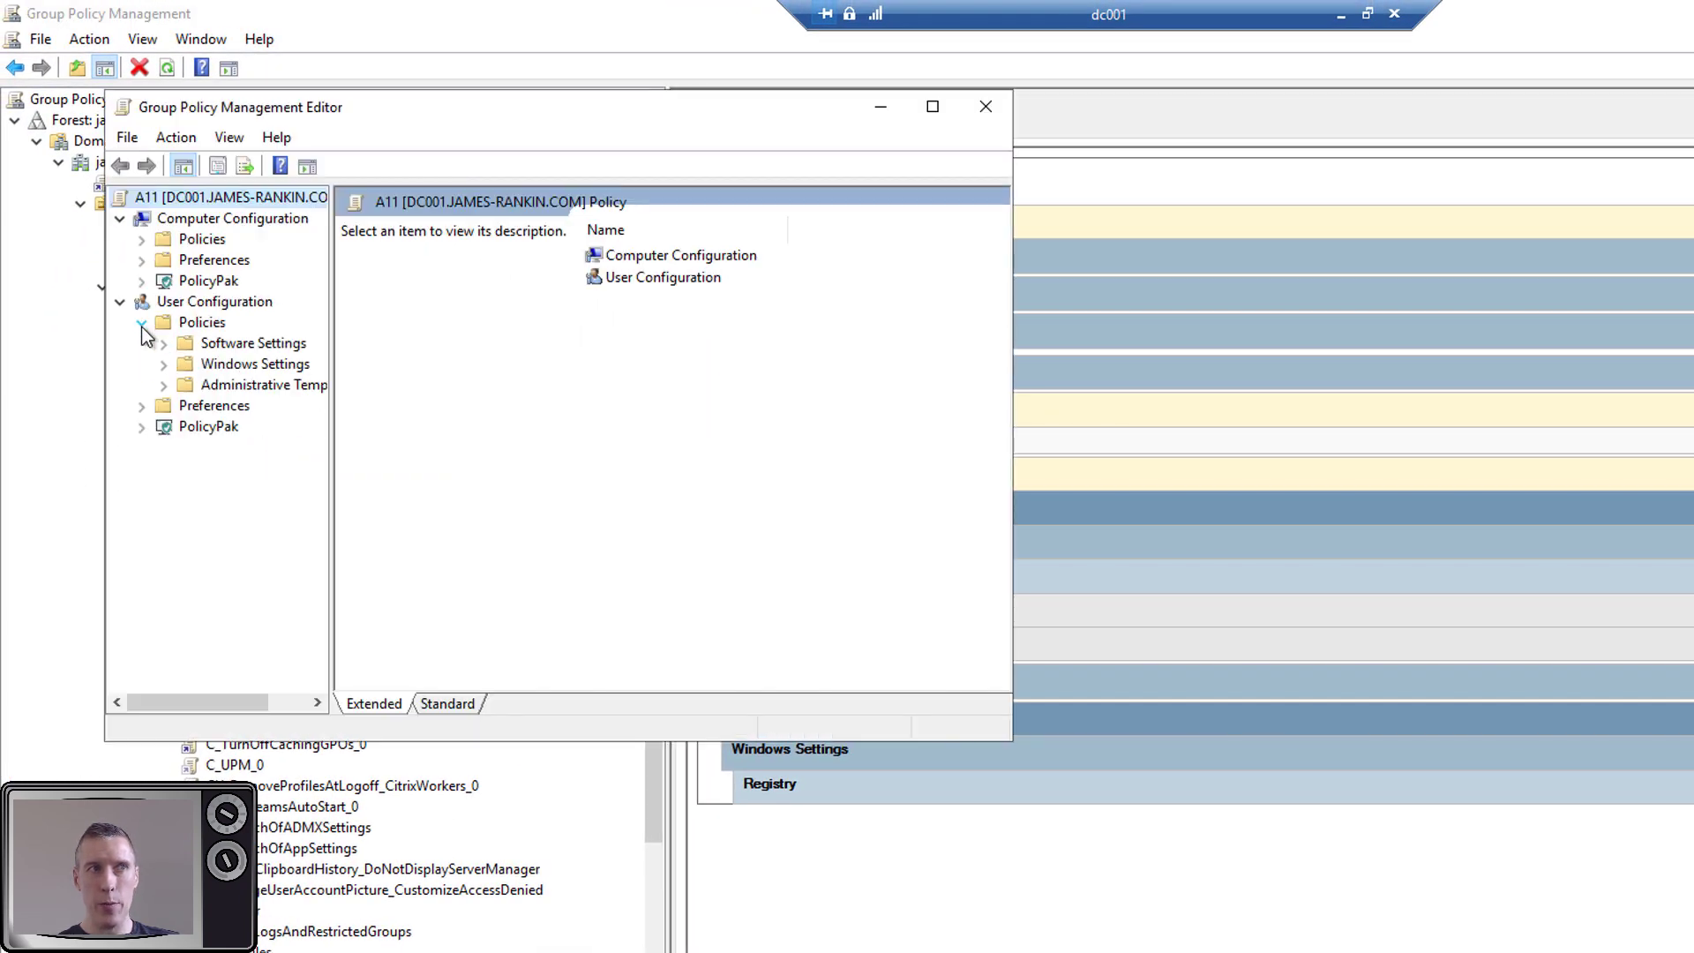
left_click(163, 364)
double_click(277, 429)
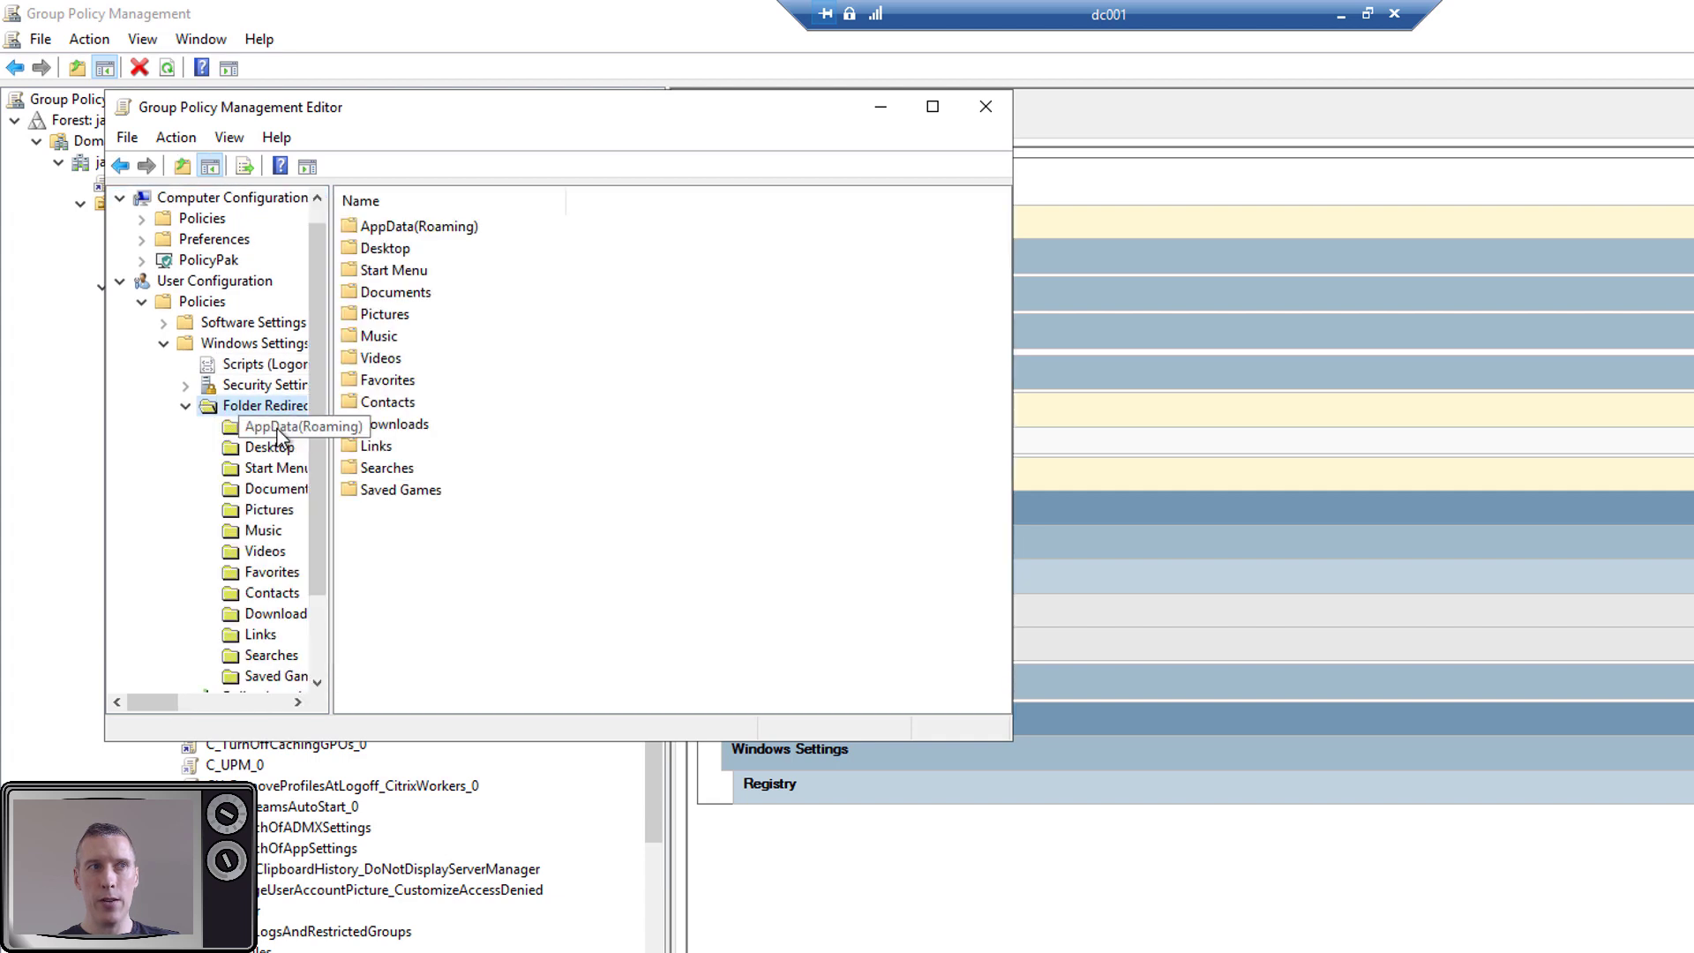
right_click(385, 316)
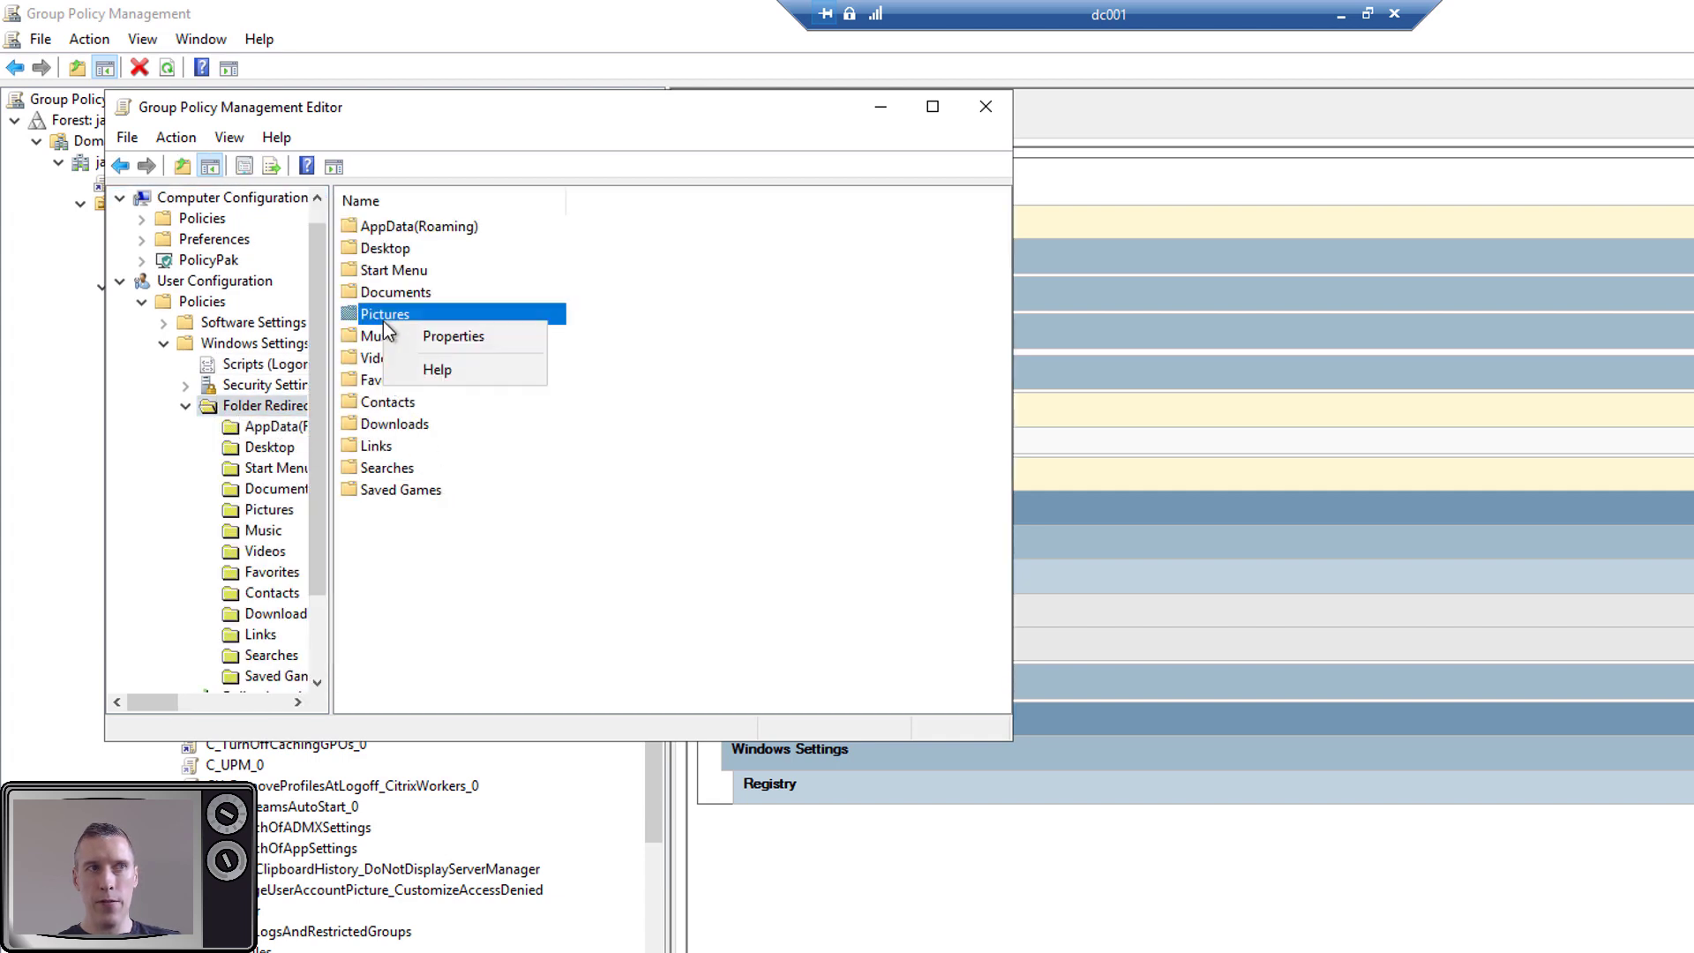
left_click(436, 336)
left_click(754, 299)
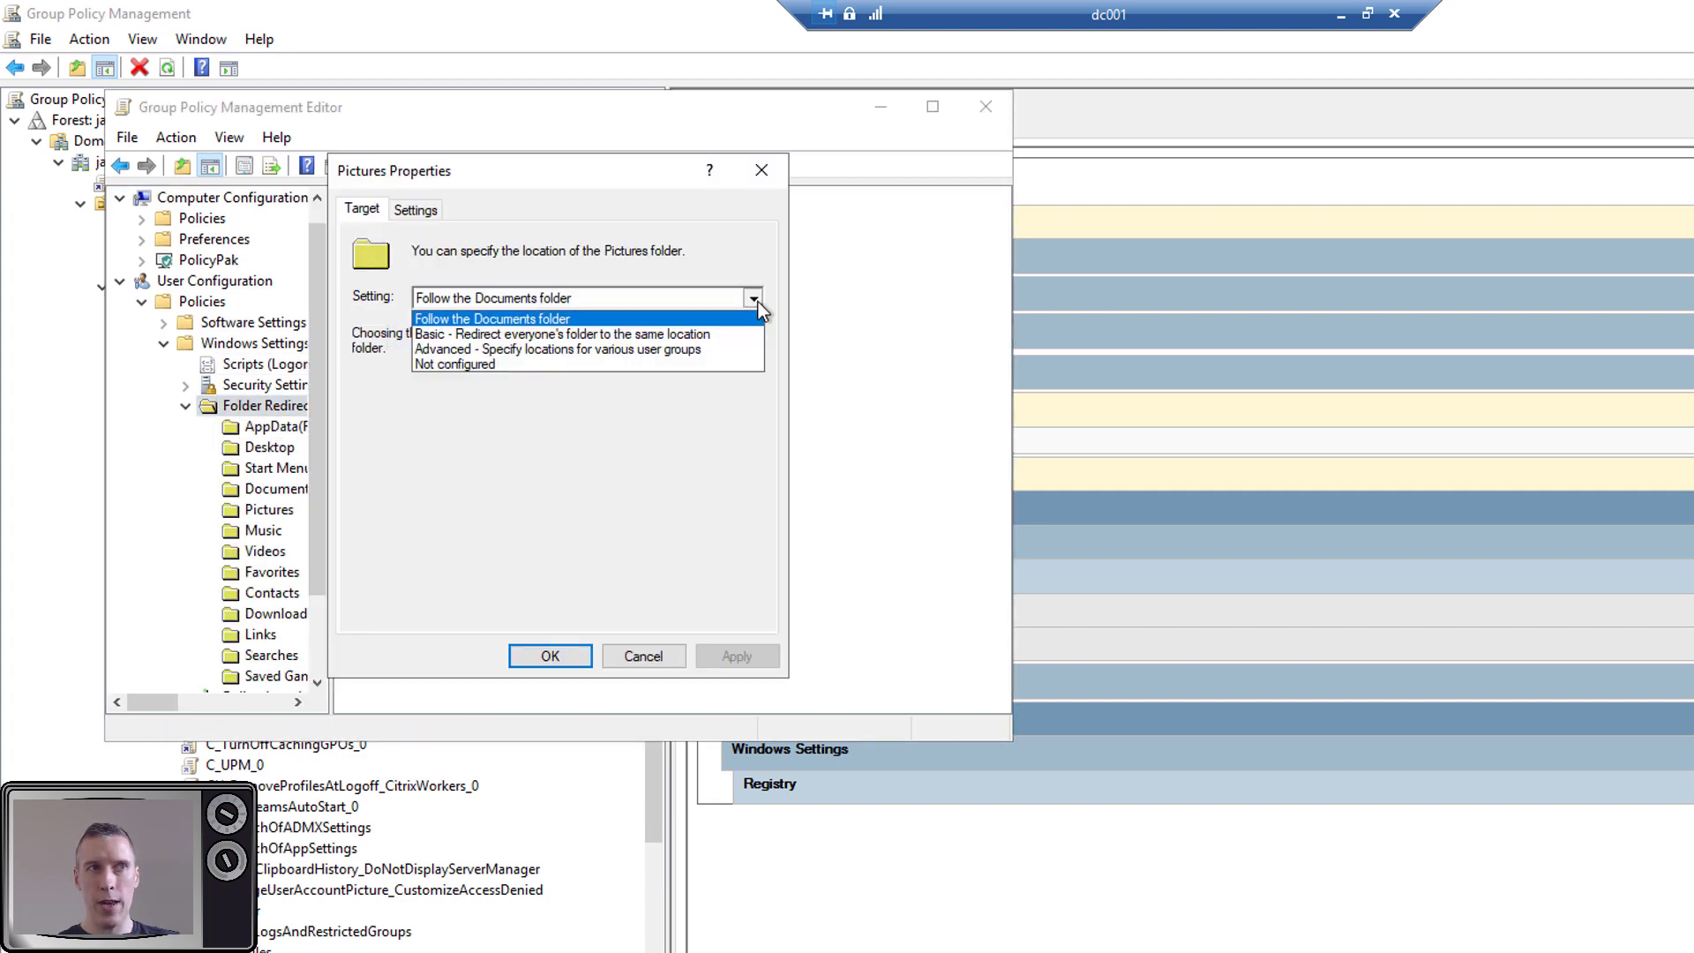
left_click(575, 361)
left_click(549, 655)
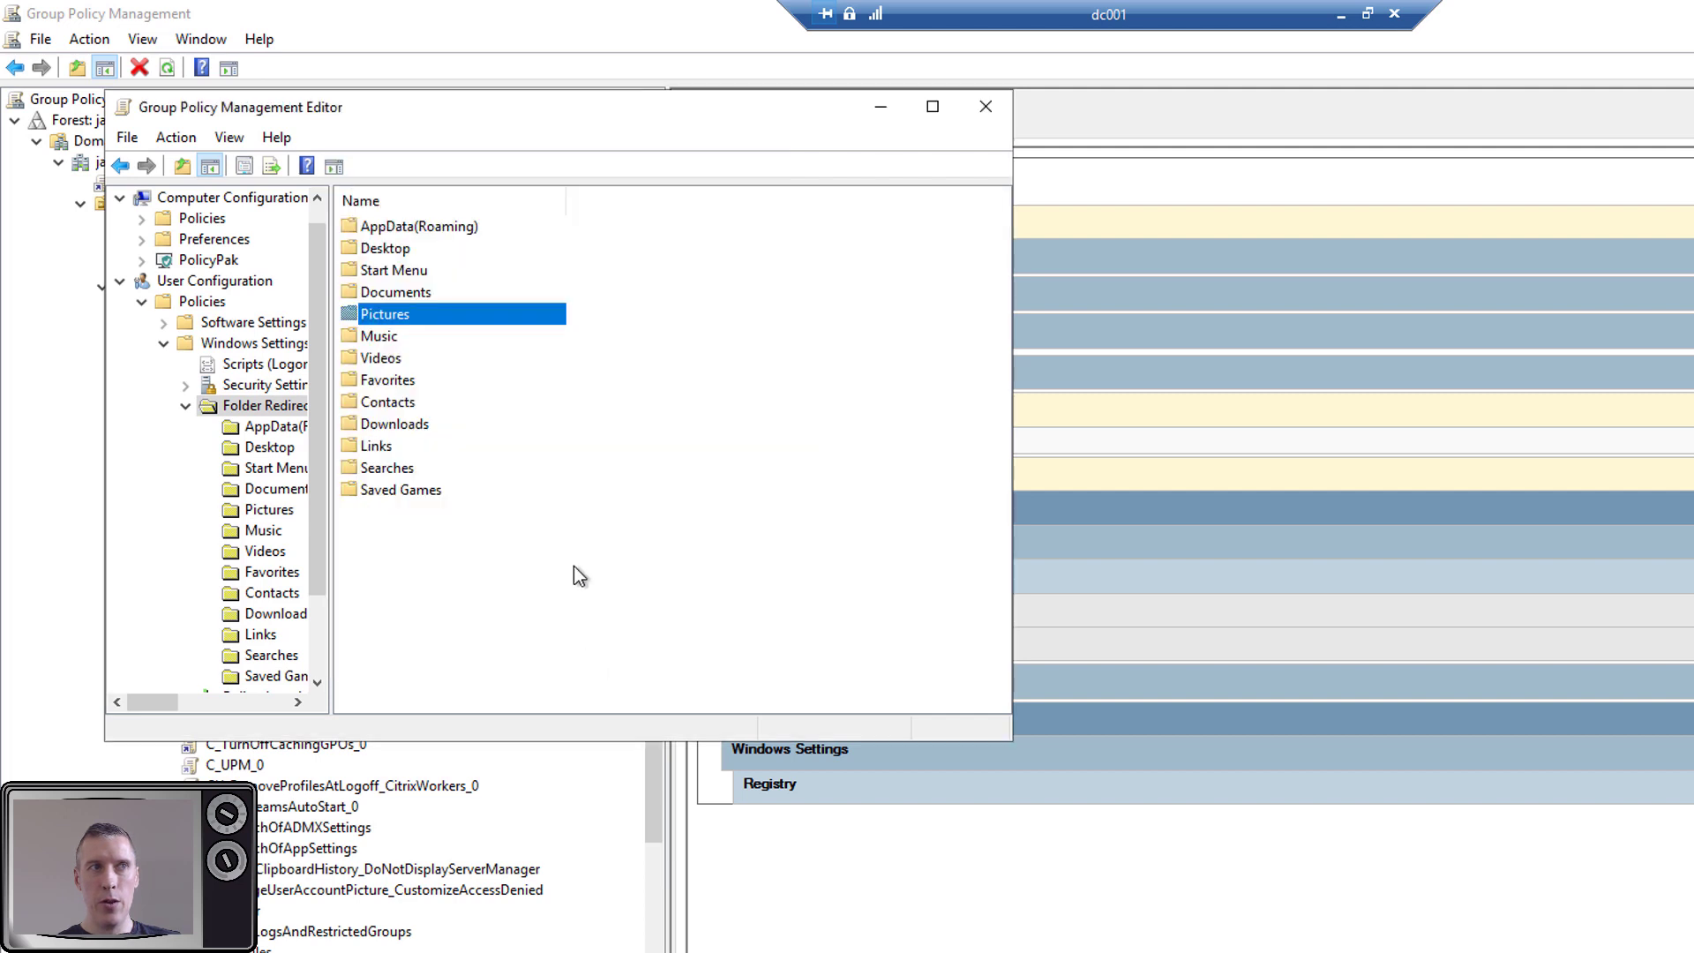
Set the user Documents folder redirection to Not configured
left_click(425, 295)
right_click(425, 293)
left_click(481, 305)
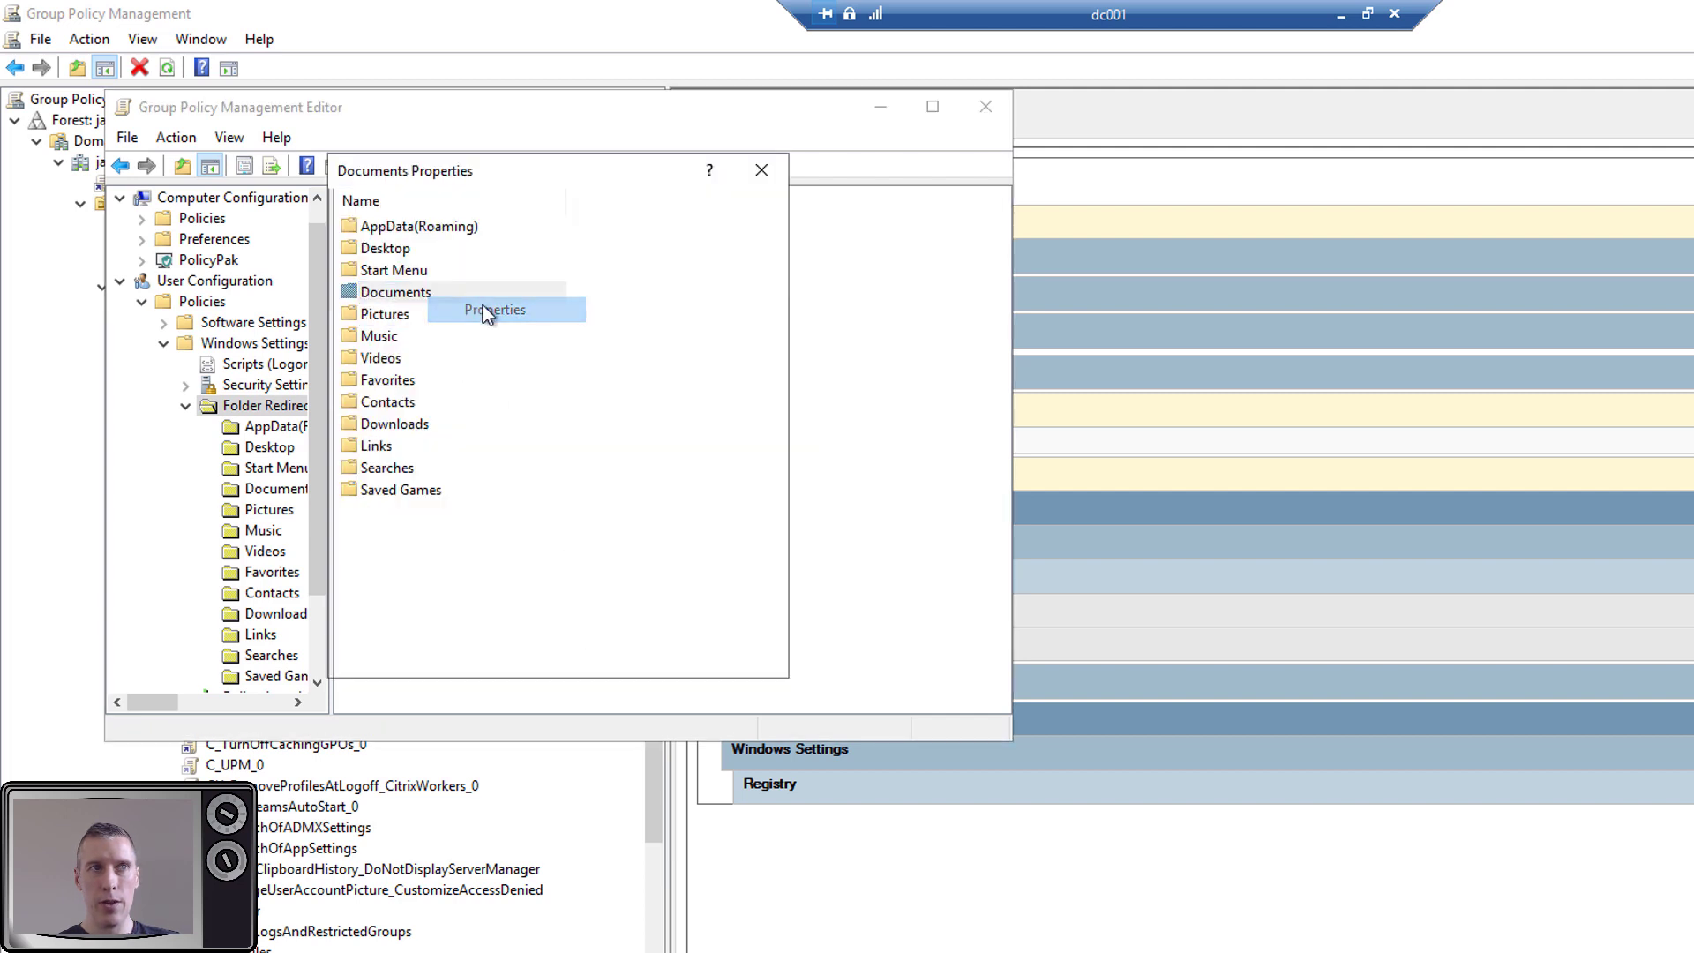
left_click(752, 299)
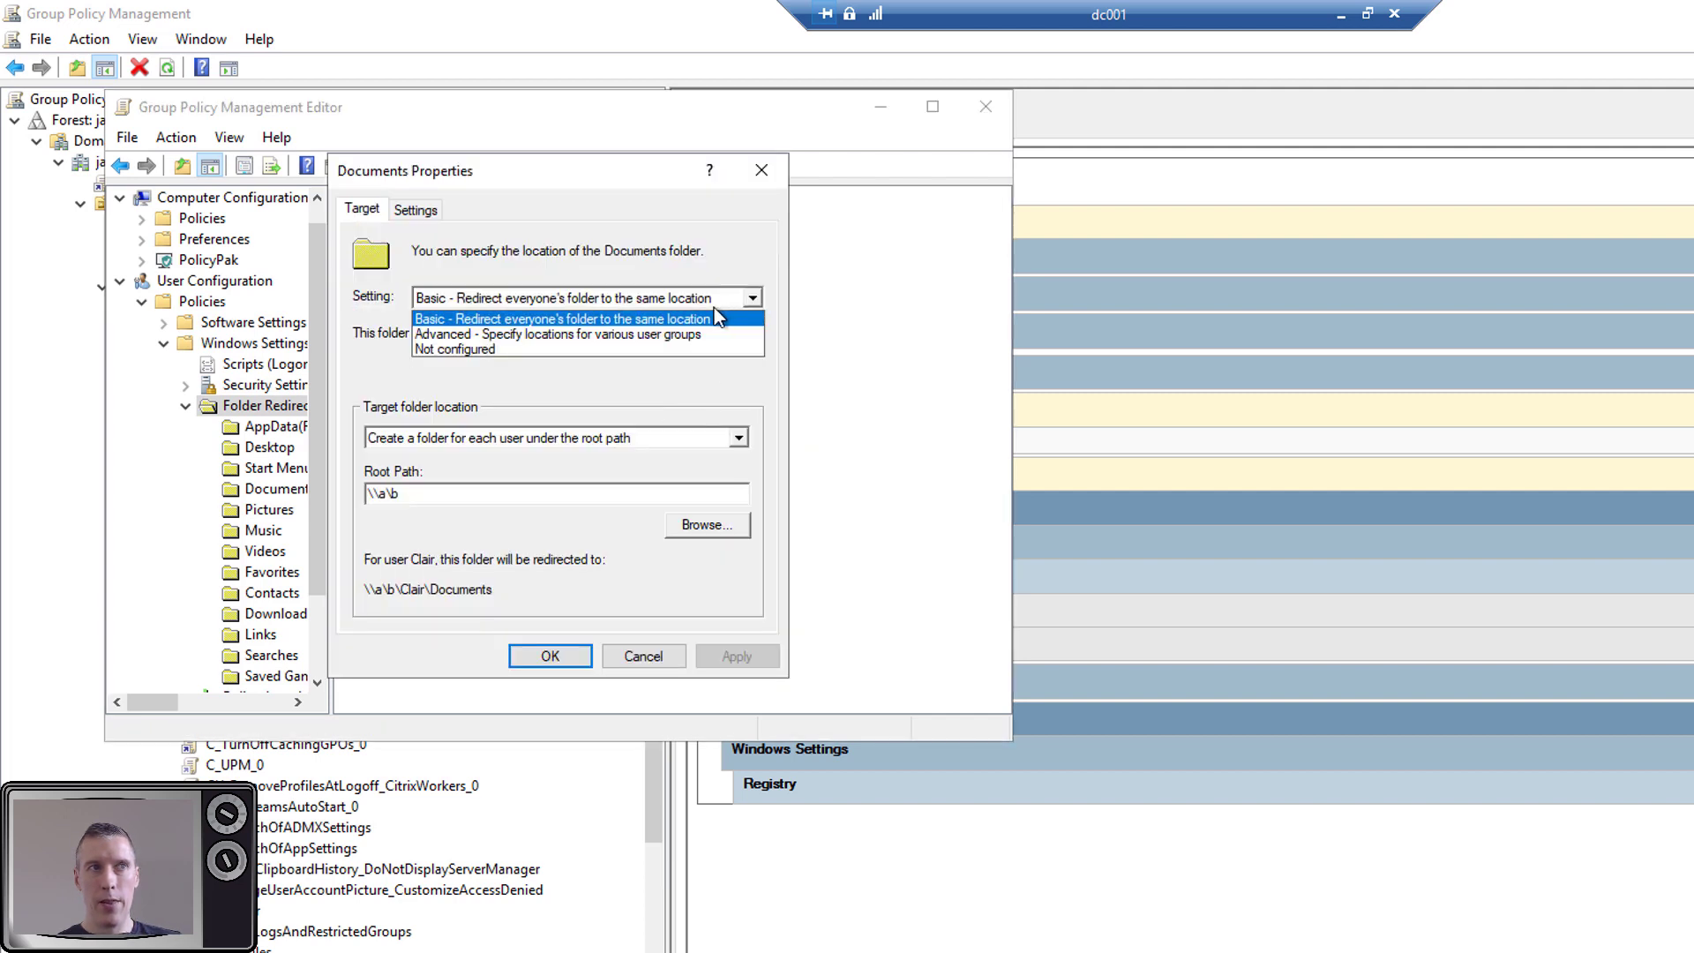
left_click(605, 345)
left_click(550, 655)
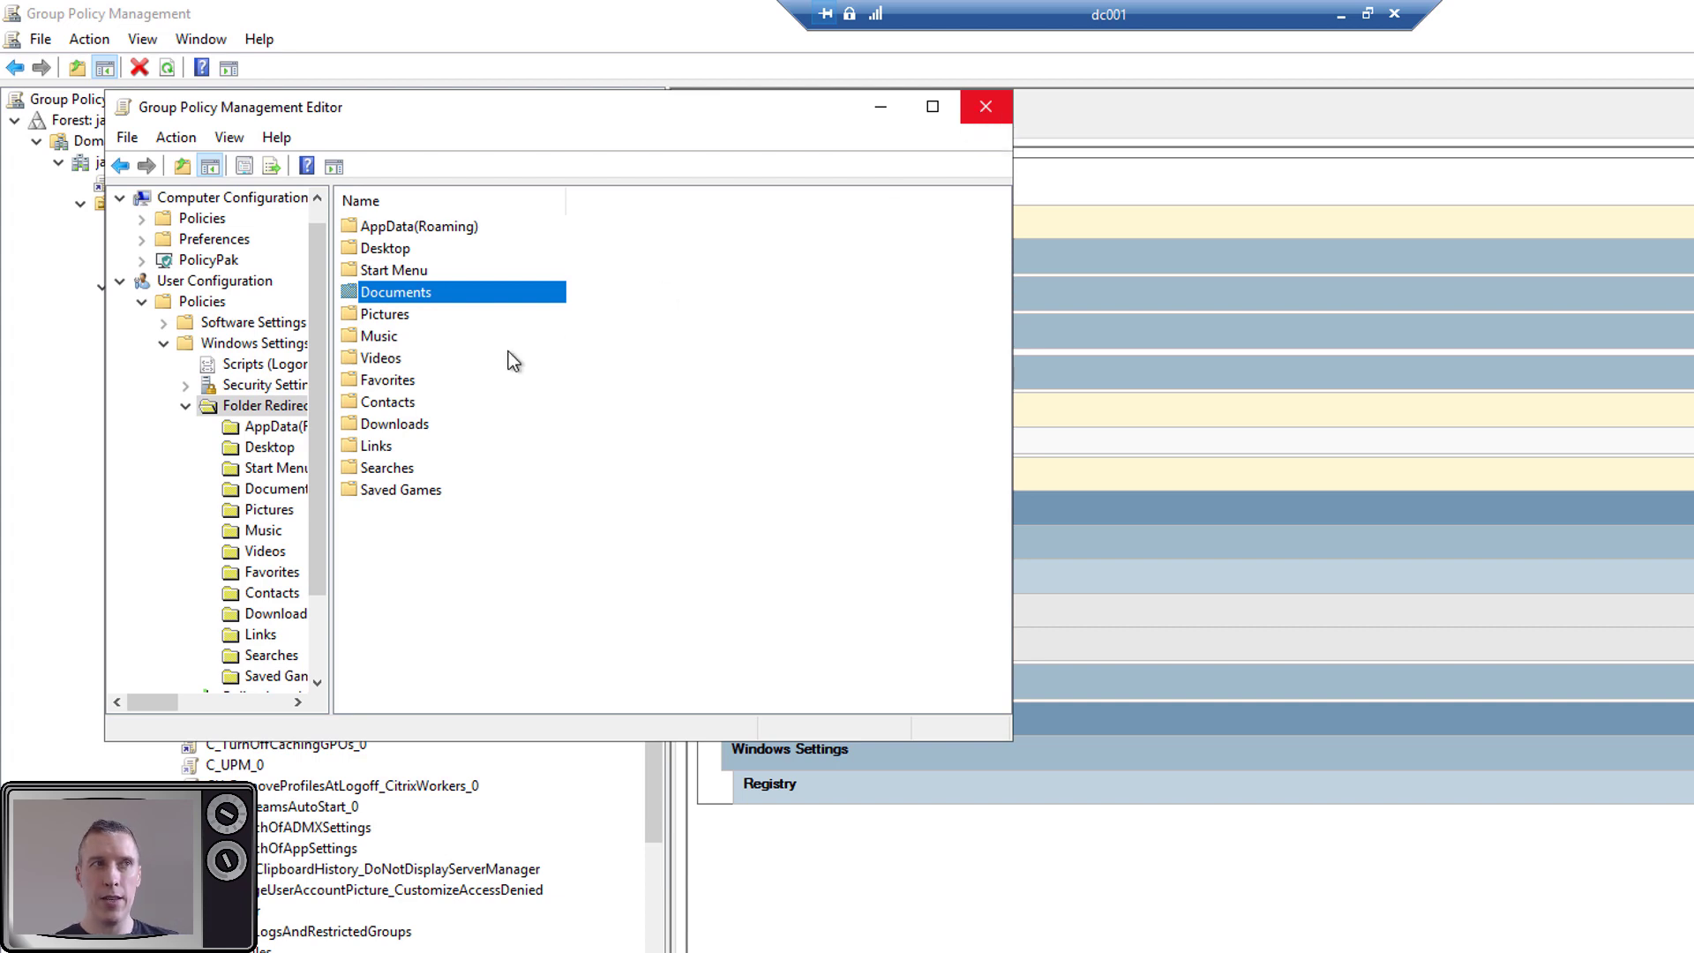
Show the user Preferences > Windows Settings > Registry items list
scroll(264, 494, "down", 2)
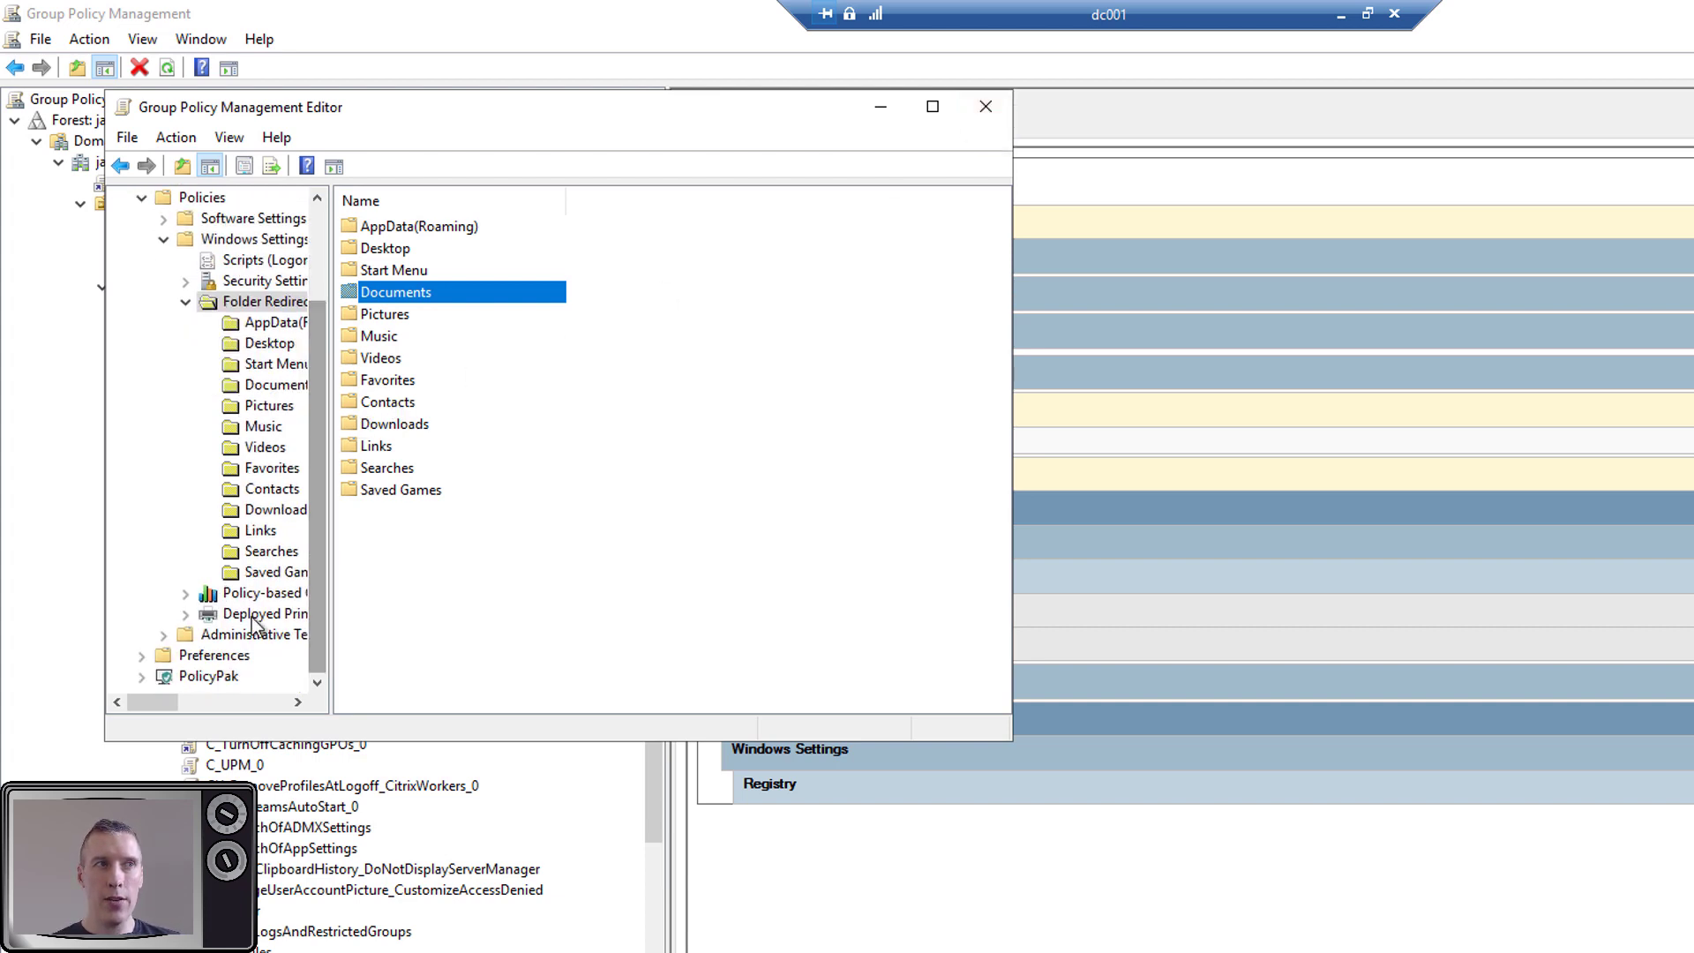
double_click(211, 655)
double_click(244, 654)
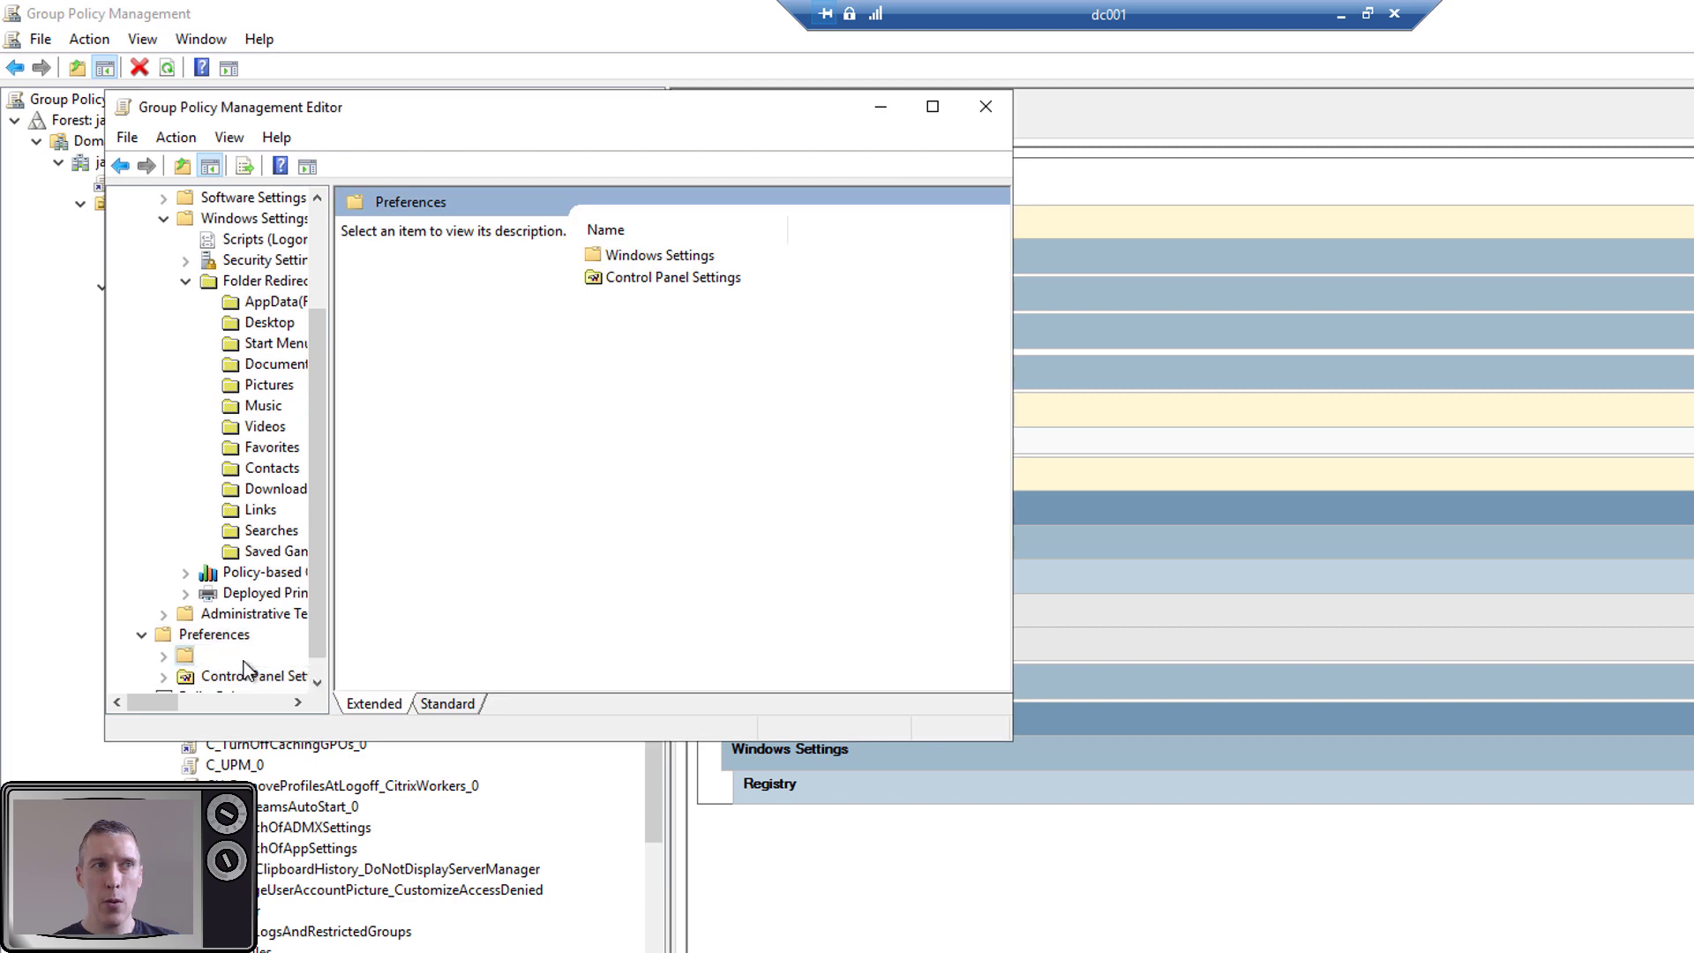
left_click(243, 658)
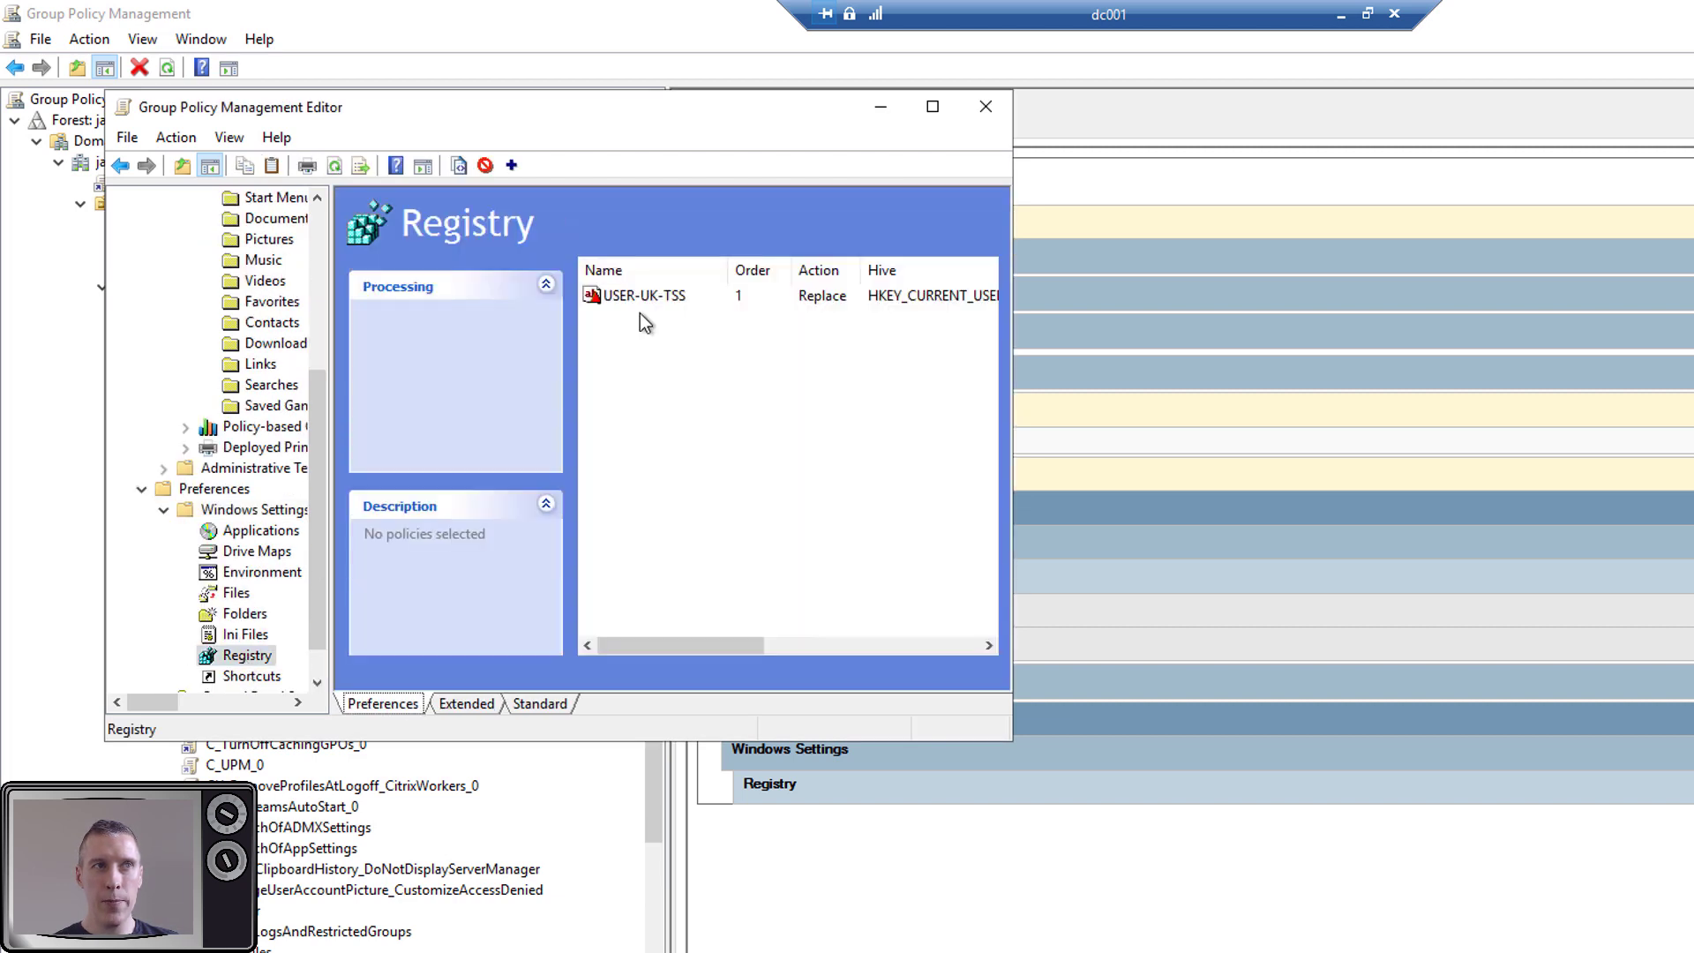
Start a new registry preference item and browse HKEY_CURRENT_USER to Software\Microsoft\Windows\CurrentVersion
right_click(639, 348)
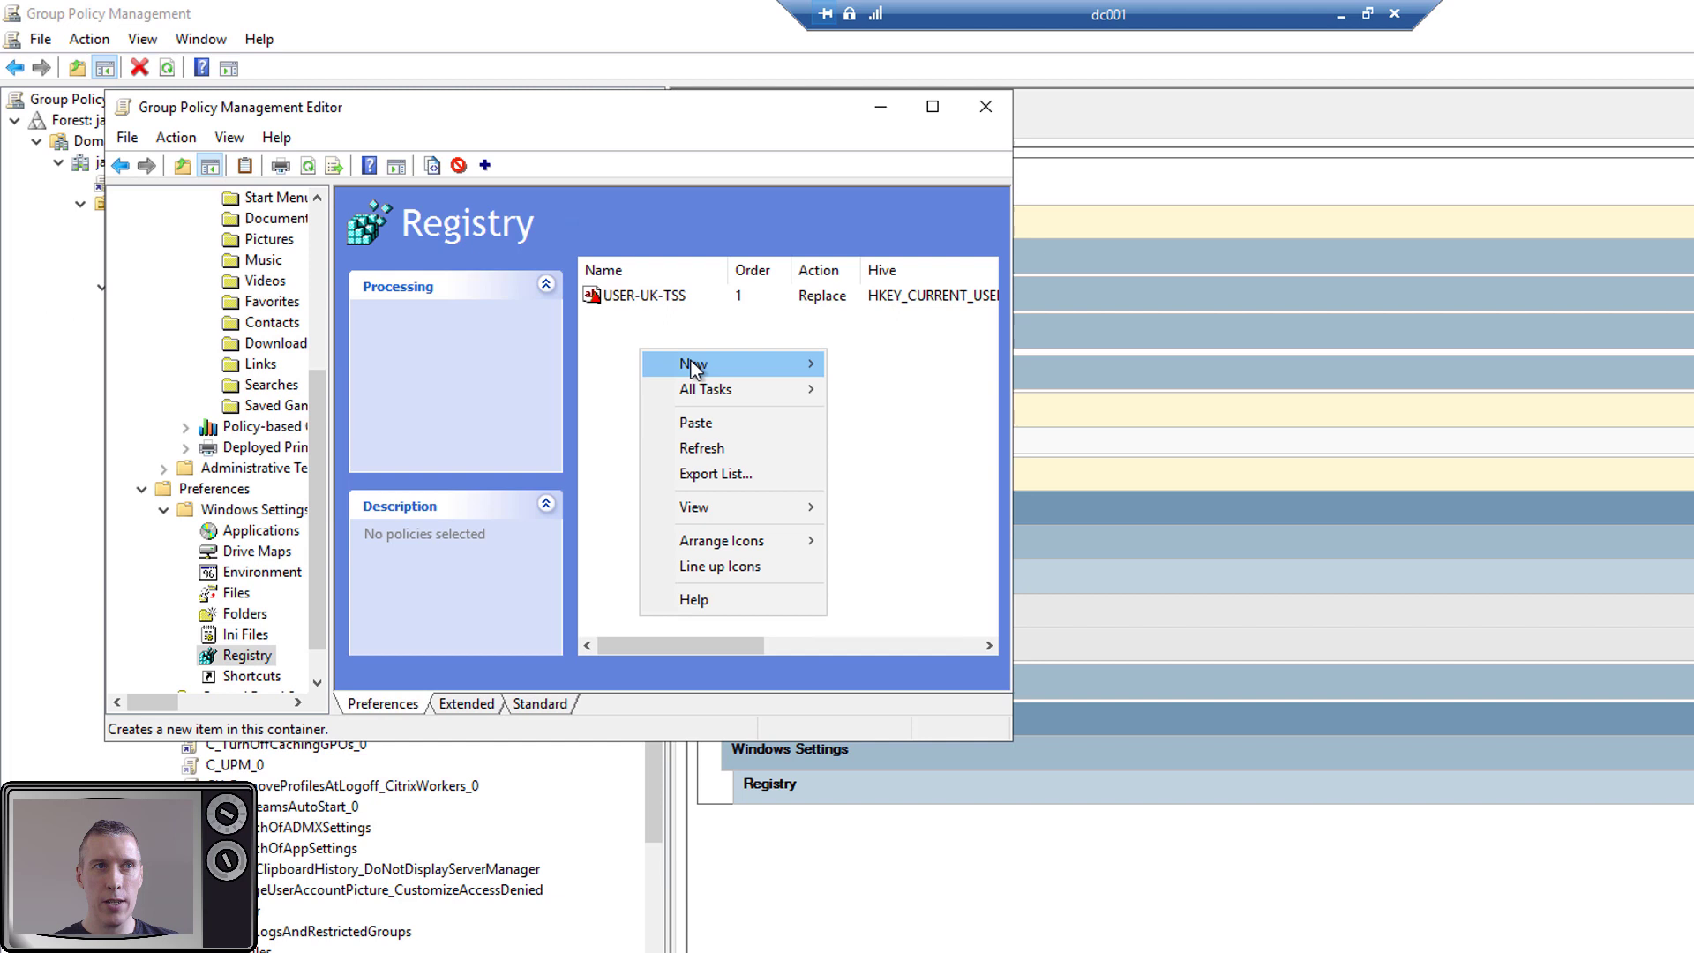
mouse_move(693, 364)
left_click(909, 366)
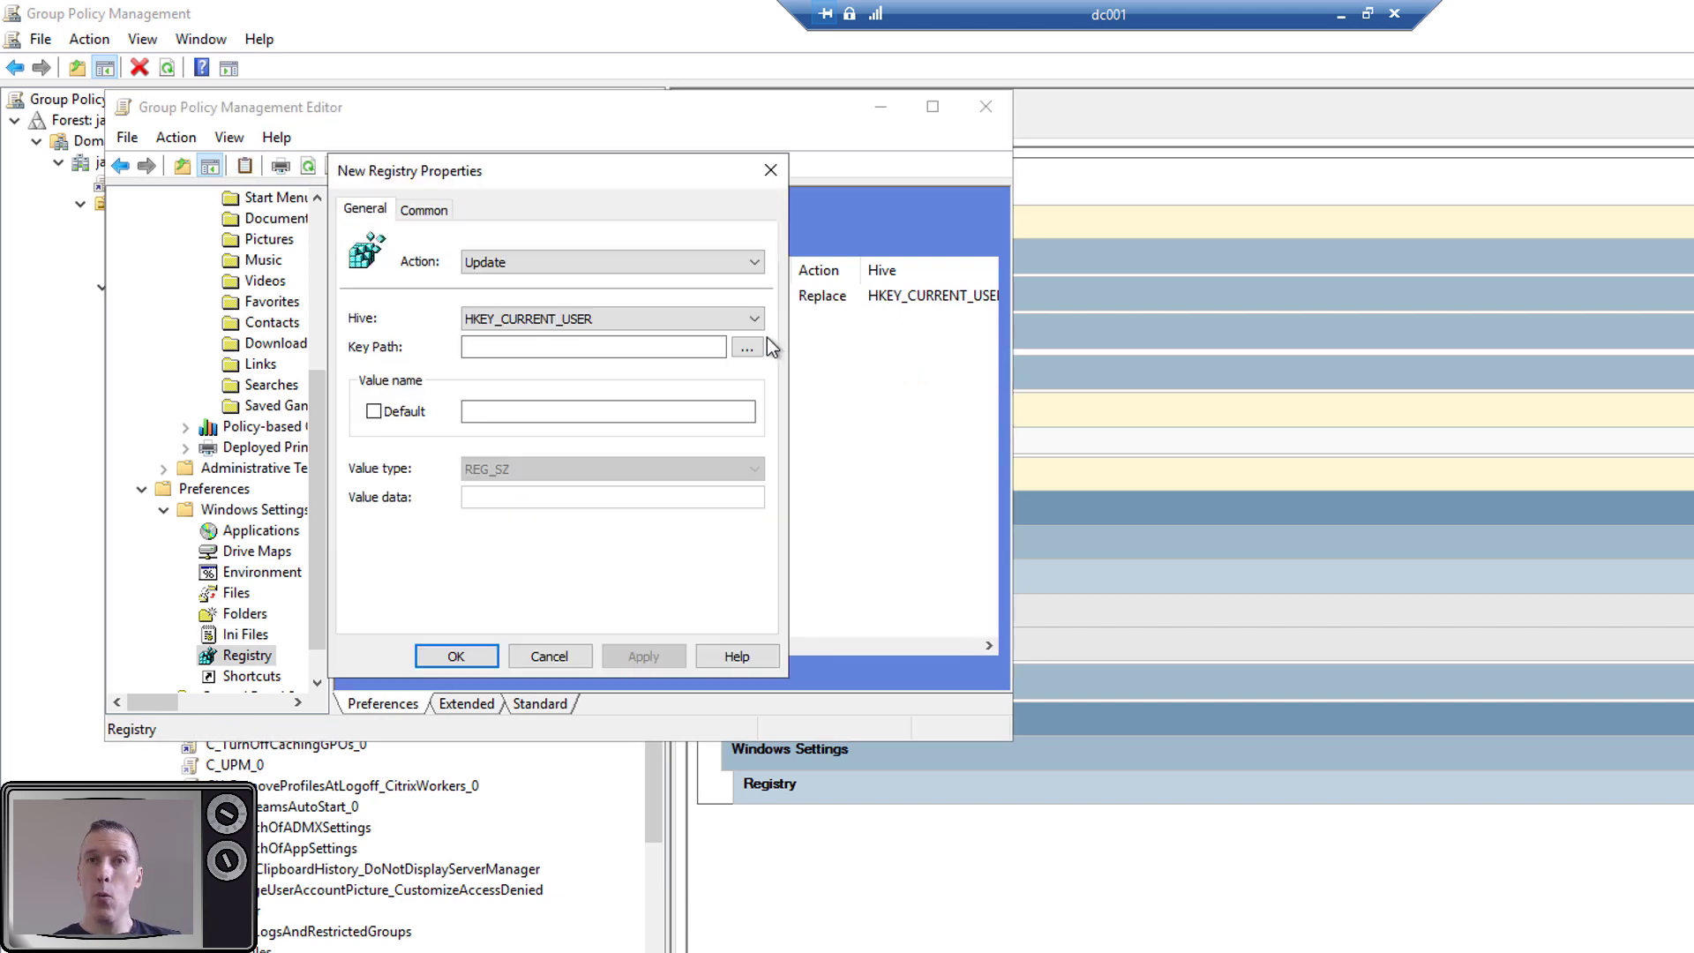
left_click(574, 350)
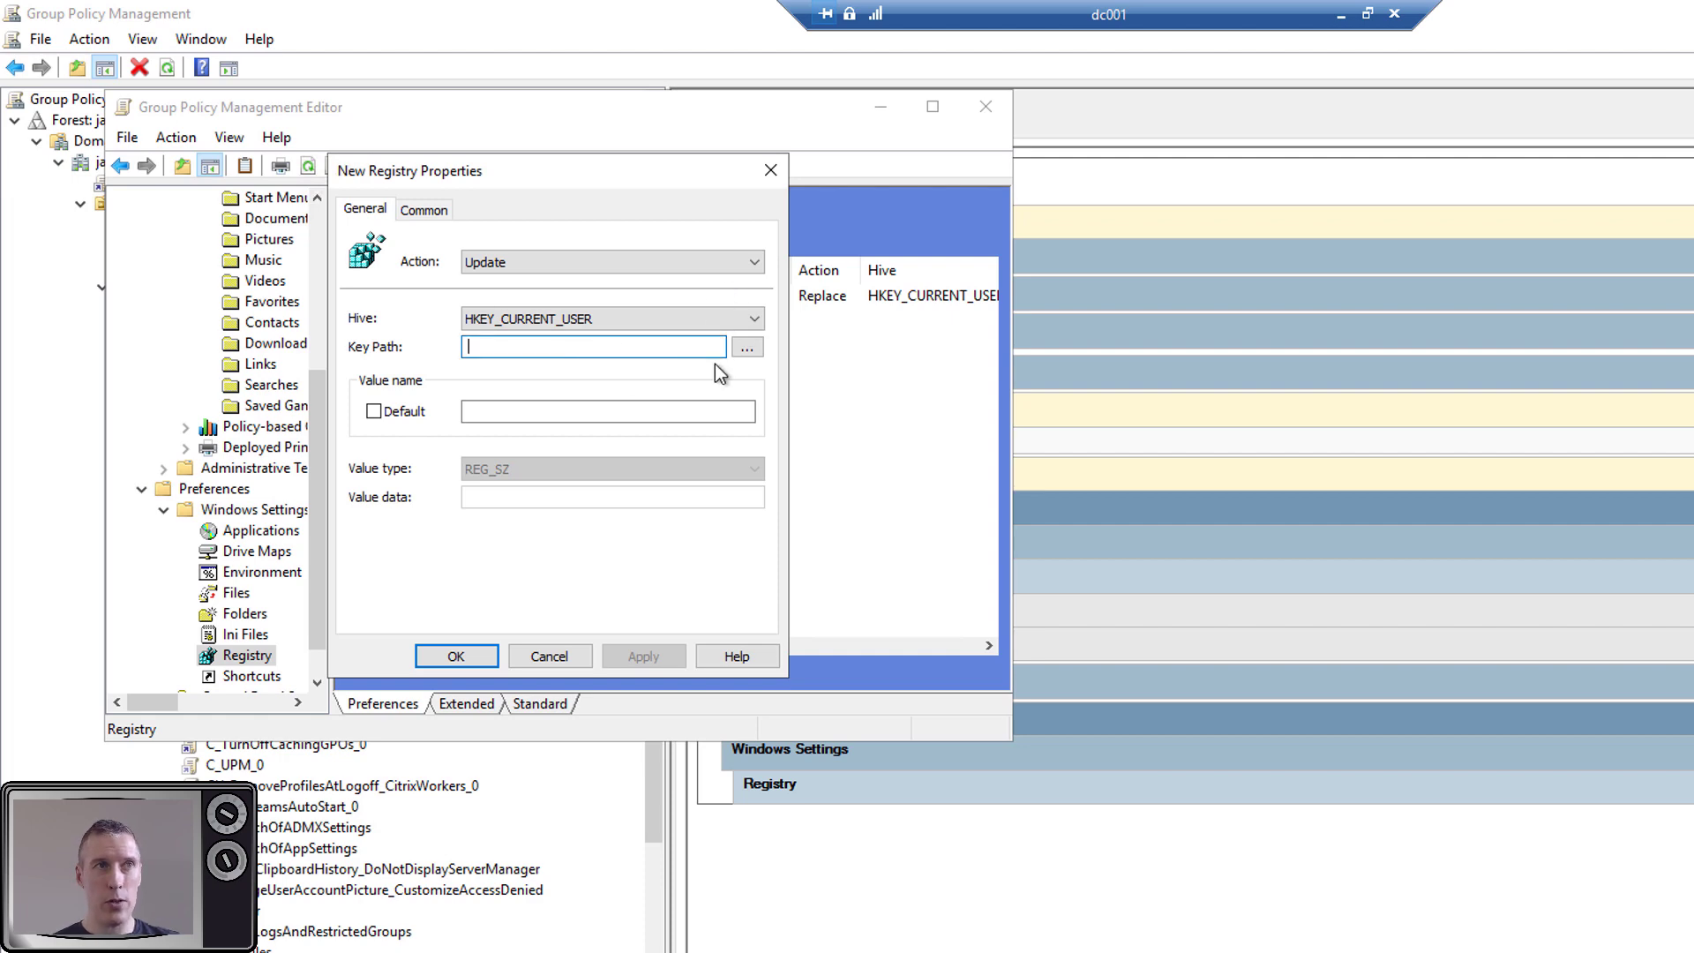
left_click(746, 347)
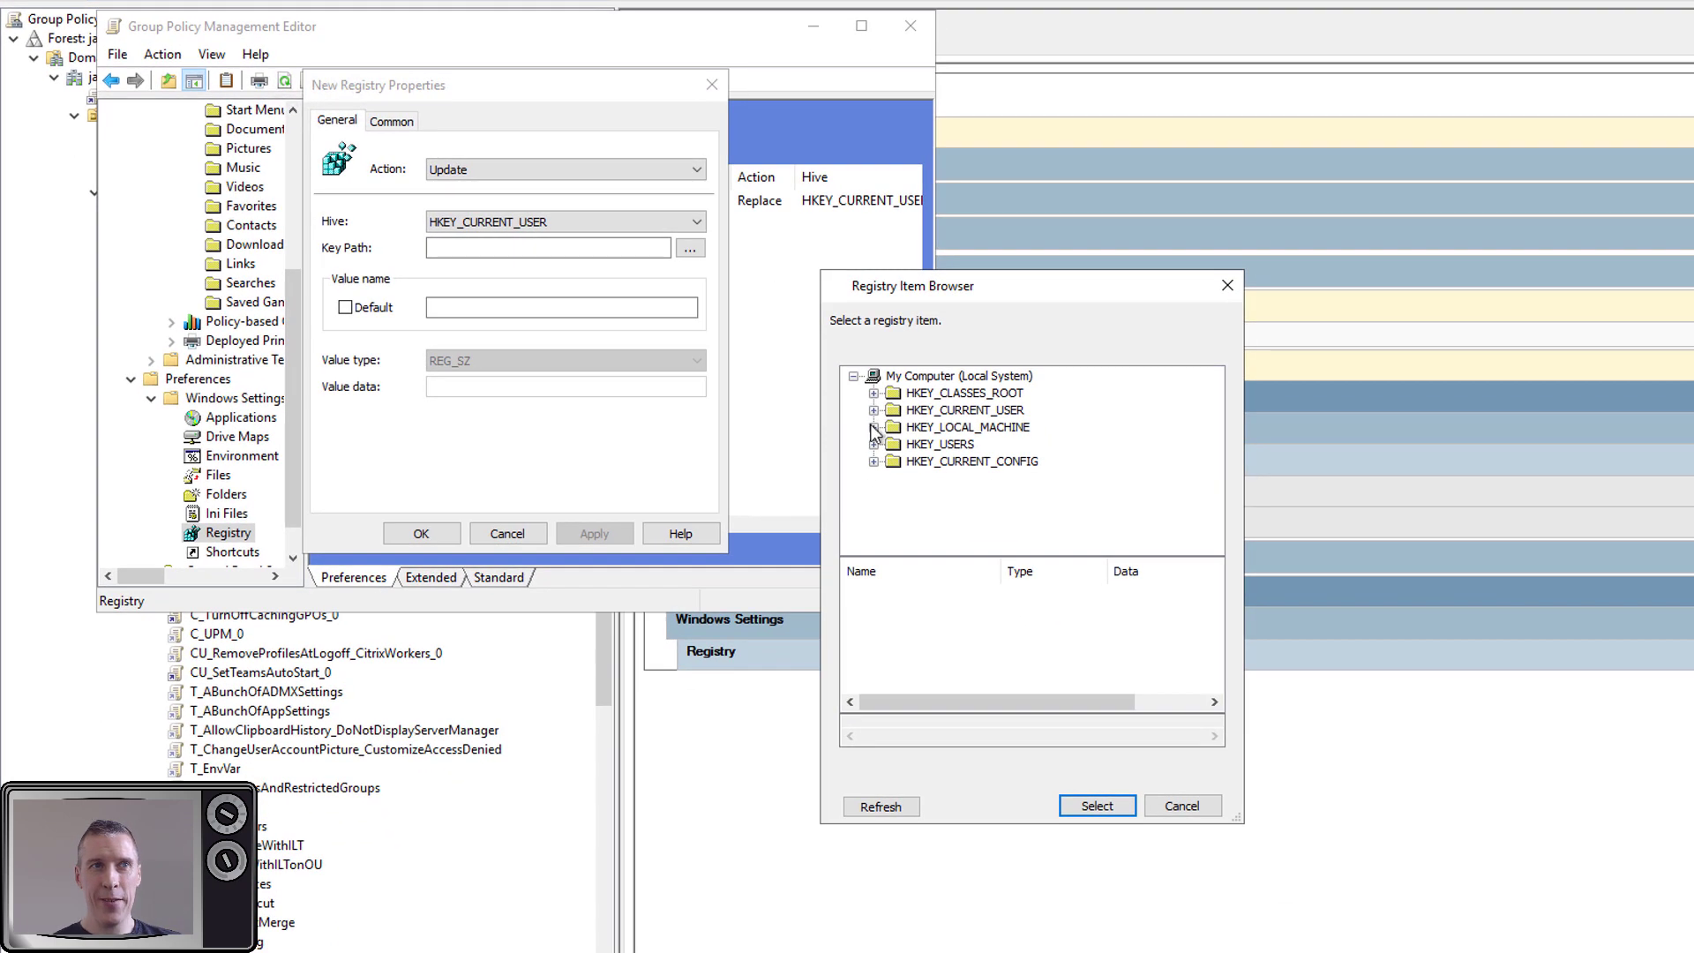
left_click(874, 411)
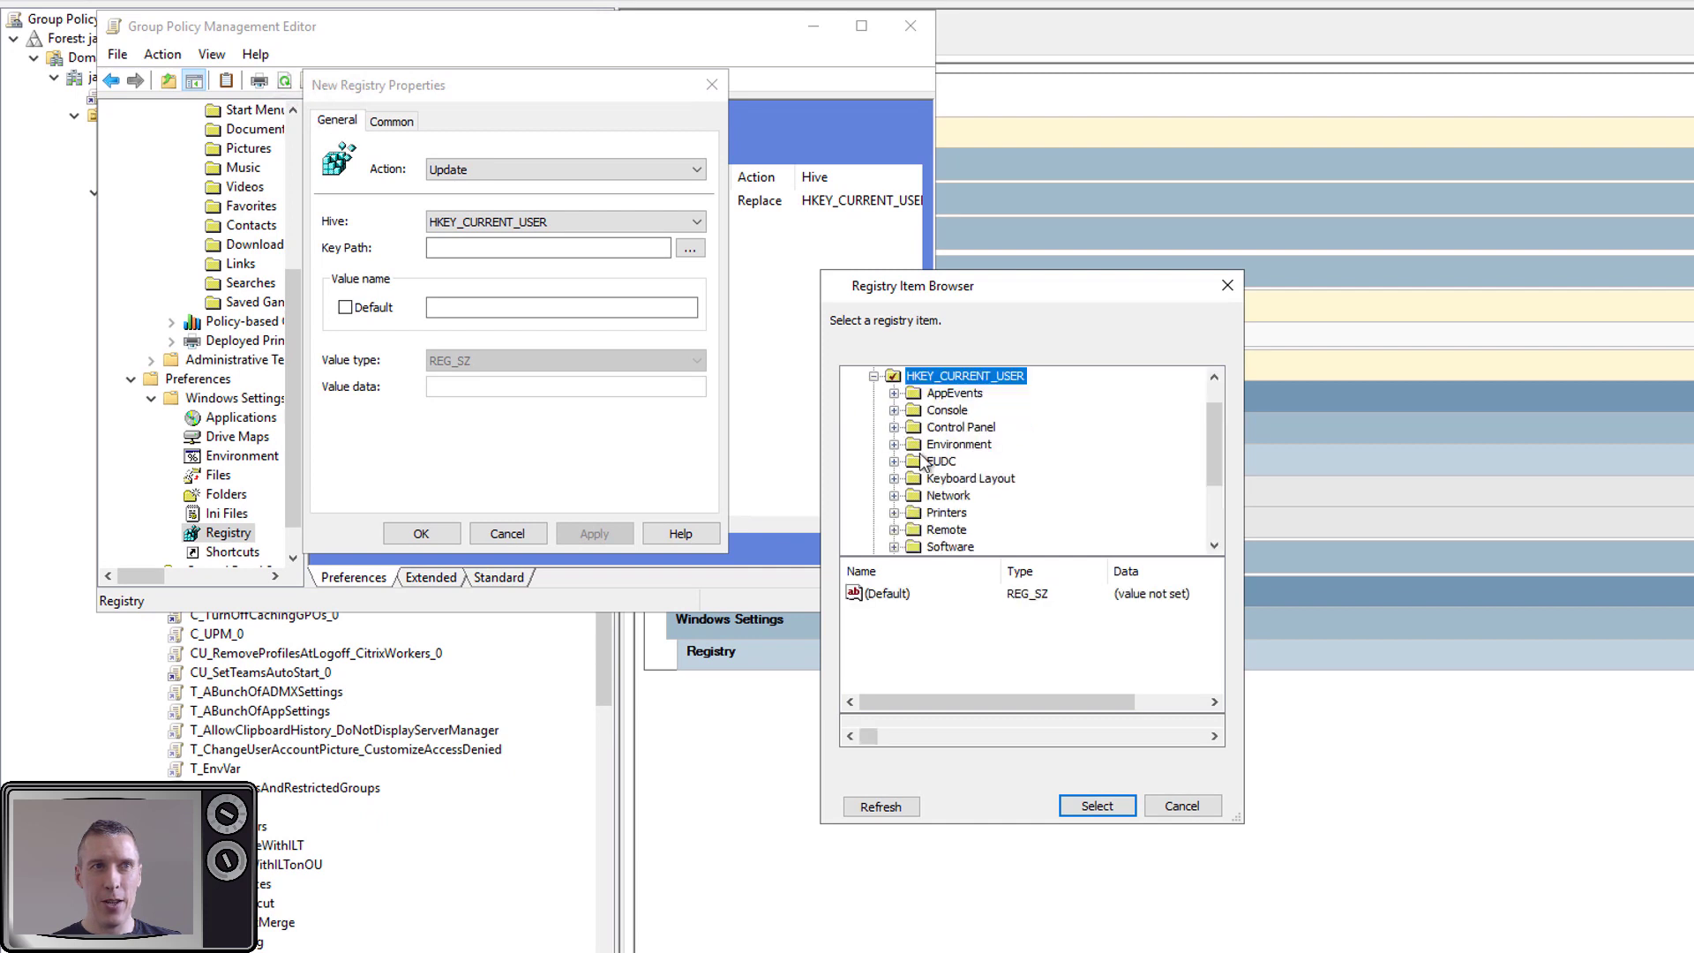
double_click(950, 546)
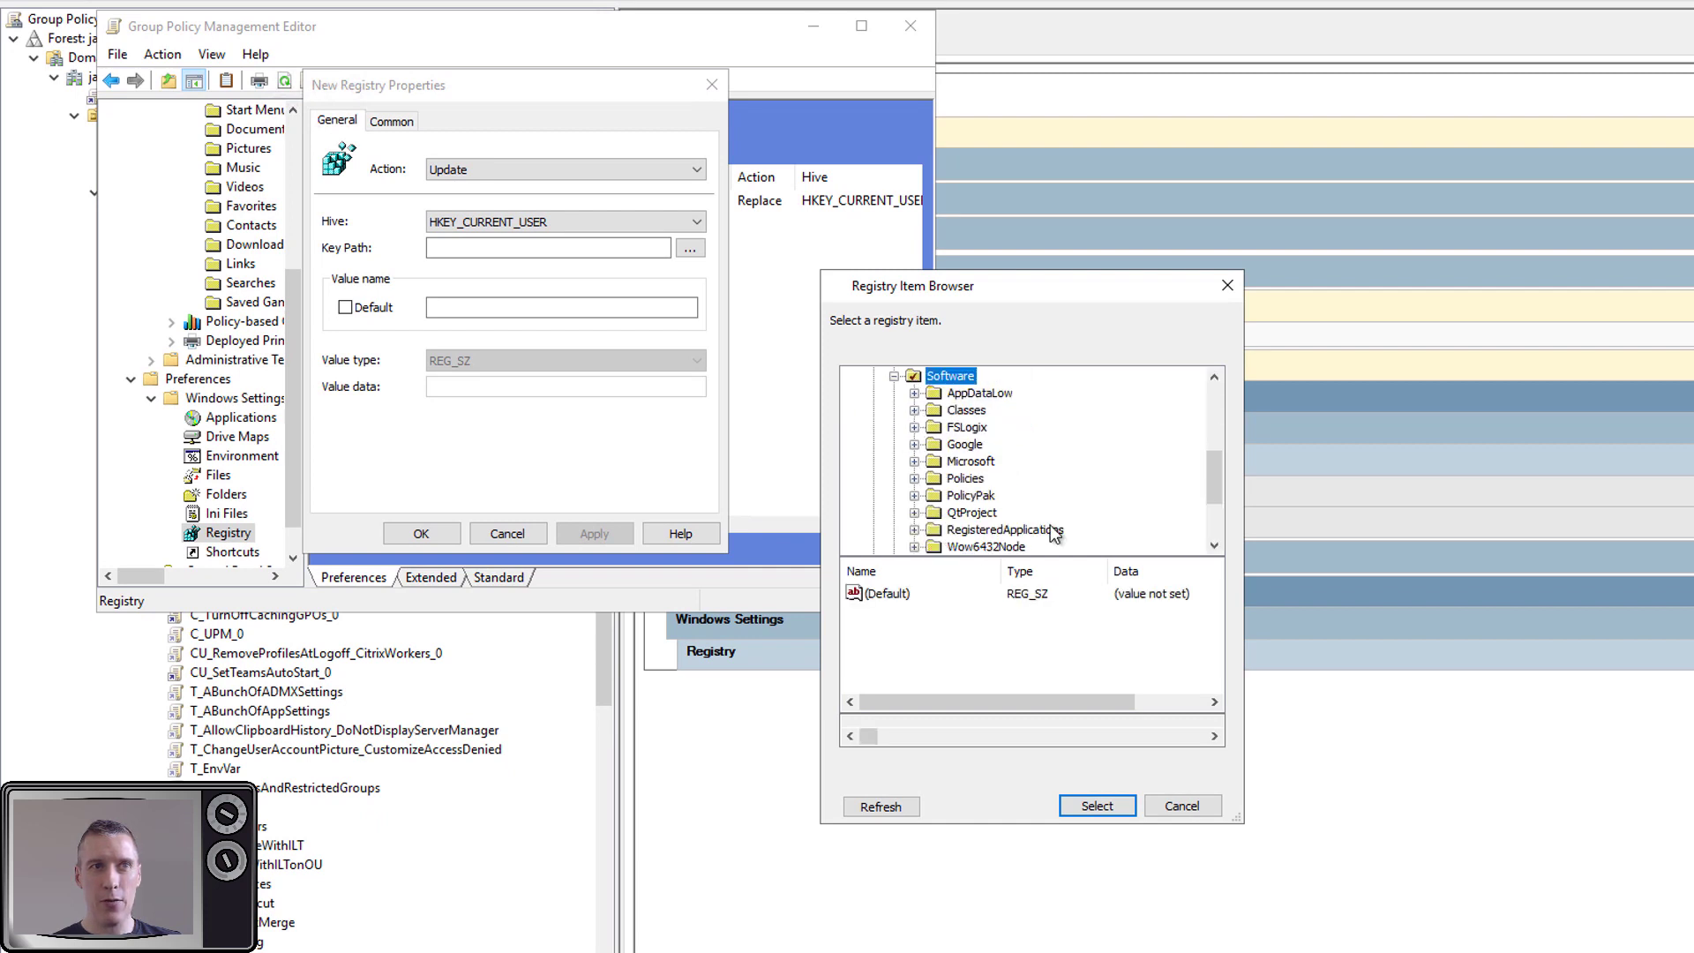
double_click(971, 460)
left_click(1215, 509)
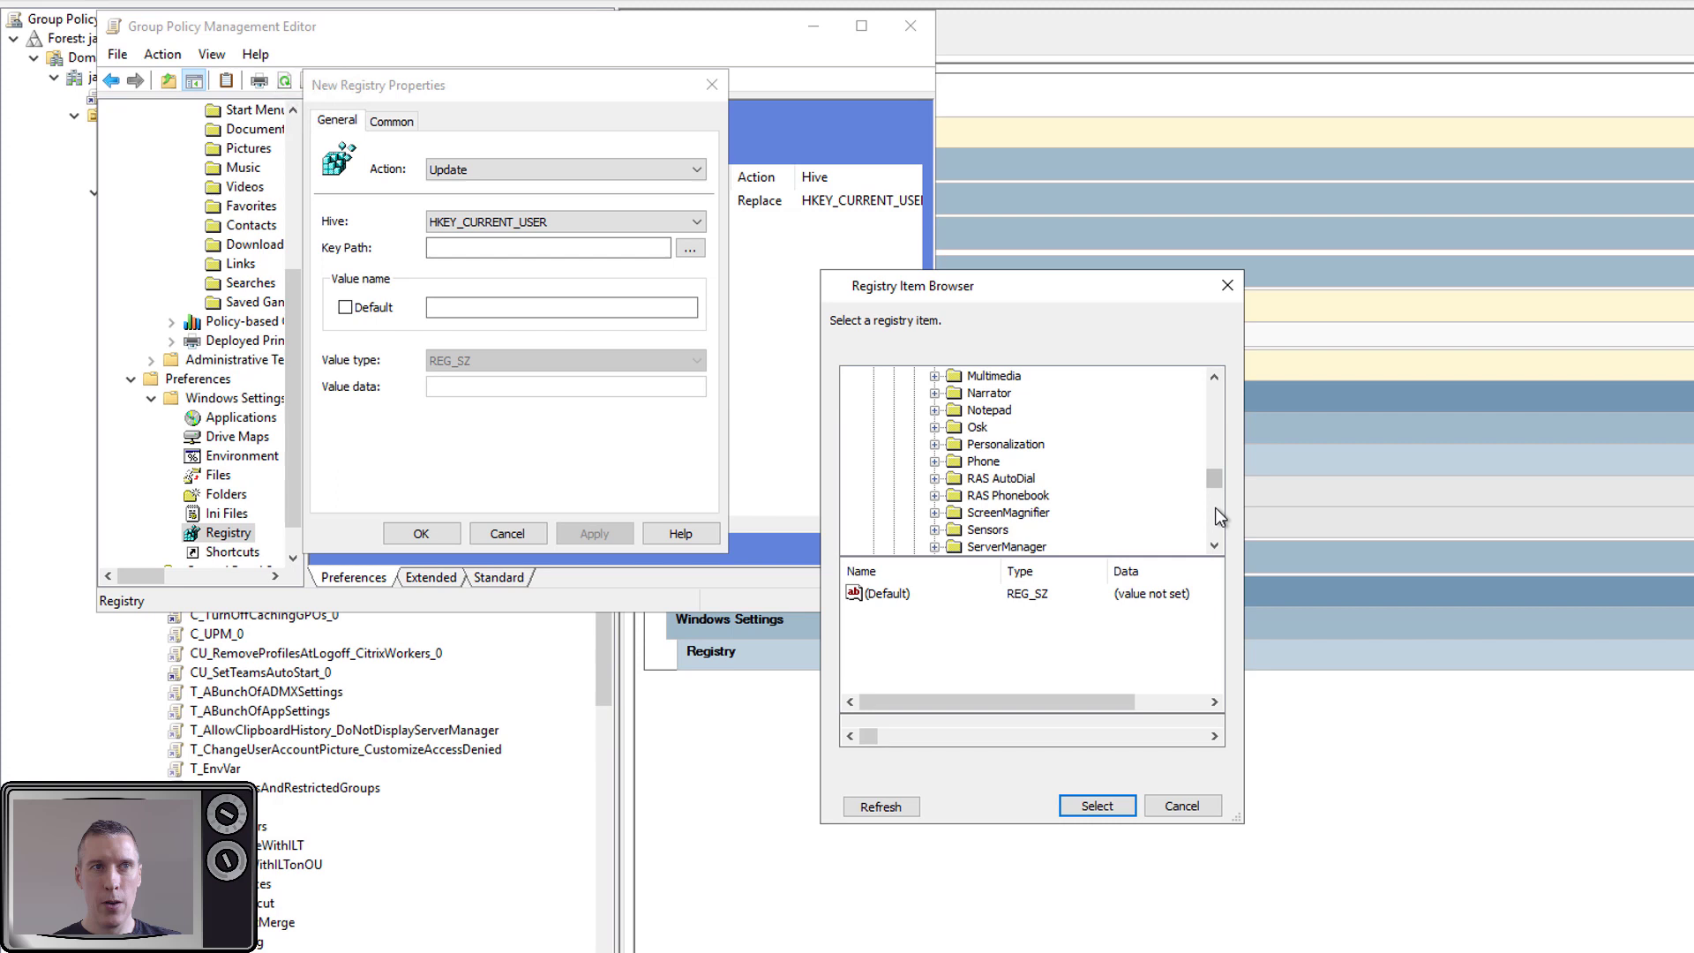
left_click(935, 427)
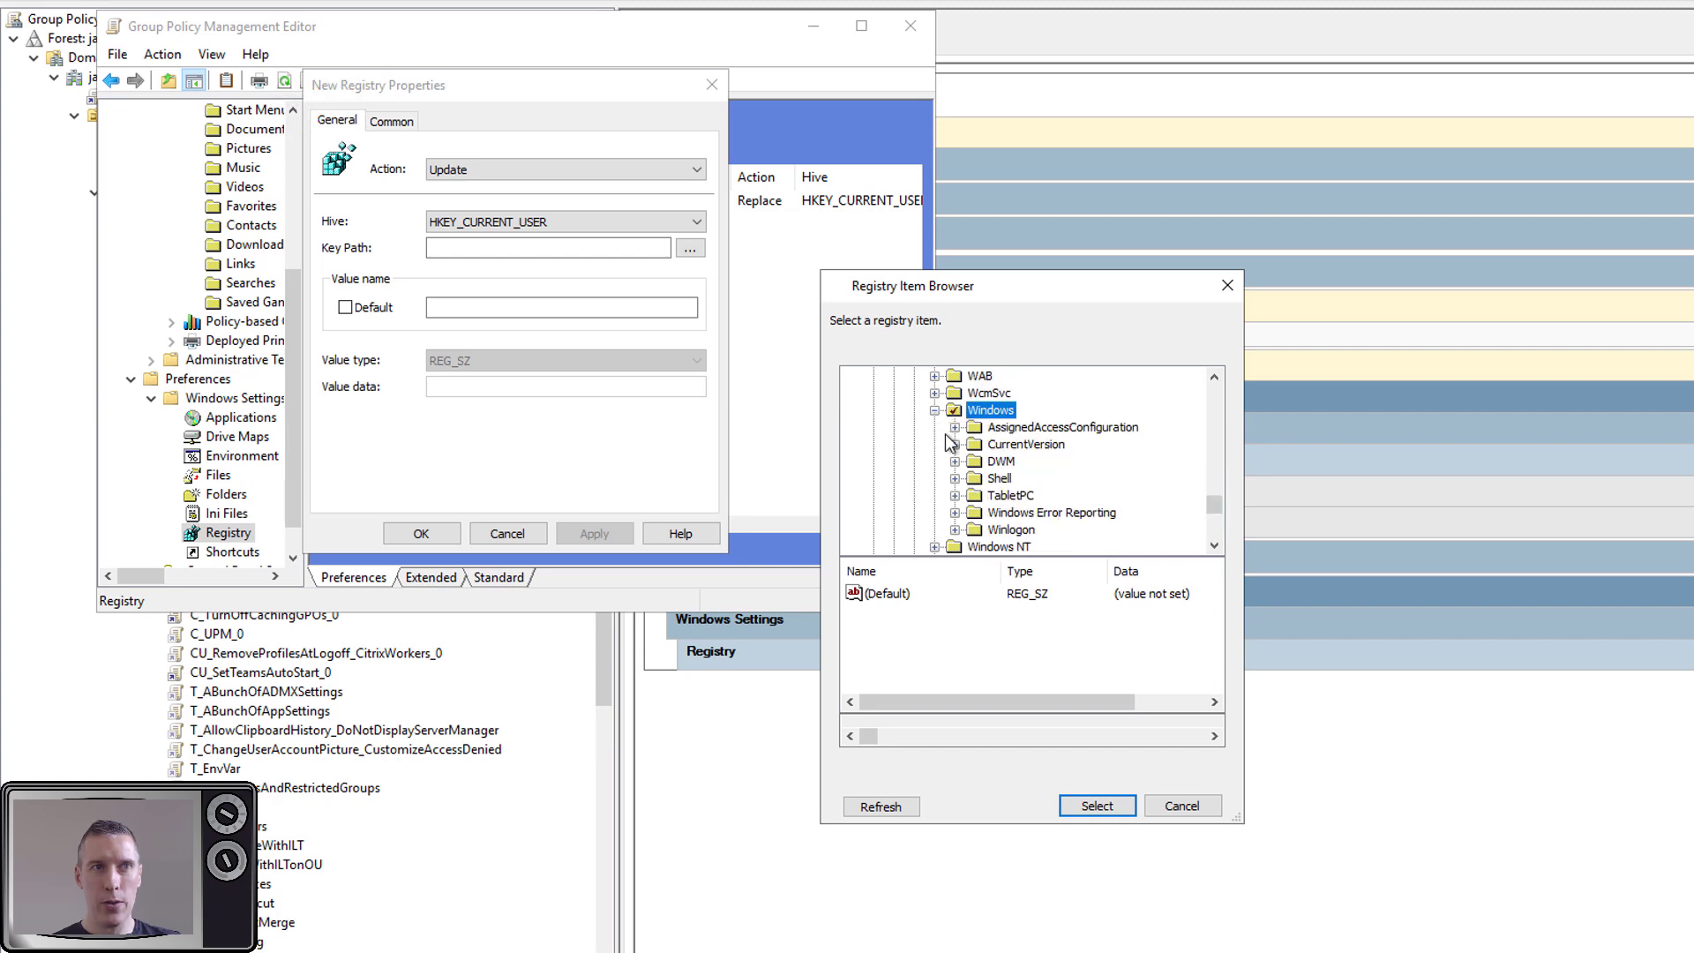
left_click(958, 446)
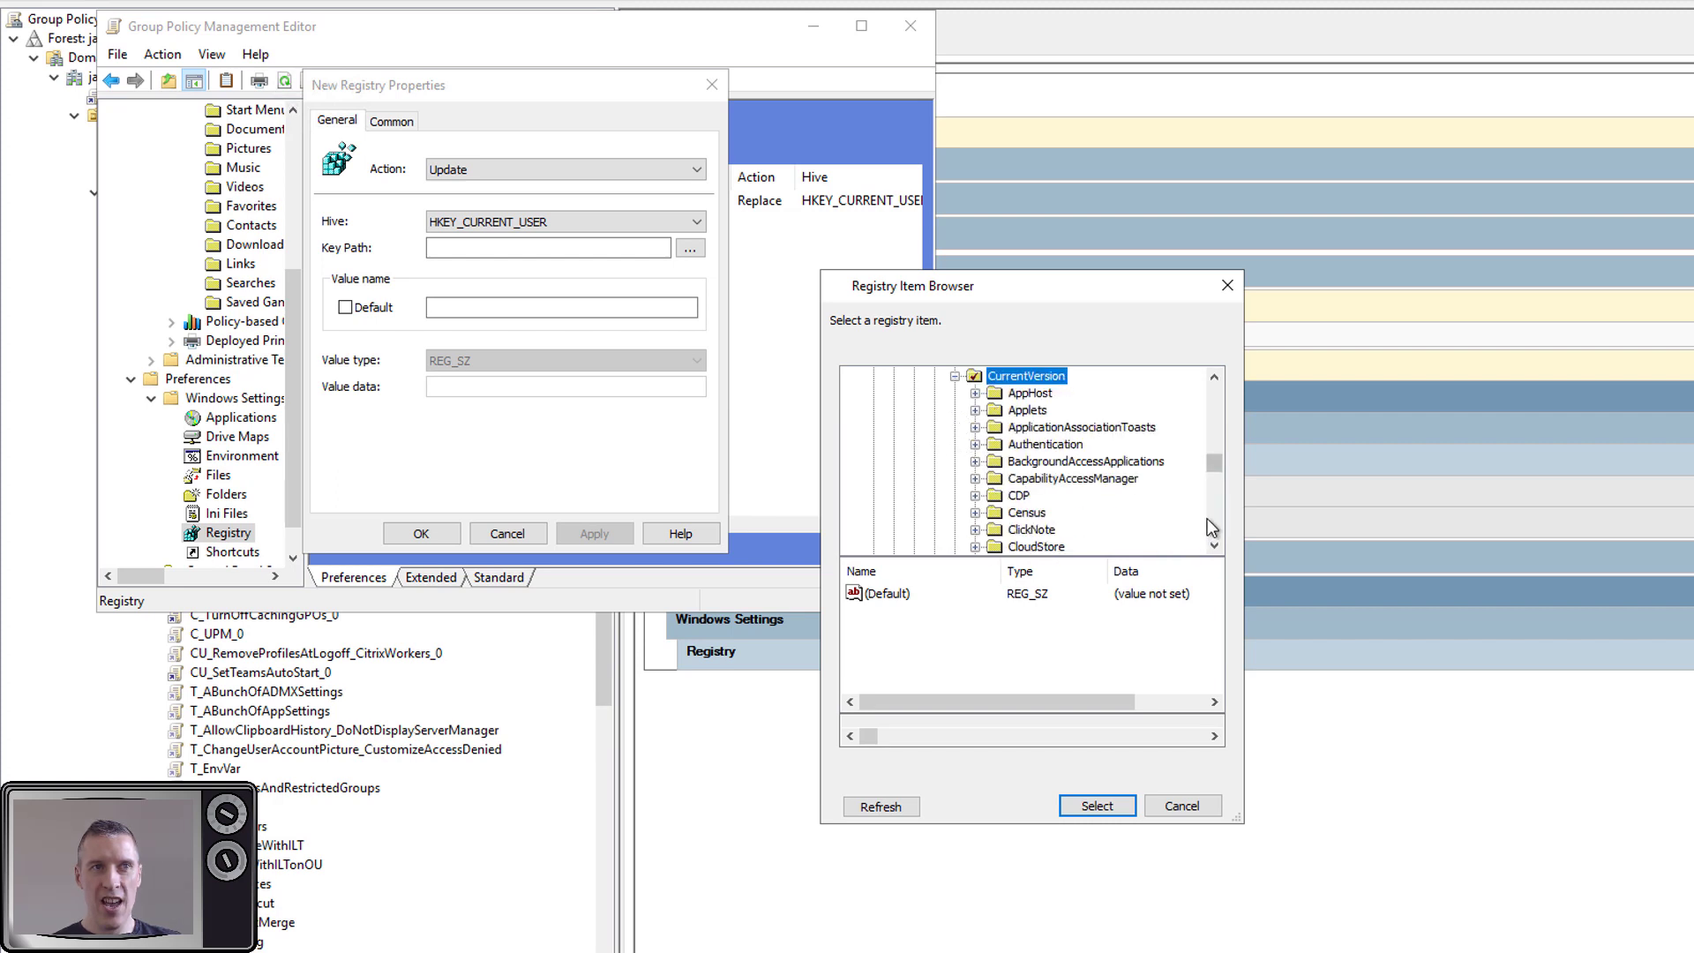
Pick the Desktop value under Explorer\User Shell Folders to fill the new item
left_click(1214, 517)
left_click(975, 478)
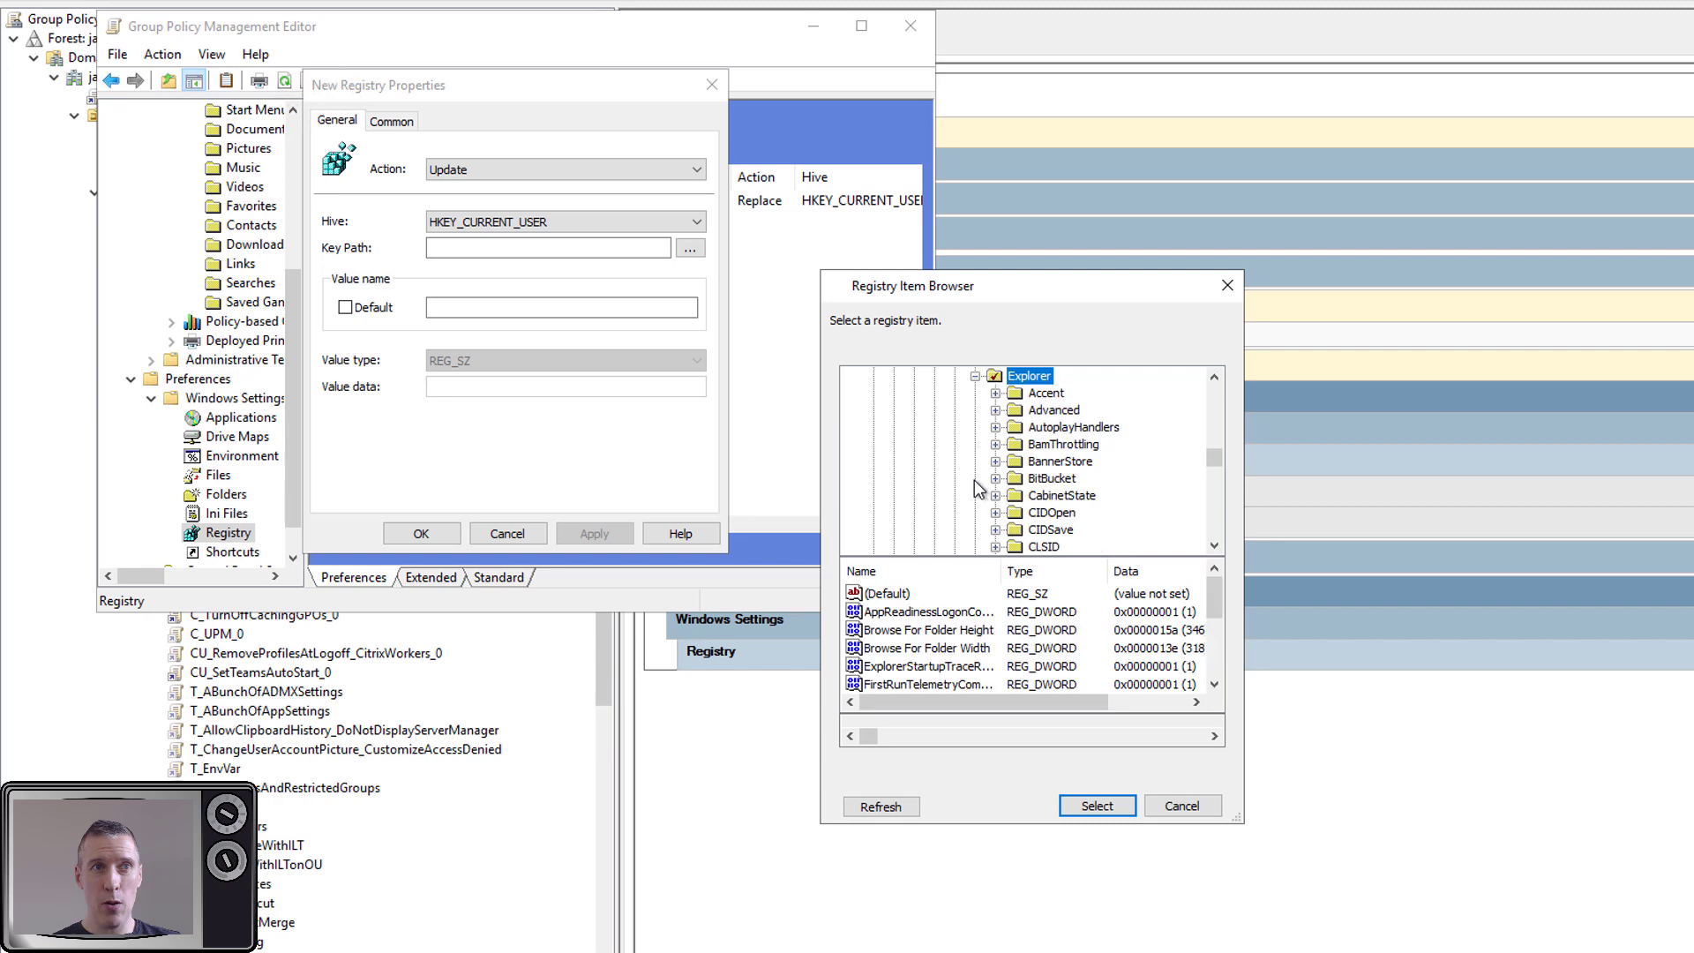
left_click(1217, 521)
left_click(1217, 519)
left_click(1218, 519)
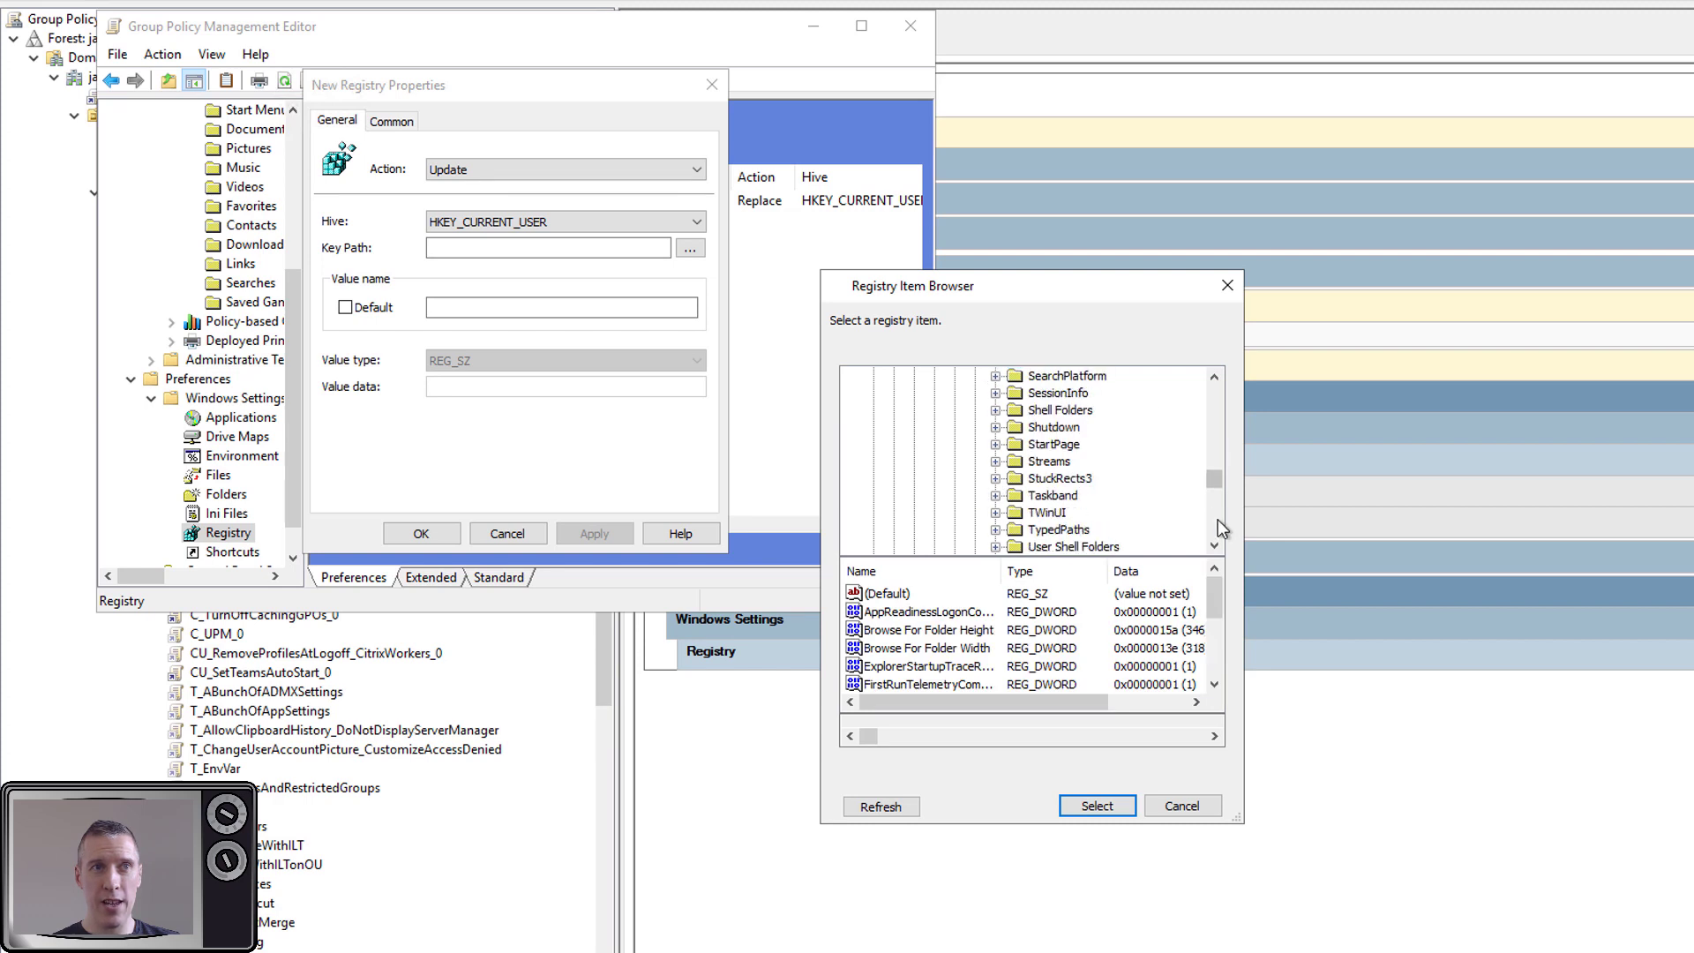
left_click(1079, 548)
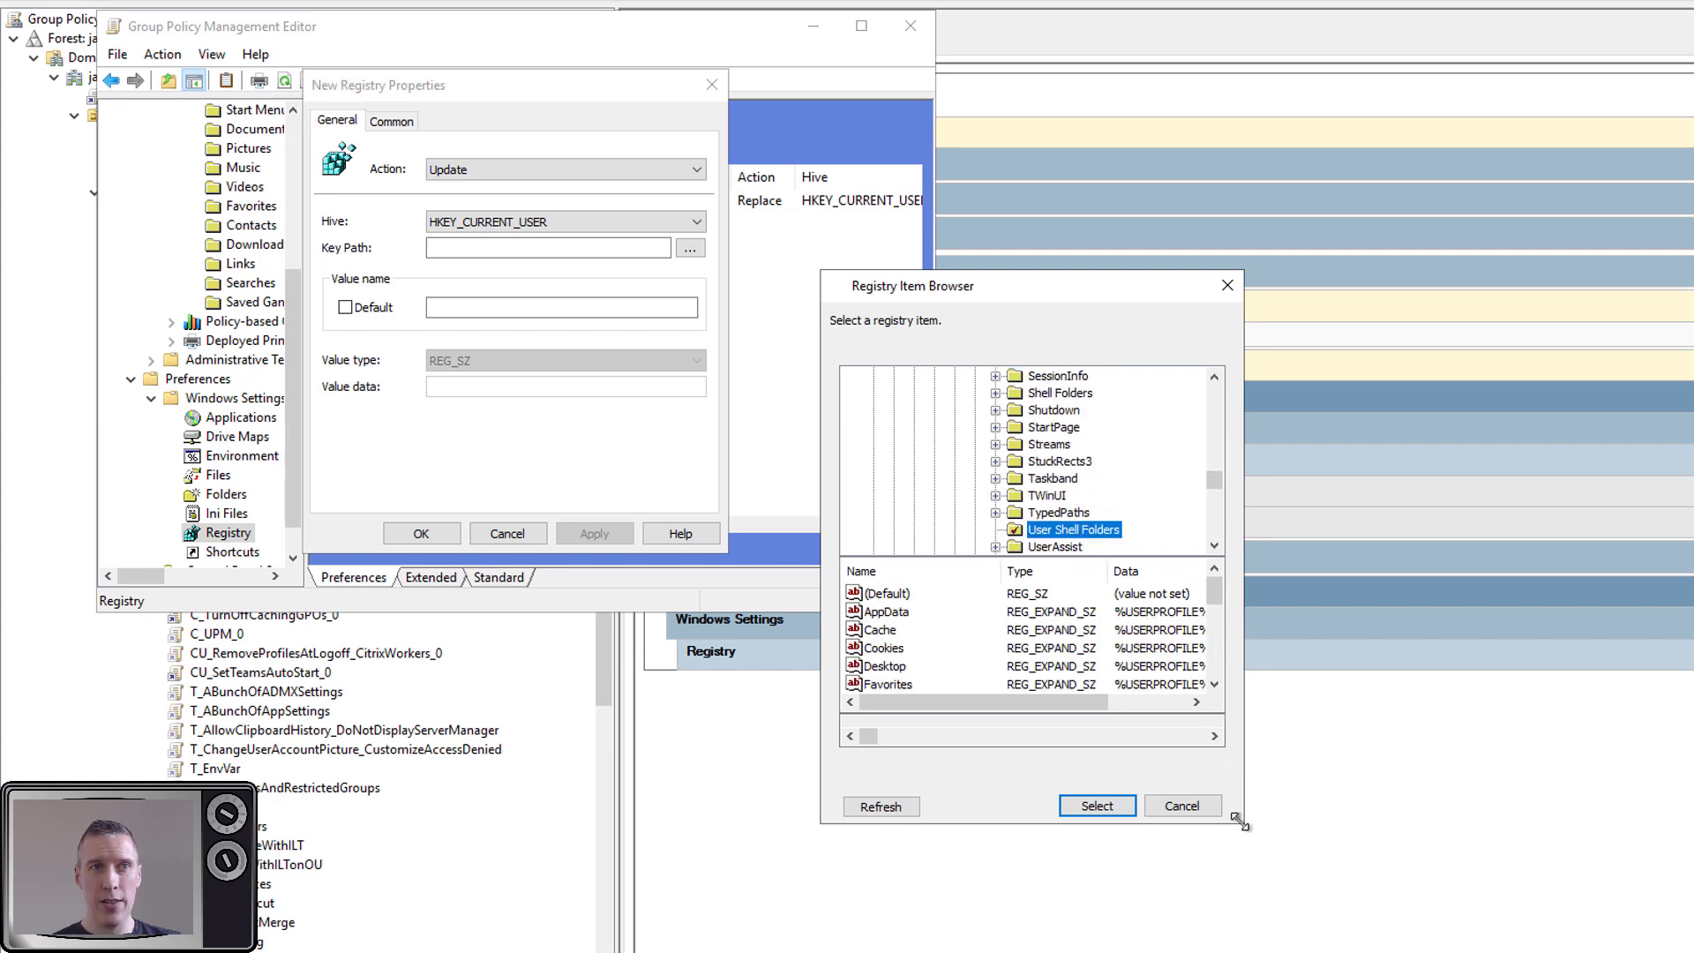
left_click_drag(1240, 820, 1378, 932)
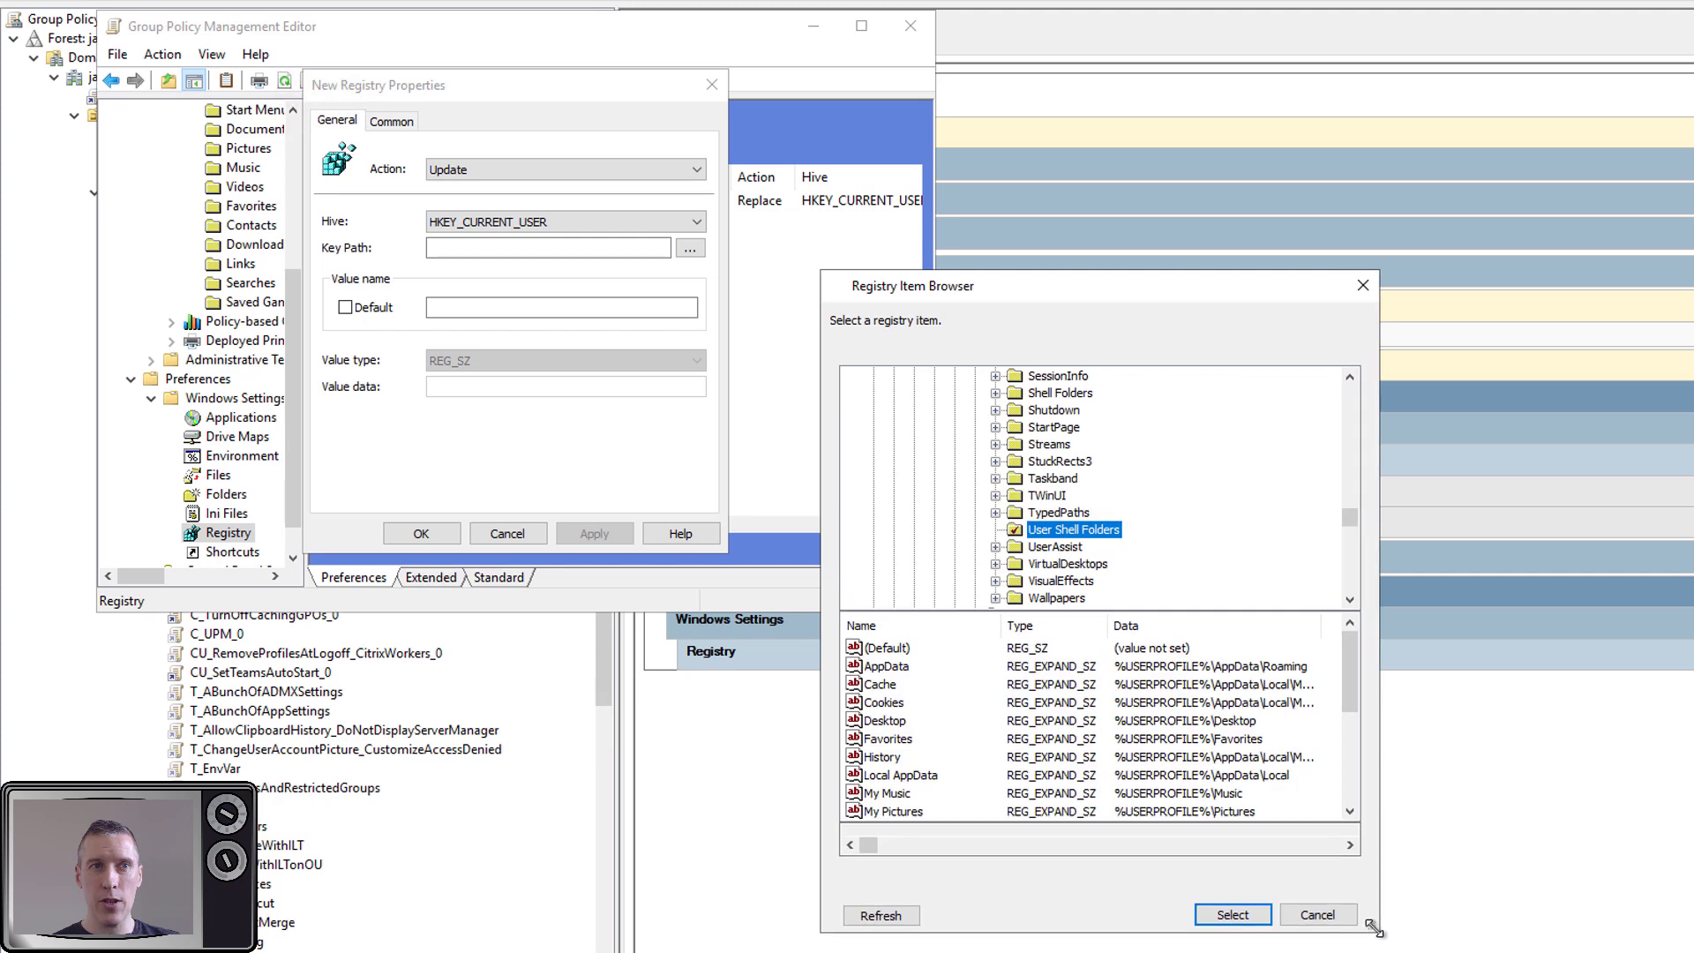
left_click(963, 697)
left_click_drag(1349, 679, 1281, 700)
left_click(885, 685)
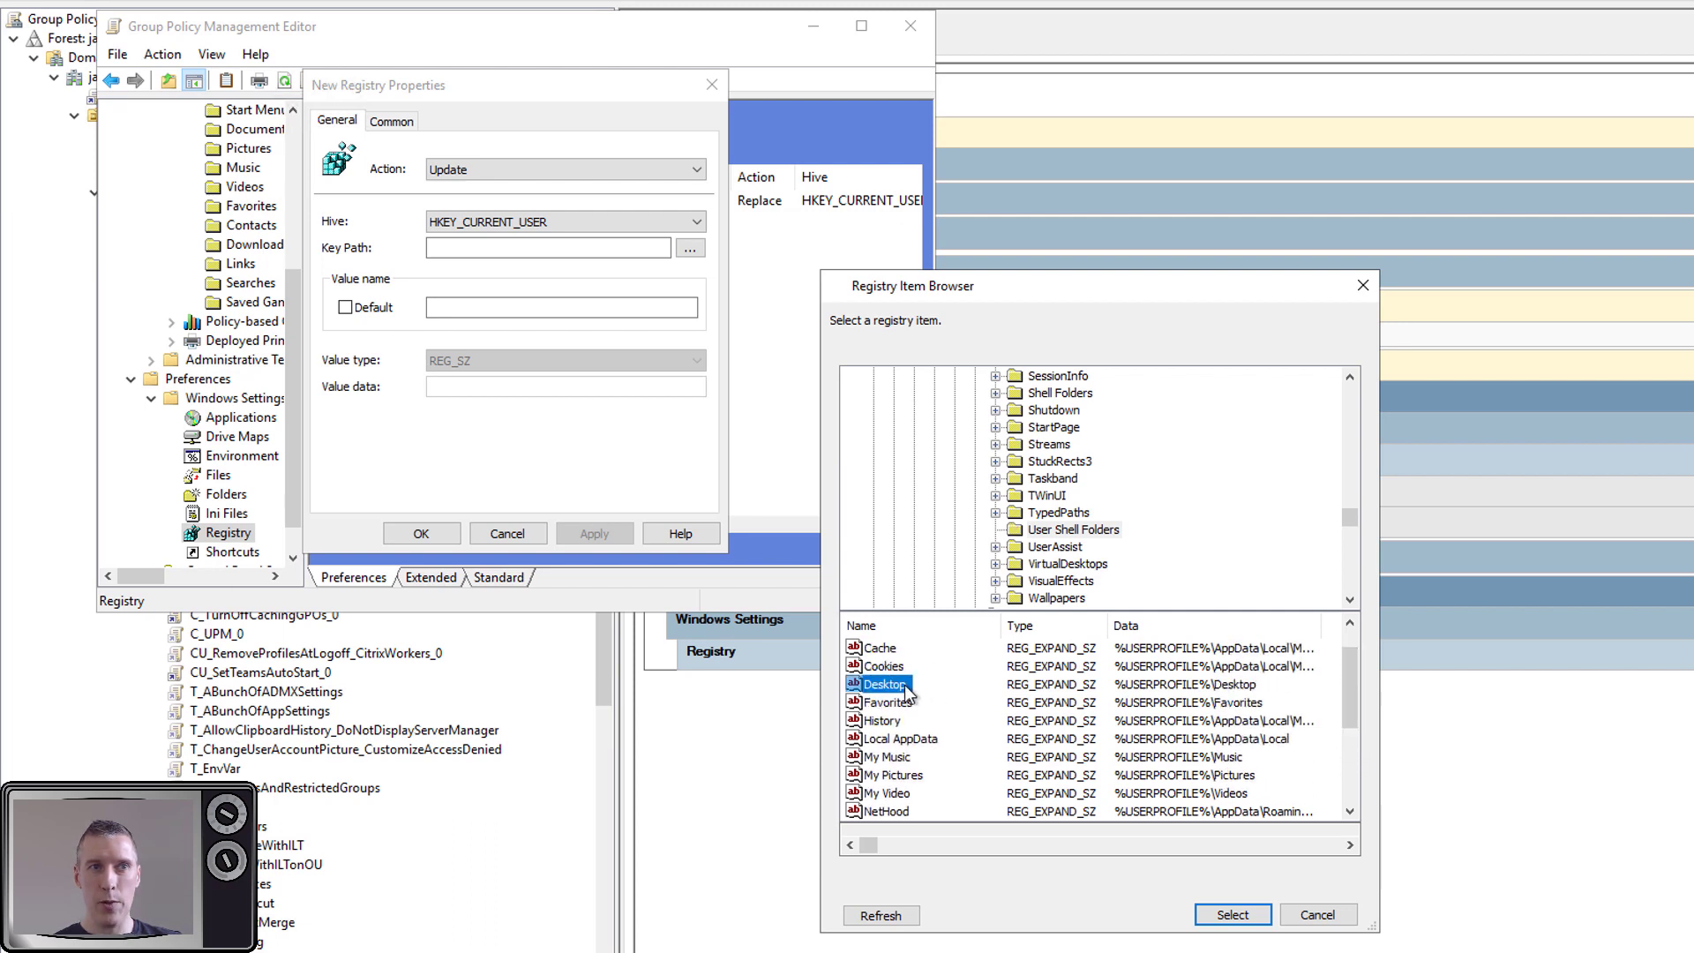
left_click(1232, 915)
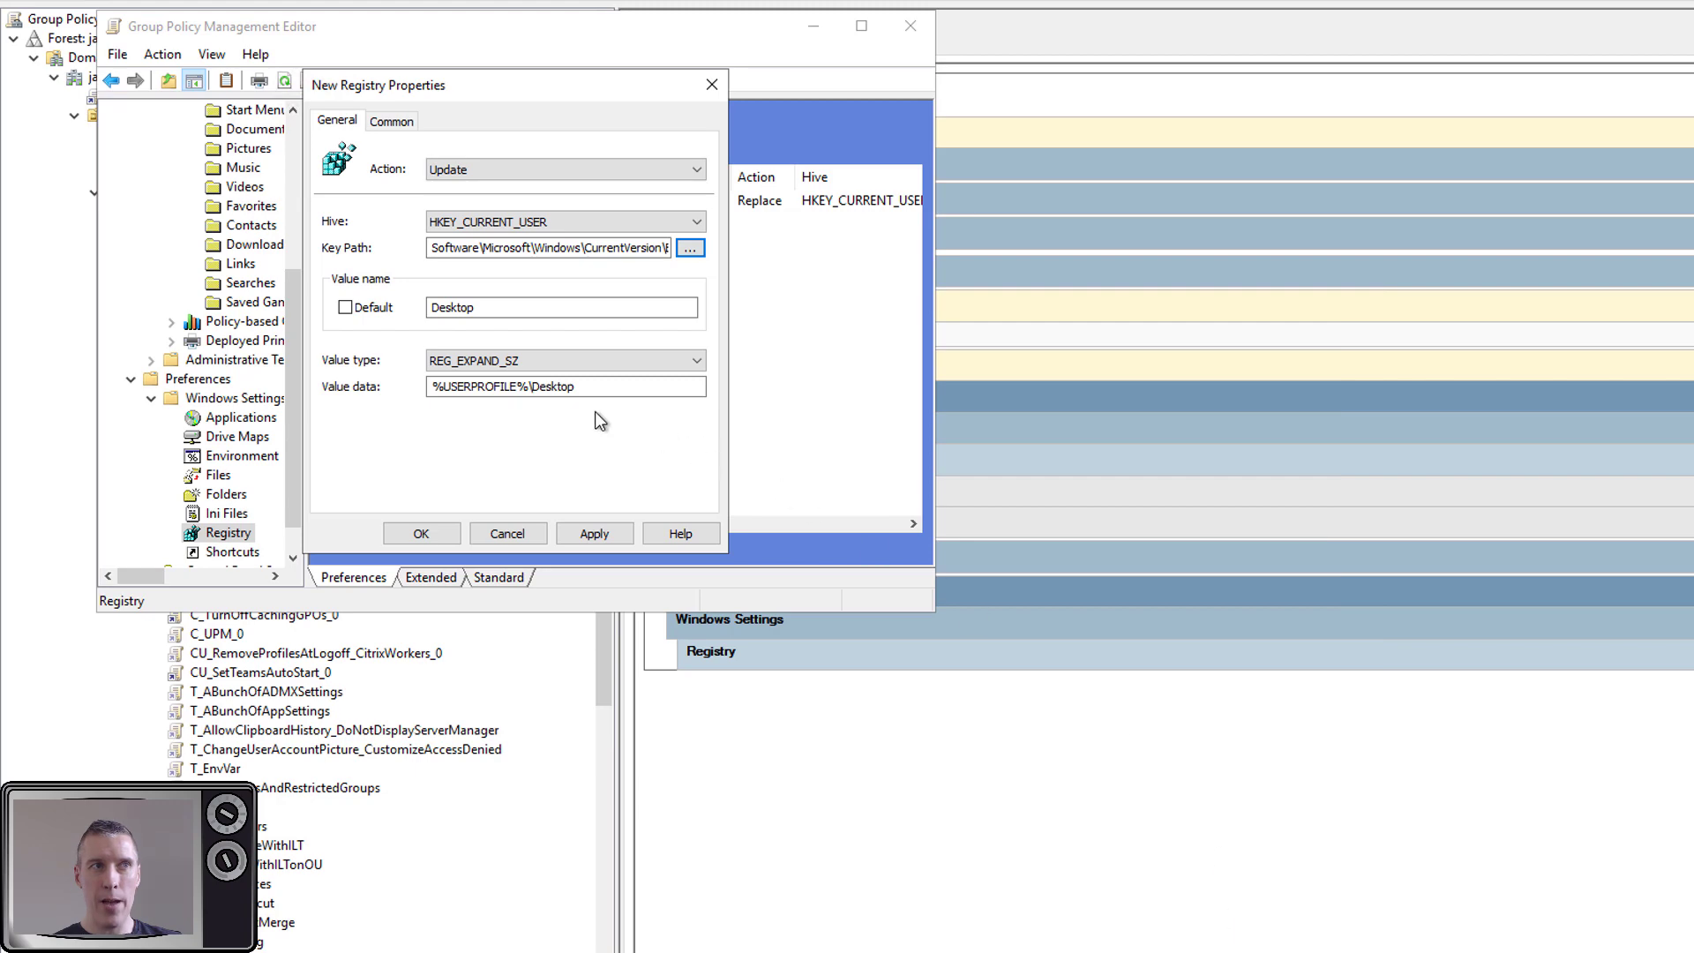
Replace the Desktop data with a user's \\fileserver desktop path, then discard the item
left_click_drag(582, 388, 411, 393)
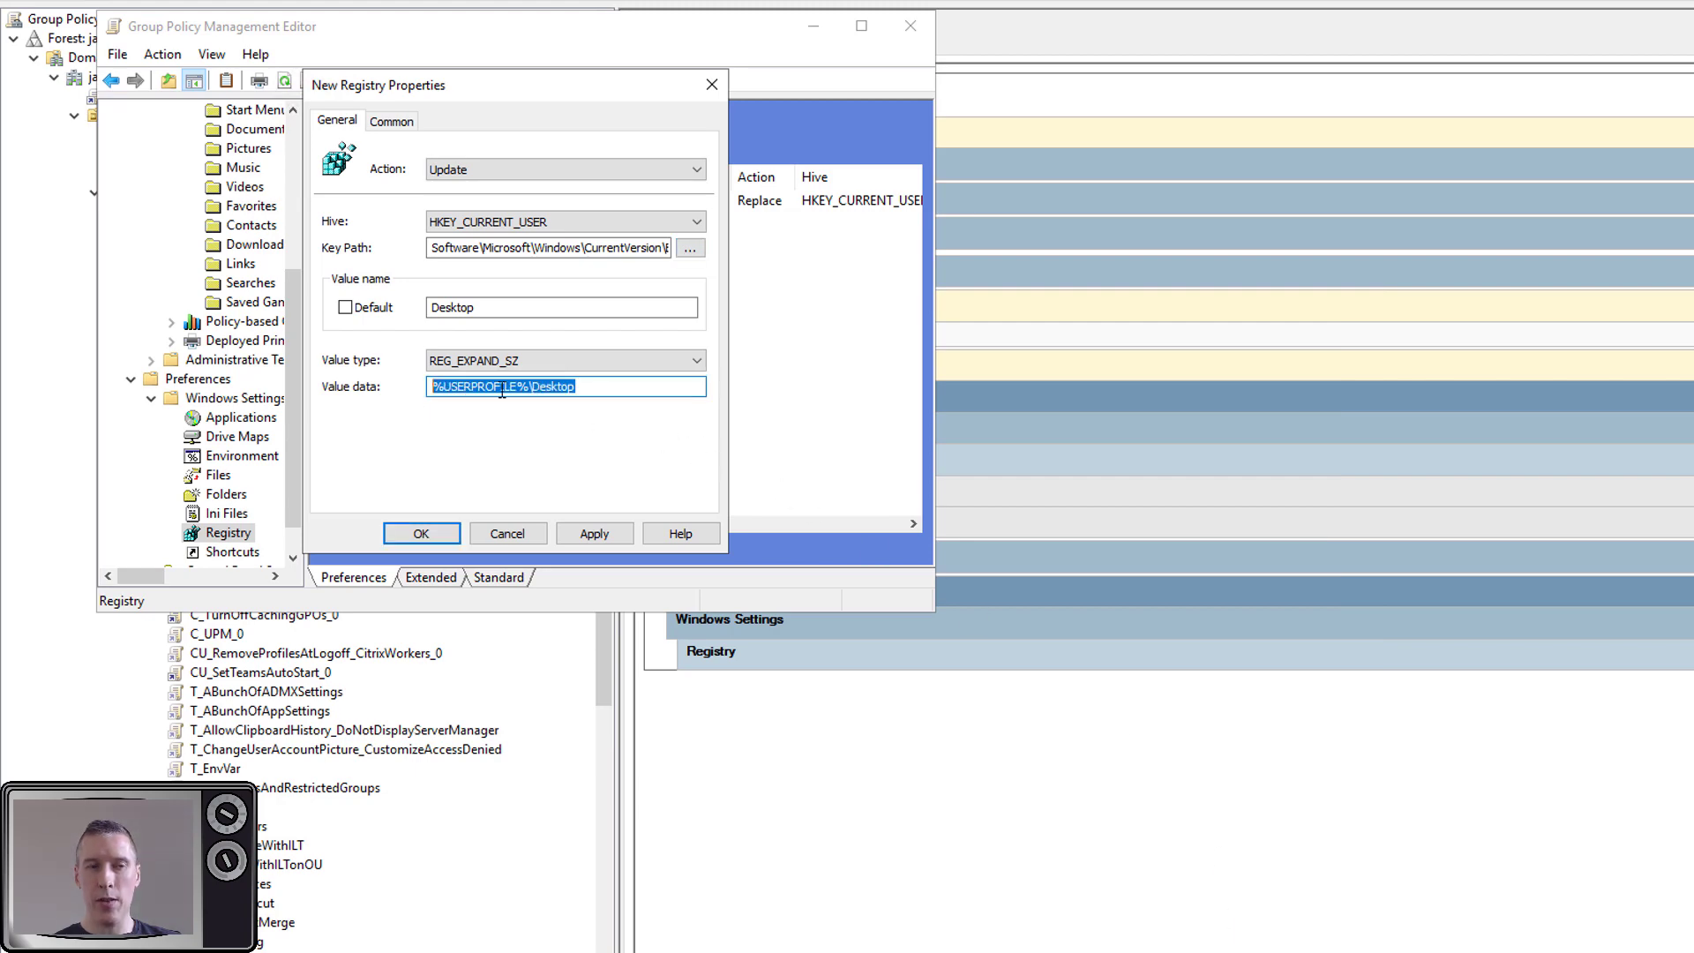
type("\\\\")
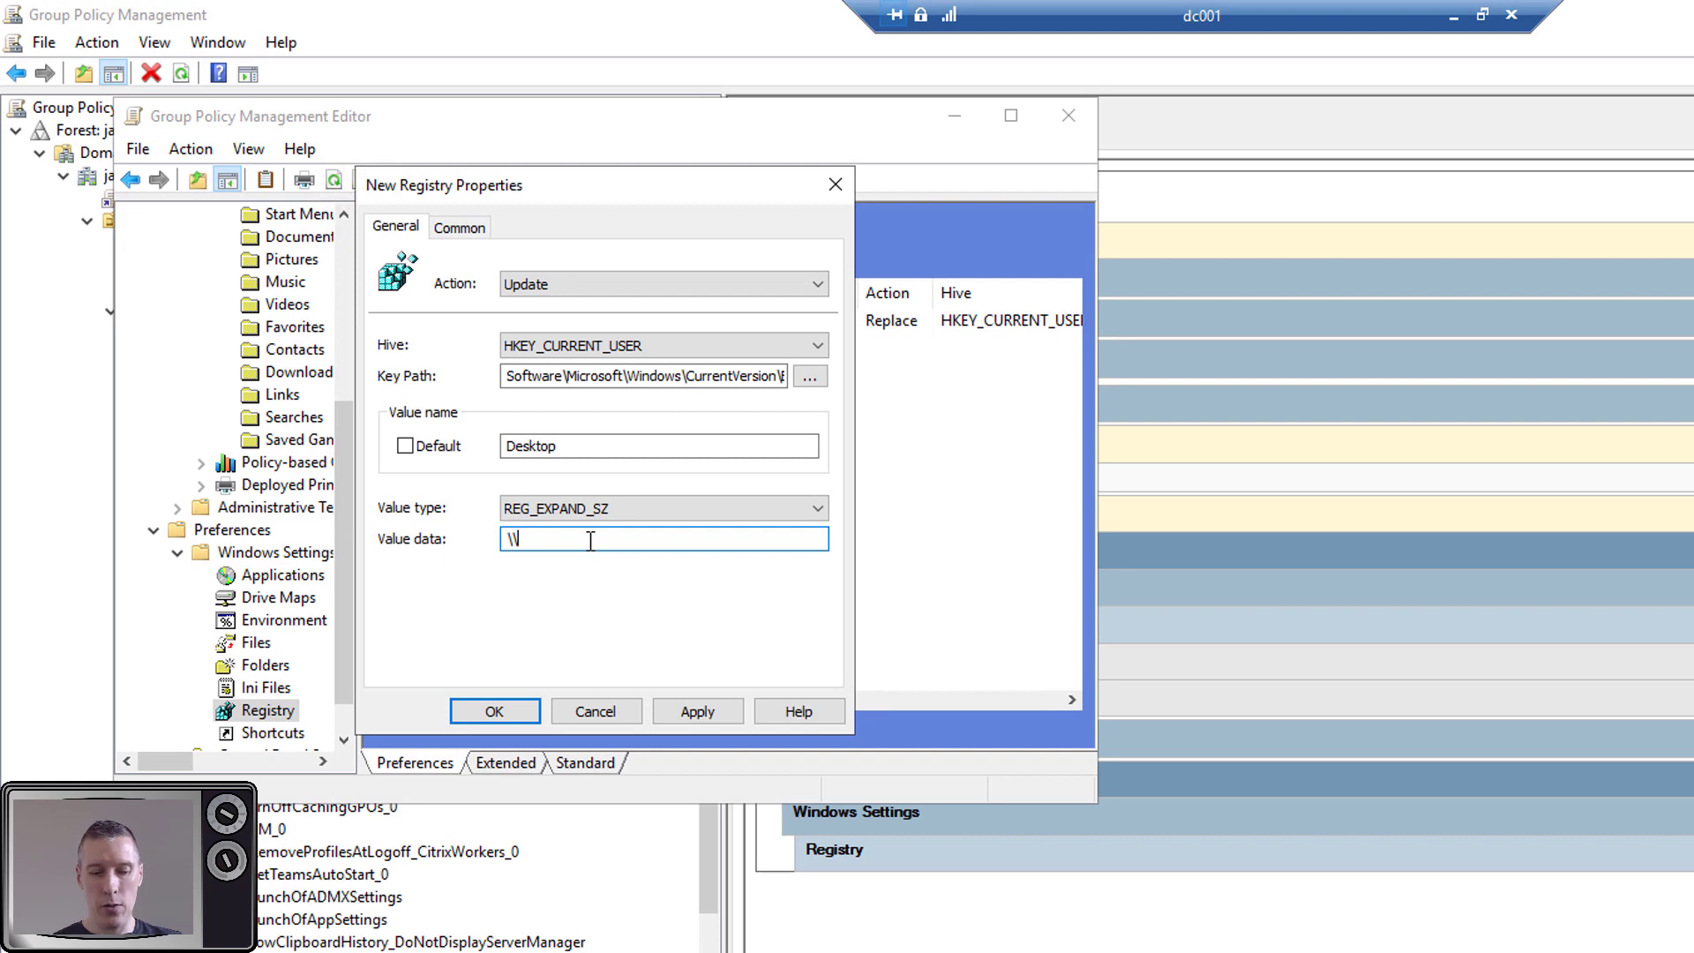
type("fileserver\\j")
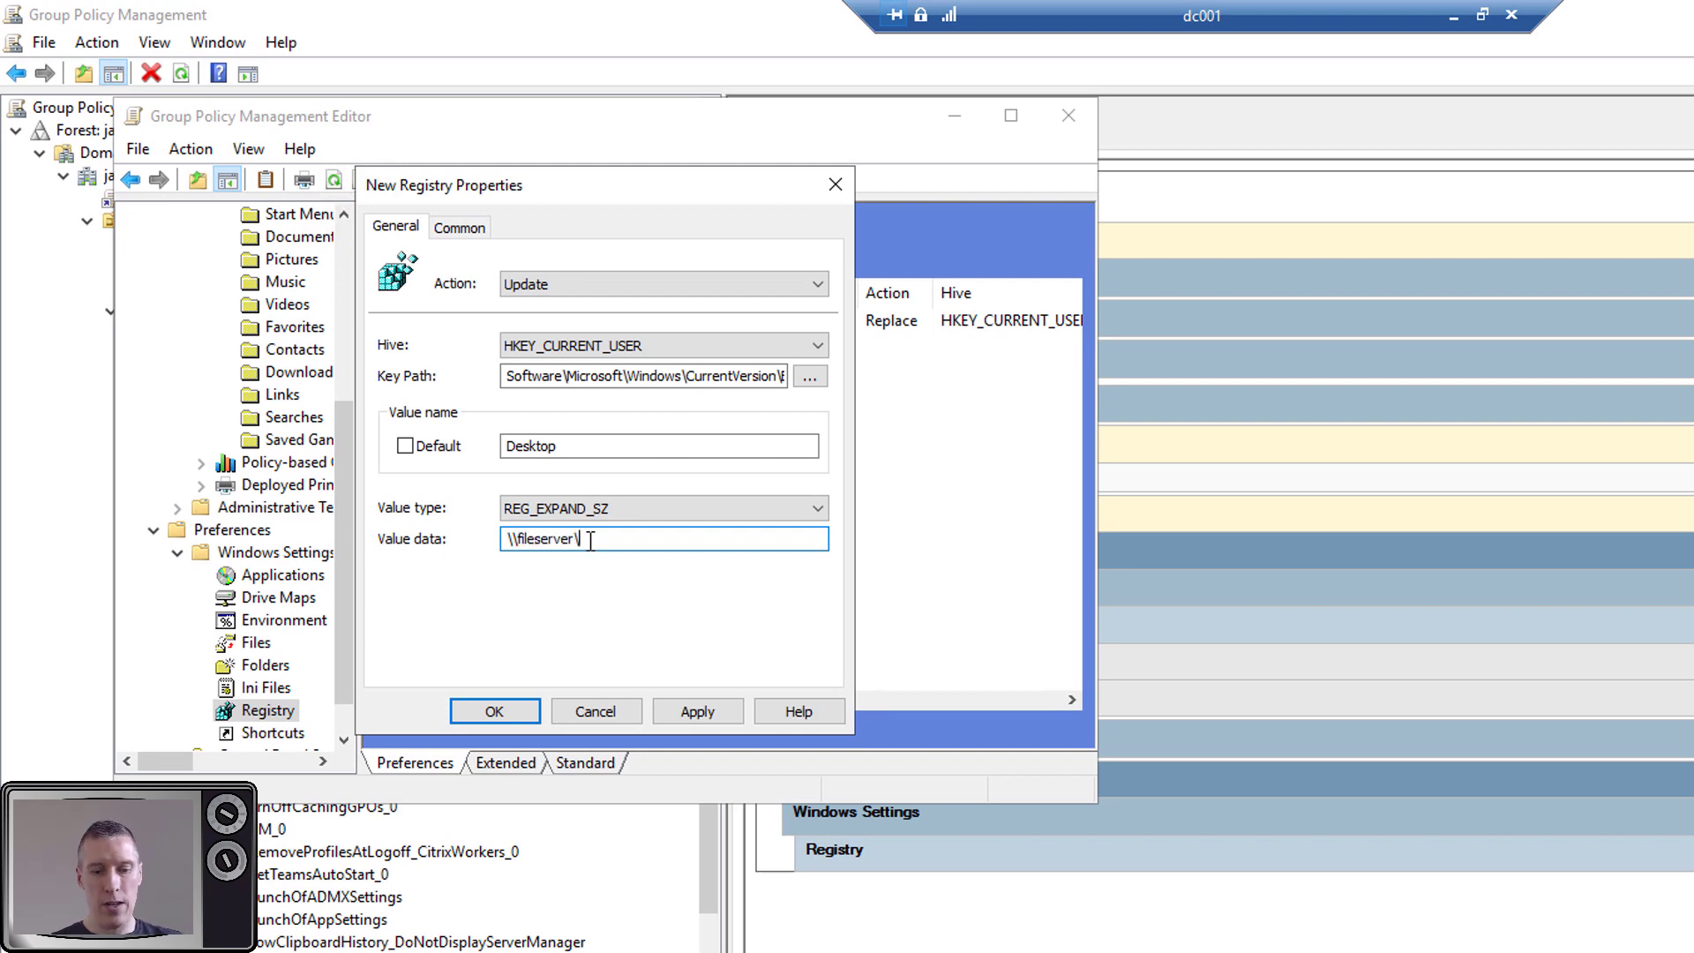
type("amesr\\desktop")
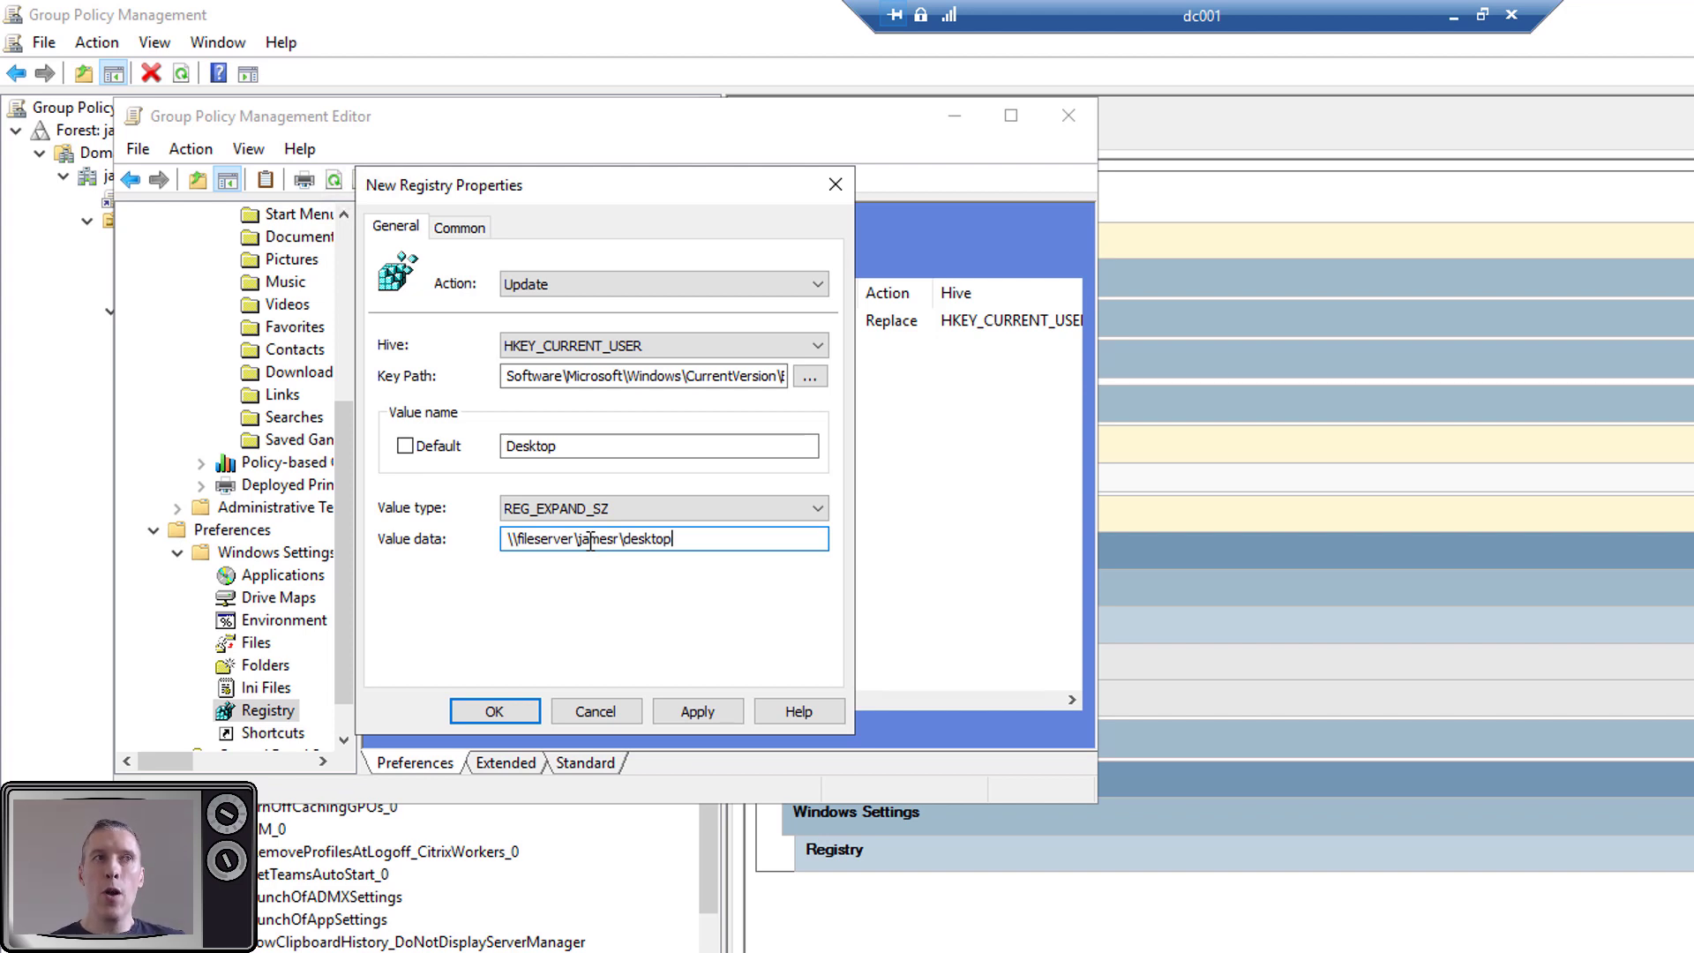
left_click(605, 712)
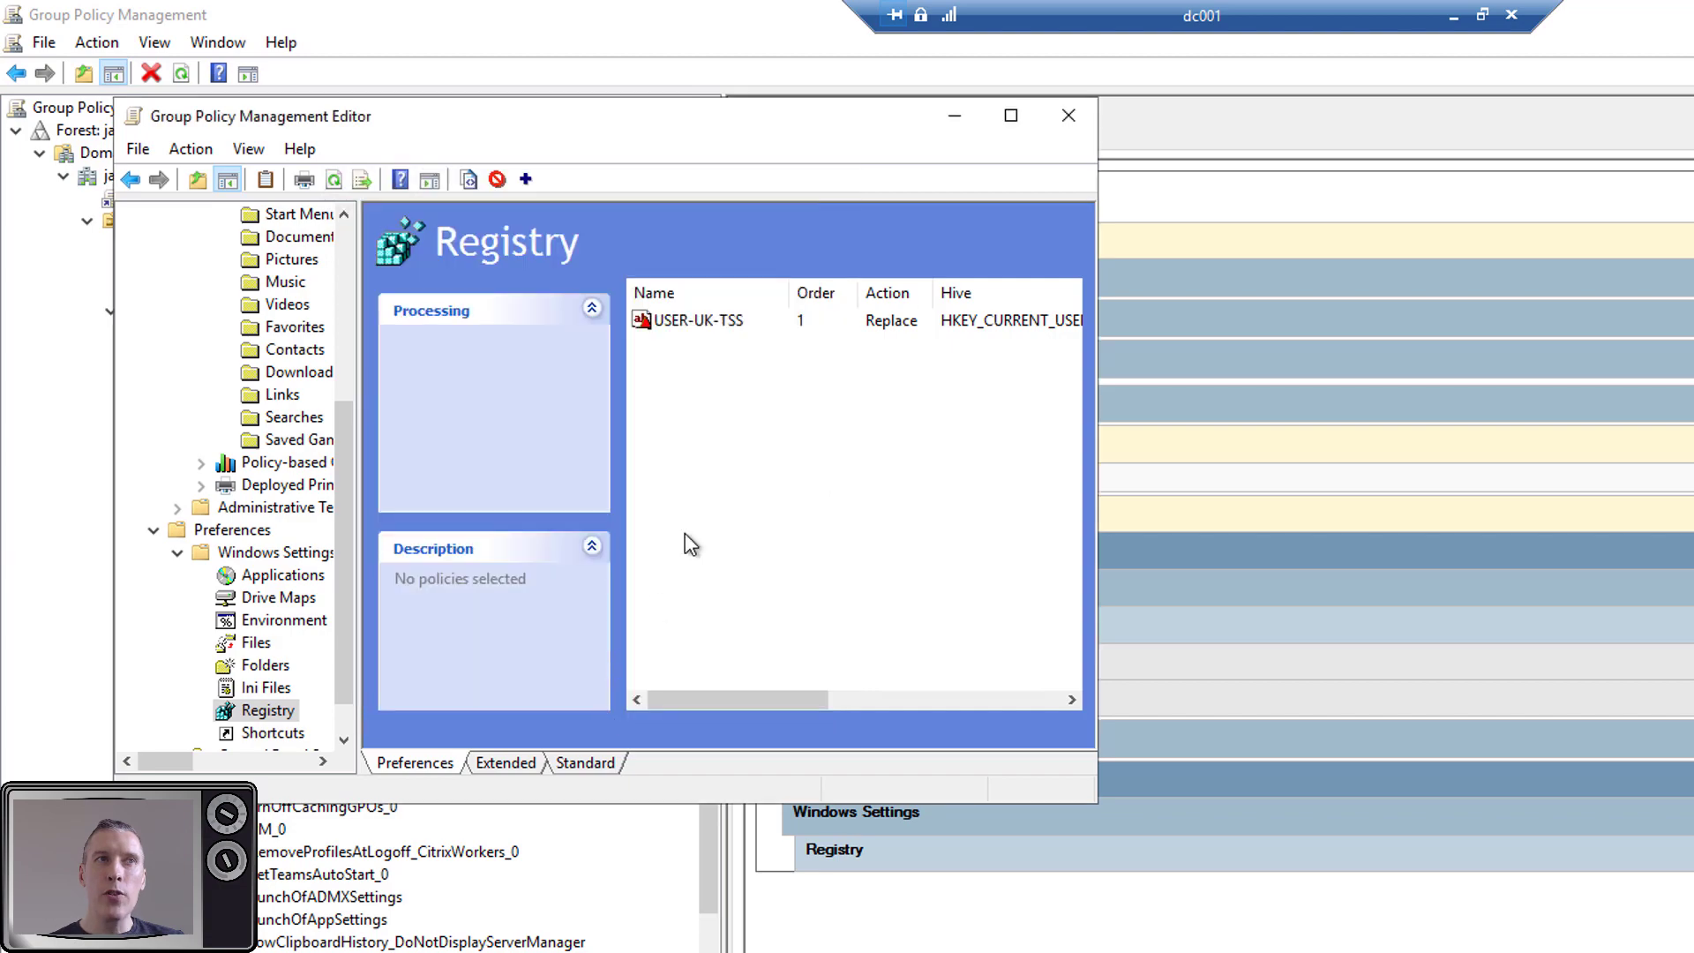
Close the Group Policy Management Editor window
left_click(1068, 116)
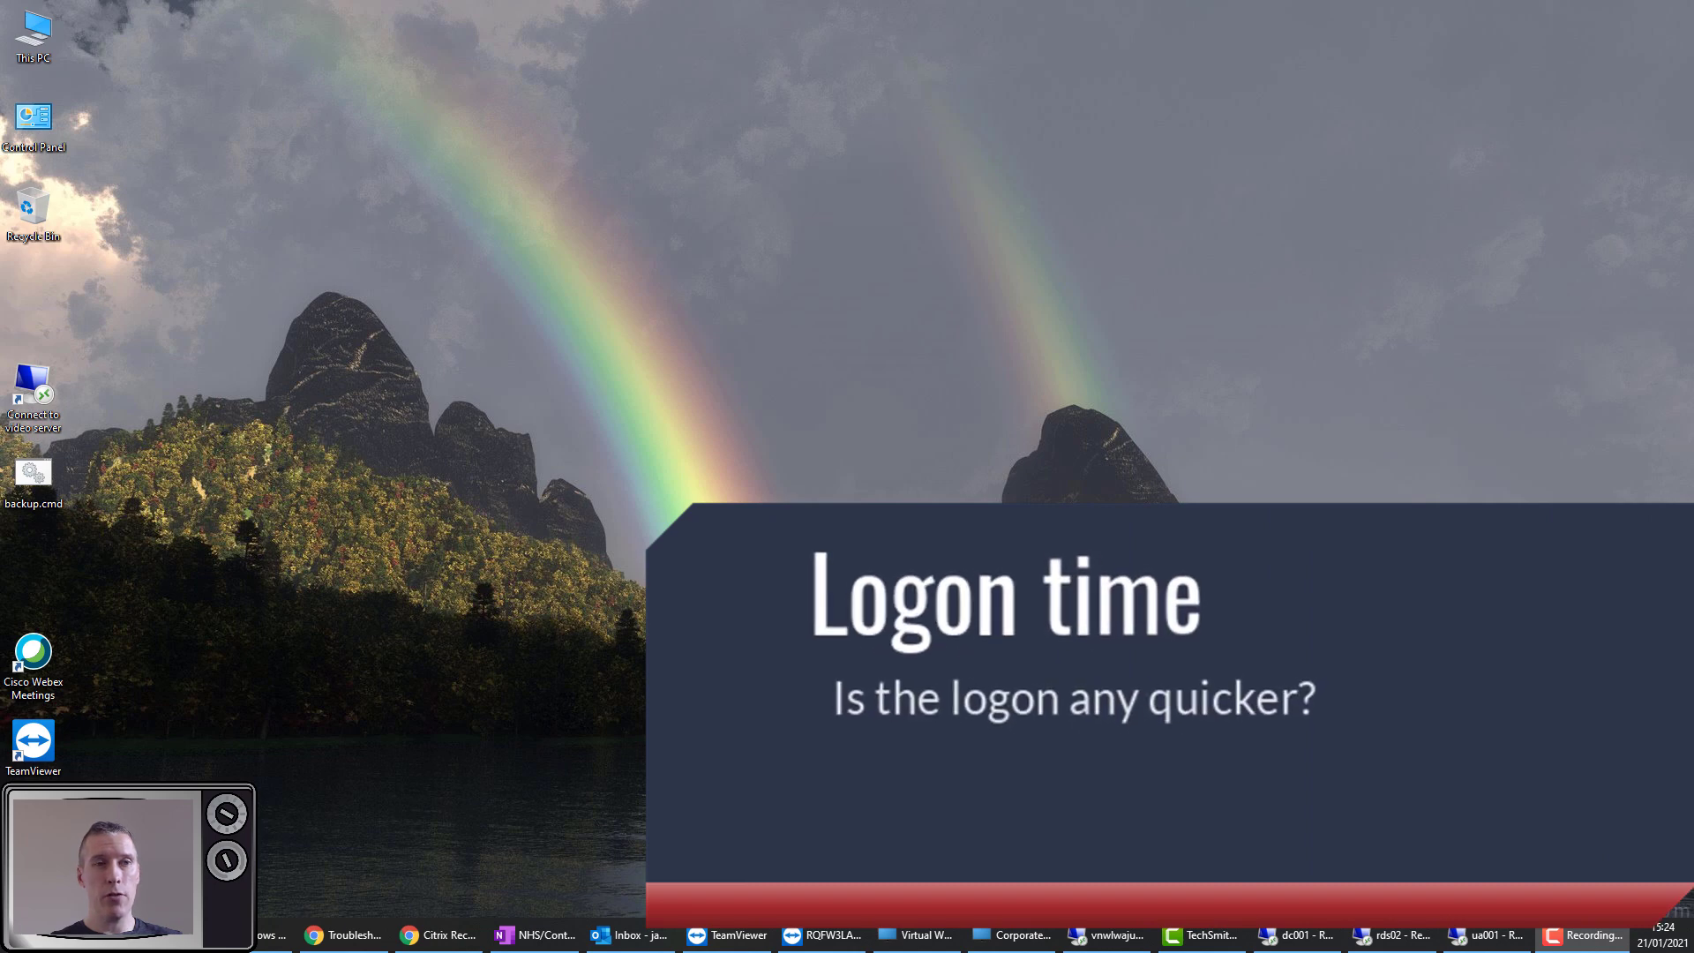
Launch the RDS2019 desktop from the StoreFront Desktops page in Chrome
left_click(432, 936)
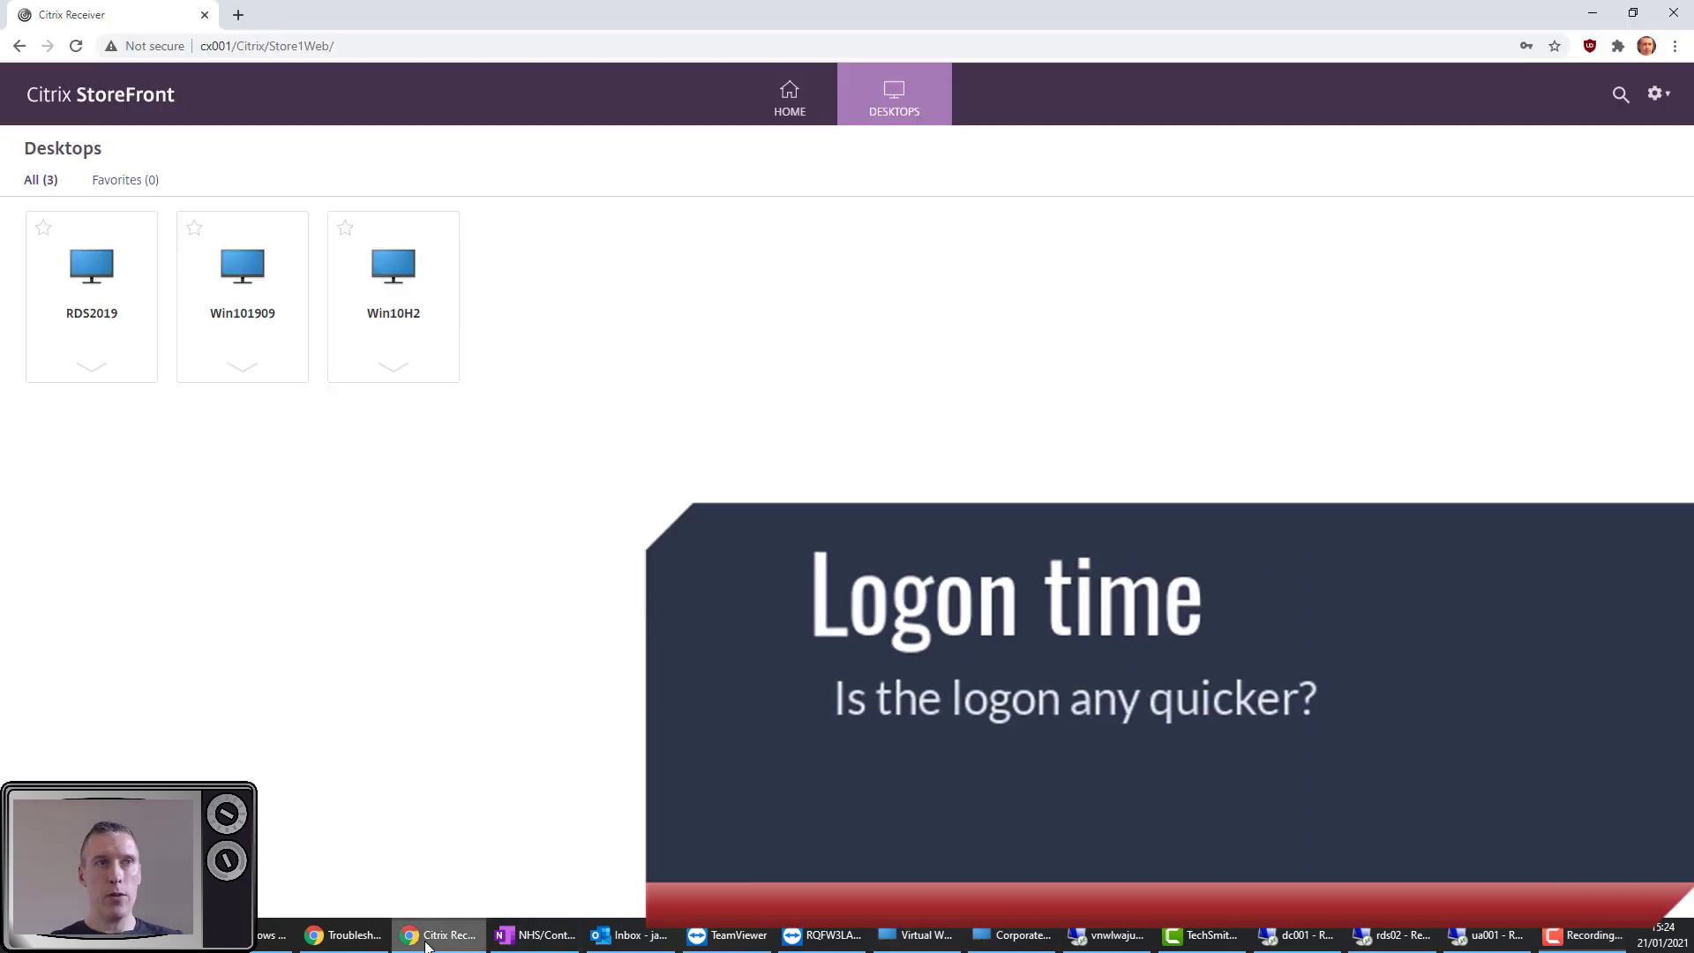
left_click(102, 282)
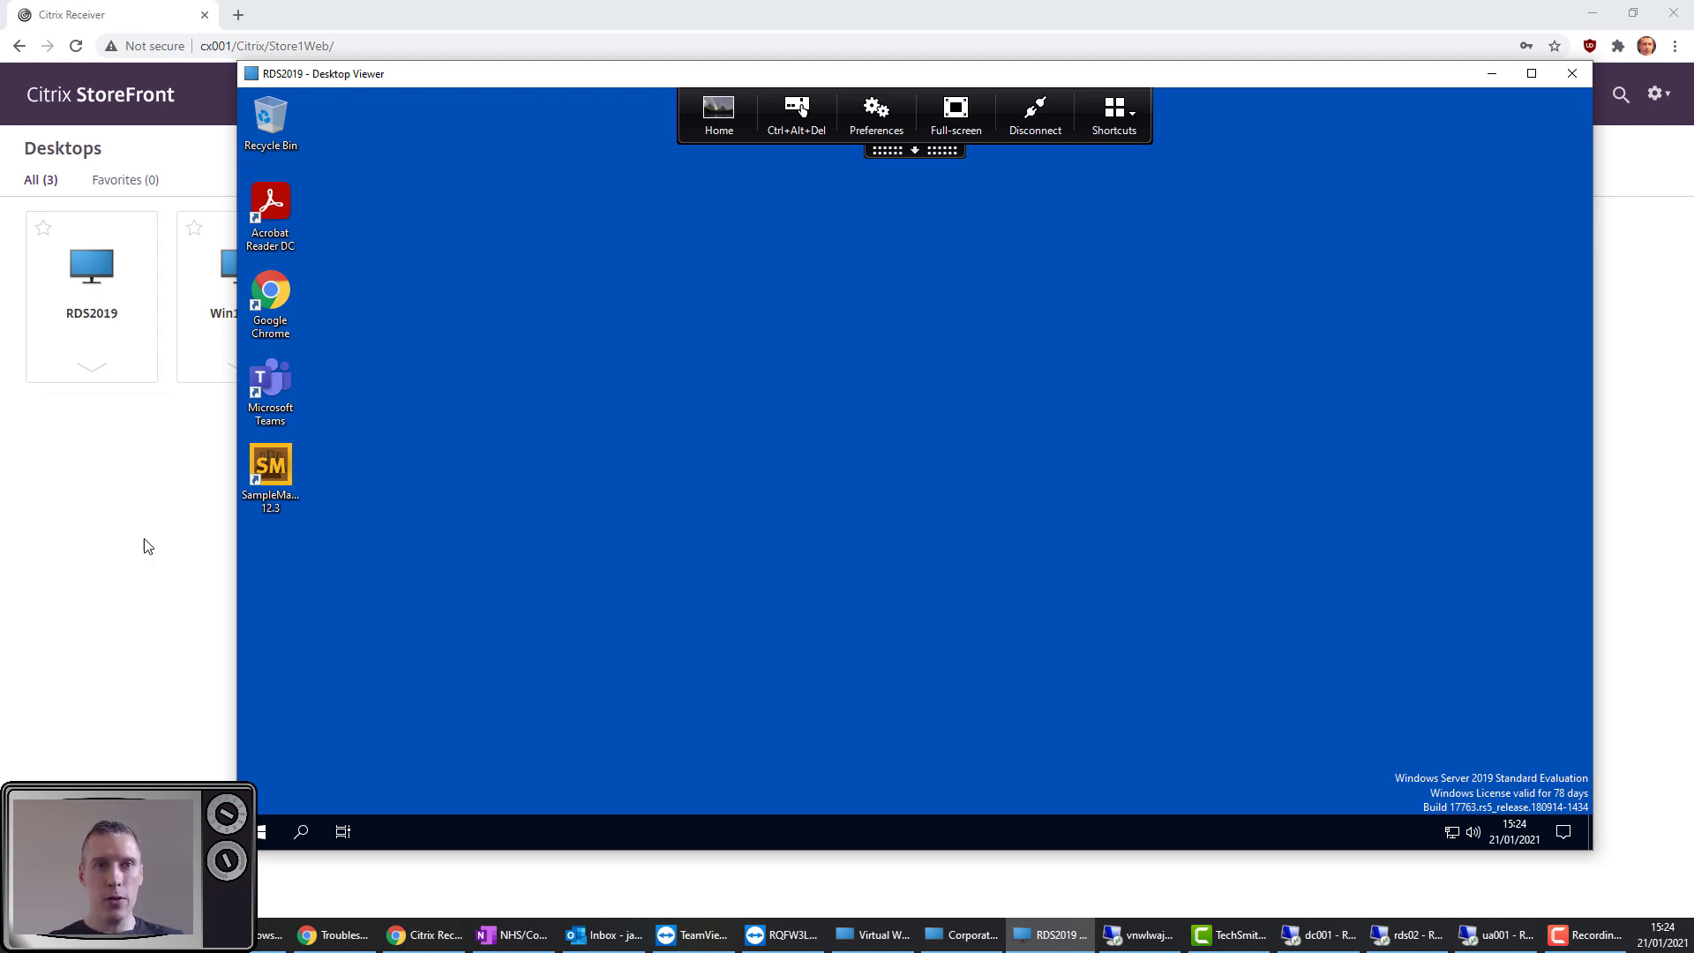
On rds02, open the GroupPolicy Operational log under Applications and Services Logs > Microsoft > Windows
left_click(1422, 935)
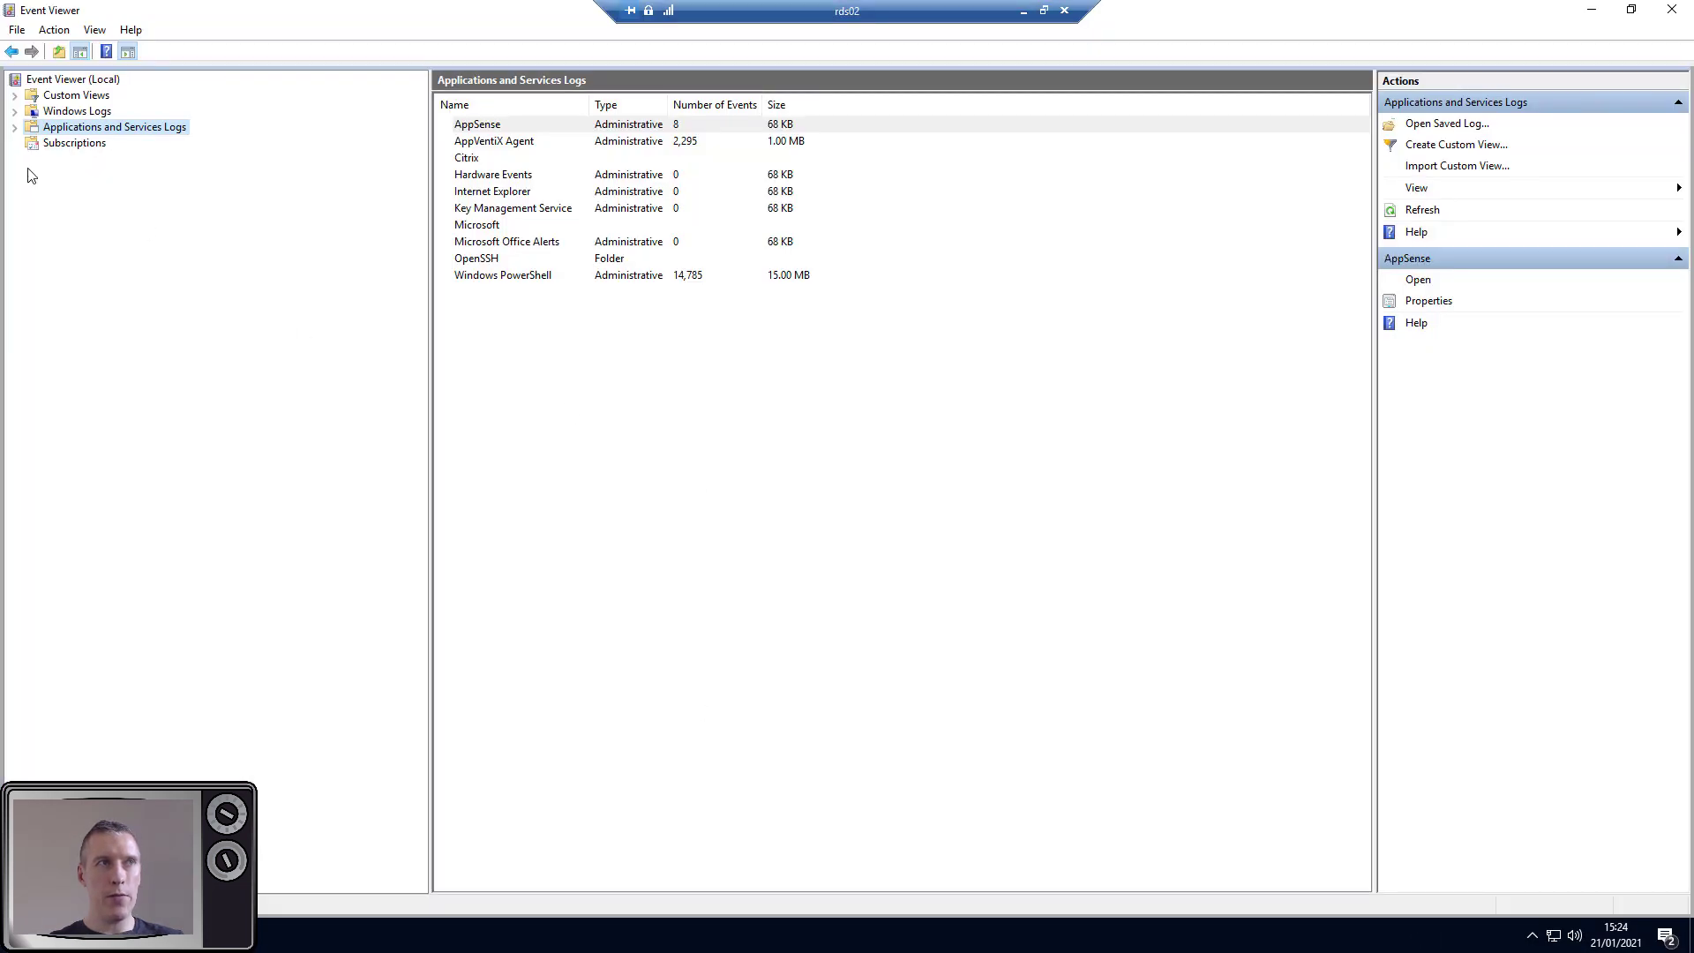
left_click(14, 127)
double_click(93, 240)
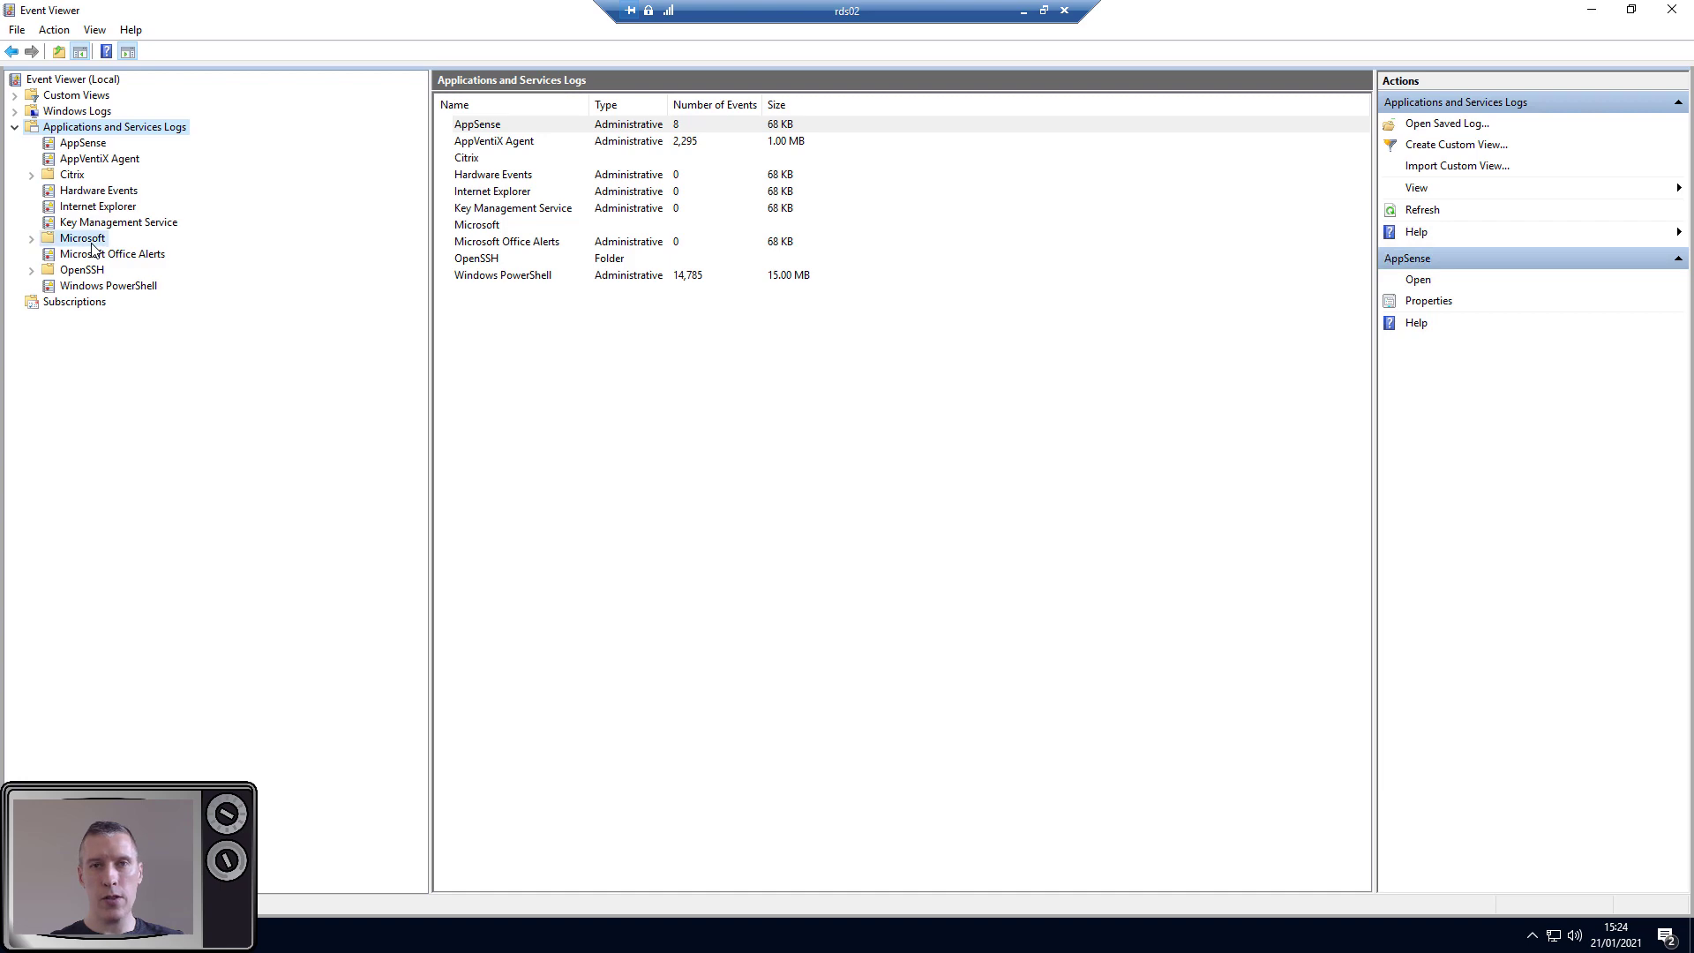
double_click(98, 286)
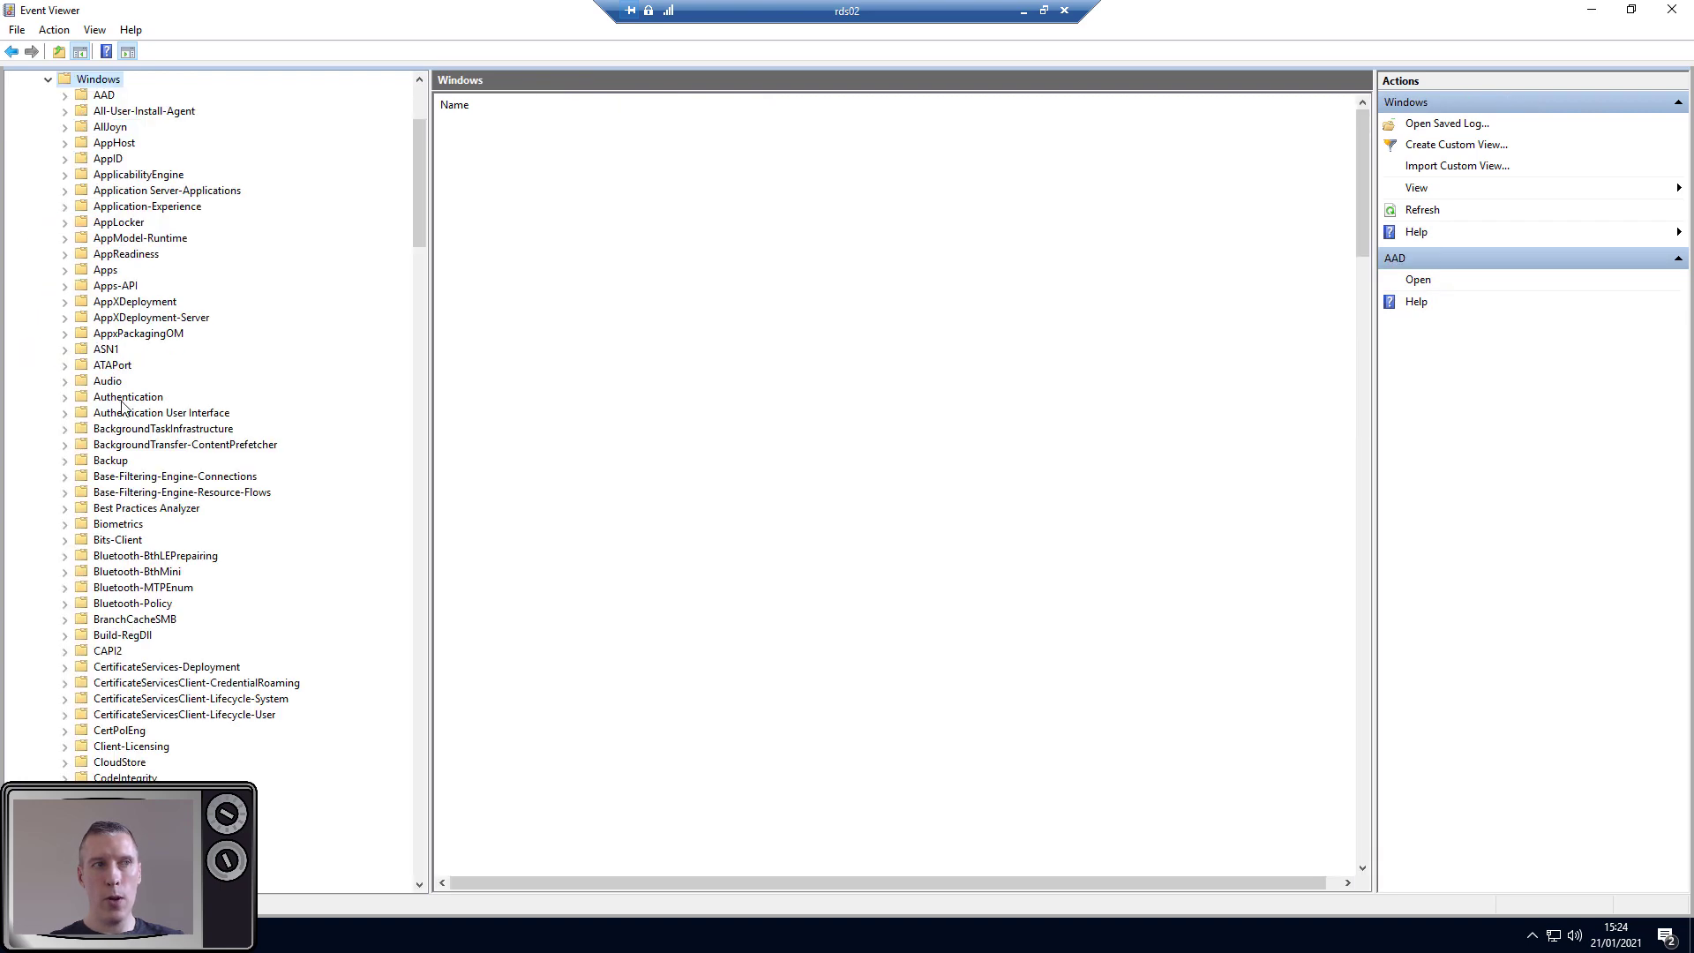
left_click(421, 806)
left_click(421, 805)
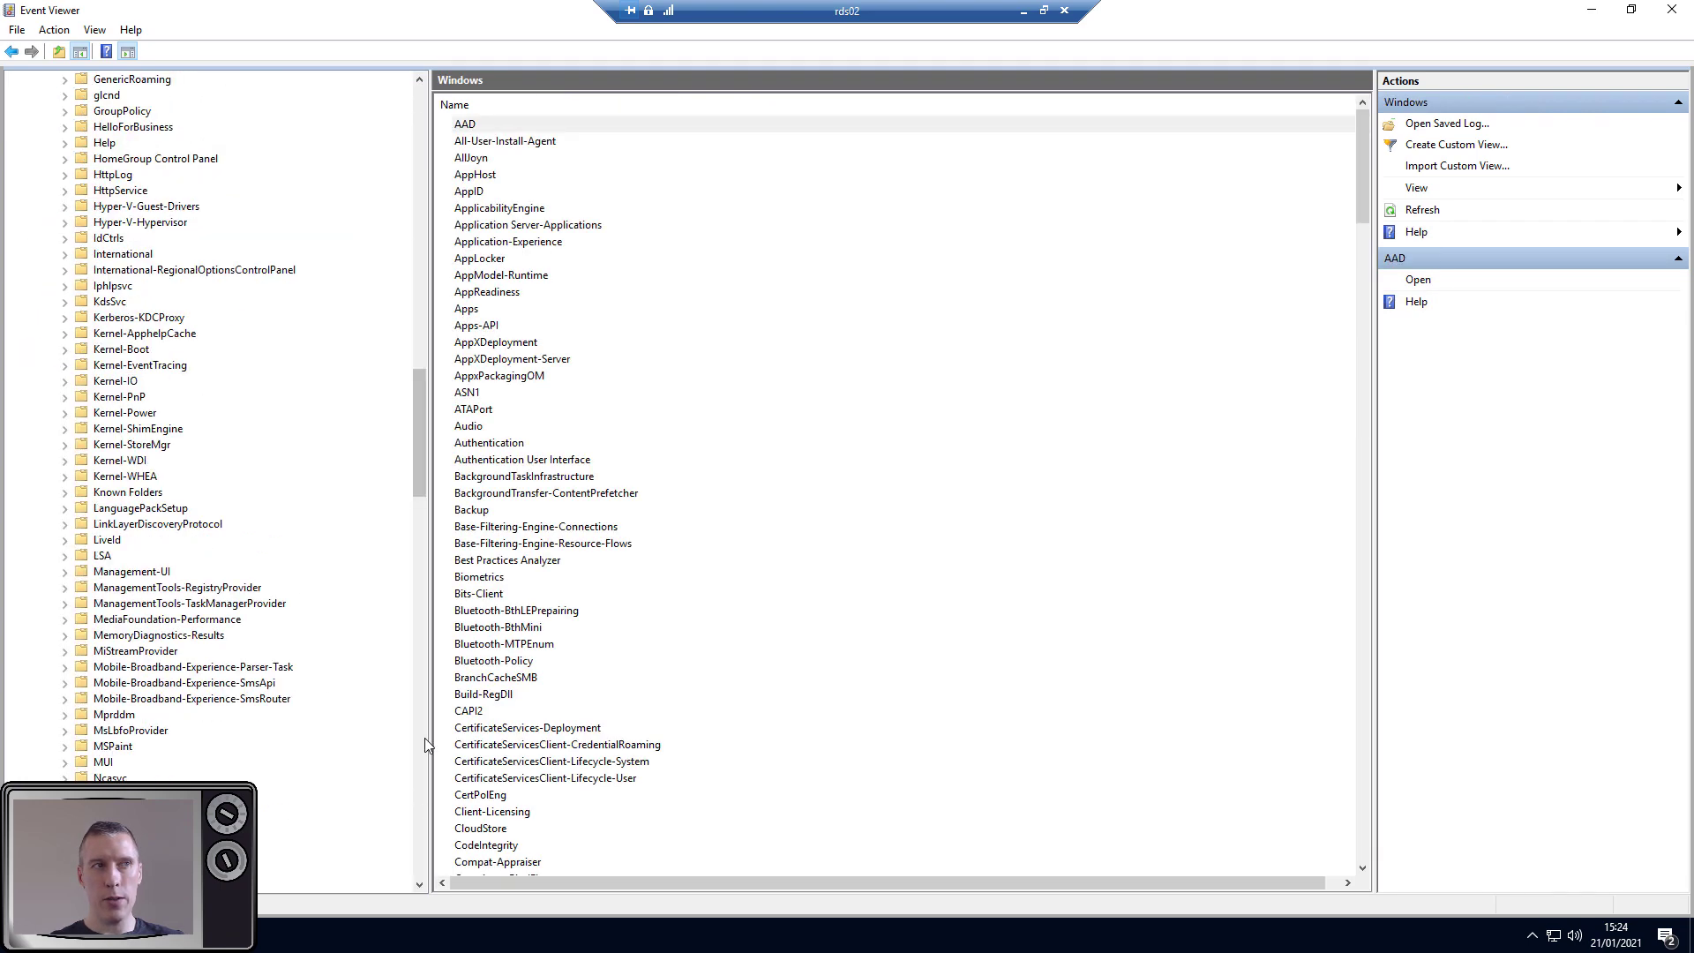
double_click(132, 113)
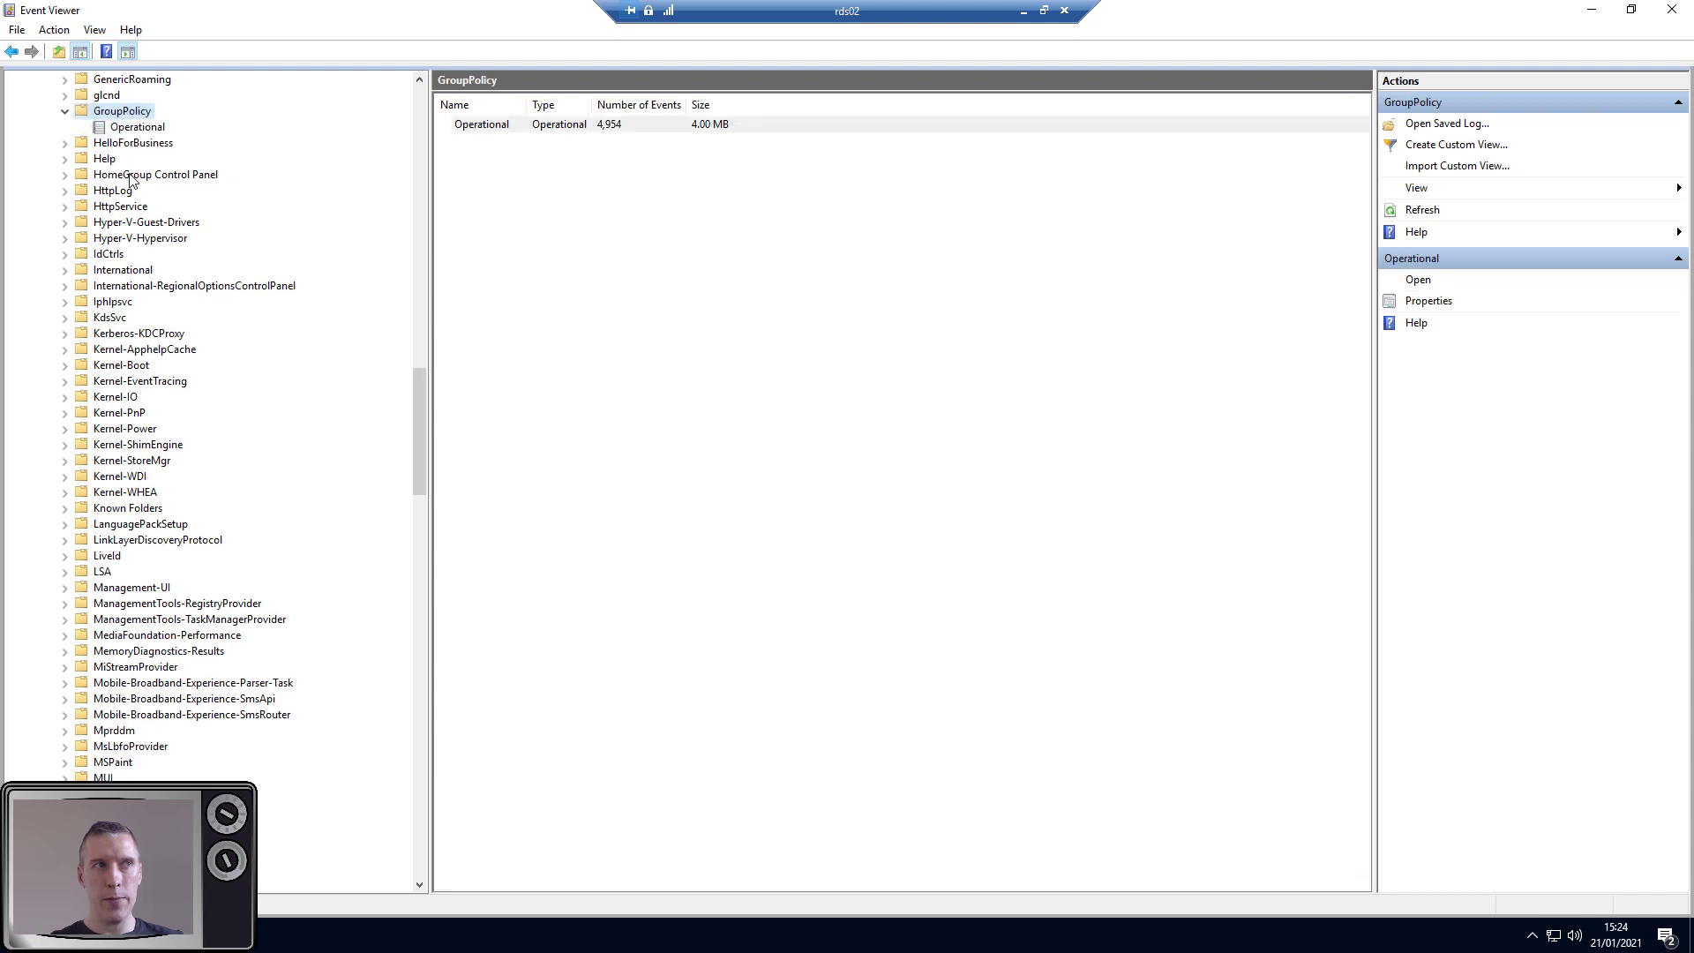
left_click(145, 129)
Filter the log to Event ID 5340 and highlight the latest event's Foreground asynchronous processing message
right_click(146, 129)
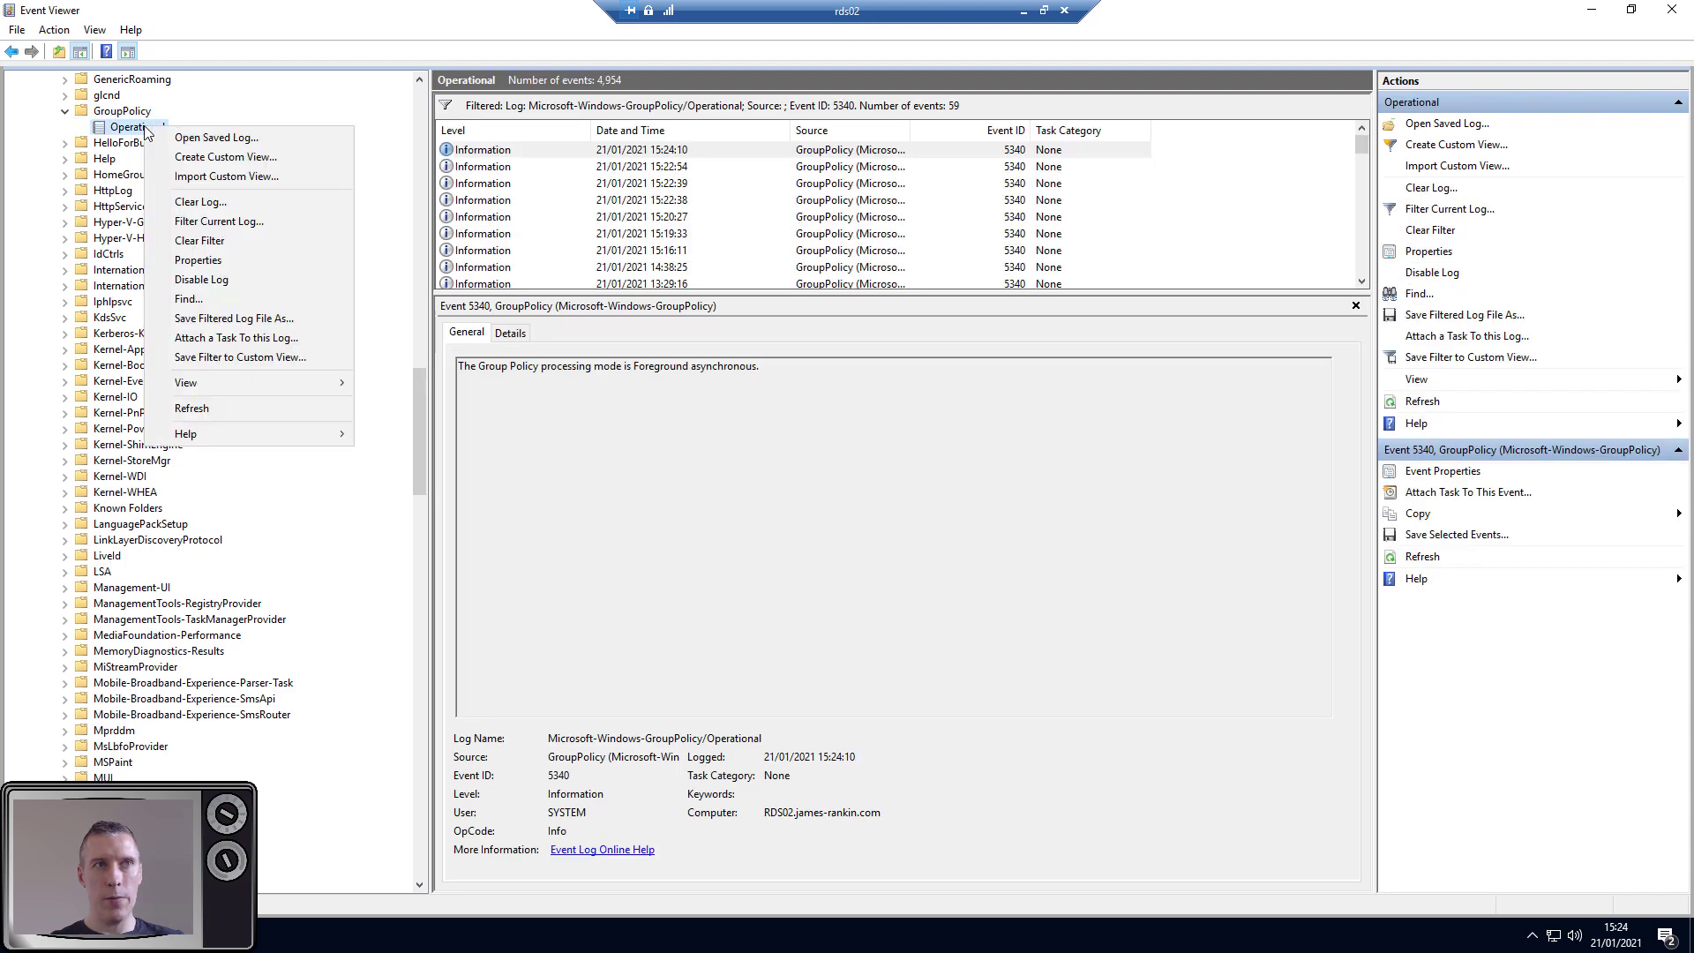
left_click(205, 220)
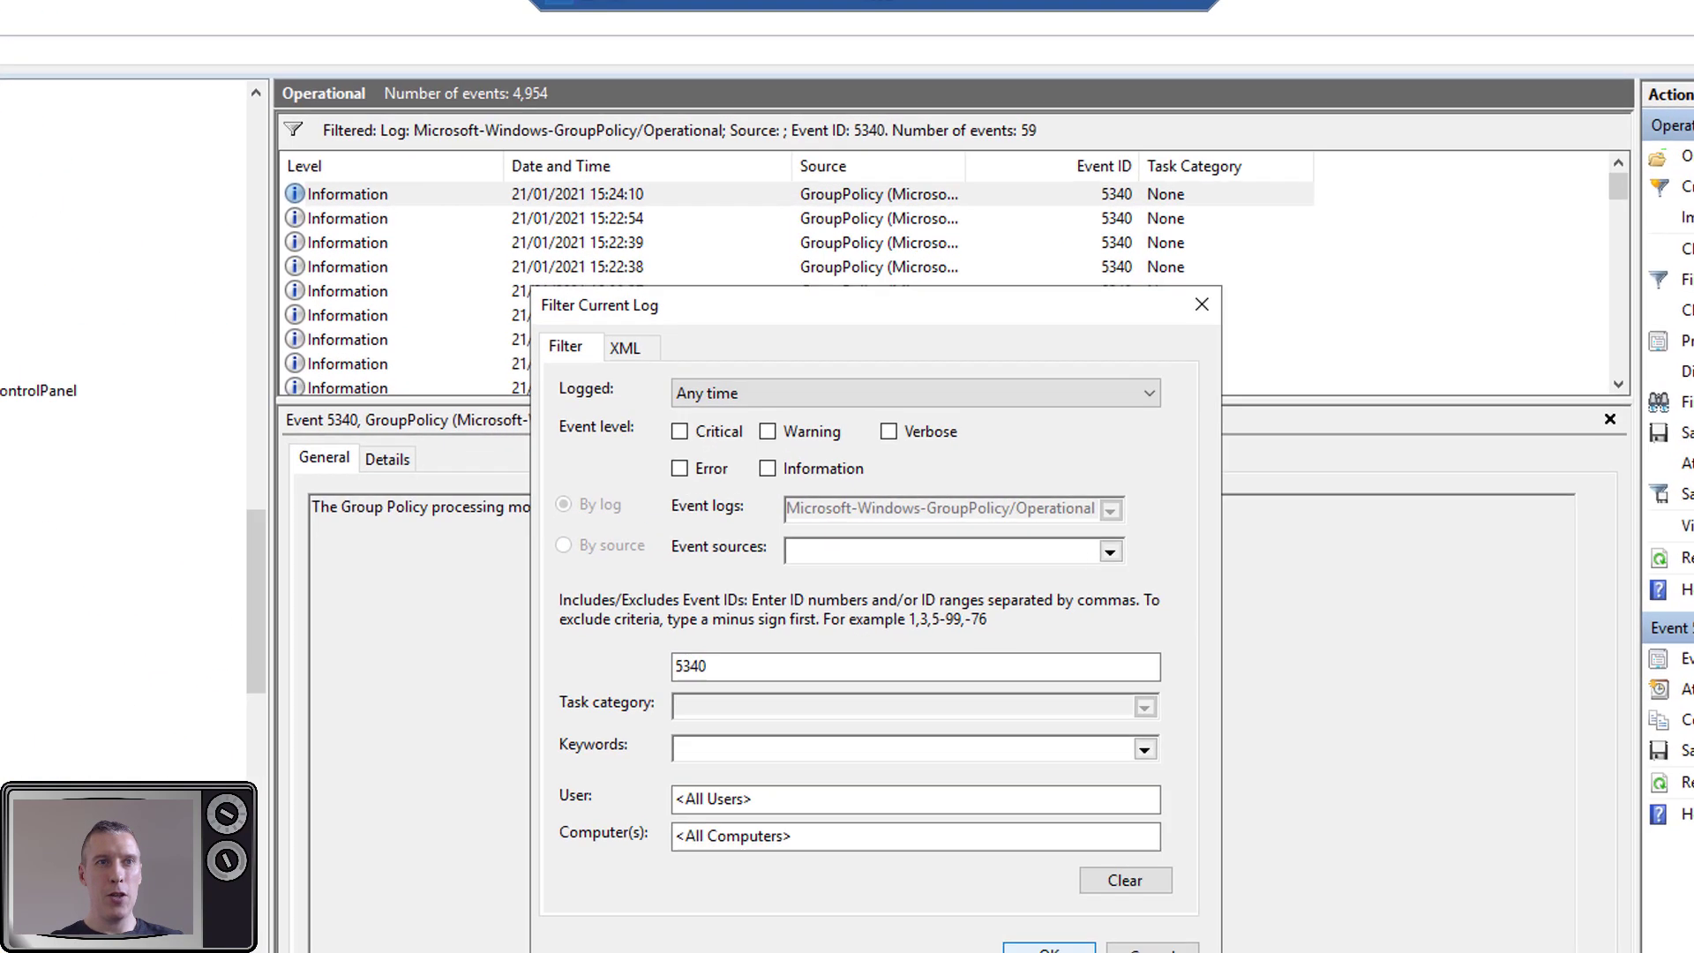
left_click(960, 679)
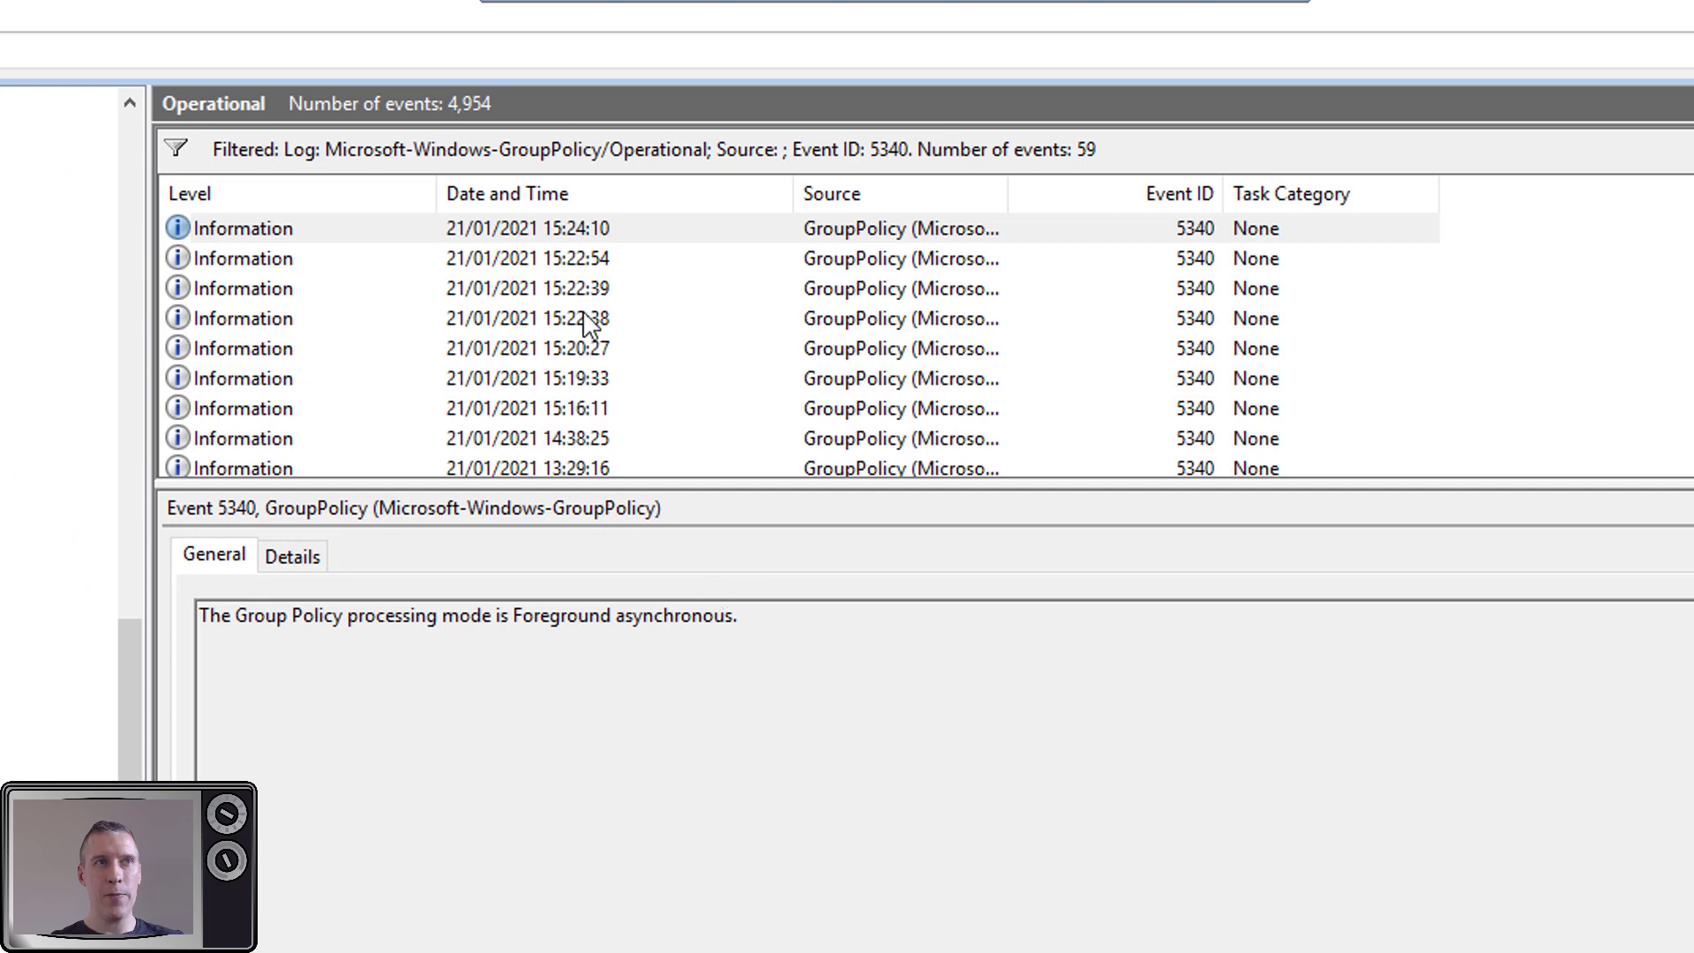
left_click(582, 231)
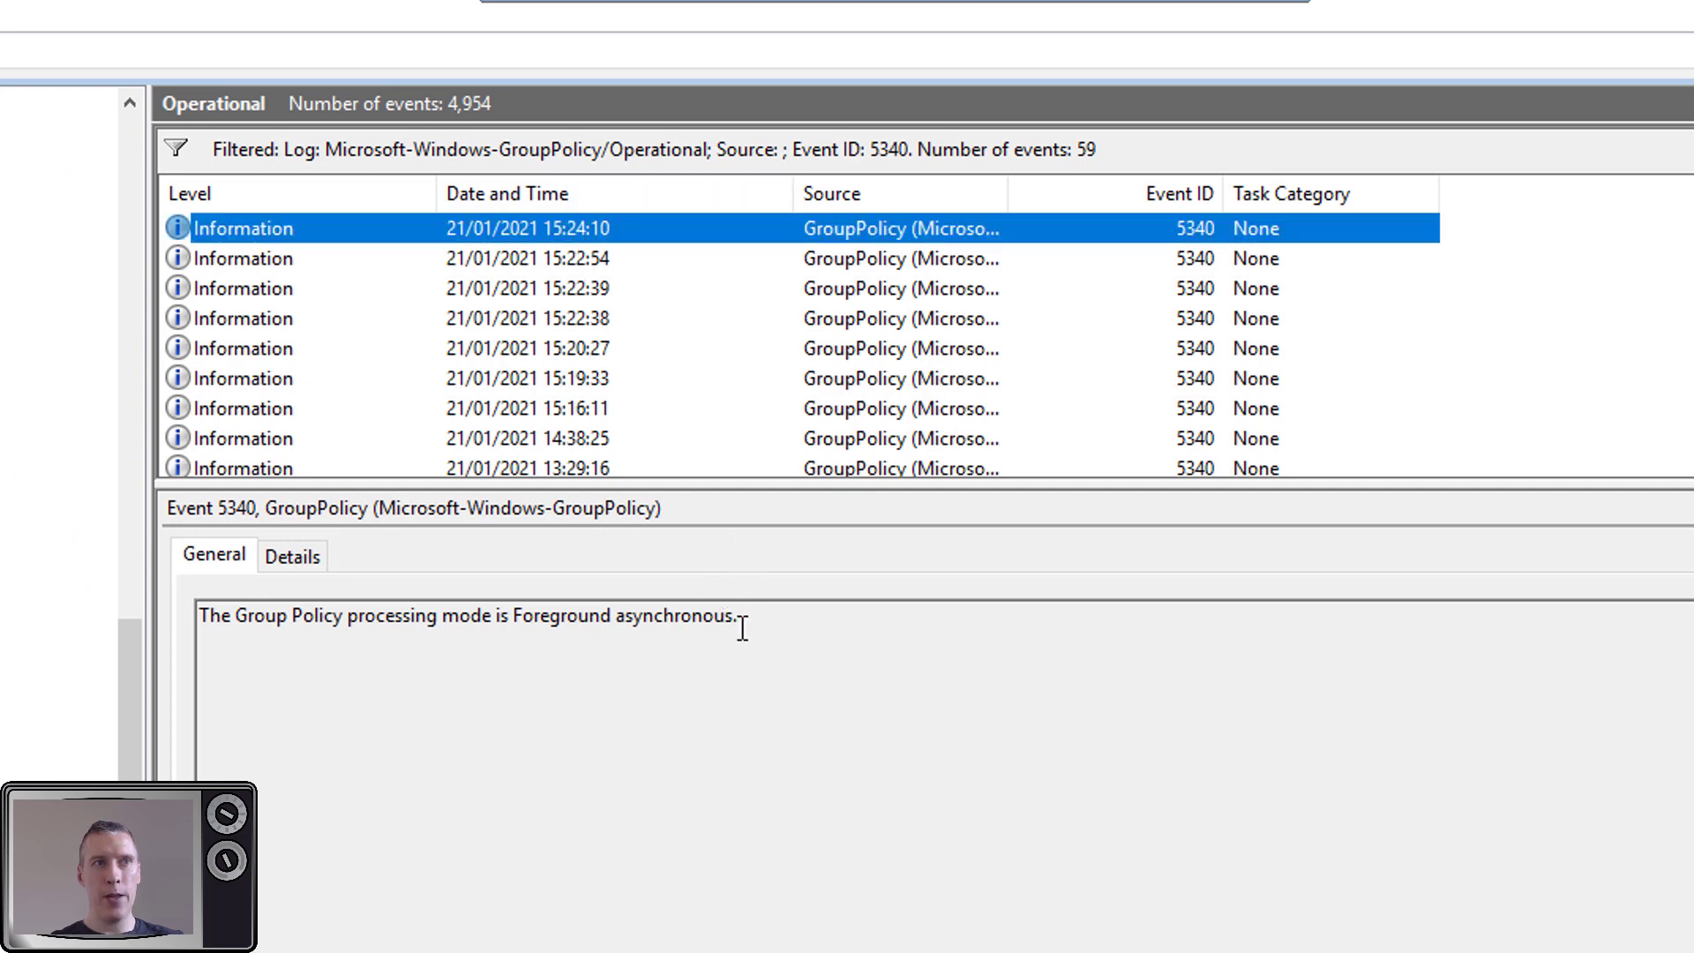
left_click_drag(741, 617, 208, 620)
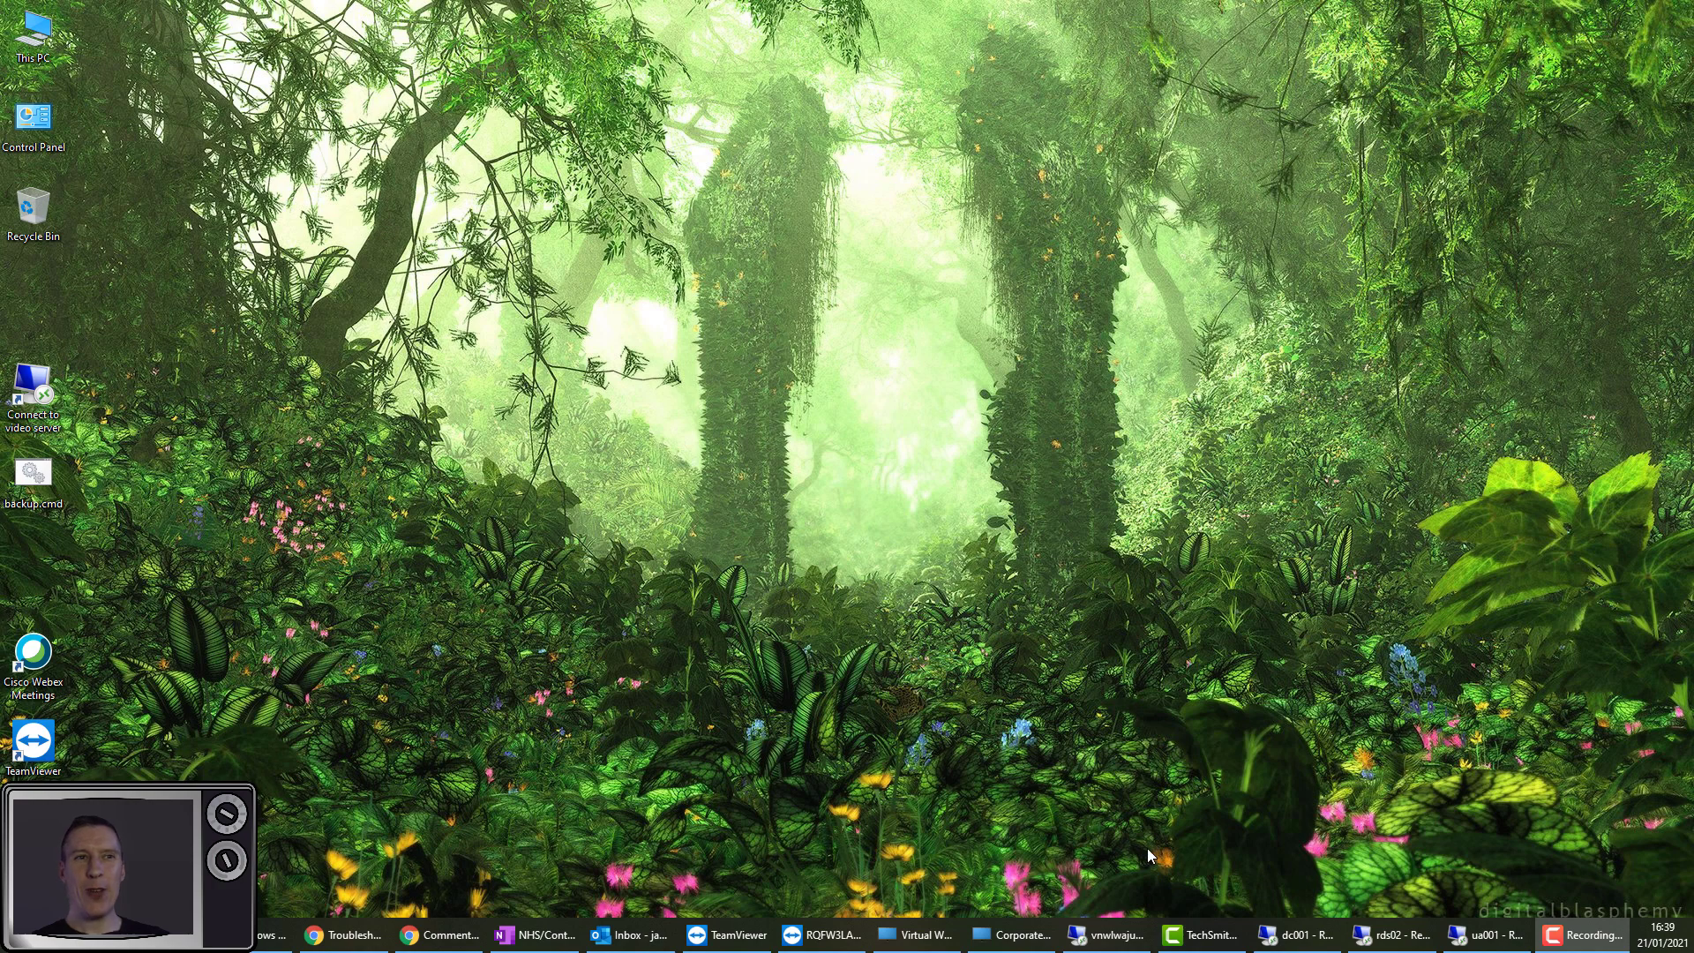
Show the uberAgent User Logon Duration dashboard: 6.28 s average logon, 14.25 s Group Policy
left_click(1468, 935)
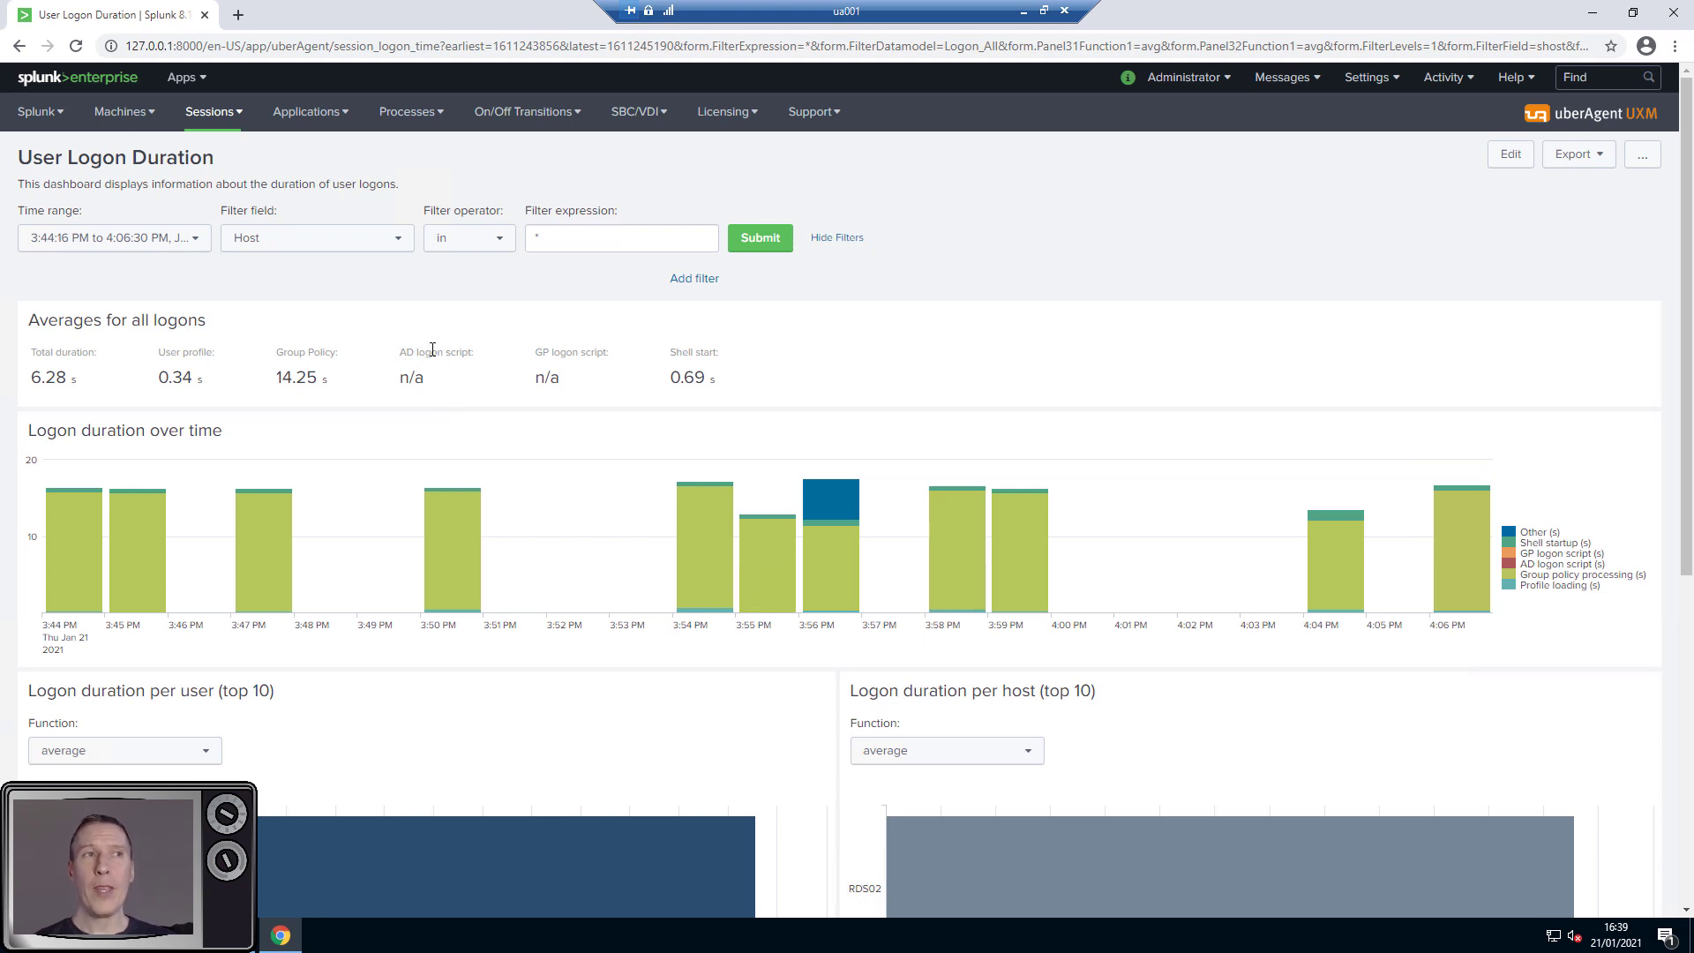
mouse_move(695, 531)
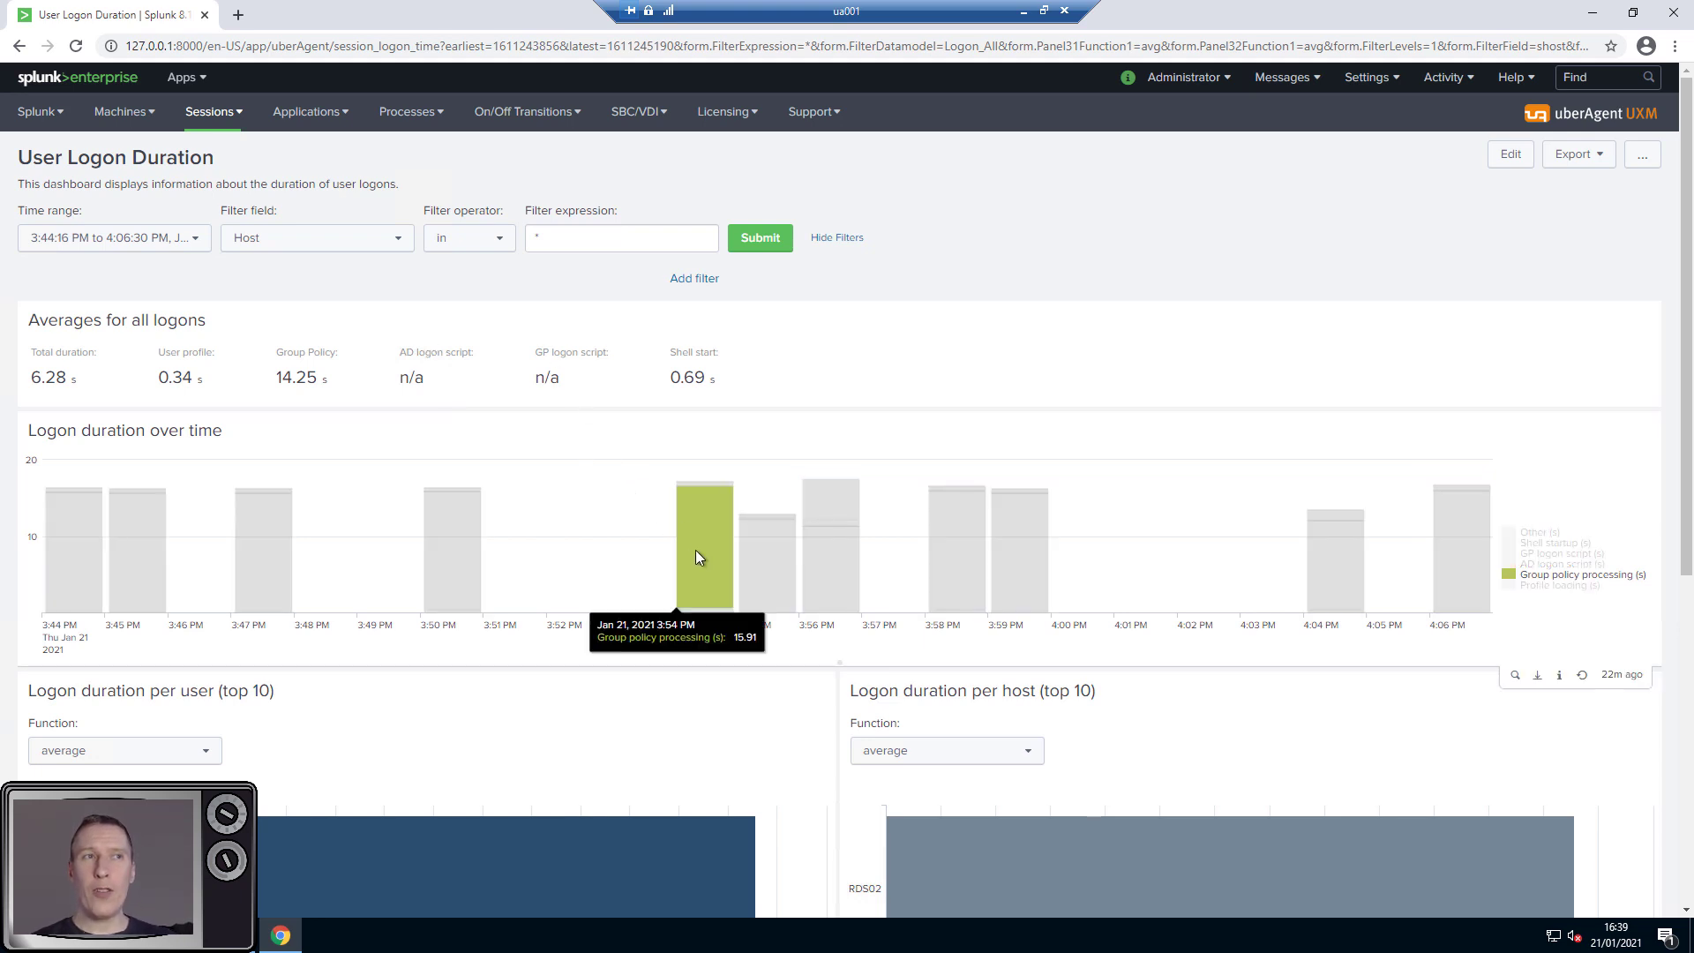
mouse_move(283, 556)
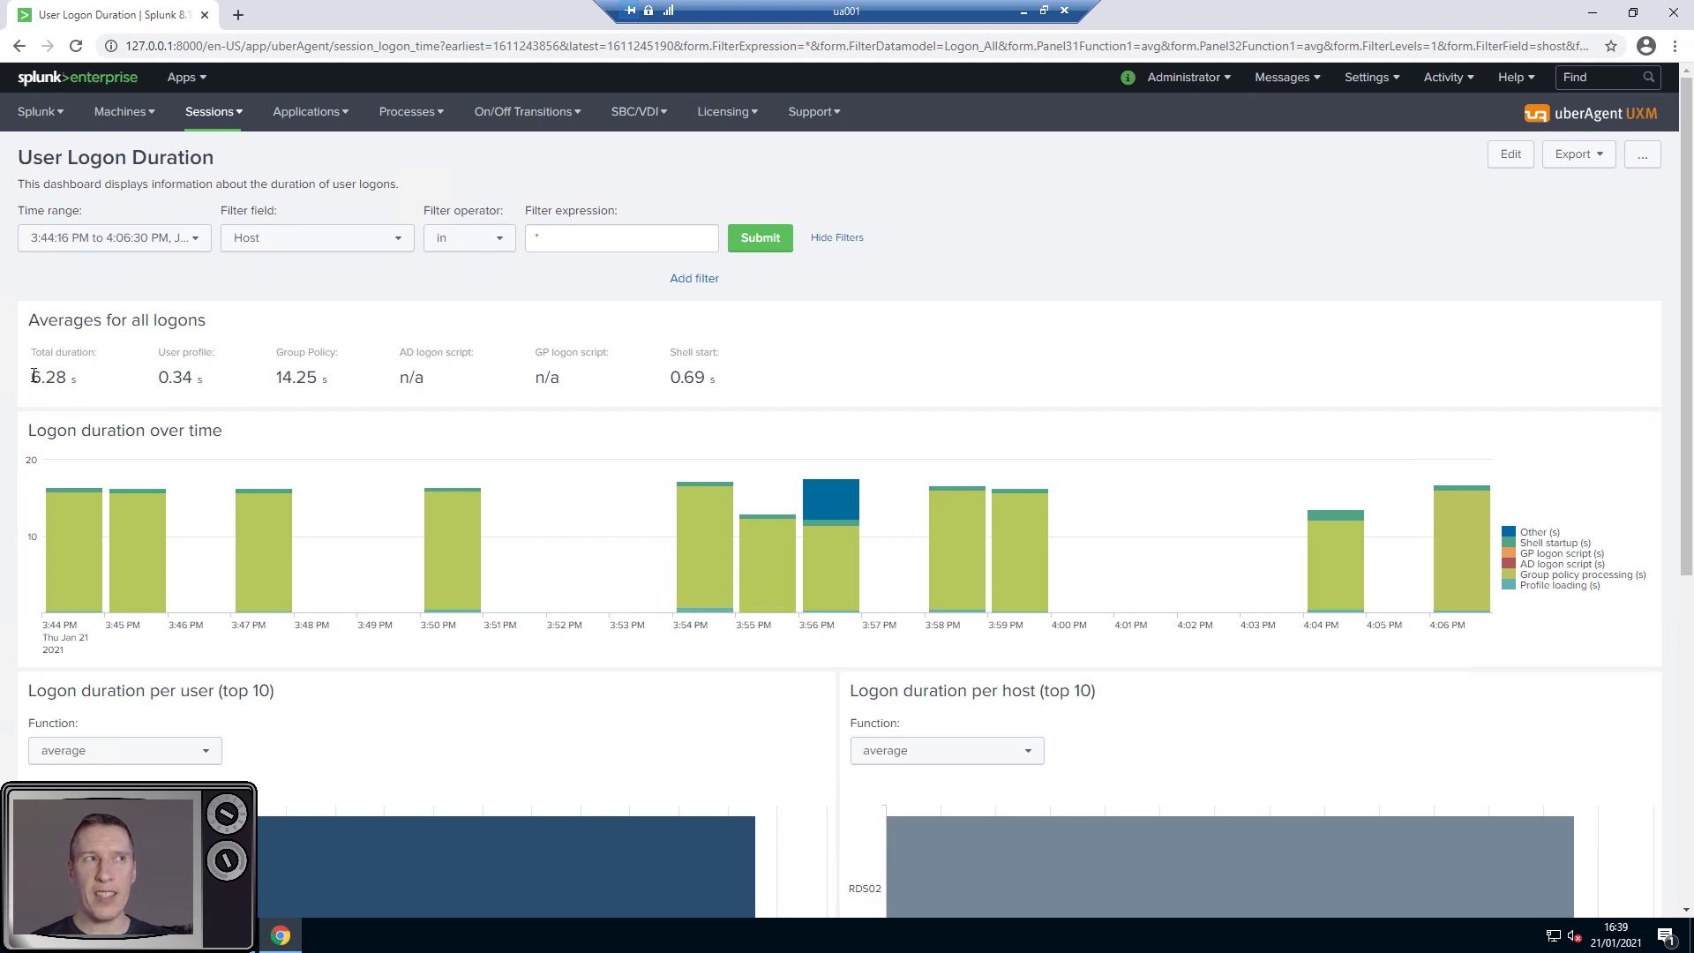
left_click_drag(33, 376, 66, 376)
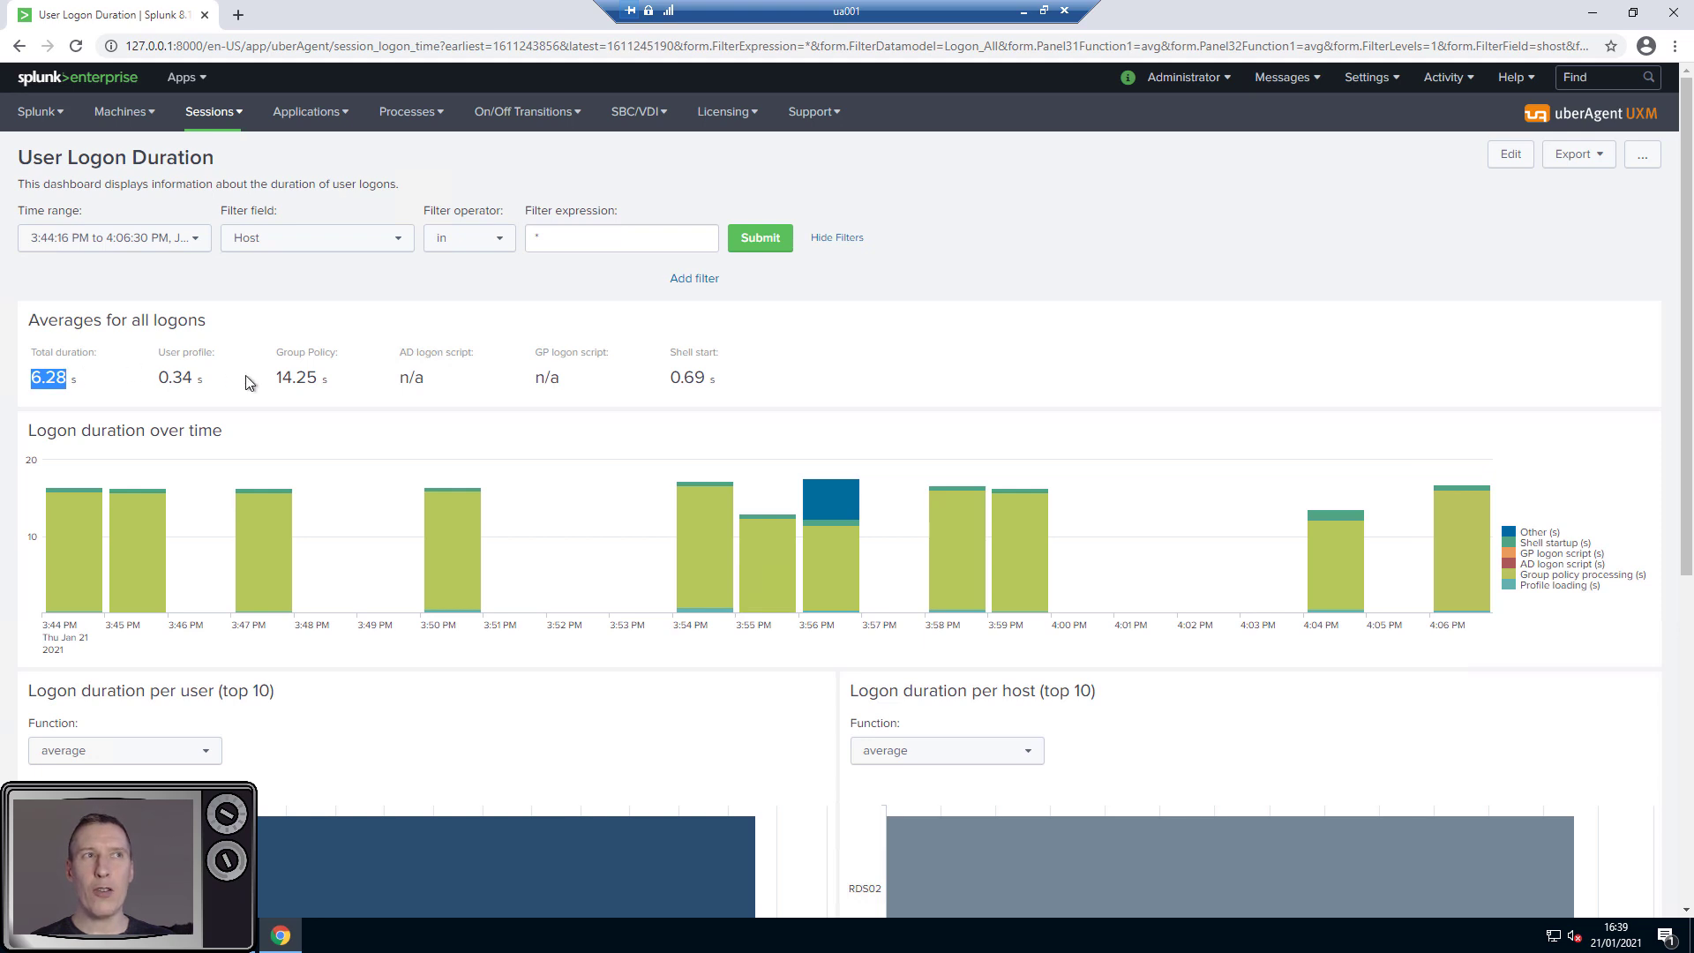
left_click_drag(277, 378, 313, 377)
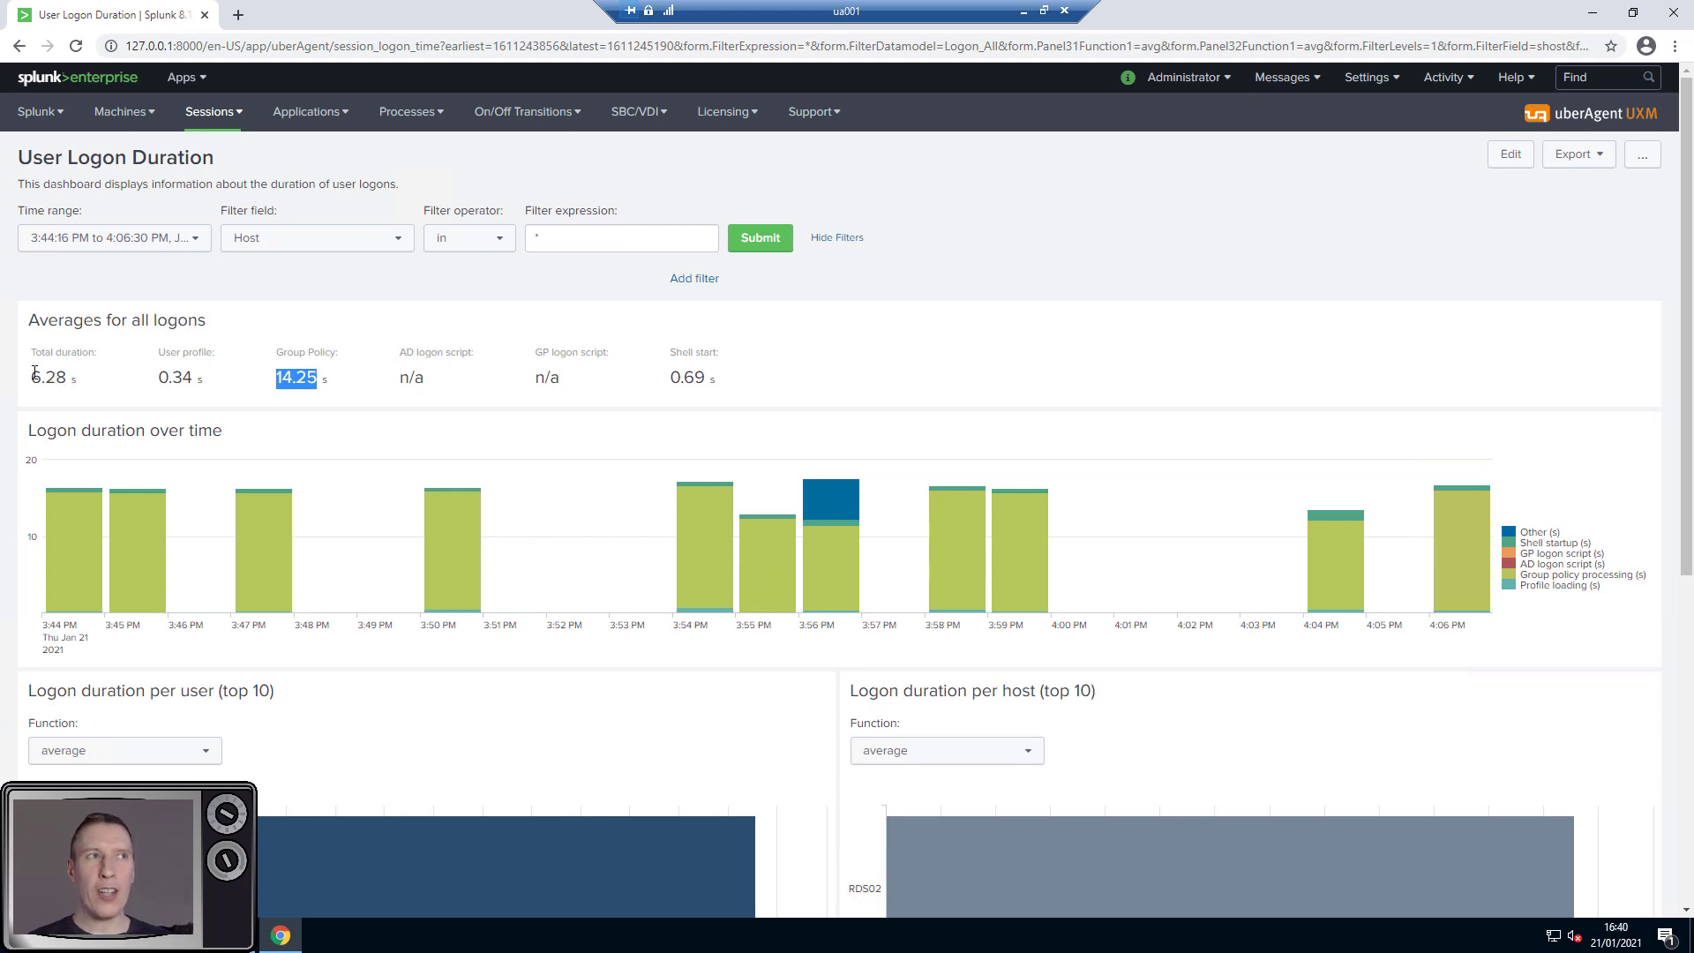
mouse_move(32, 377)
left_mouse_down()
mouse_move(70, 368)
mouse_move(30, 385)
left_mouse_up()
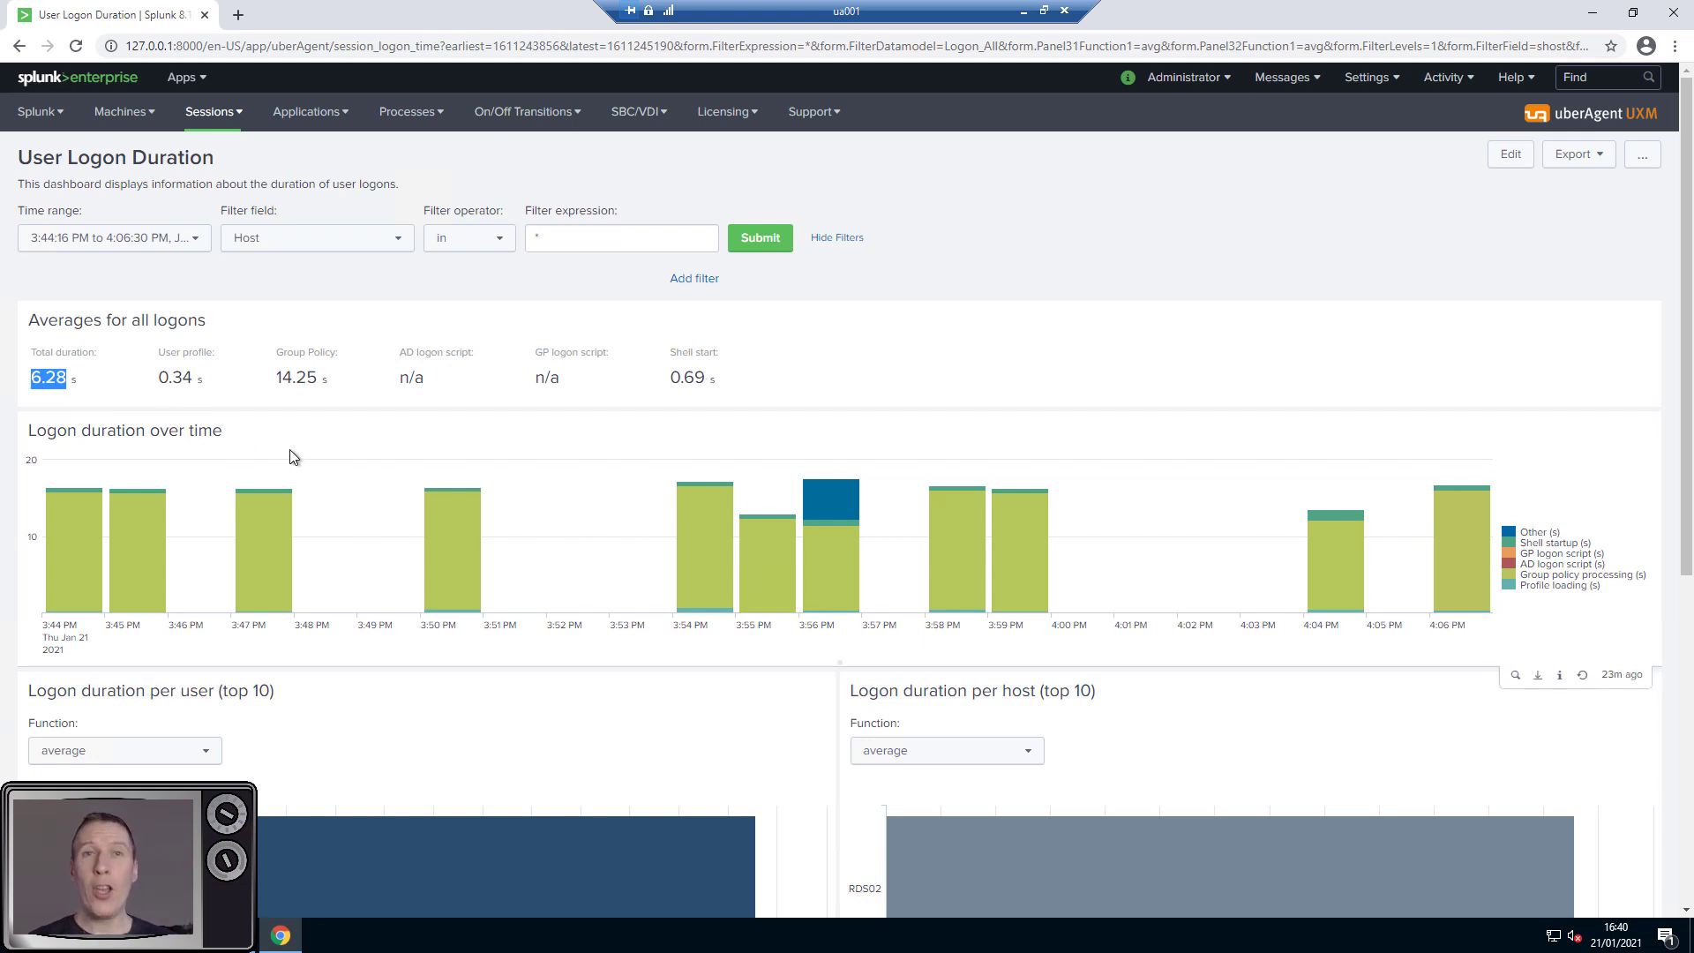
Scroll to the Data table of individual RDS02 logons, most totalling around 4 seconds
scroll(293, 454, "down", 6)
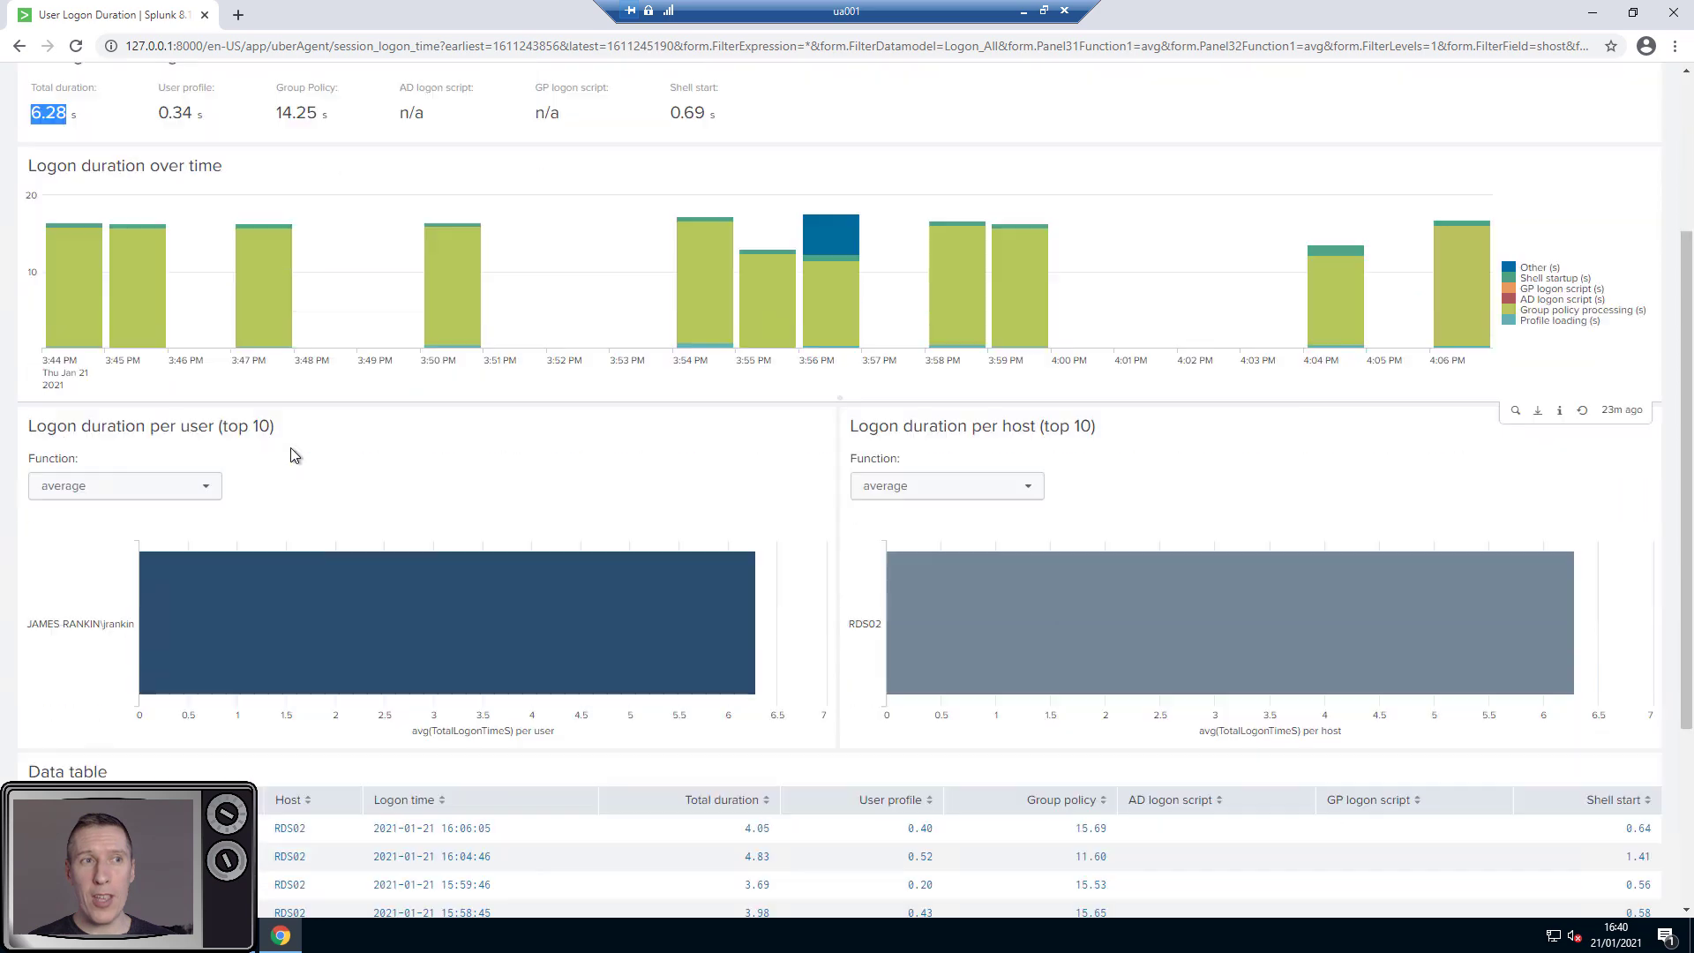